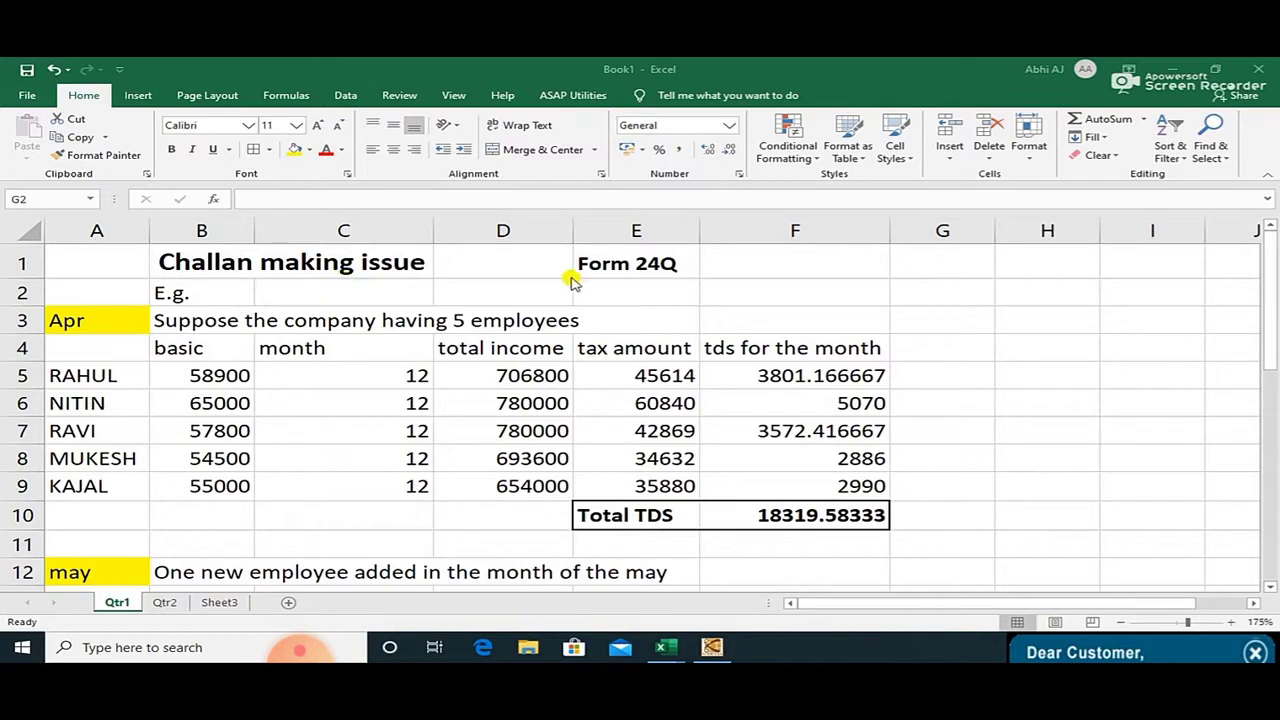
Enter the note 'excess deposit utilization' in cell E2 below the Form 24Q heading.
left_click(670, 293)
left_click(666, 290)
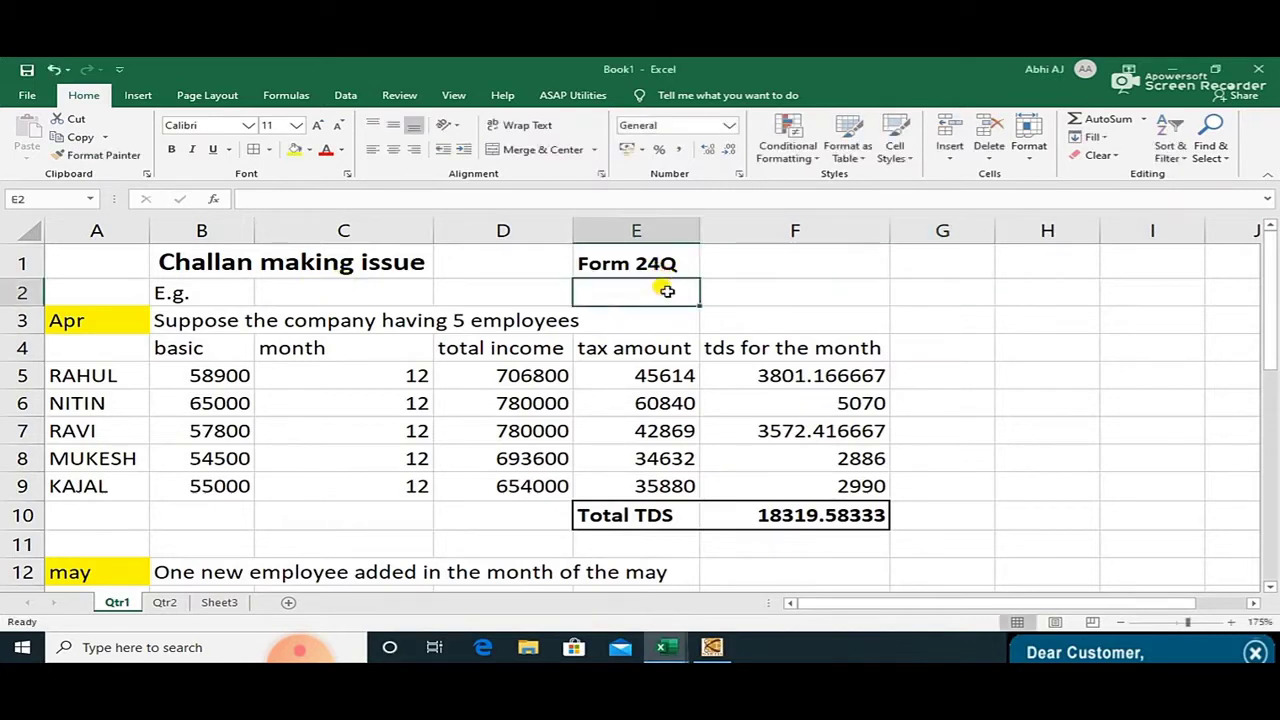
type("excess deposit utilization")
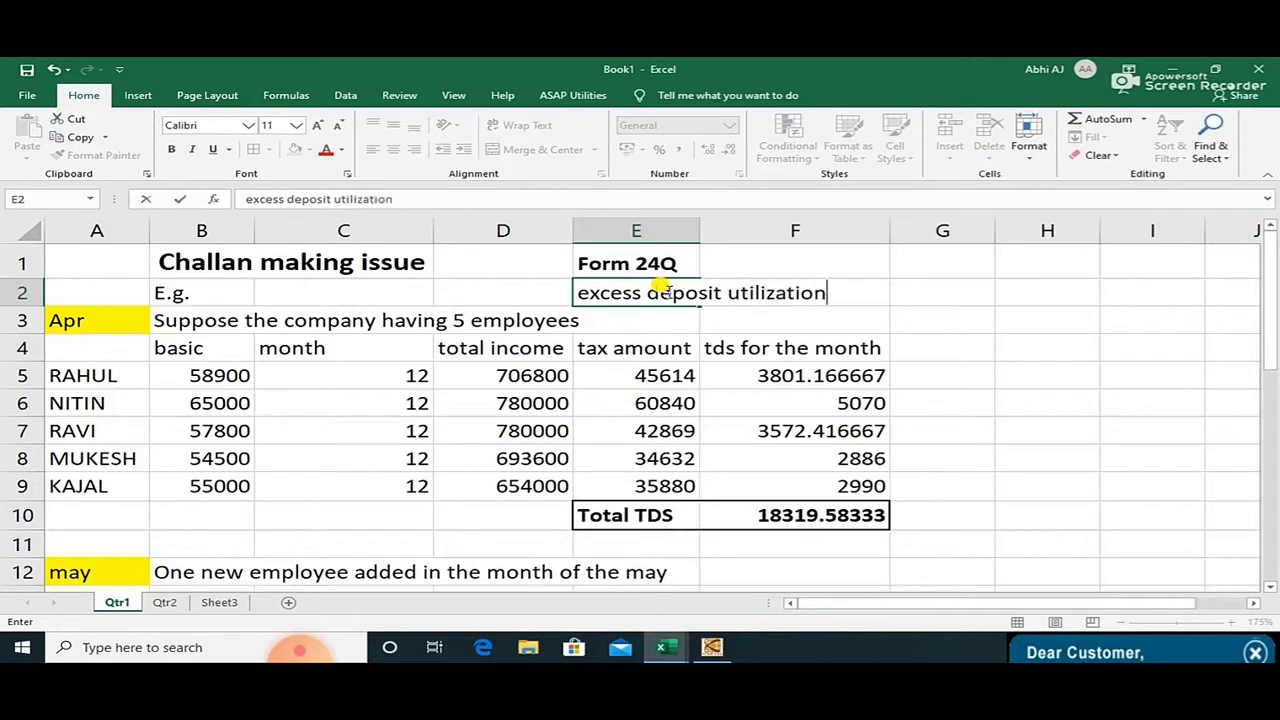
key("Return")
Check how the new note in E2:F2 lines up with the Form 24Q heading in E1.
left_click(663, 289)
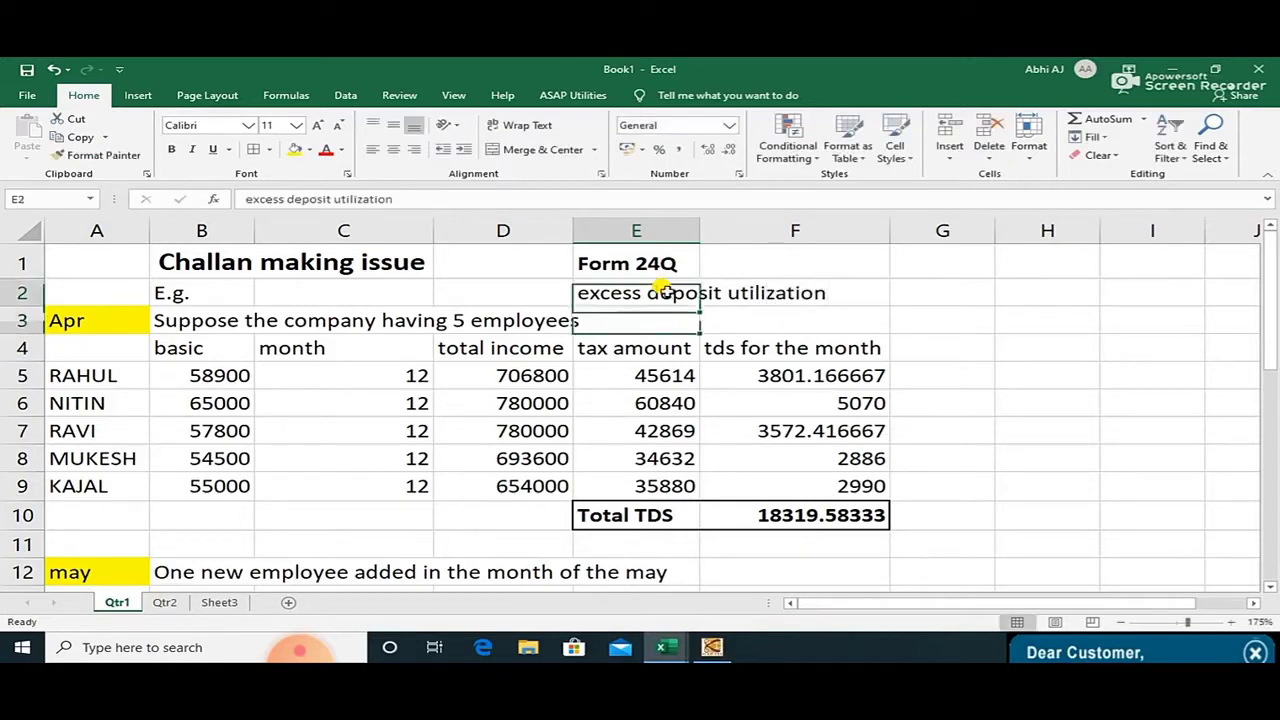
left_click_drag(663, 291, 750, 290)
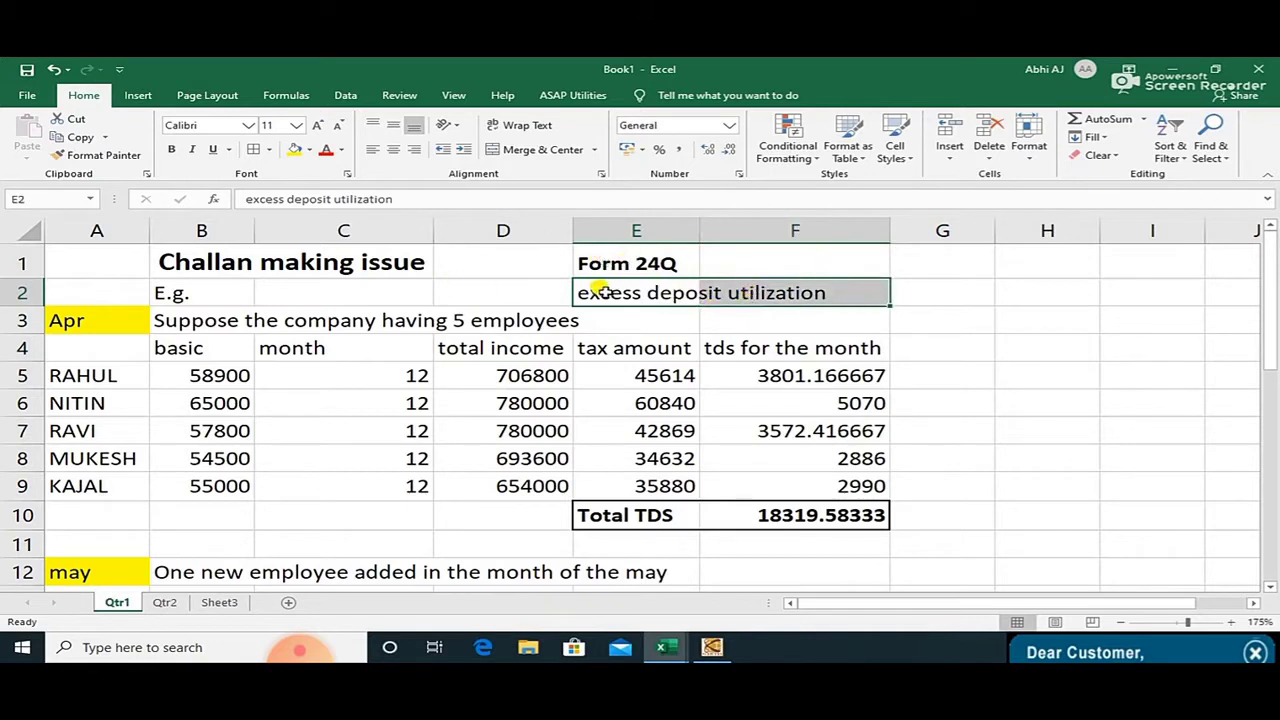
left_click(639, 265)
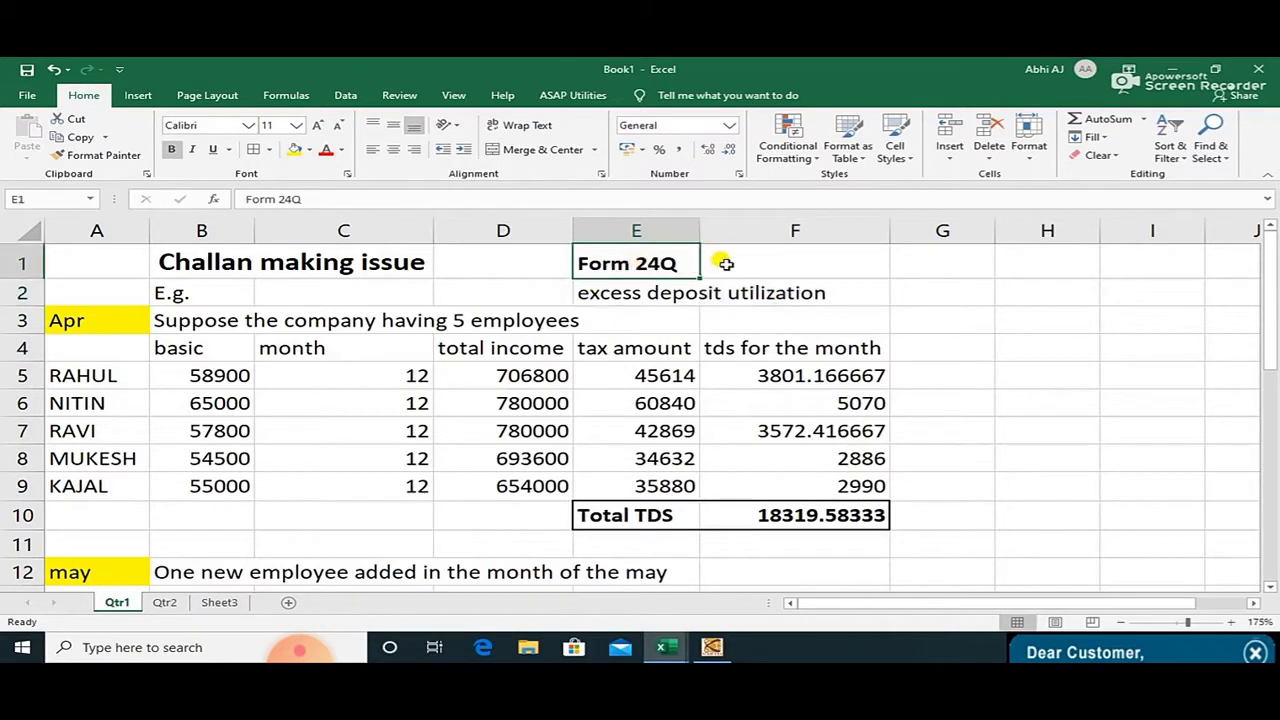
left_click(738, 259)
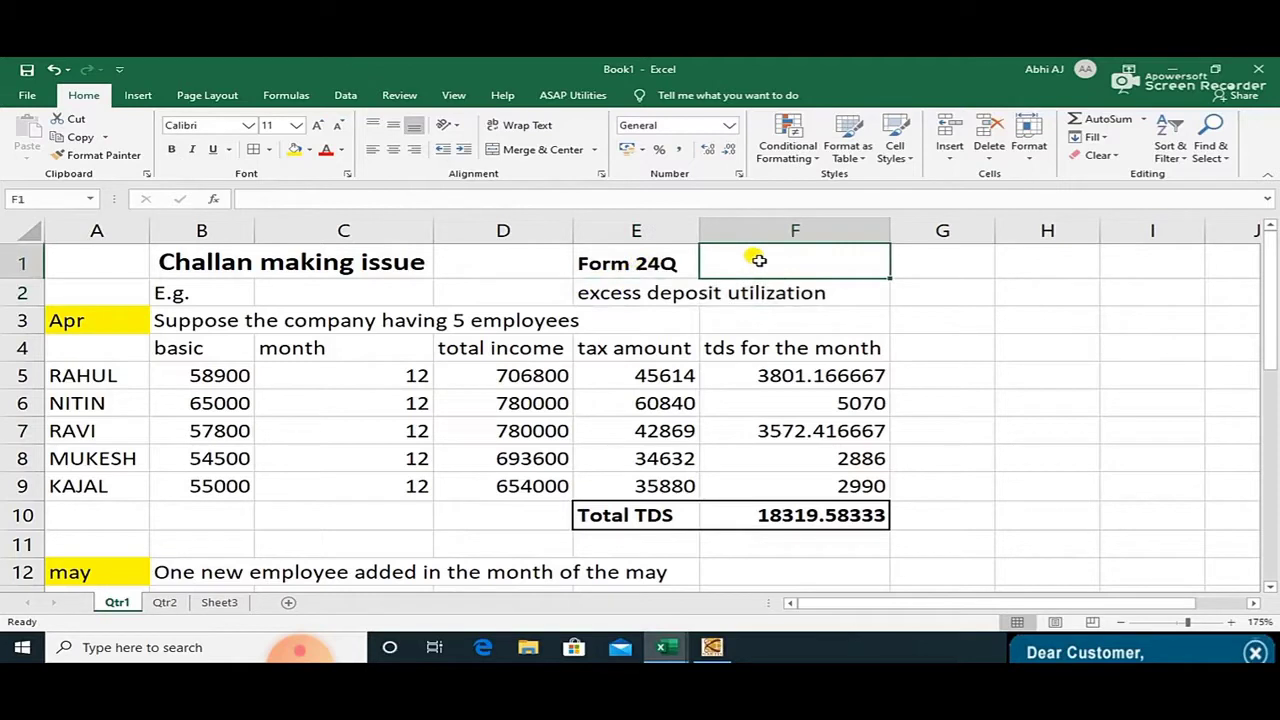
left_click(607, 287)
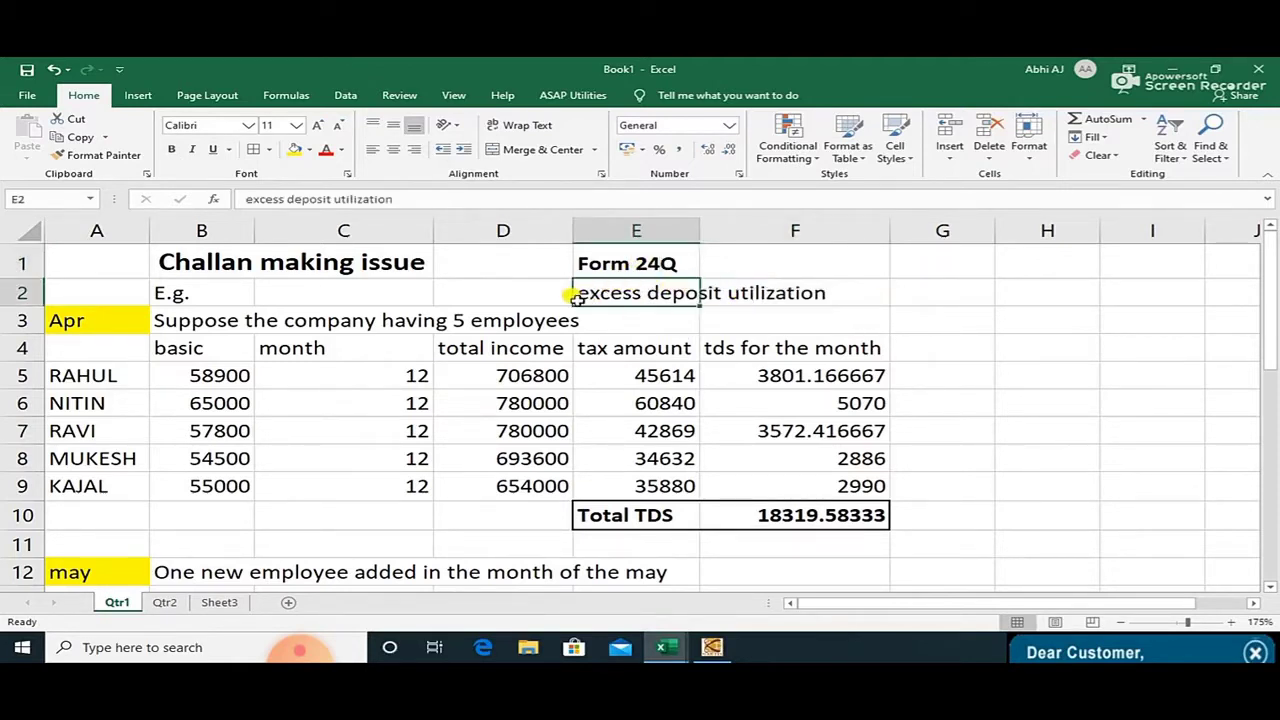
left_click(101, 326)
Review the April table's basic salaries, month counts, total income and tax amount columns.
left_click(212, 318)
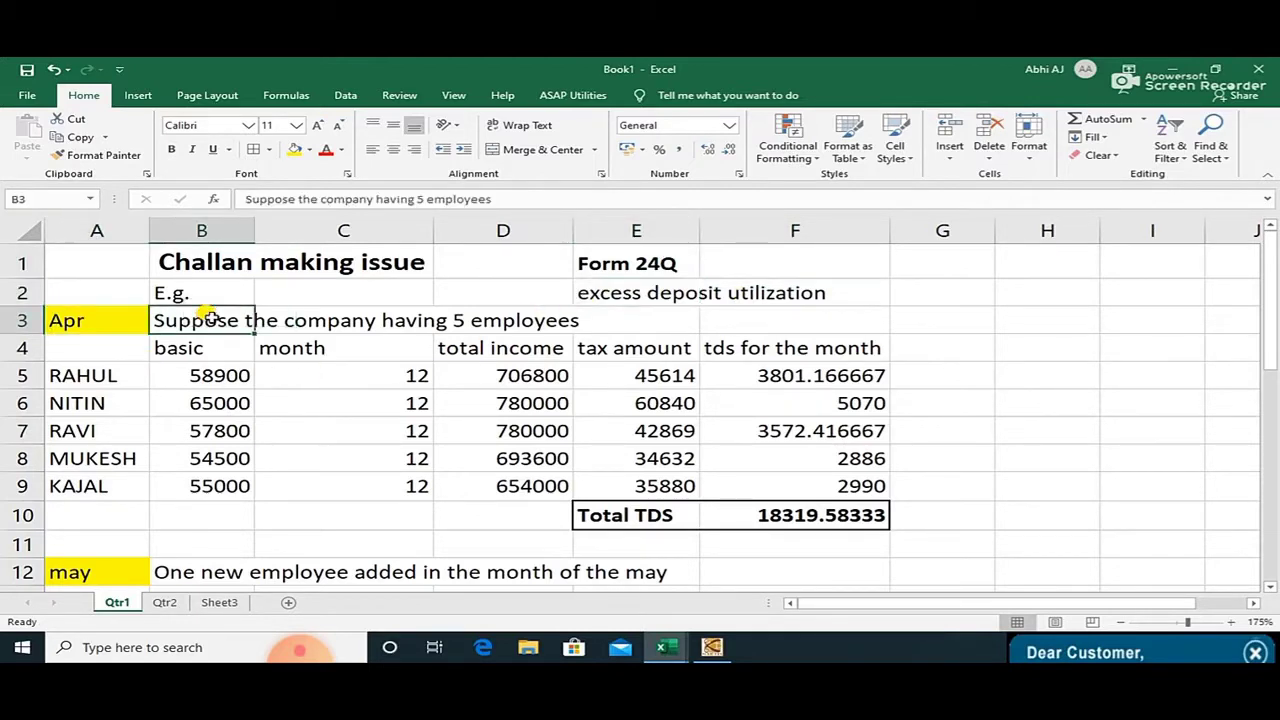
left_click_drag(333, 308, 473, 315)
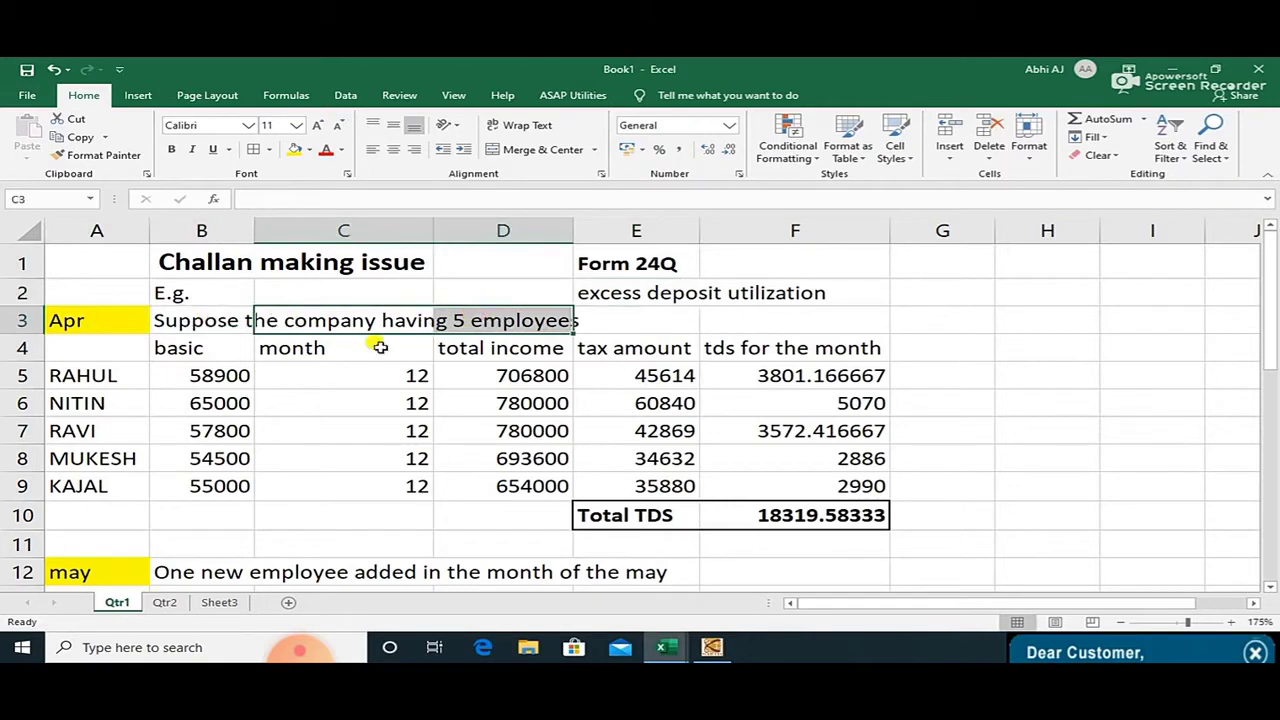
left_click(213, 354)
left_click_drag(216, 356, 225, 488)
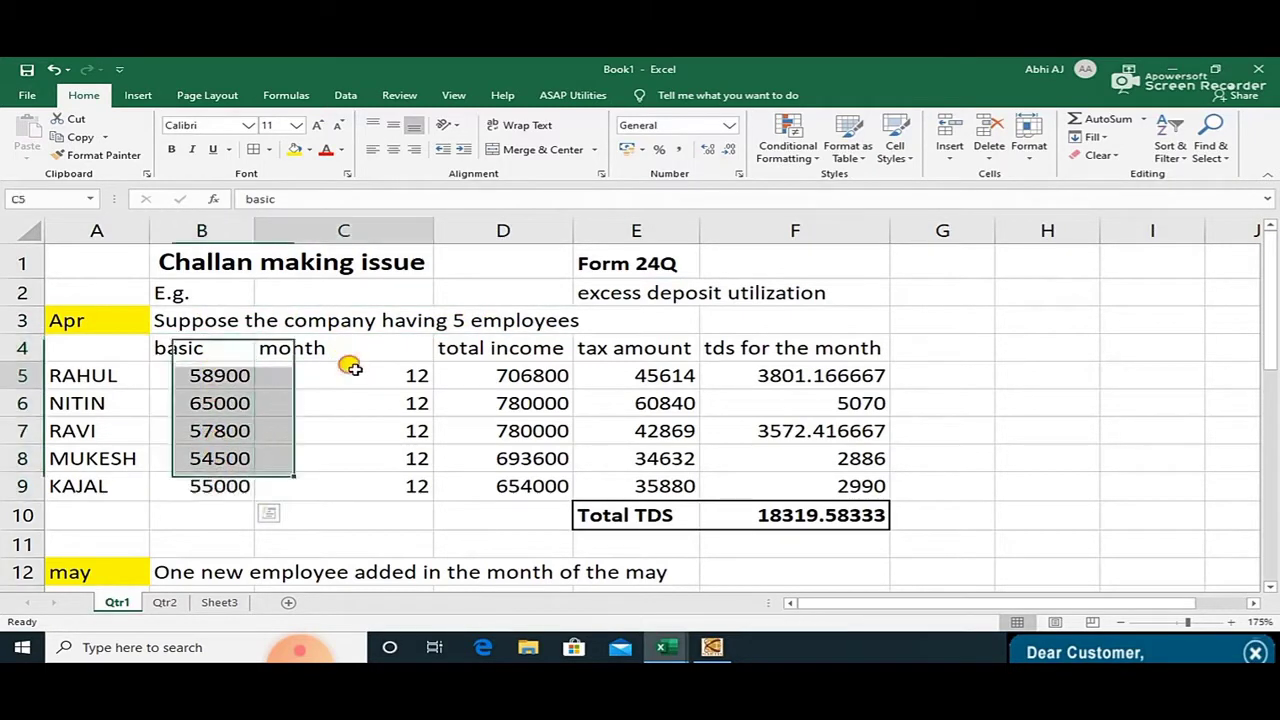
left_click_drag(349, 366, 354, 486)
left_click_drag(540, 372, 535, 486)
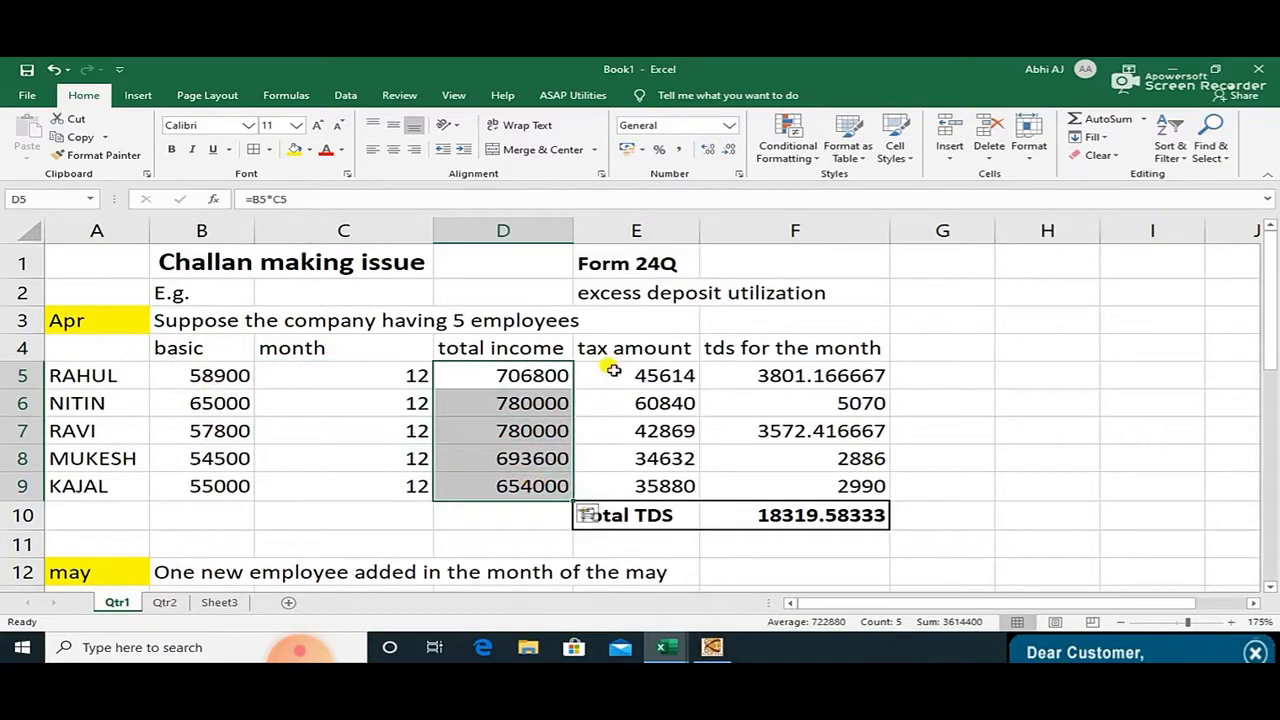
left_click(528, 349)
left_click(604, 351)
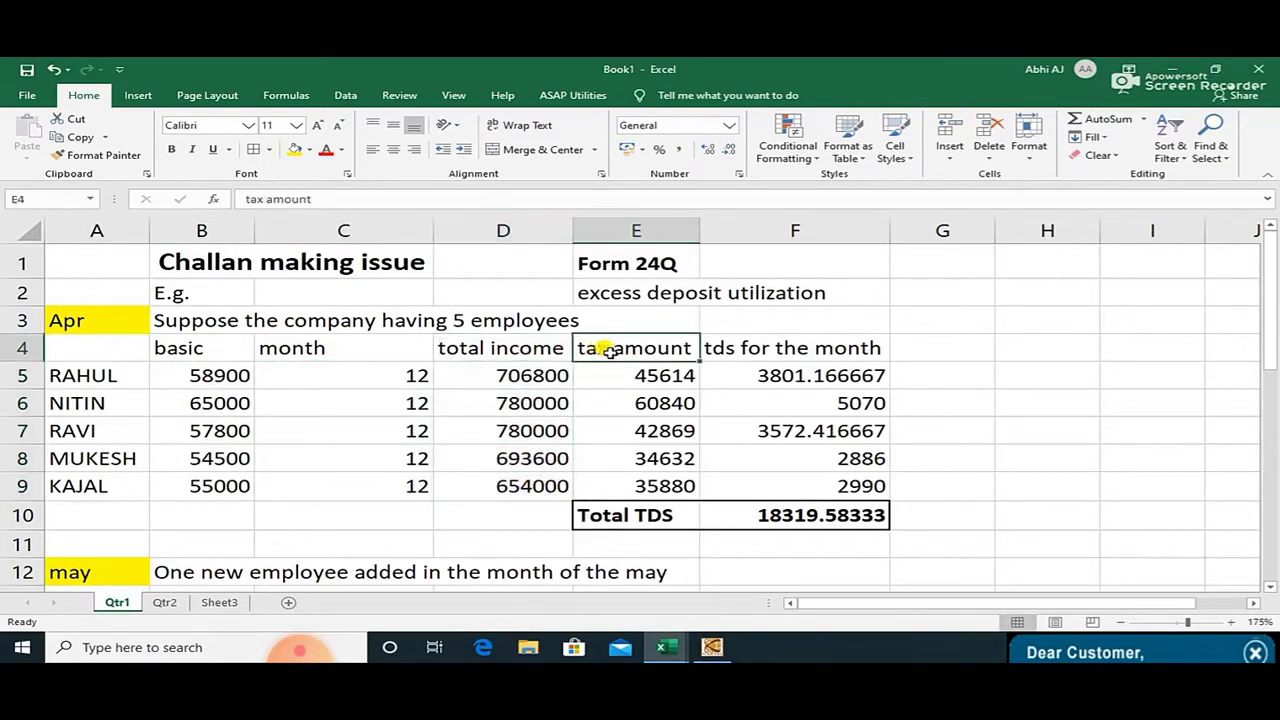
Enter 'income tax law' in E3 and autofit column E to fit the notes.
left_click(633, 322)
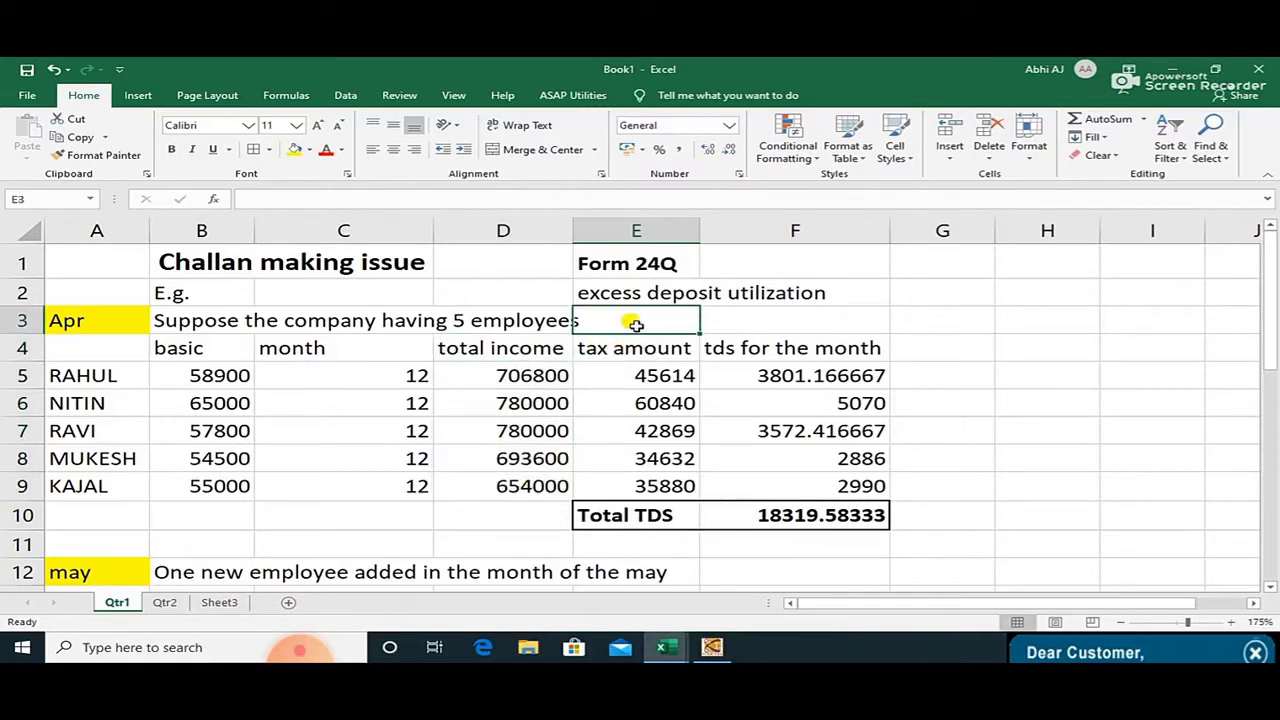
type("income")
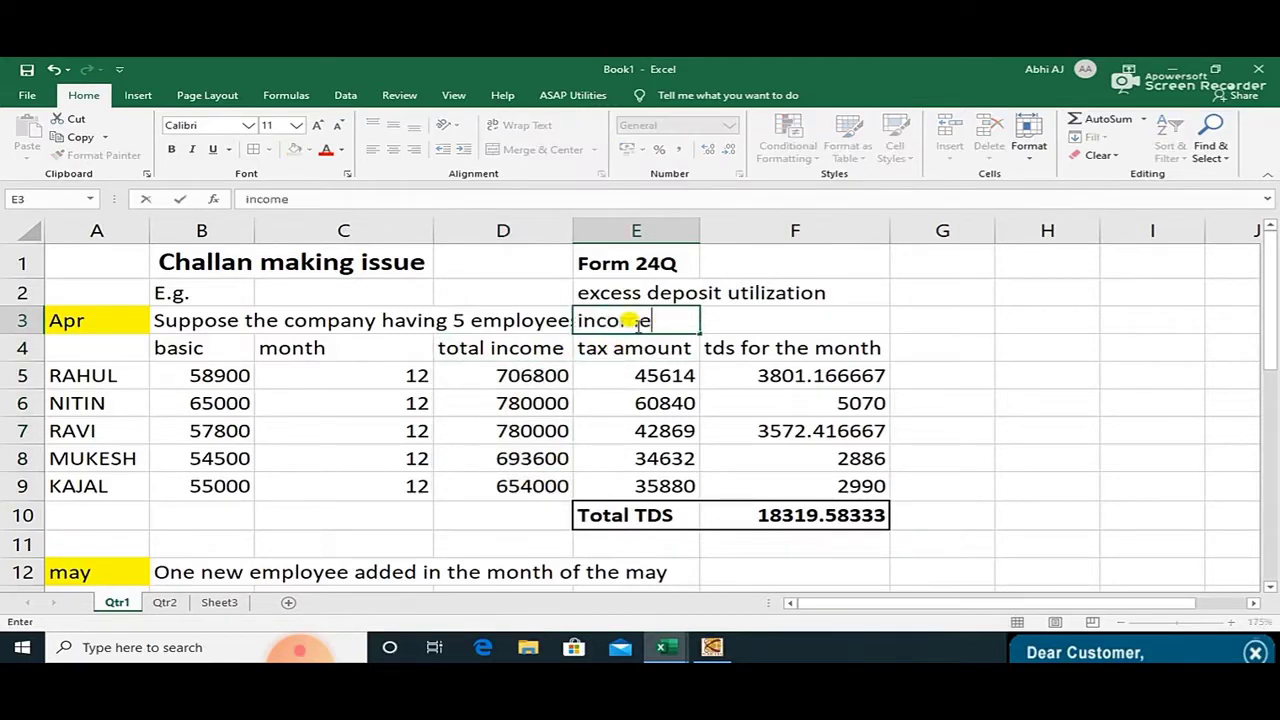
type(" tax law")
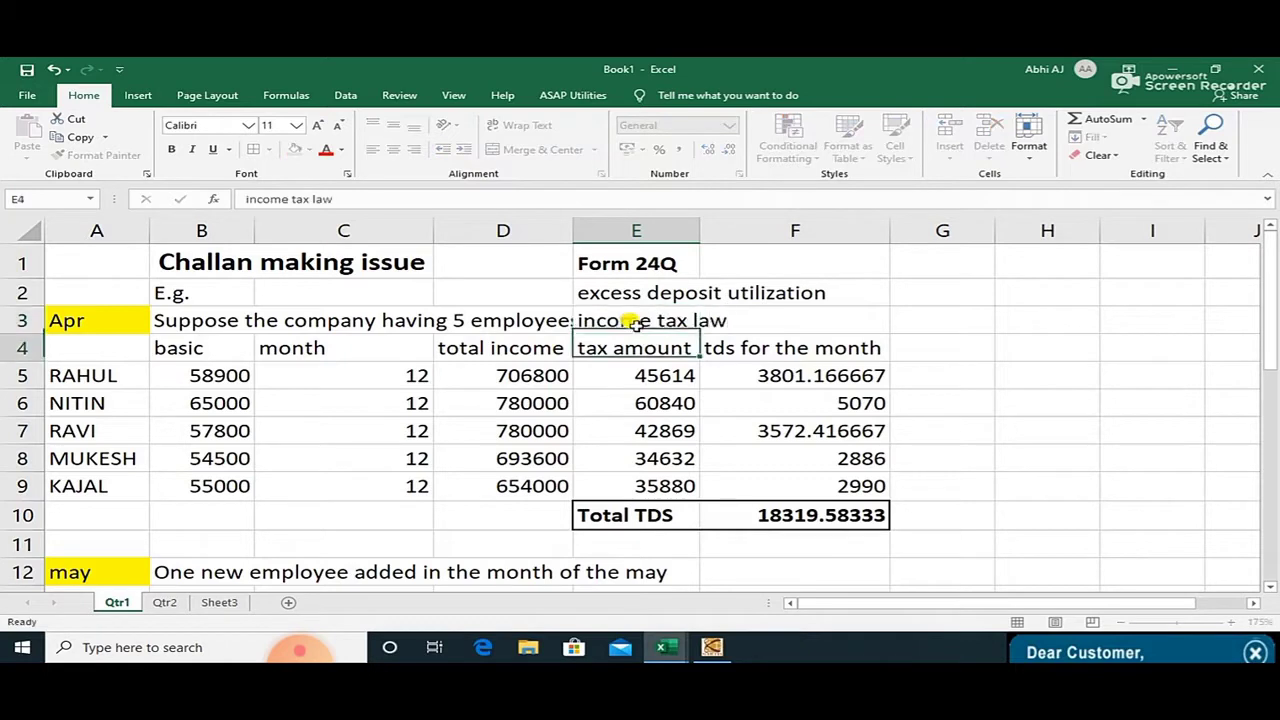
key("Return")
left_click(633, 321)
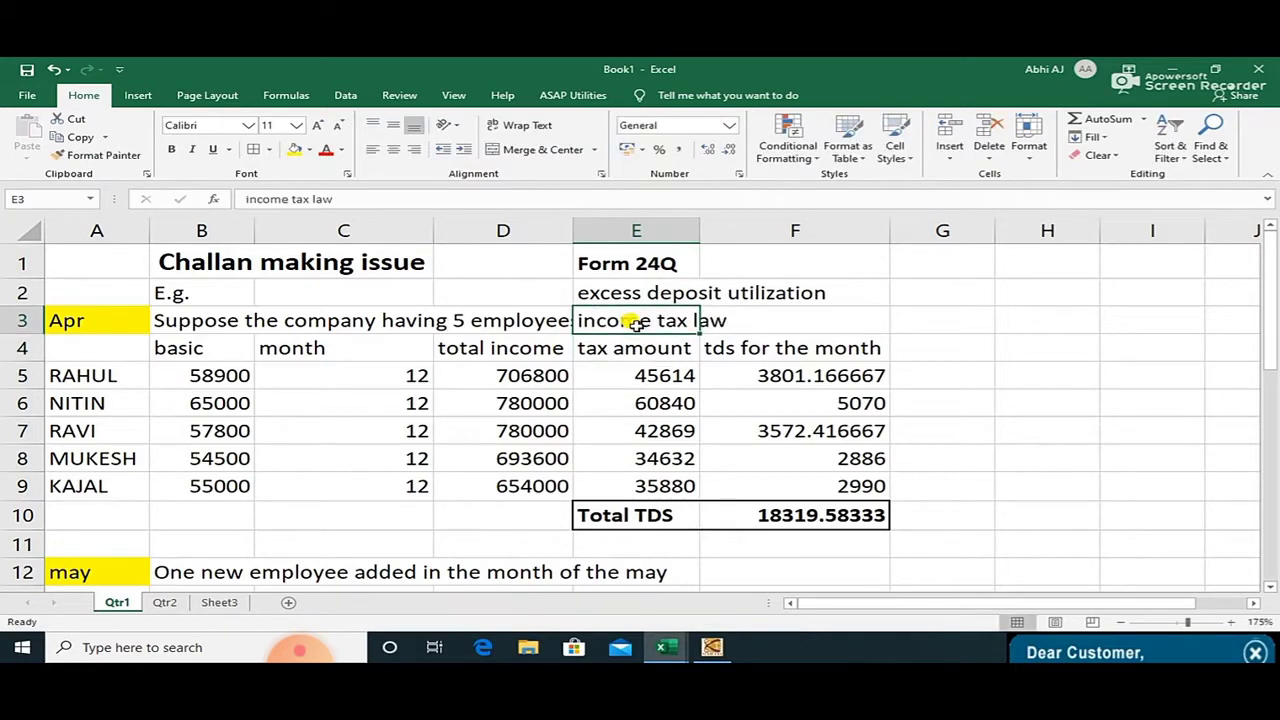
double_click(699, 228)
left_click_drag(838, 228, 745, 228)
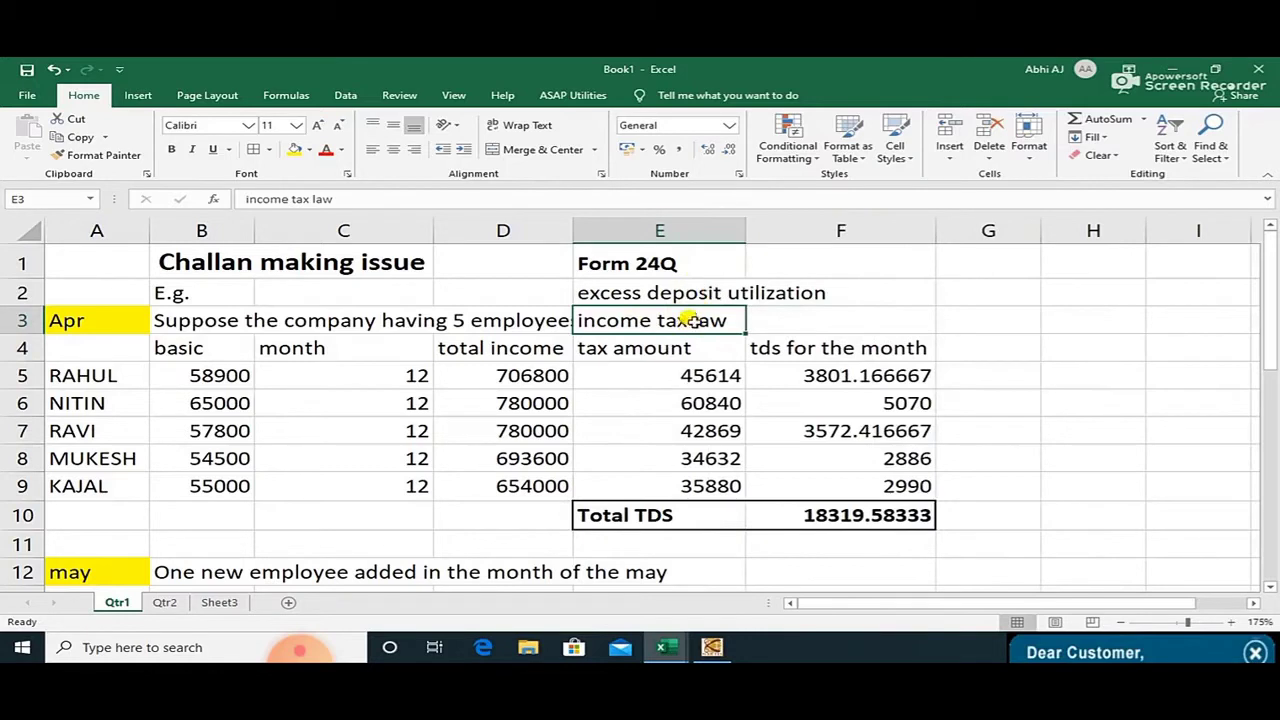
left_click_drag(676, 372, 686, 486)
left_click(483, 263)
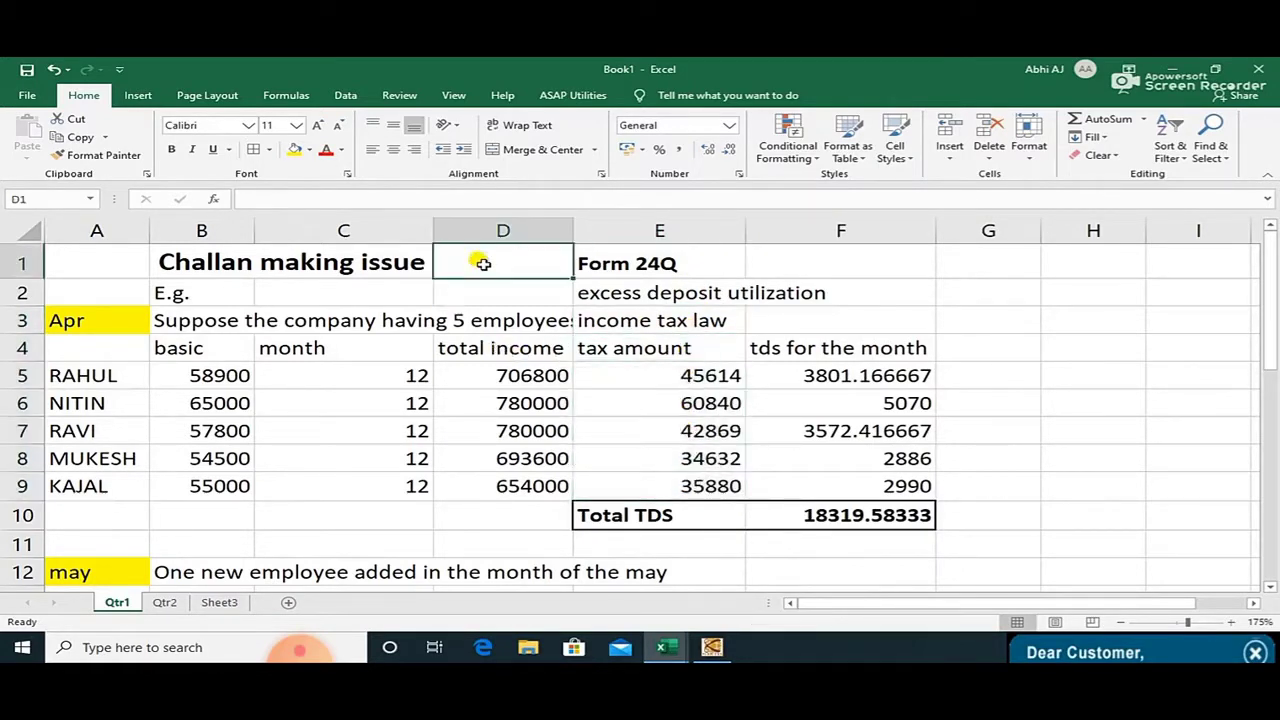
Enter the year 19-20 in D1 and check the tax amounts in E5:E9.
type("19")
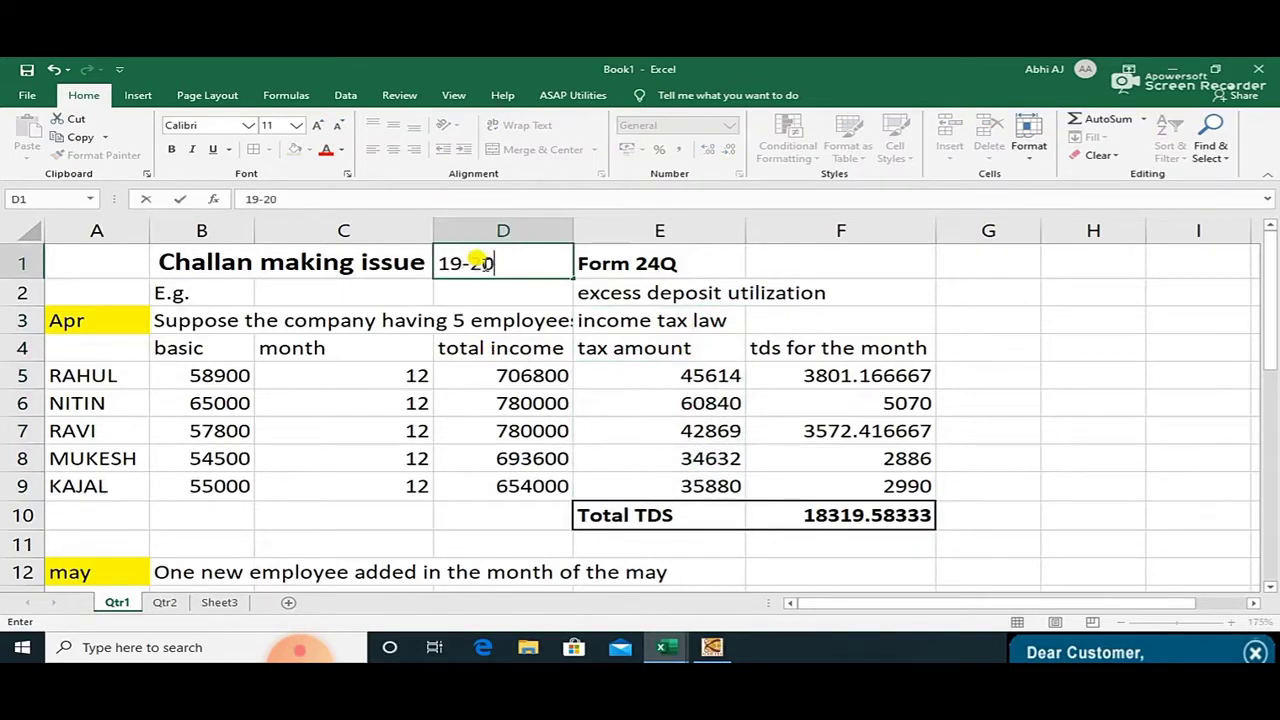
type("-20")
key("Return")
left_click(480, 262)
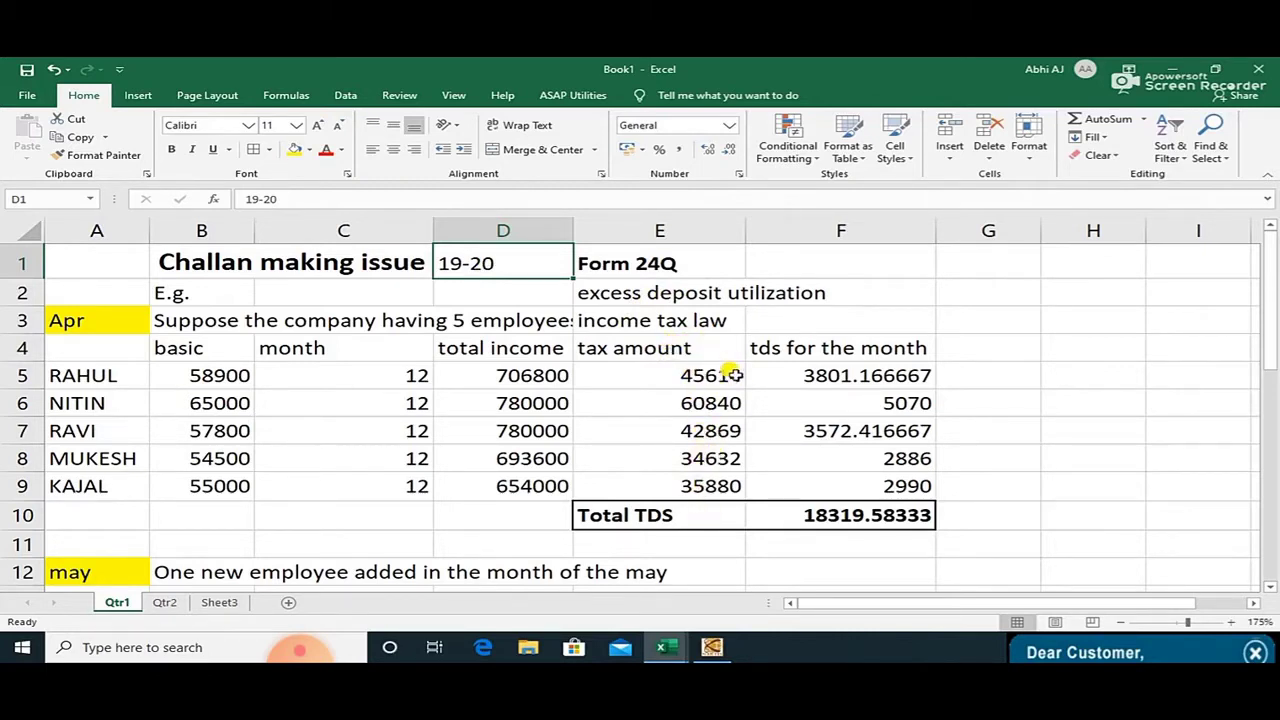
left_click(709, 374)
left_click(730, 406)
left_click(714, 430)
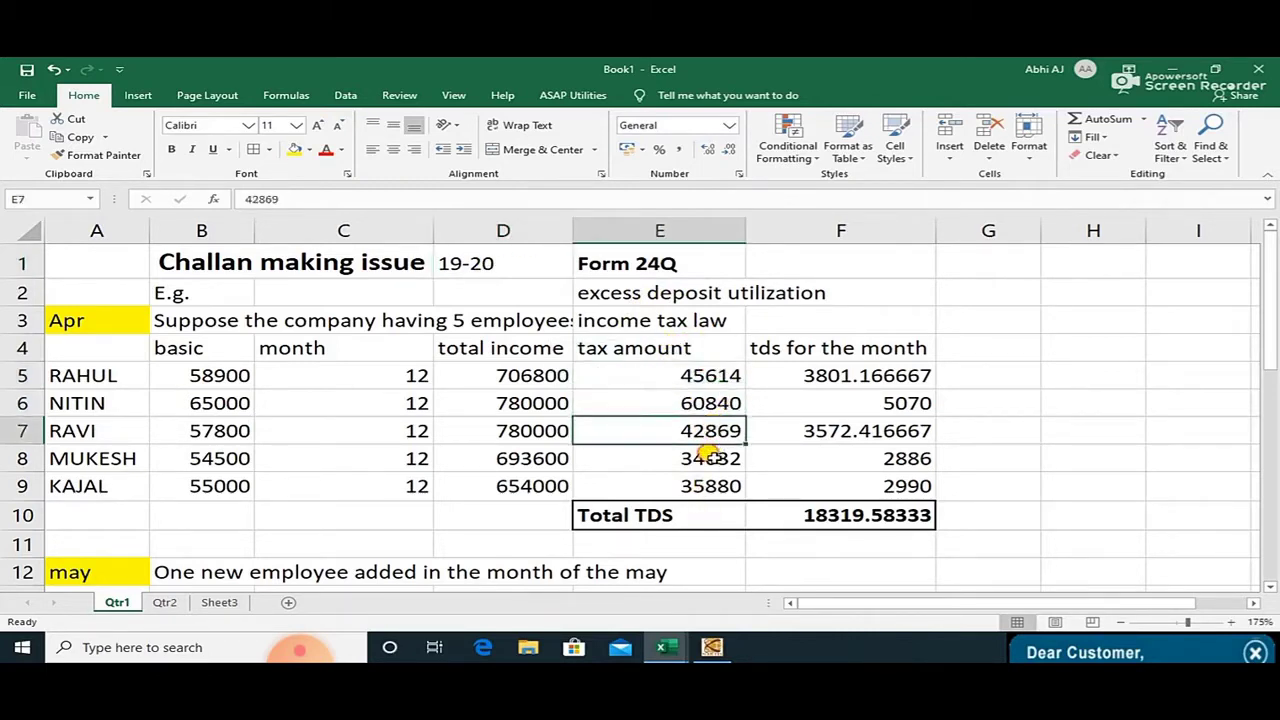
left_click(708, 458)
left_click(706, 486)
Verify the F5 monthly TDS formula and the F10 Total TDS of 18319.58333.
left_click(822, 370)
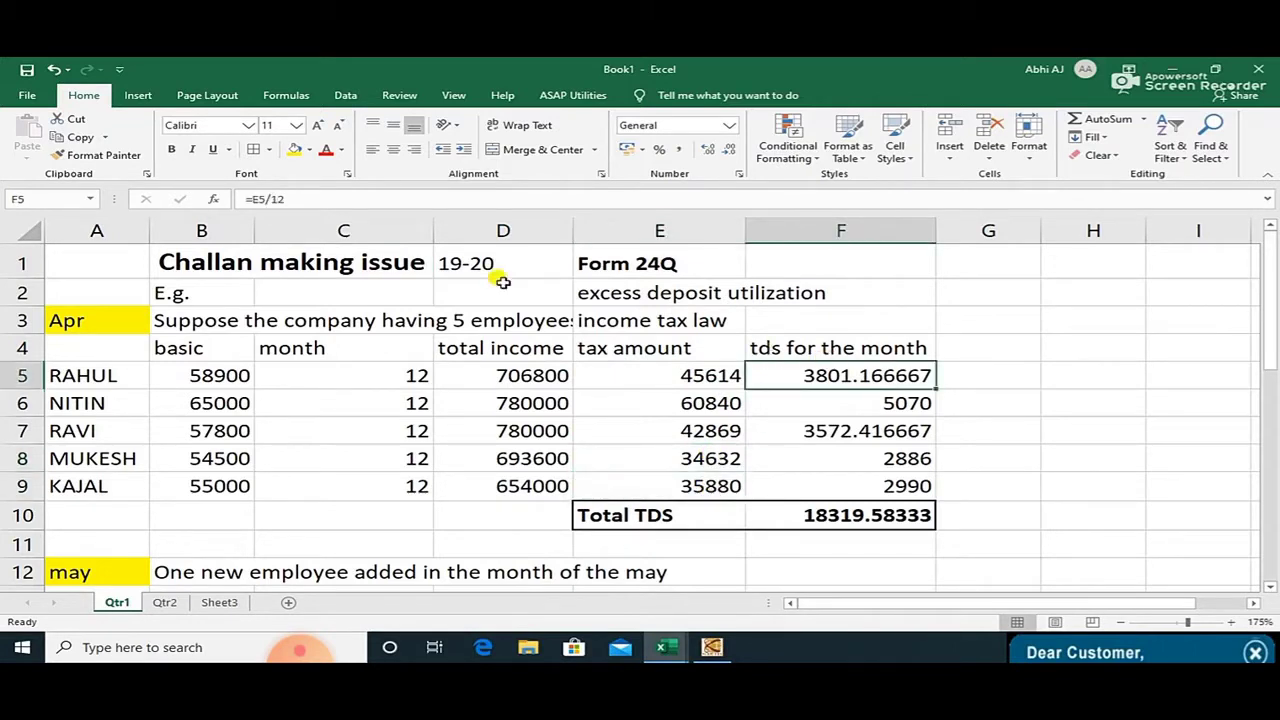
key("F2")
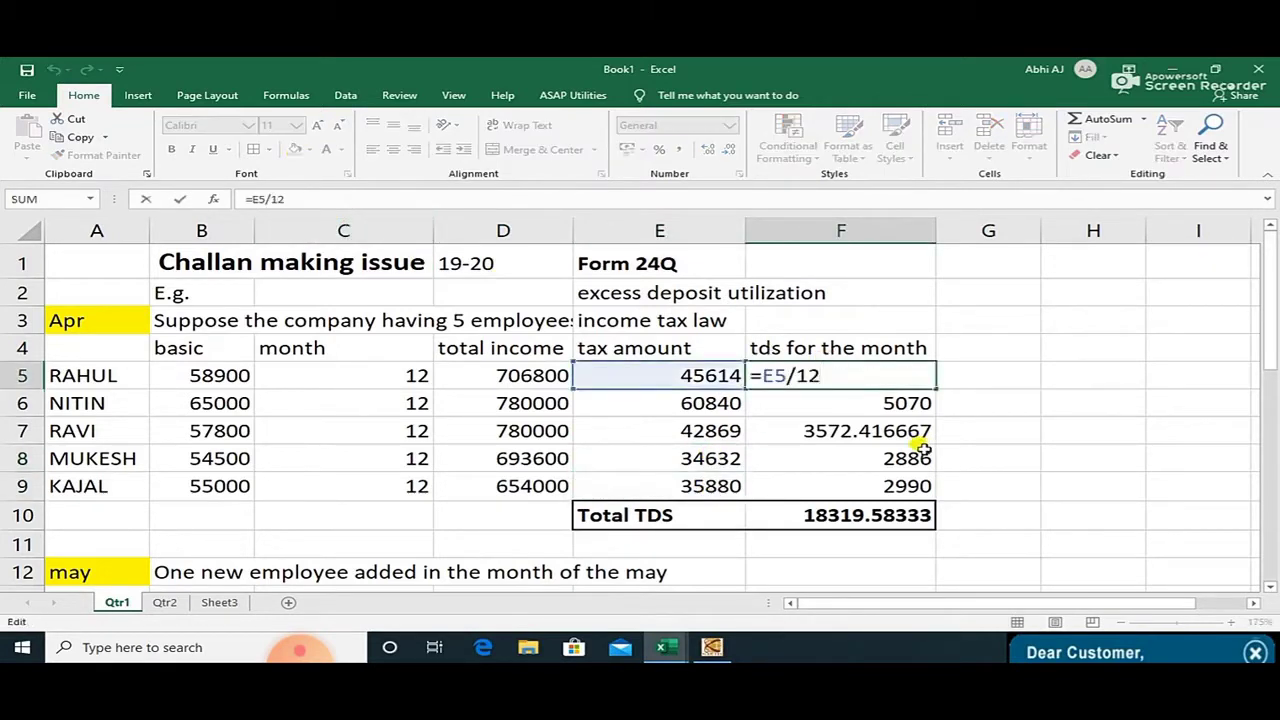
key("Return")
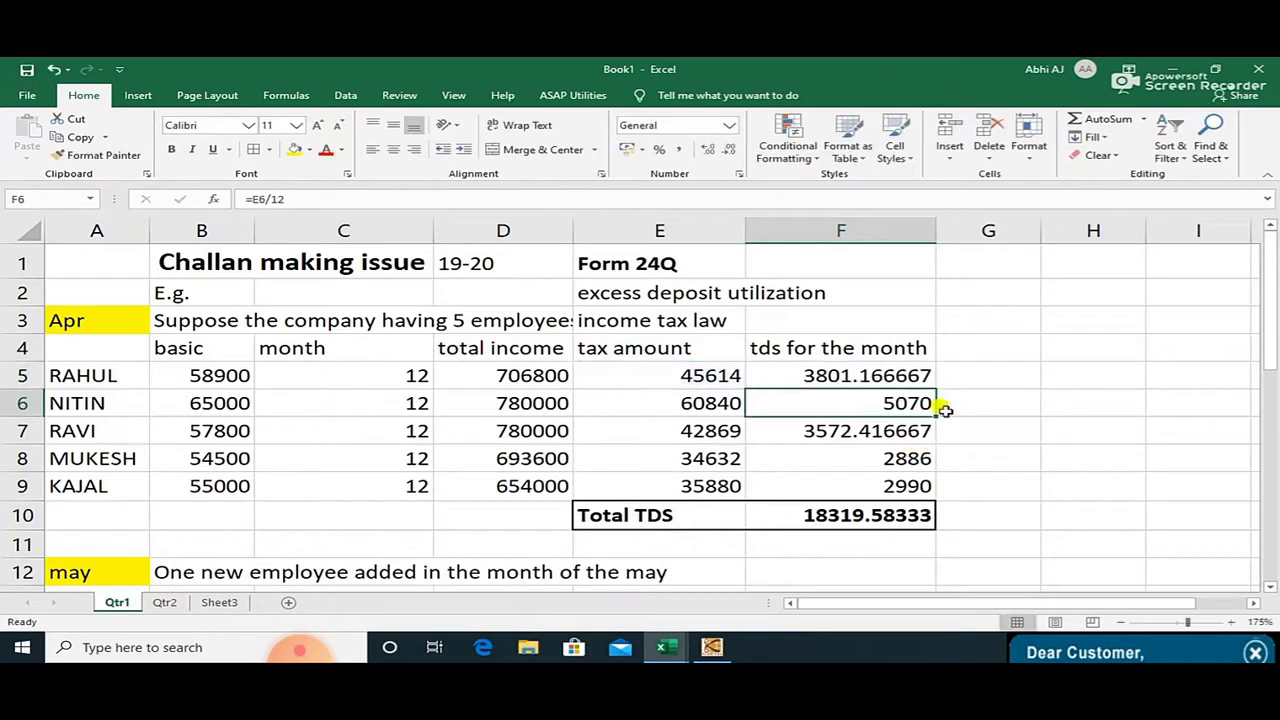
left_click(890, 380)
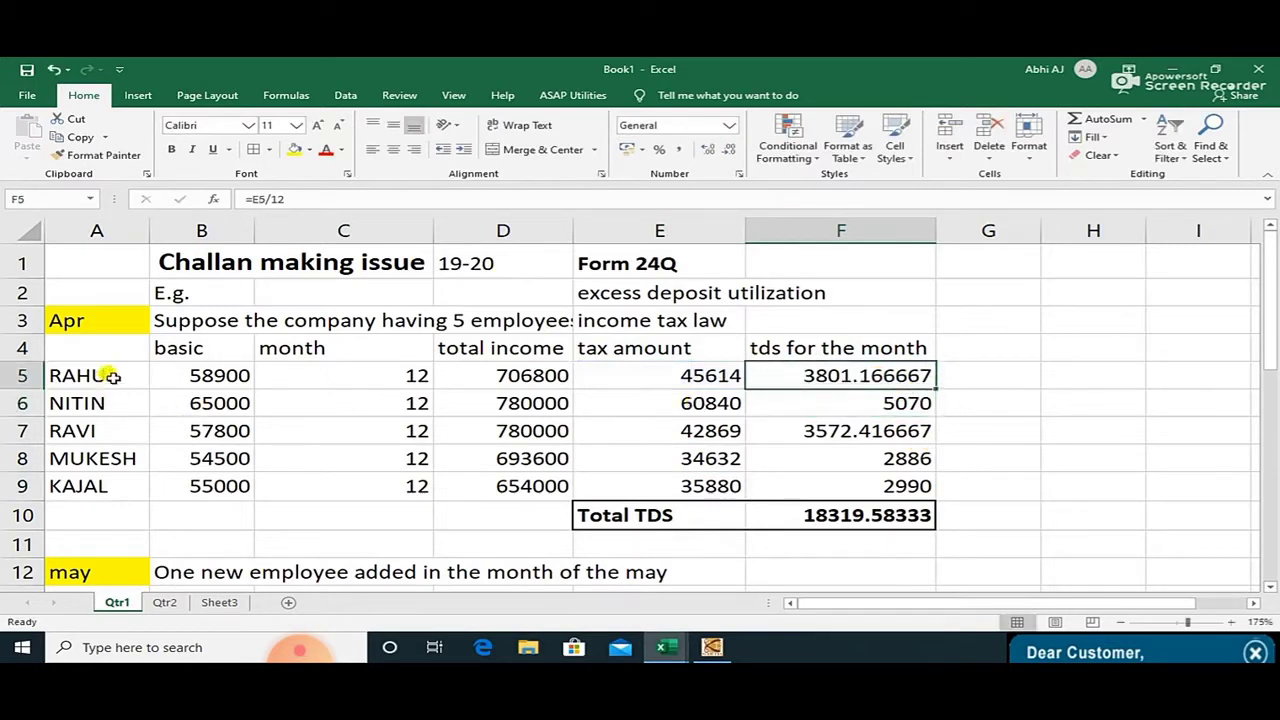
left_click(476, 323)
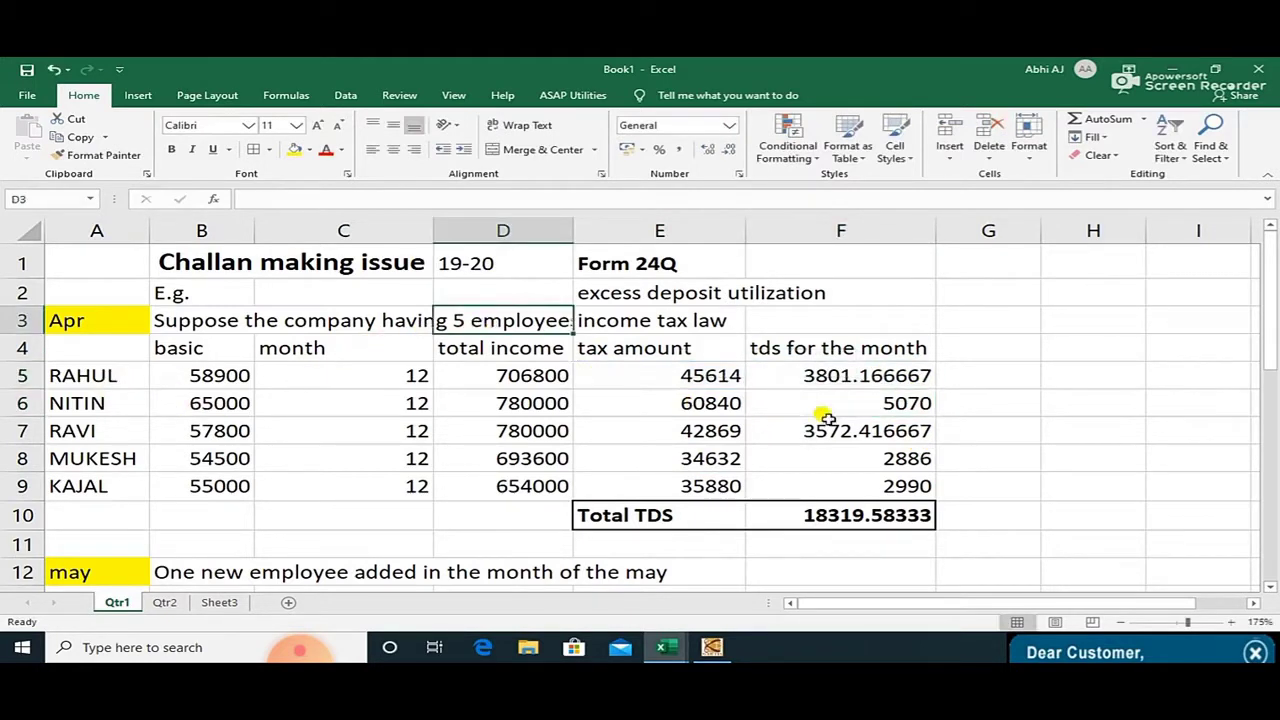
left_click_drag(848, 372, 849, 488)
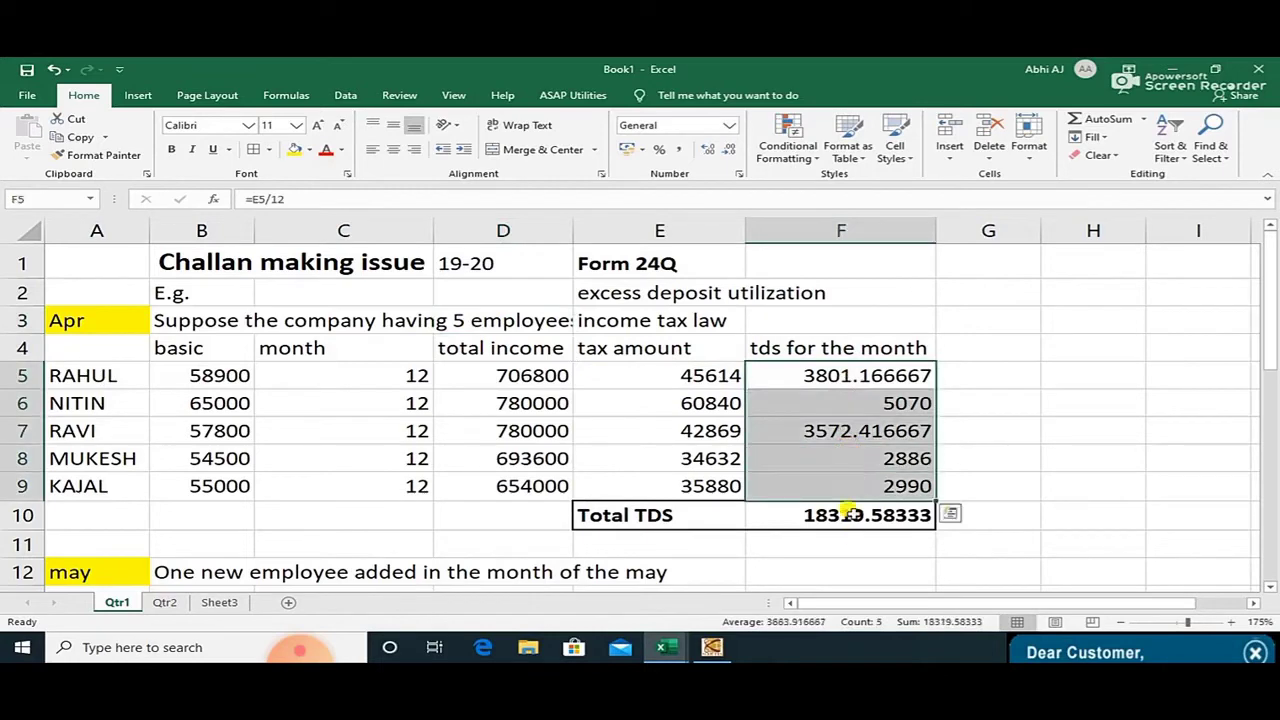
left_click(848, 514)
Scroll down through the May table, checking its Total TDS in F20, and move to Qtr2.
scroll(895, 535, "down", 2)
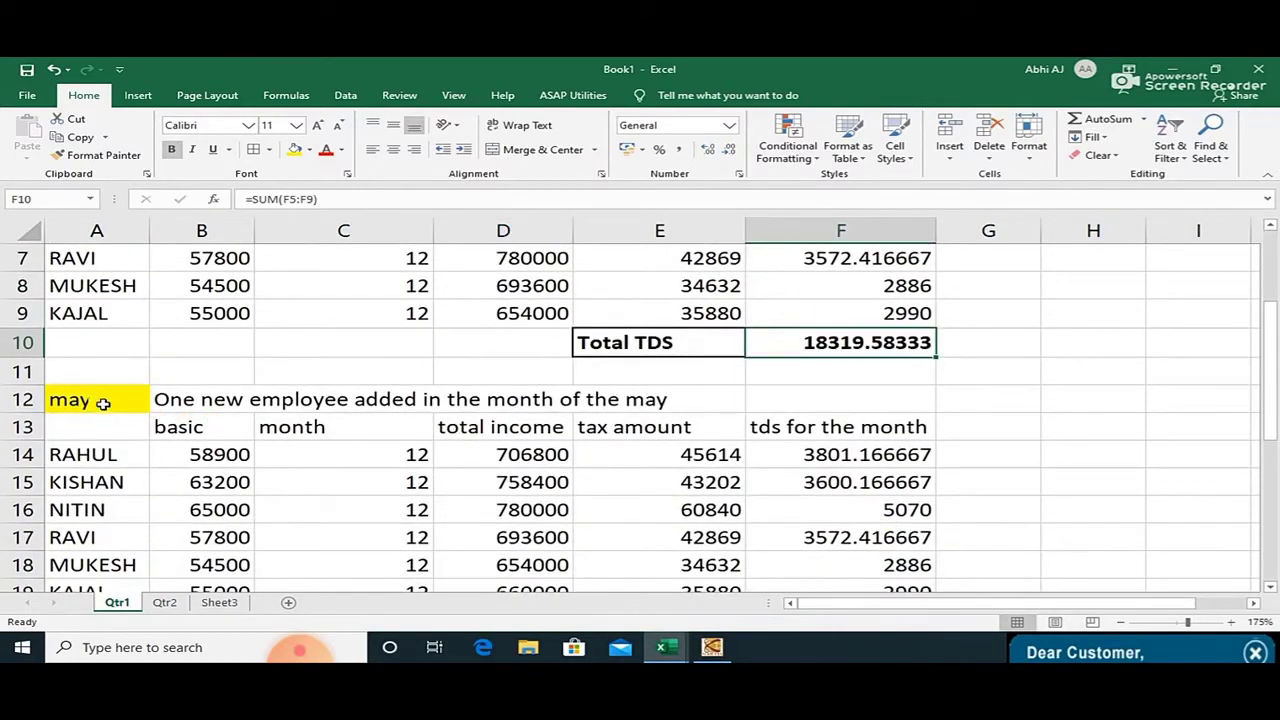
left_click(103, 402)
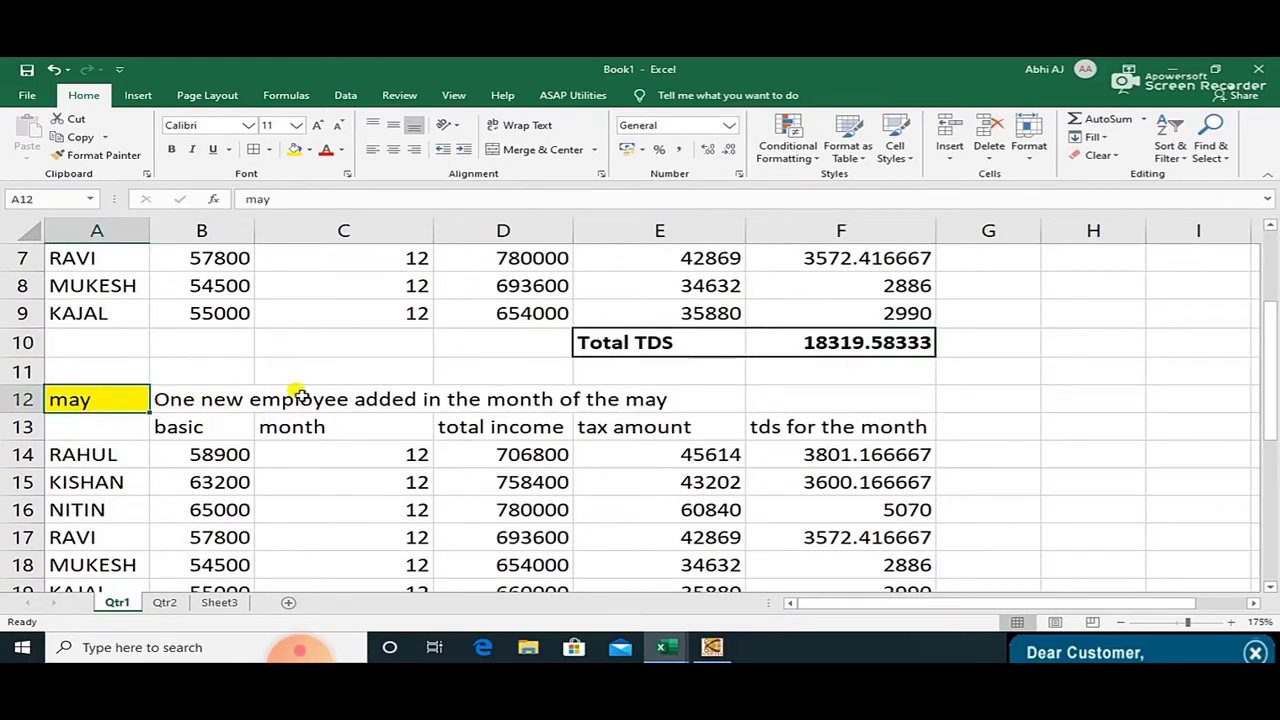
scroll(370, 405, "down", 2)
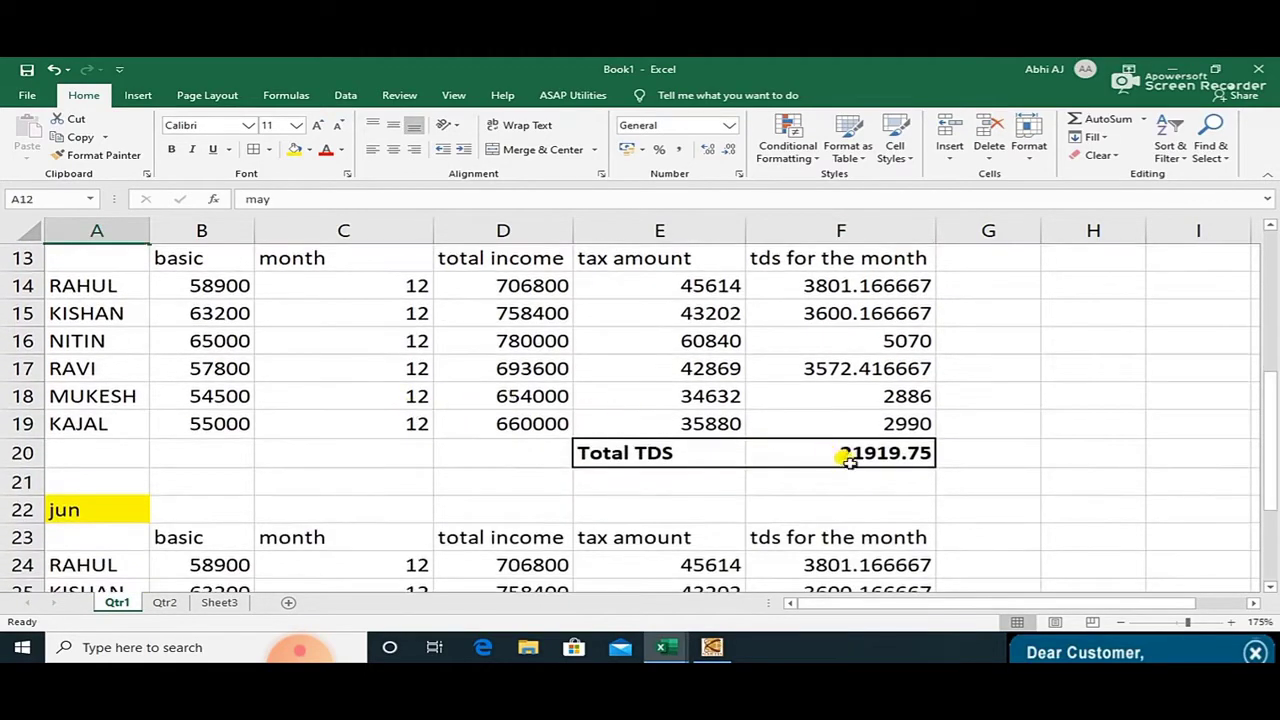
left_click(865, 455)
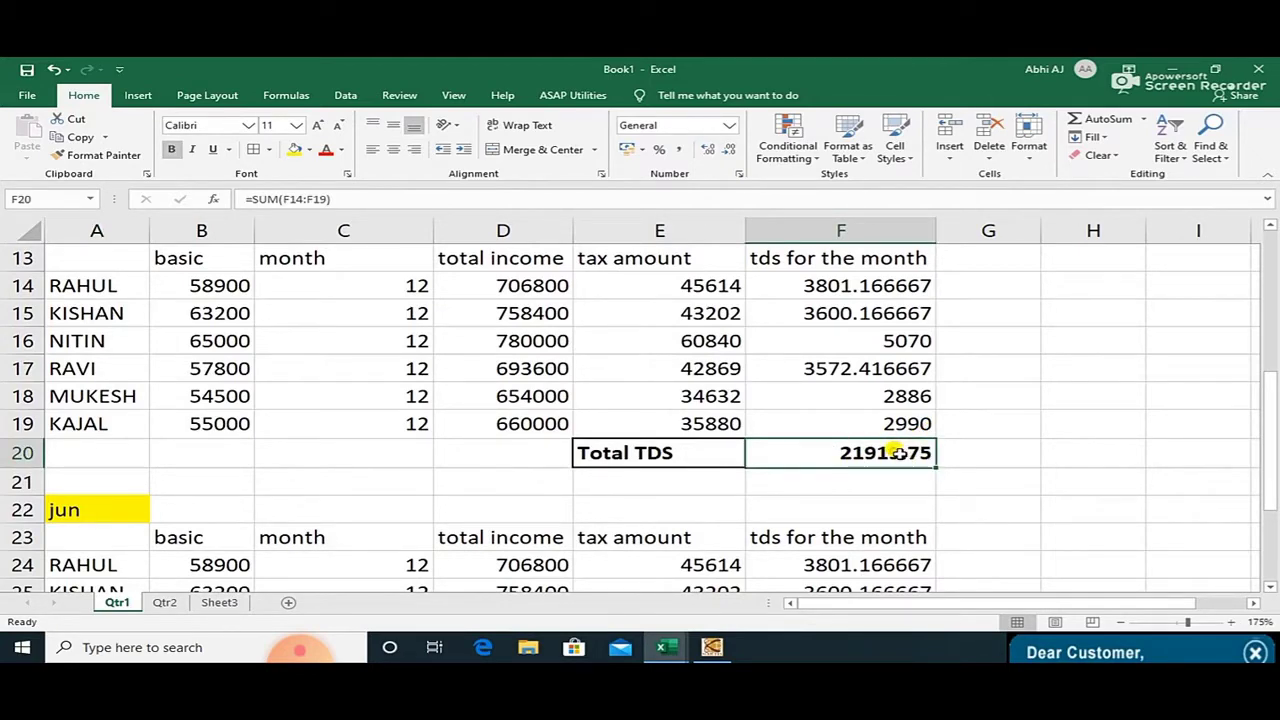
scroll(897, 453, "down", 3)
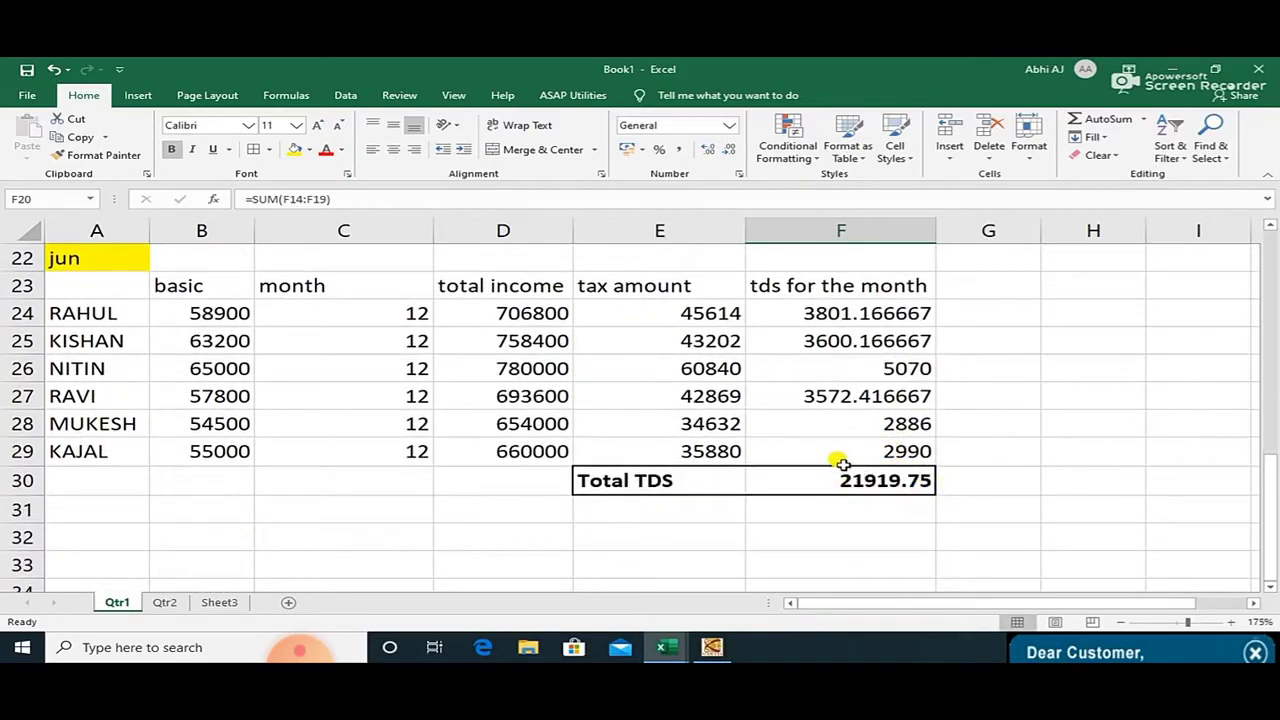
left_click(167, 603)
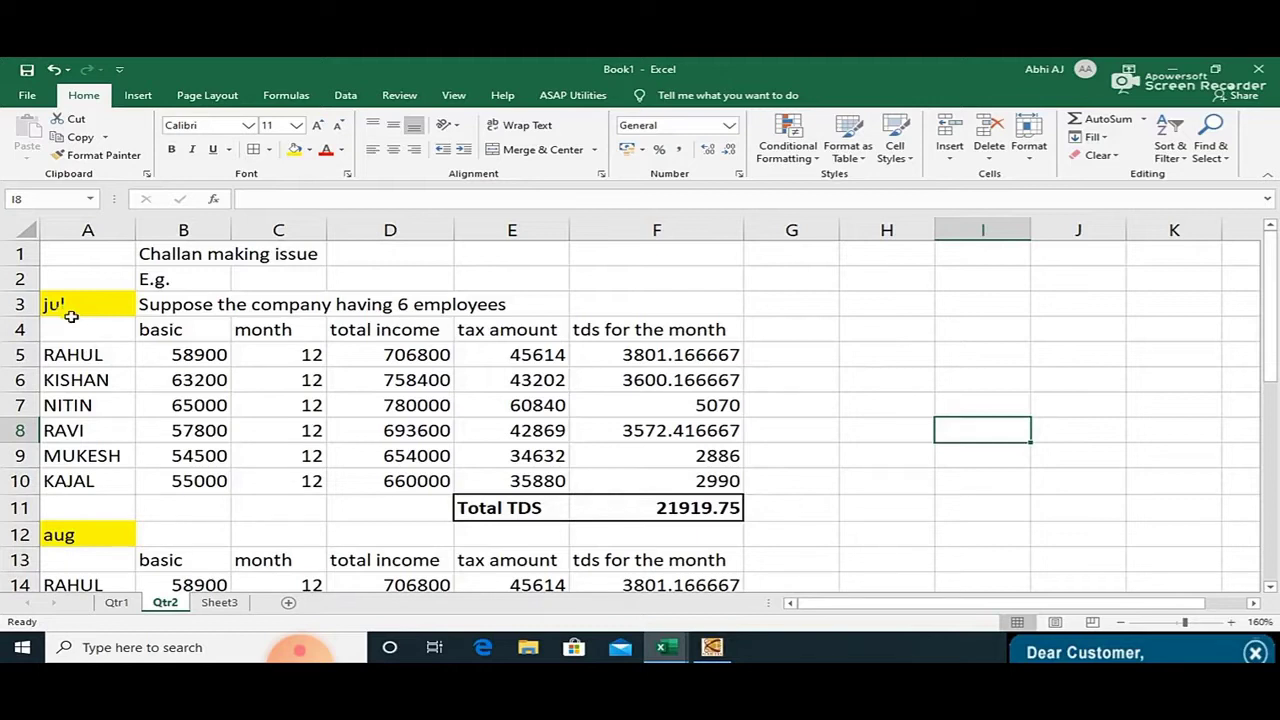
Check the jul, aug and sep Total TDS SUM formulas on the Qtr2 sheet.
left_click(690, 508)
scroll(690, 508, "down", 3)
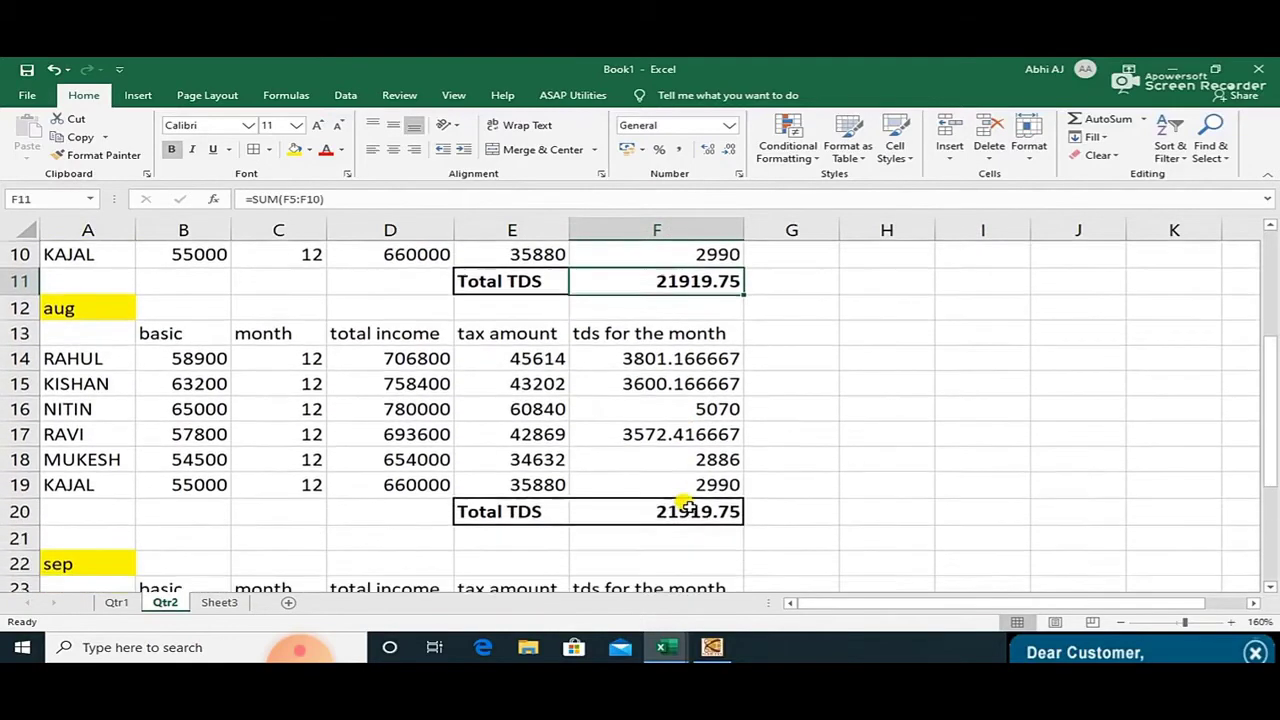
left_click(680, 512)
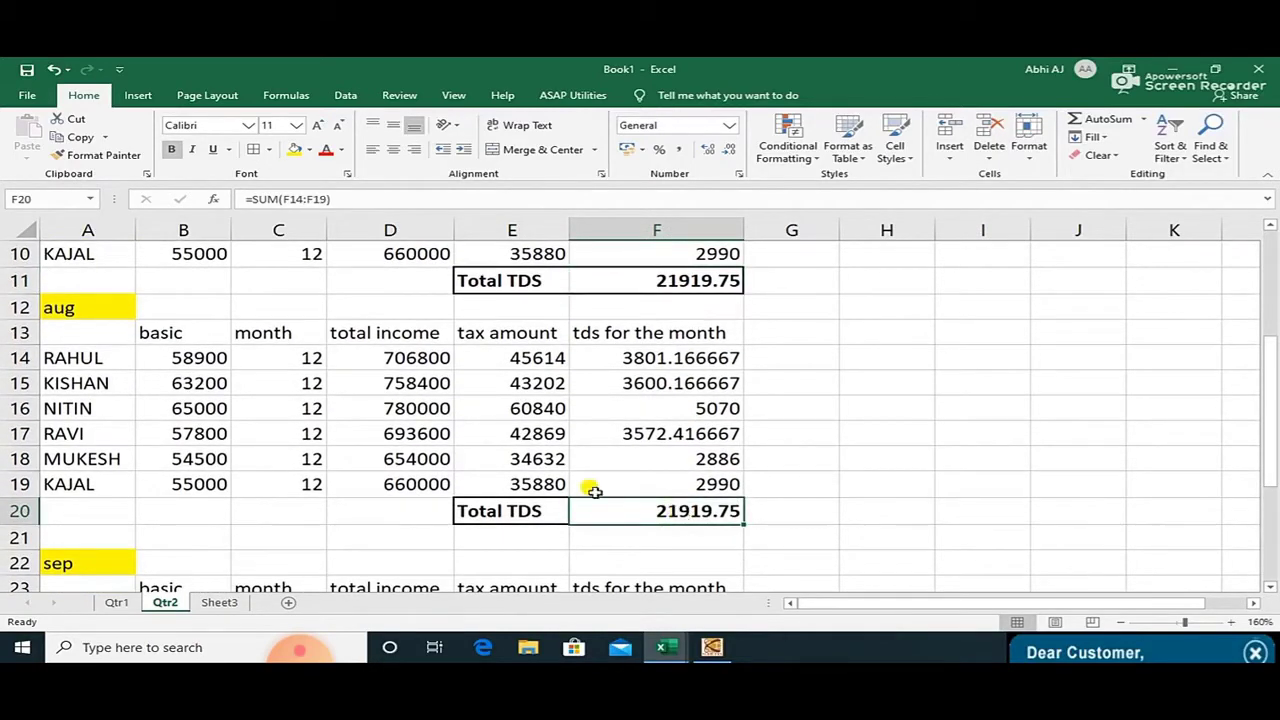
scroll(671, 516, "down", 2)
scroll(669, 521, "down", 1)
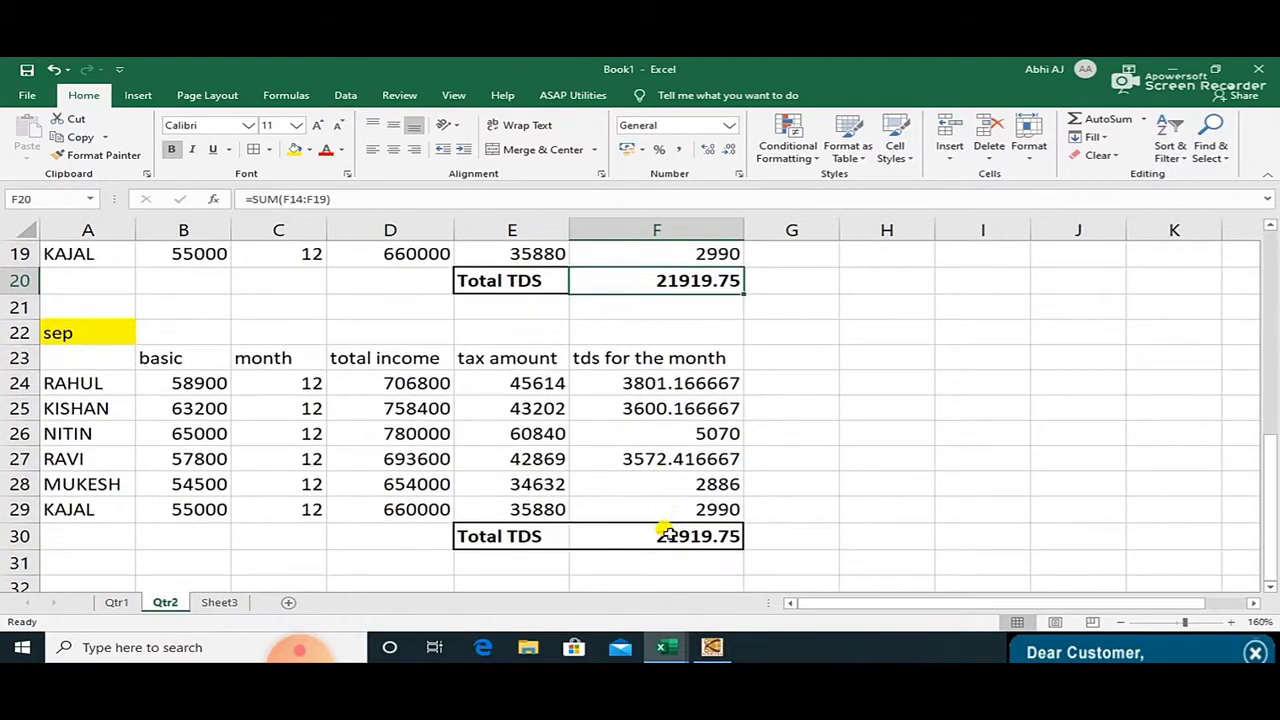
left_click(667, 534)
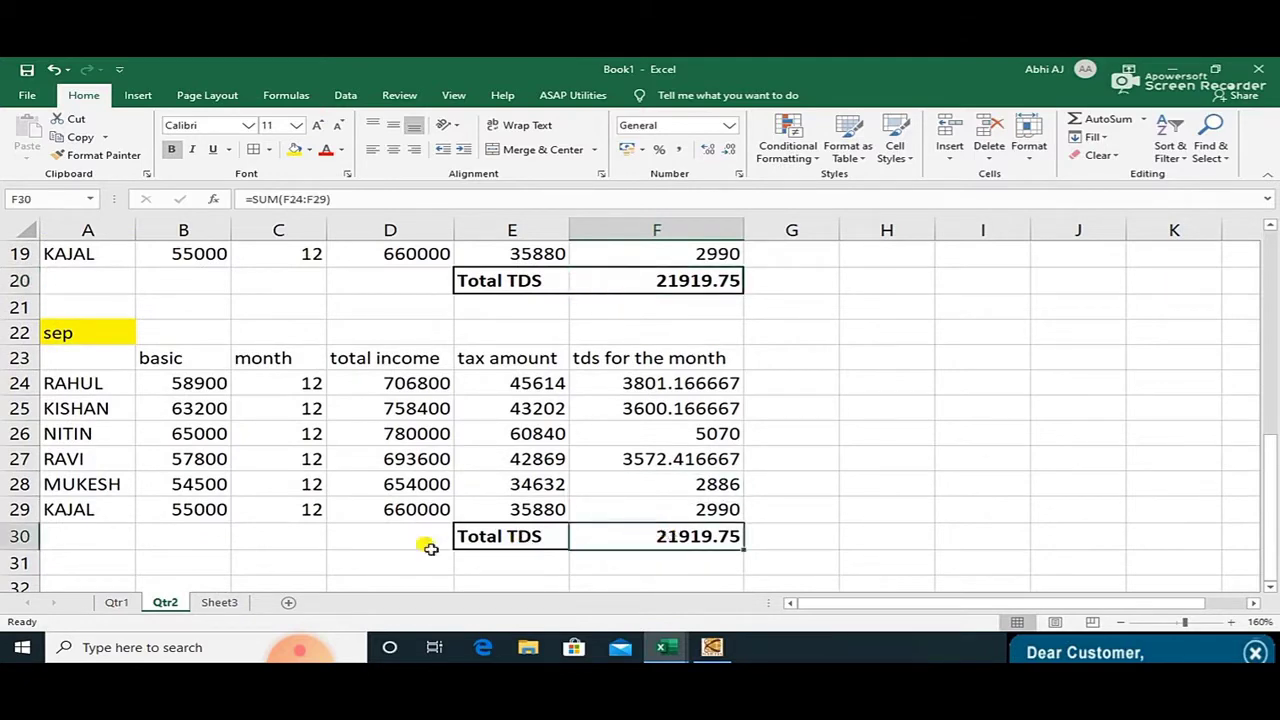
Compare the Qtr1 and Qtr2 sheets, then bring the WEB-e-TDS window forward.
left_click(117, 603)
left_click(170, 604)
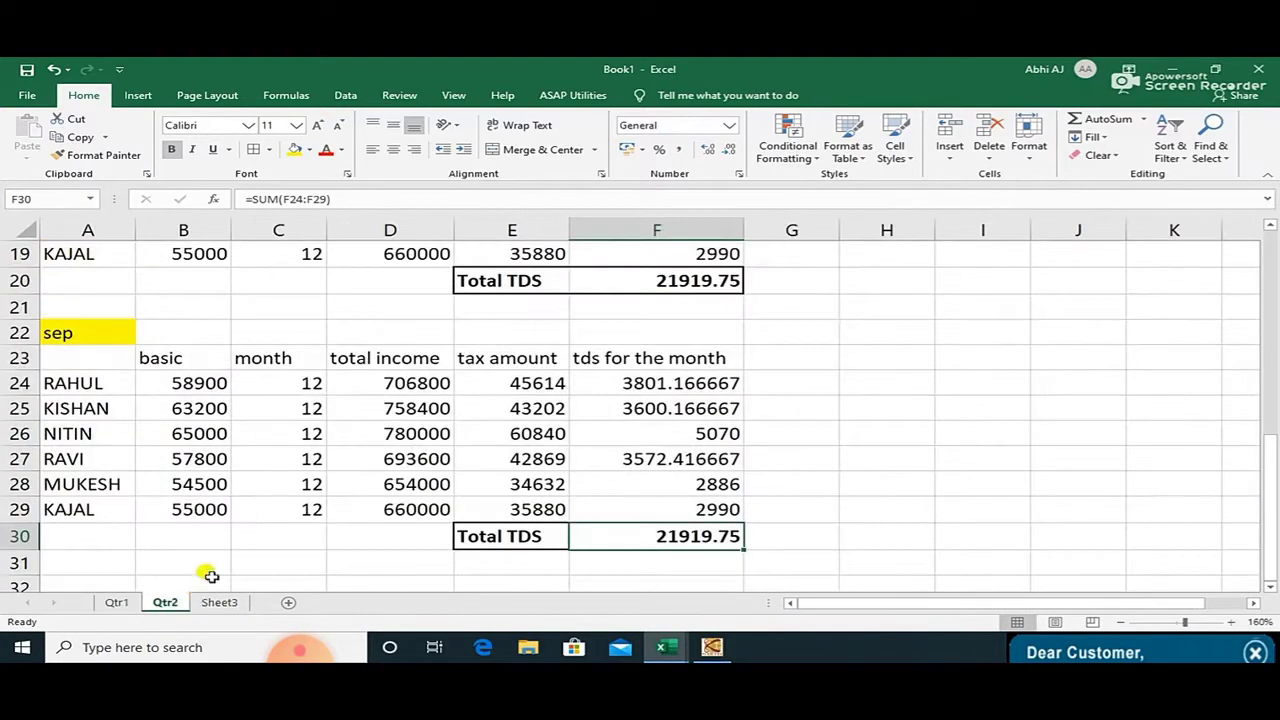
scroll(486, 490, "up", 4)
scroll(486, 490, "up", 2)
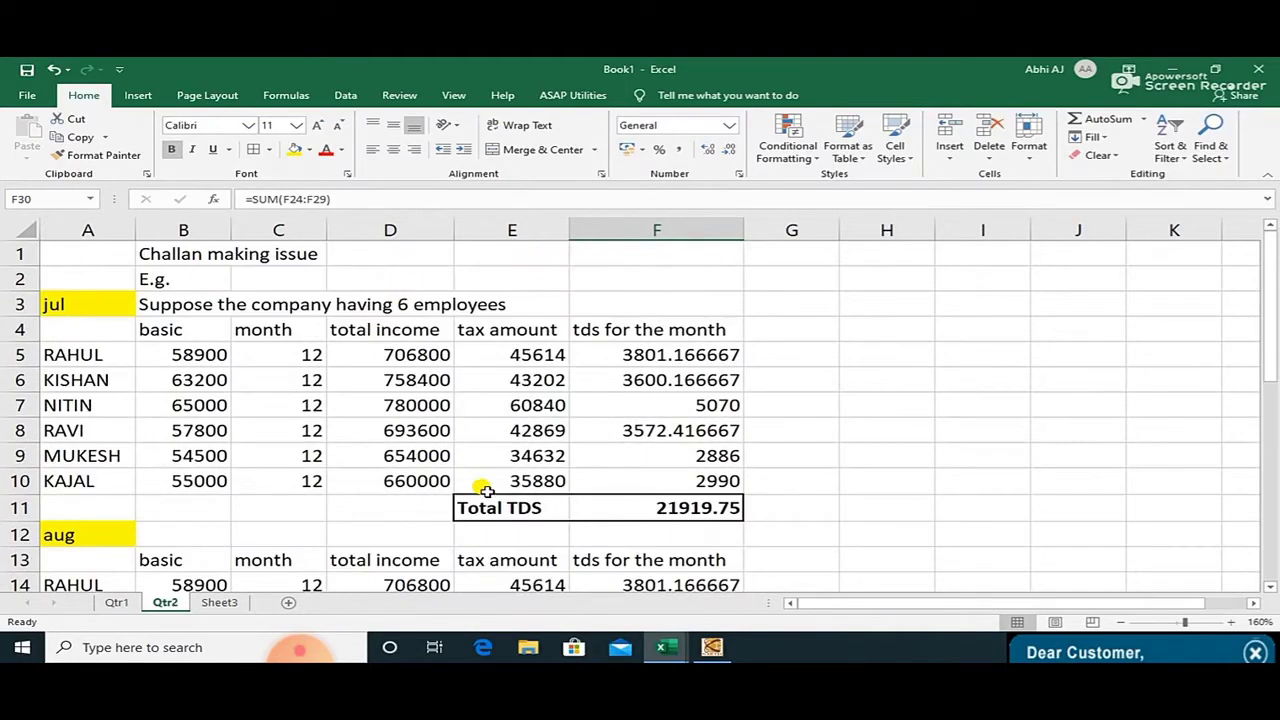
left_click(708, 648)
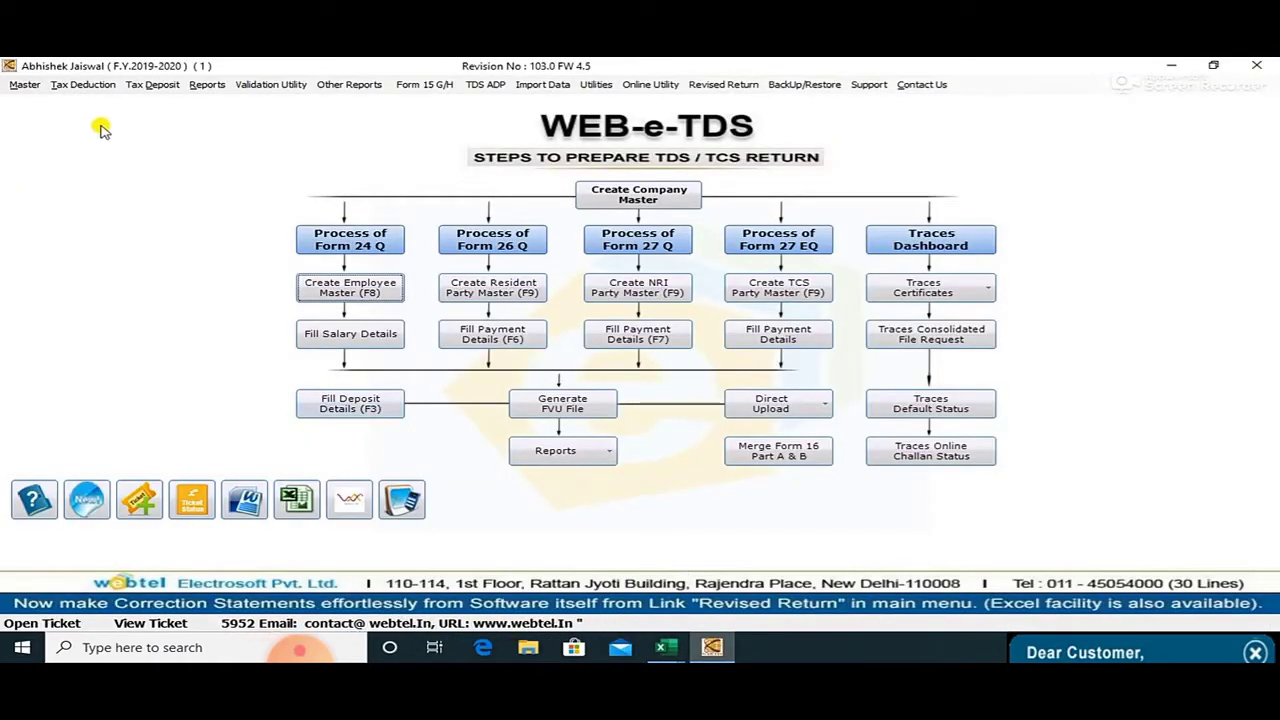
left_click(28, 86)
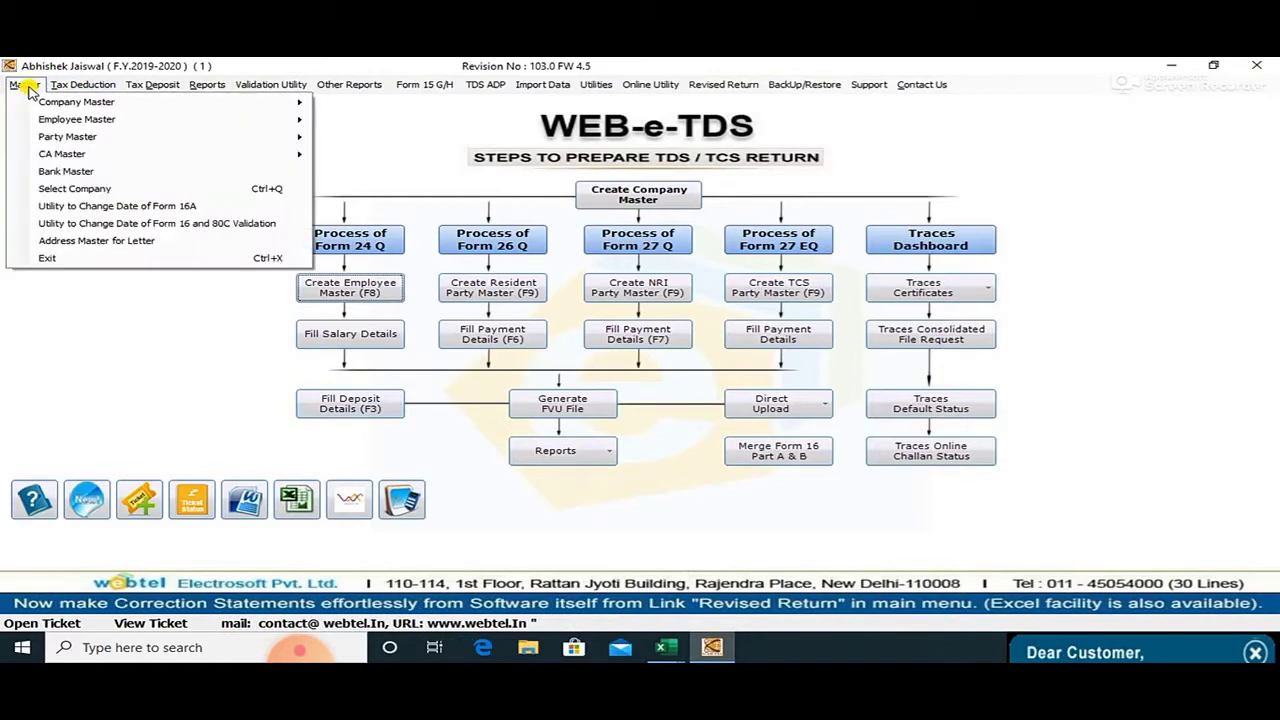
mouse_move(50, 120)
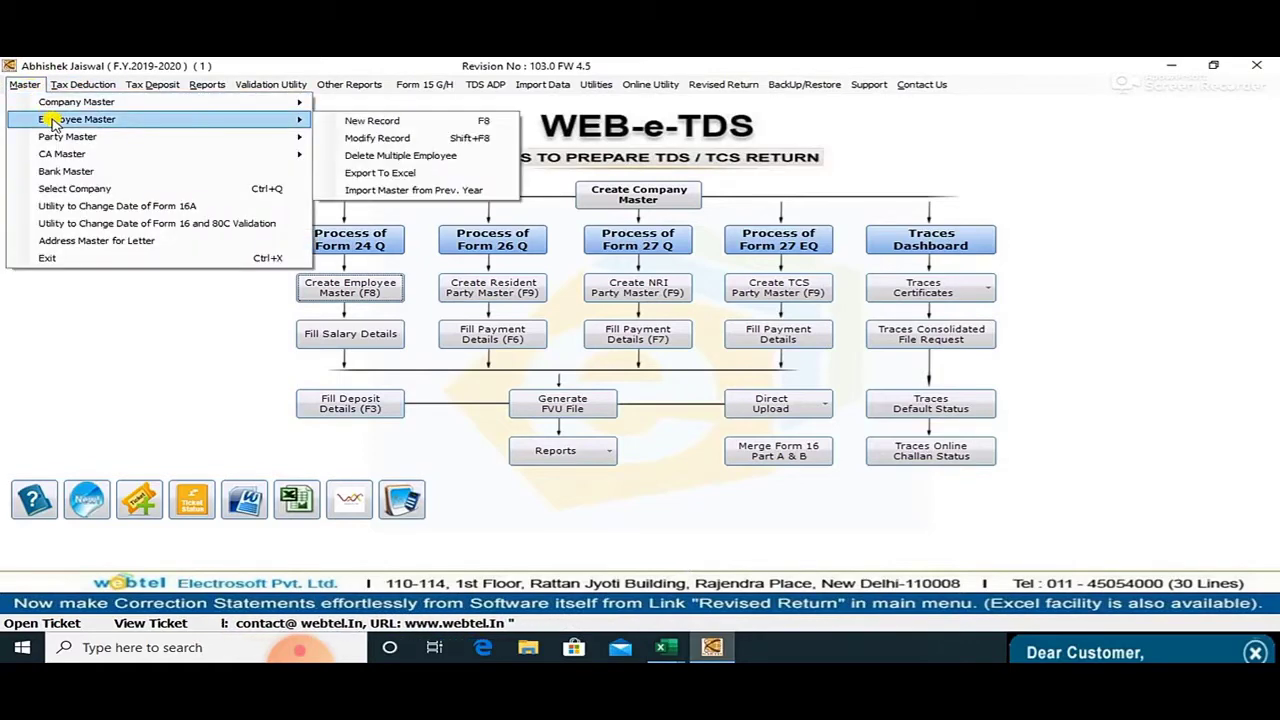
left_click(390, 138)
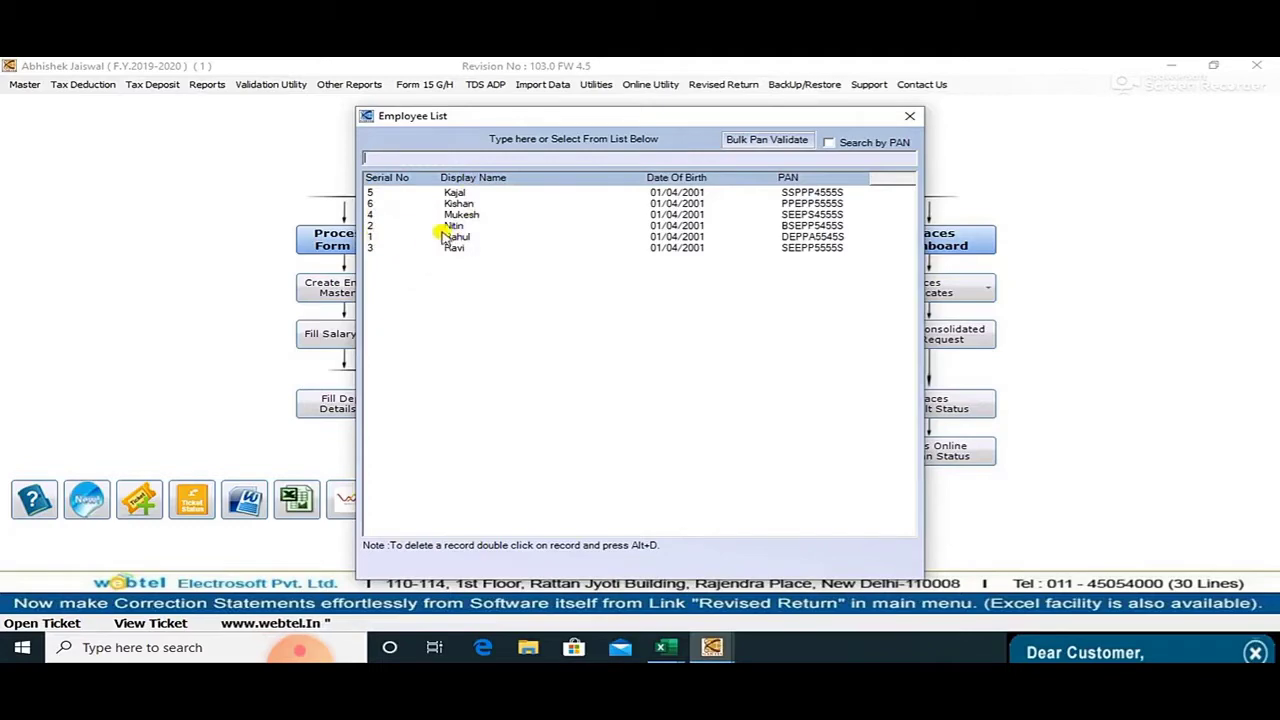
left_click(905, 118)
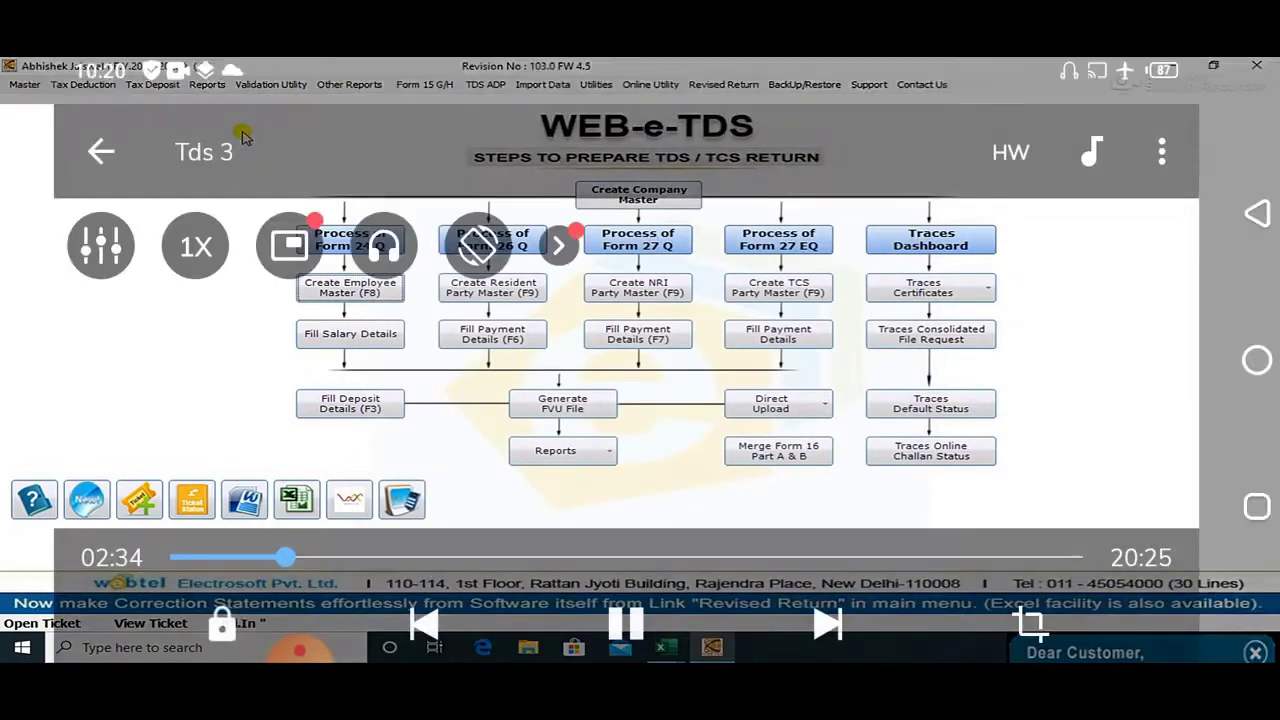
Open the Master menu in WEB-e-TDS.
left_click(26, 84)
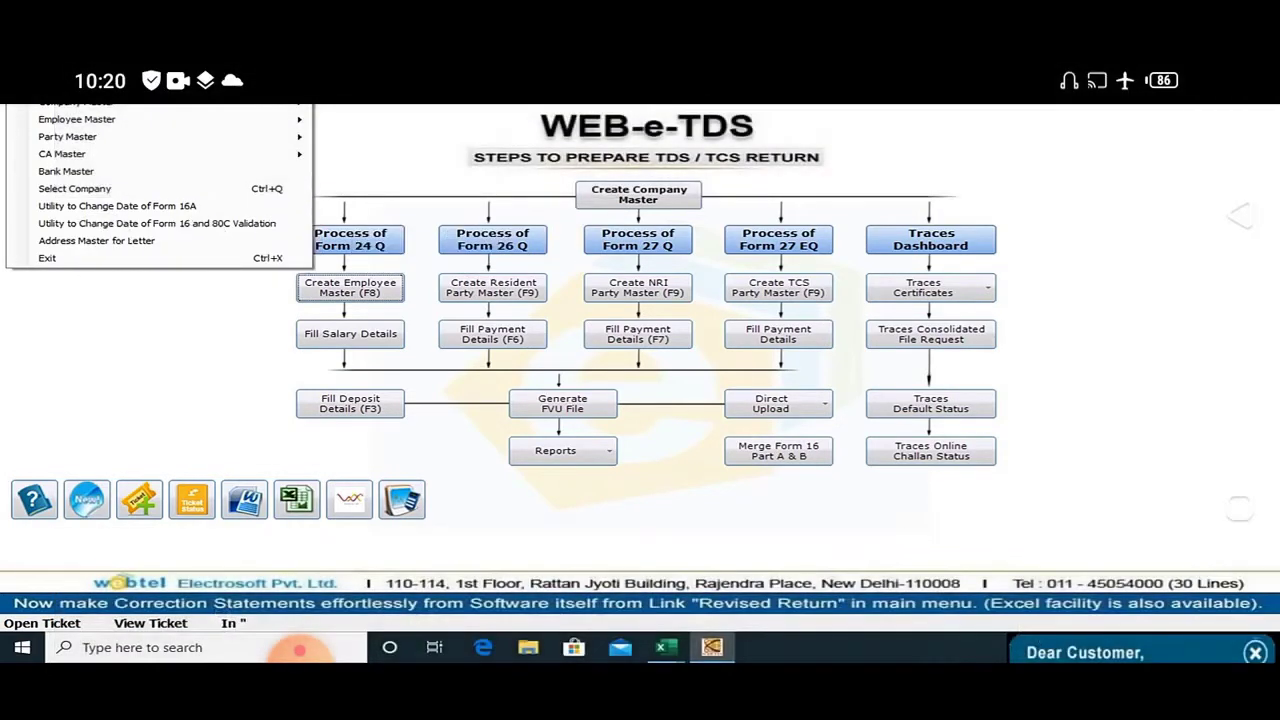
Choose Tax Deduction > Salary and open the first employee's 2019-2020 salary computation.
mouse_move(87, 91)
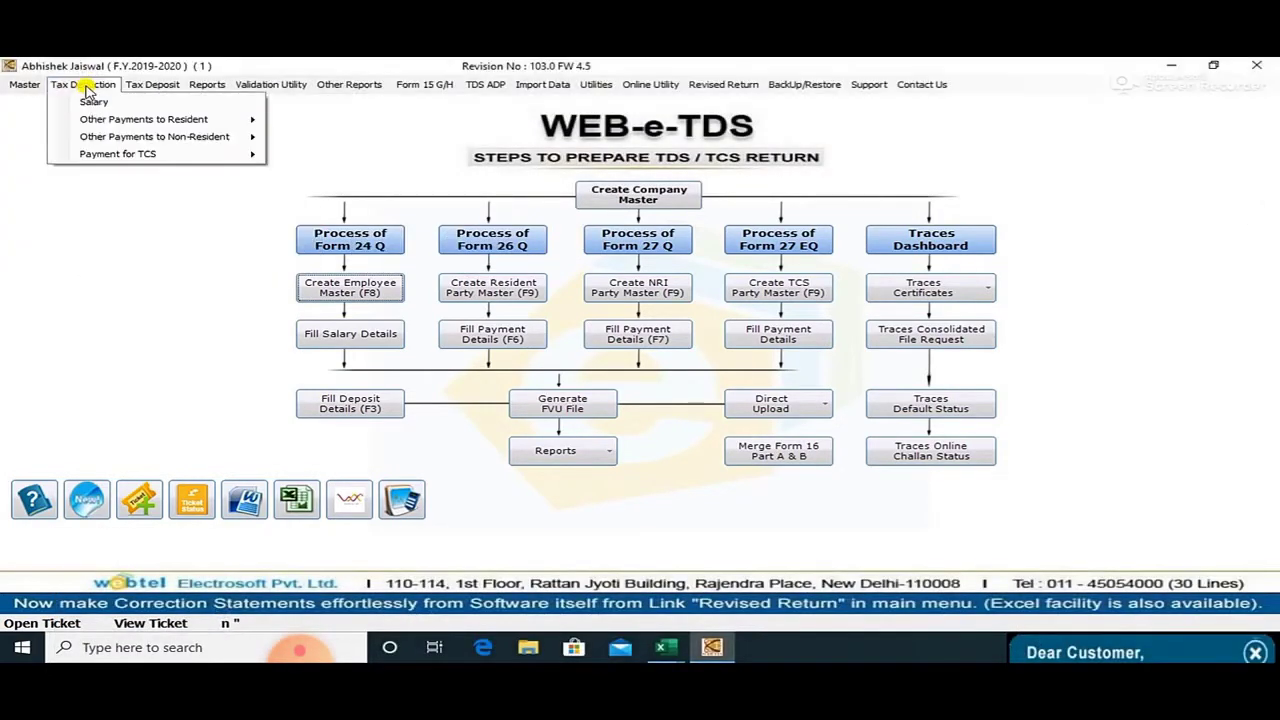
left_click(88, 101)
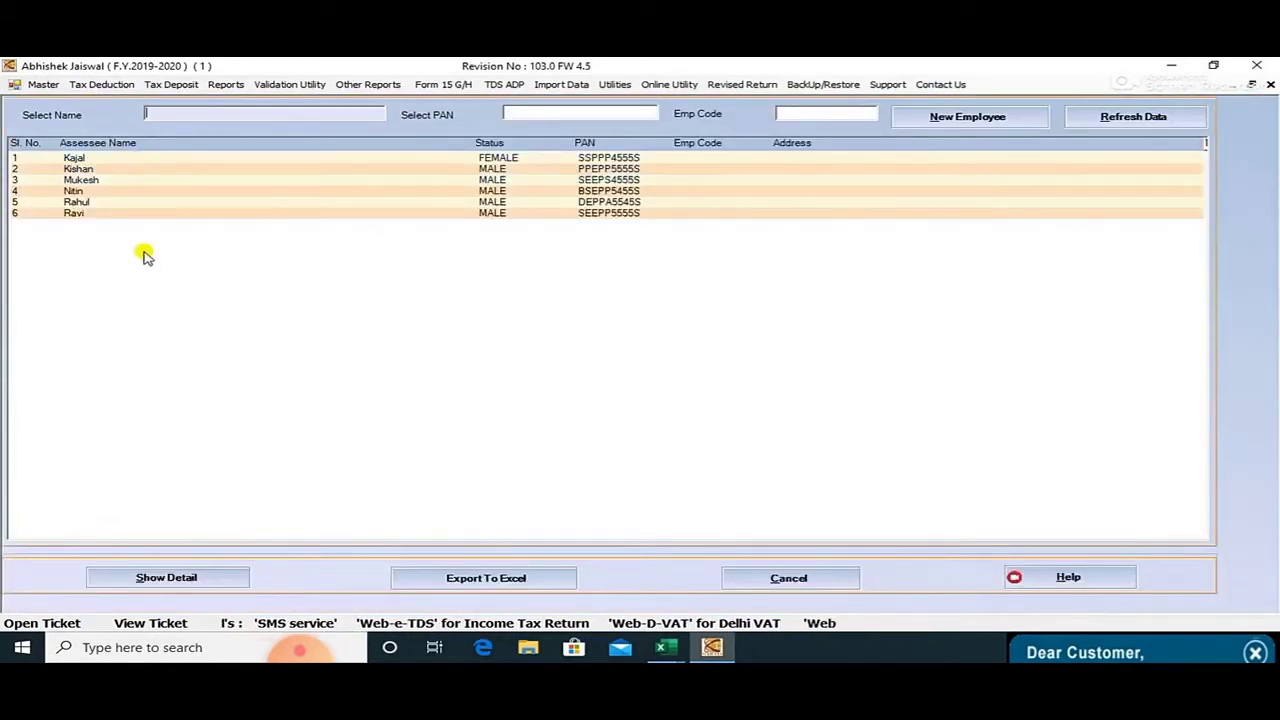
double_click(109, 159)
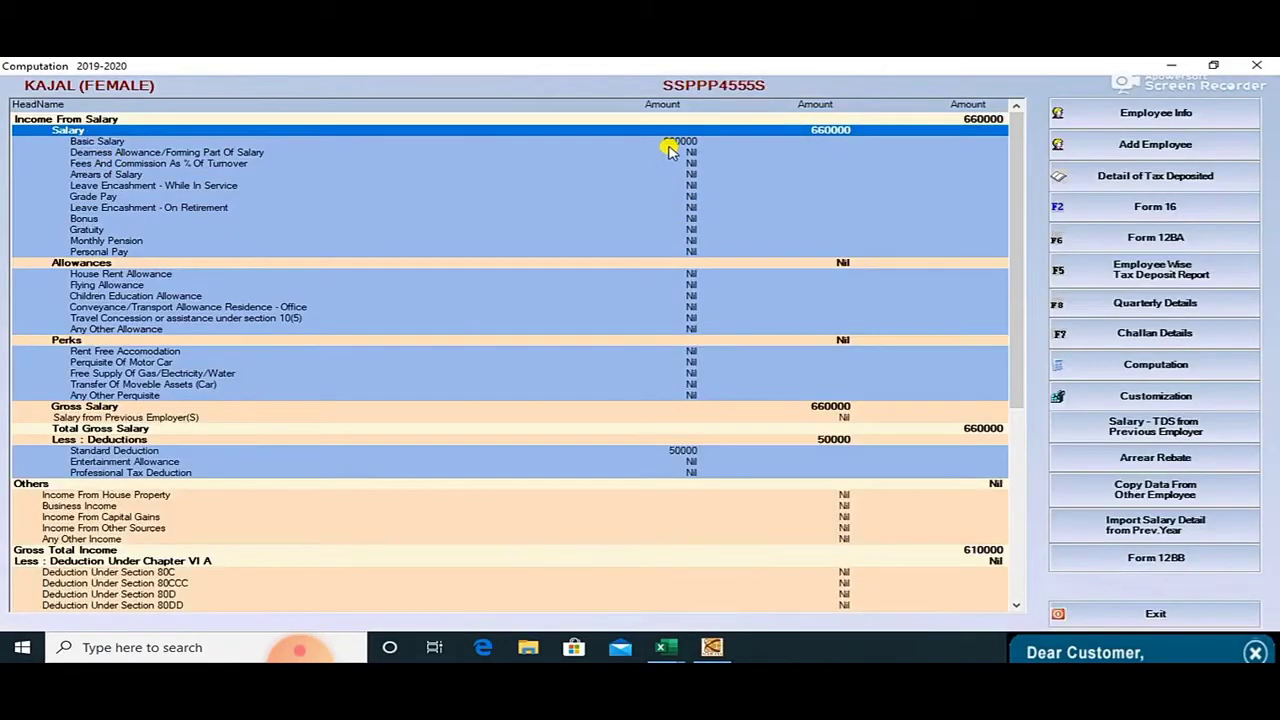
Check the first employee's 660000 basic salary and 35880 tax payable, then open employee five.
left_click(691, 142)
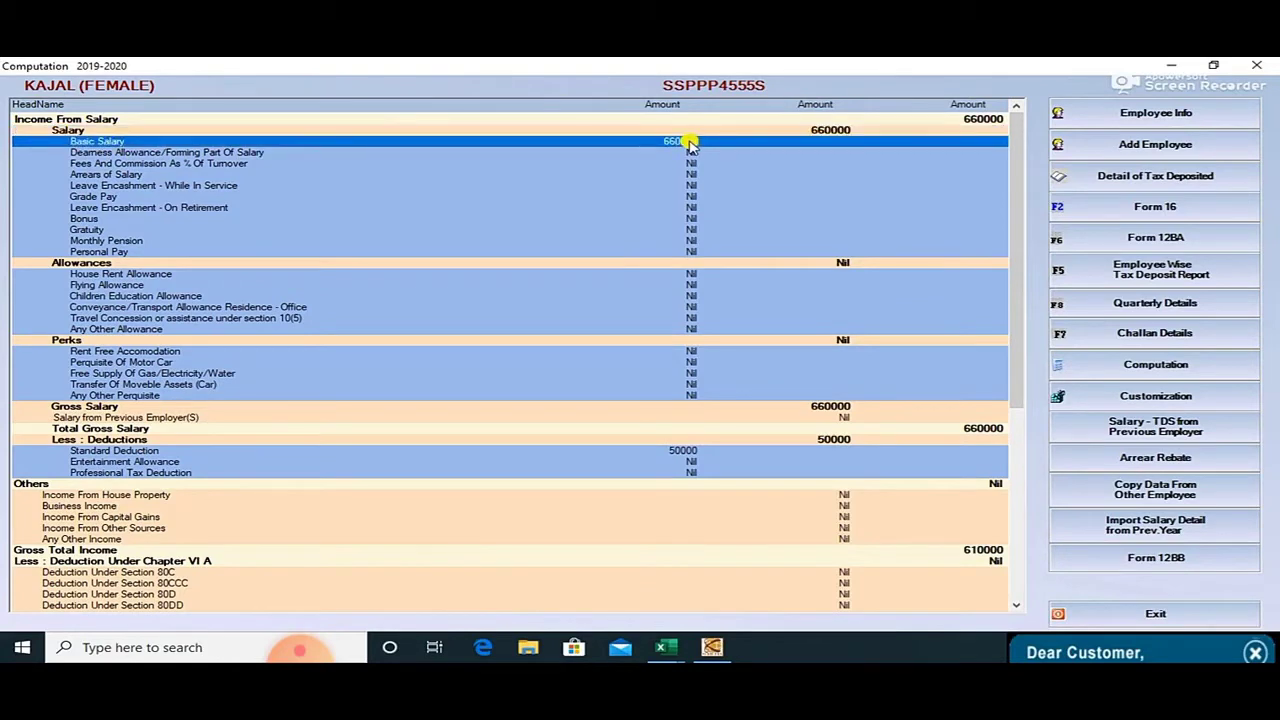
scroll(740, 240, "down", 2)
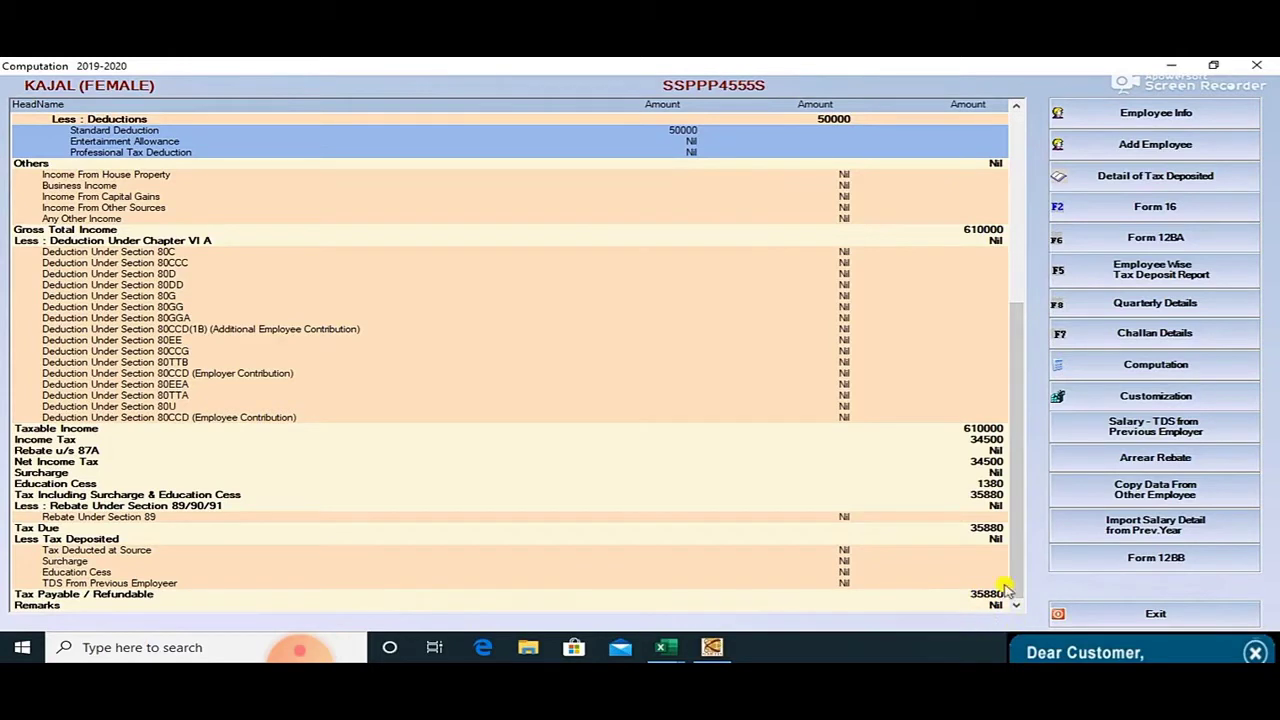
left_click(1123, 614)
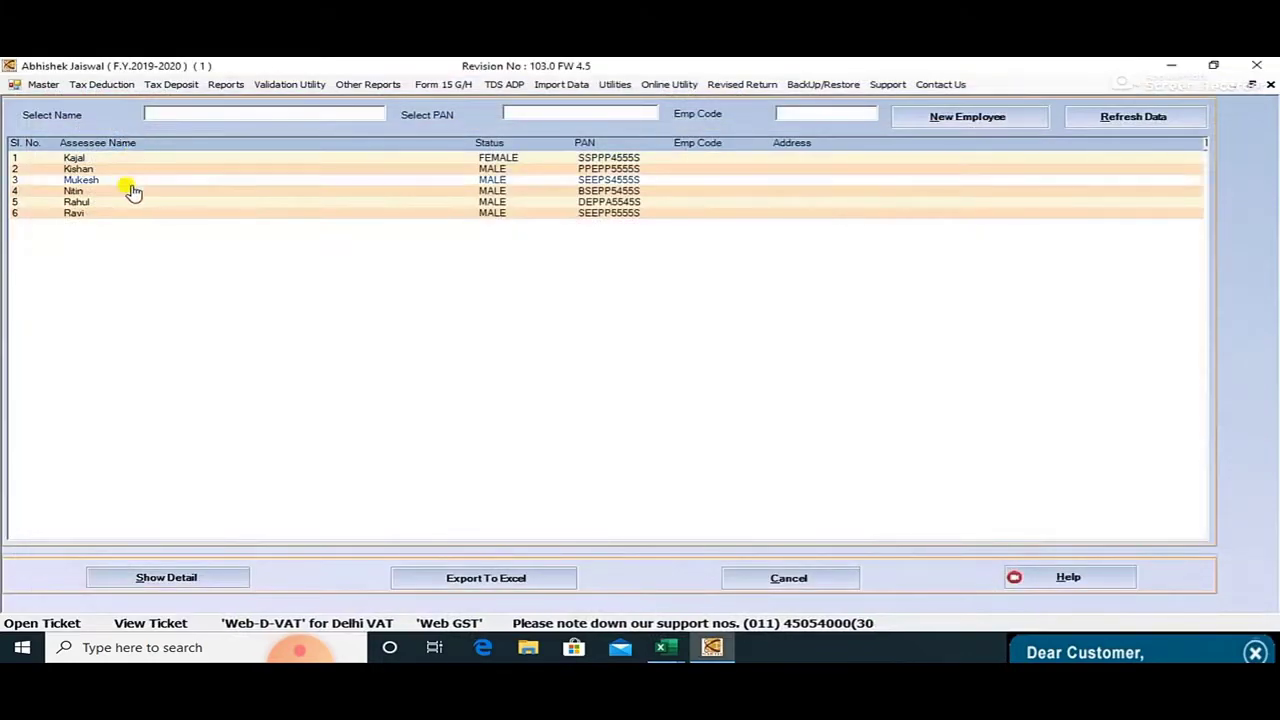
double_click(120, 201)
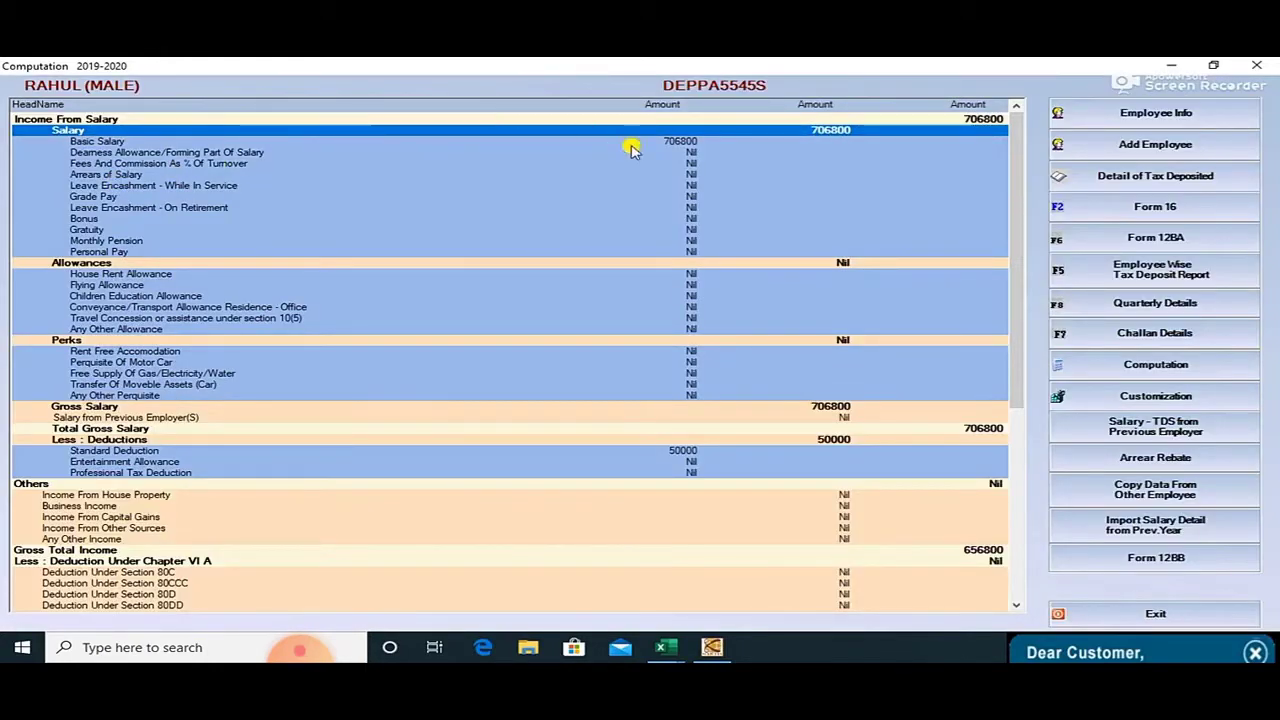
View the fifth employee's 58900 monthly basic salary, confirm tax payable 45614, and exit.
left_click(672, 143)
double_click(673, 144)
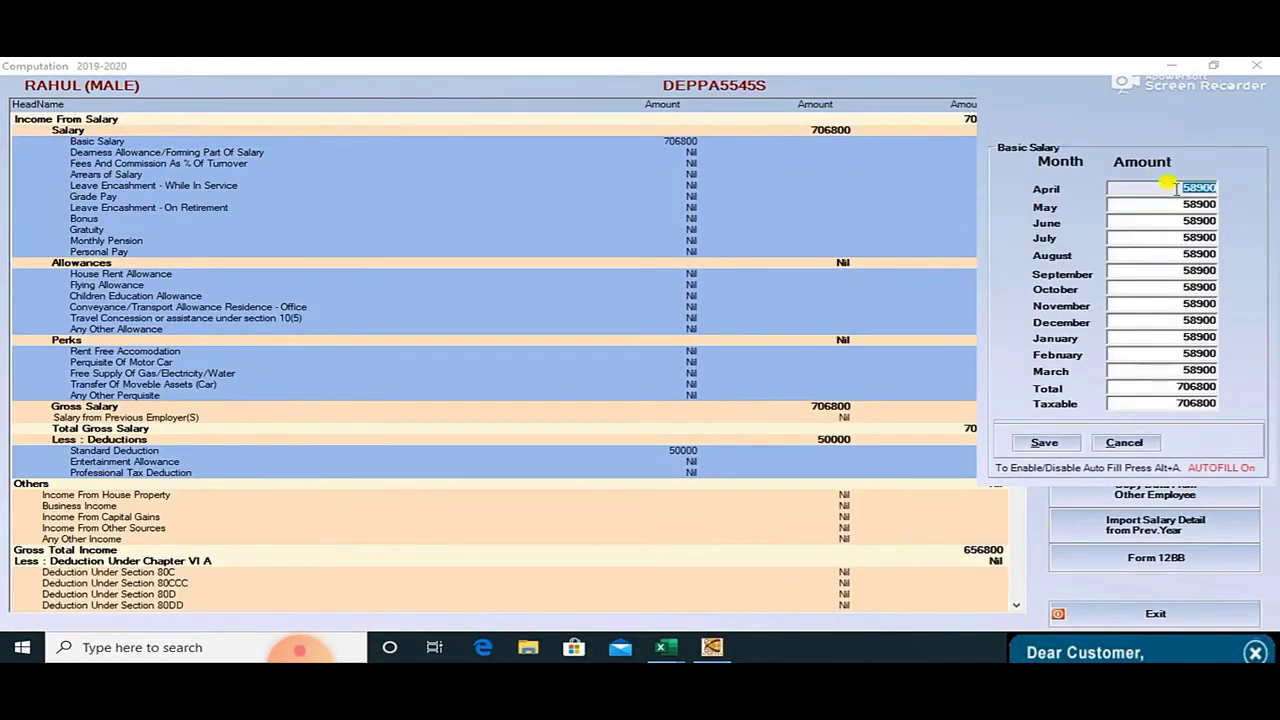
left_click(1120, 443)
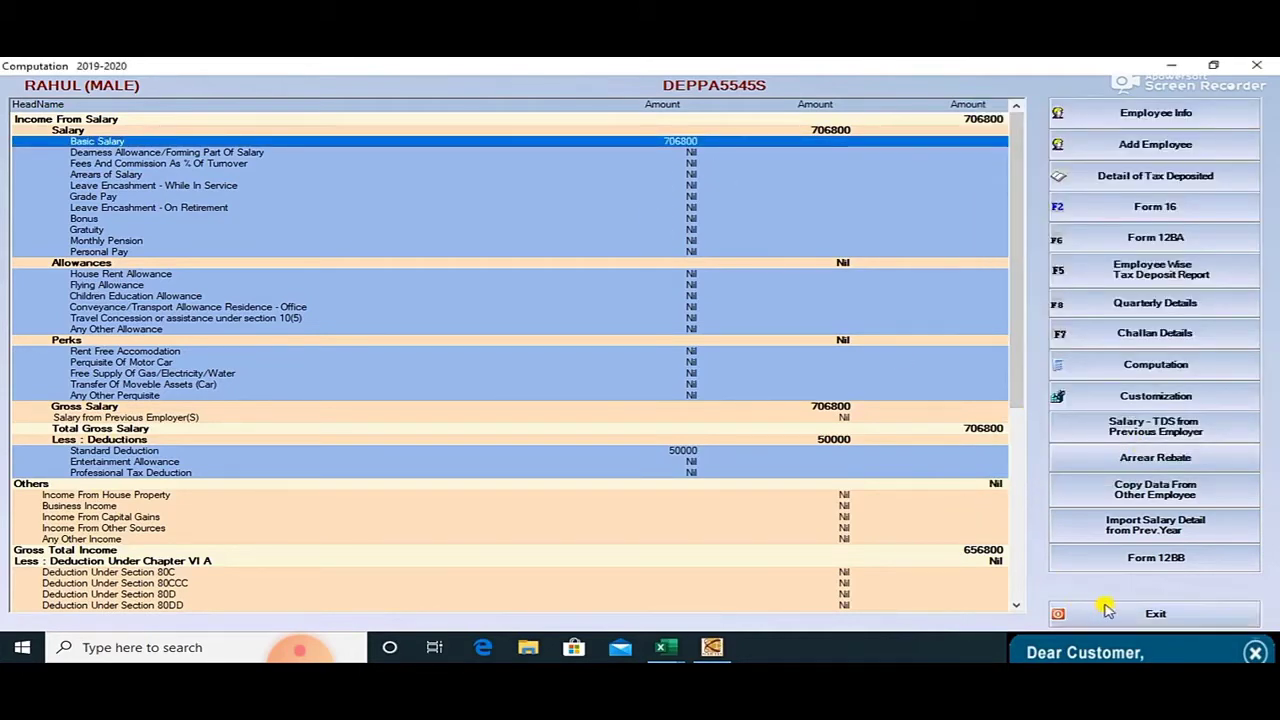
scroll(945, 510, "down", 10)
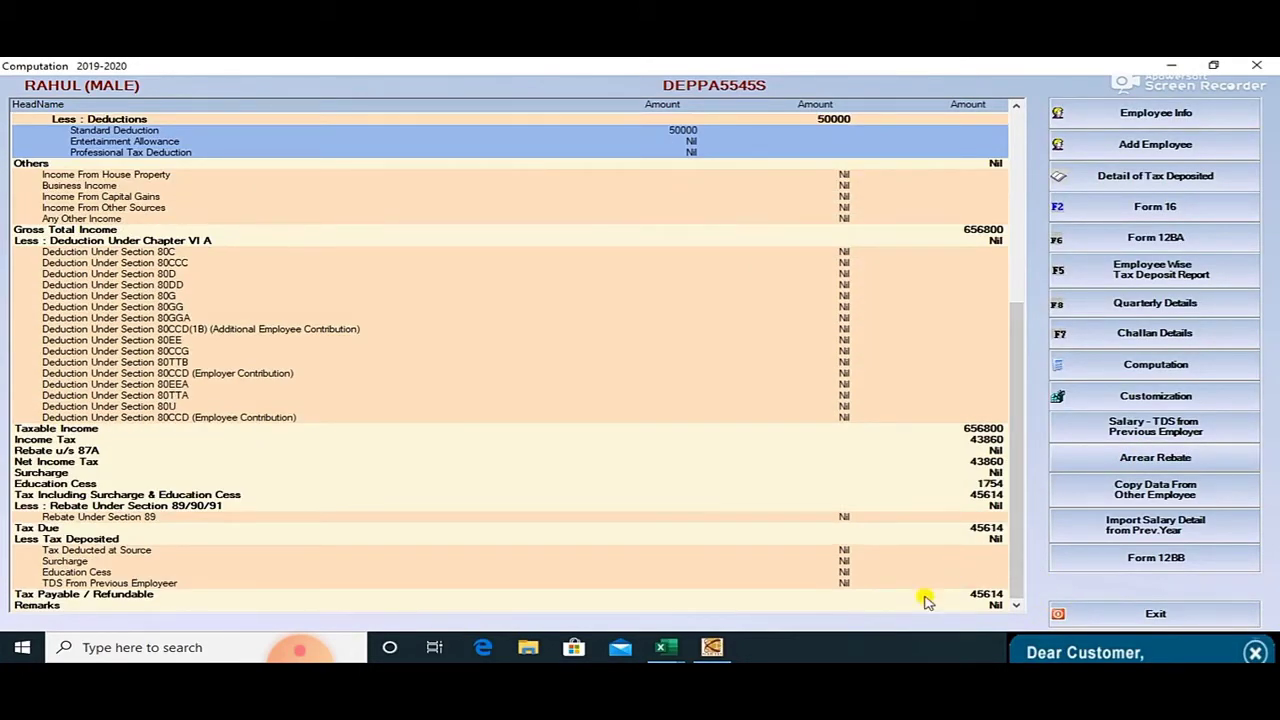
left_click(1102, 618)
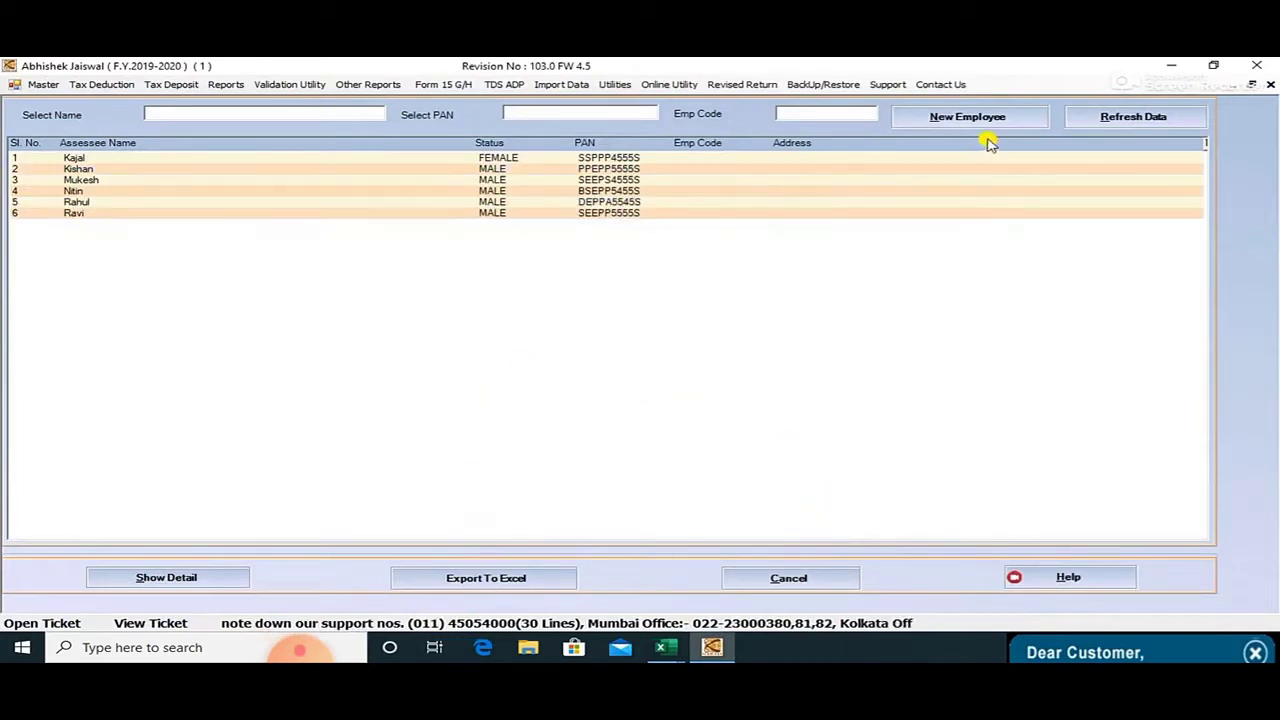
Close the employee list and start a new Tax Deposit challan record.
left_click(1050, 157)
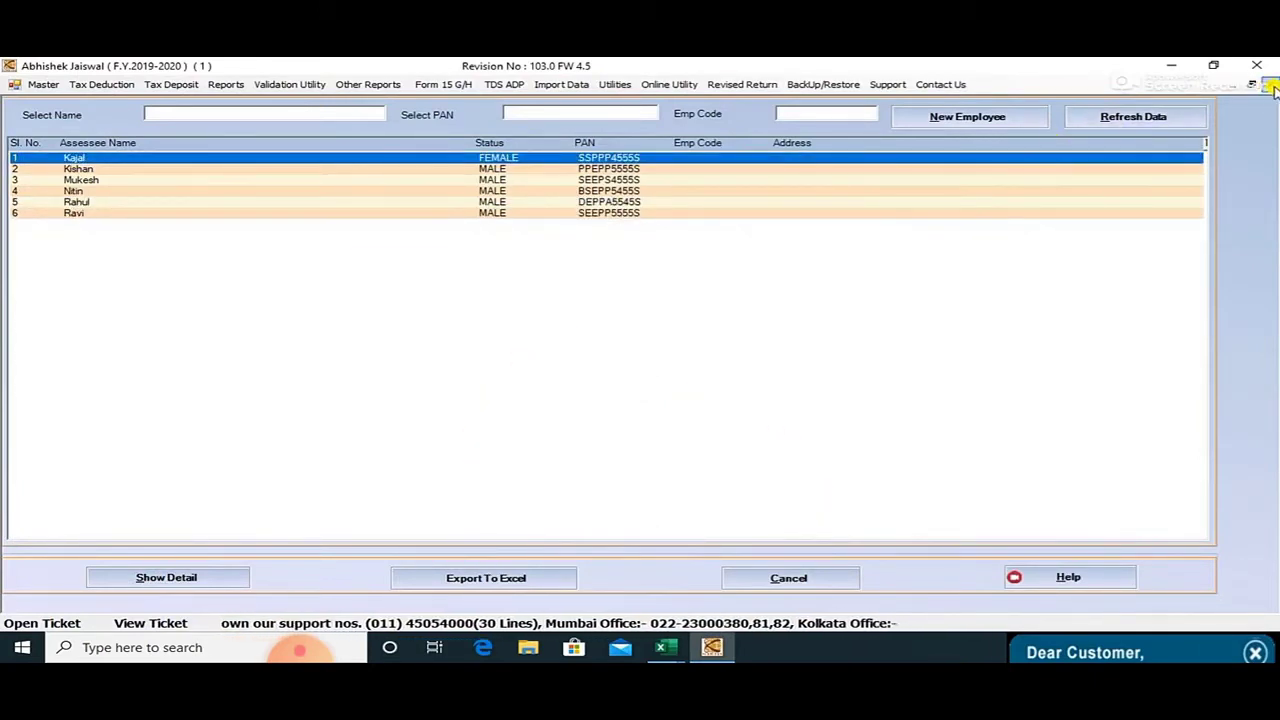
left_click(1268, 86)
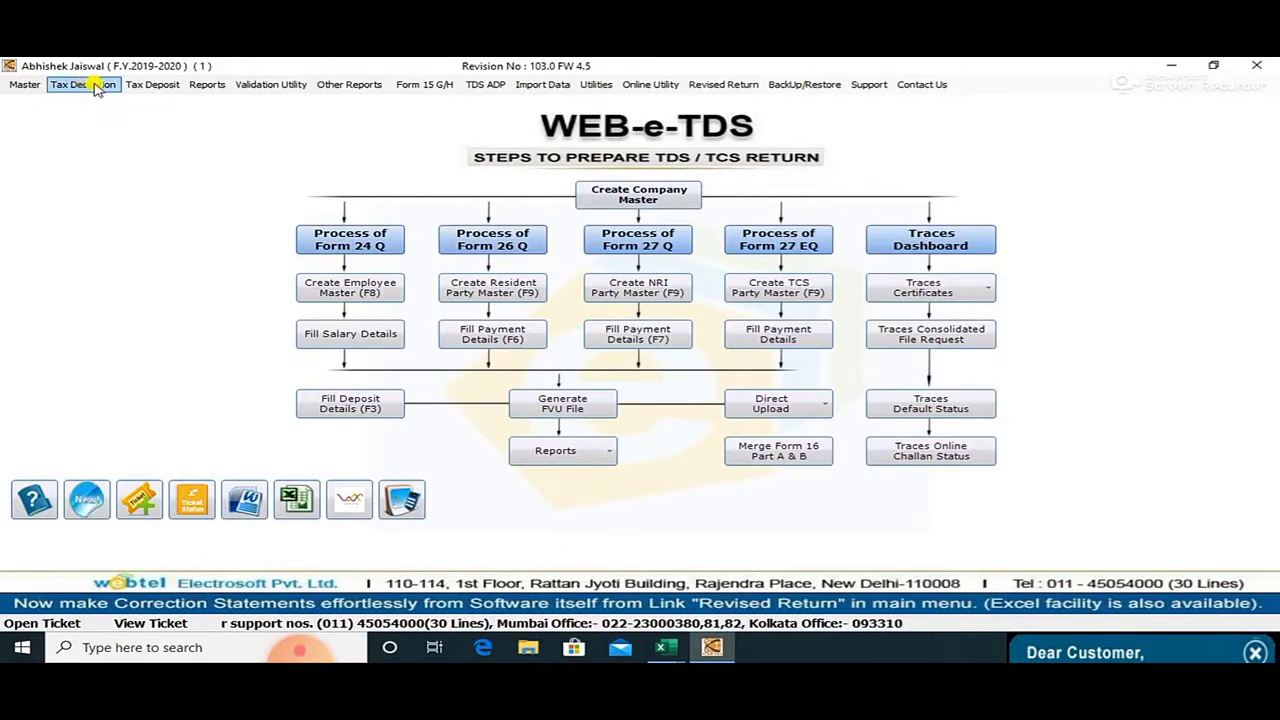
left_click(148, 86)
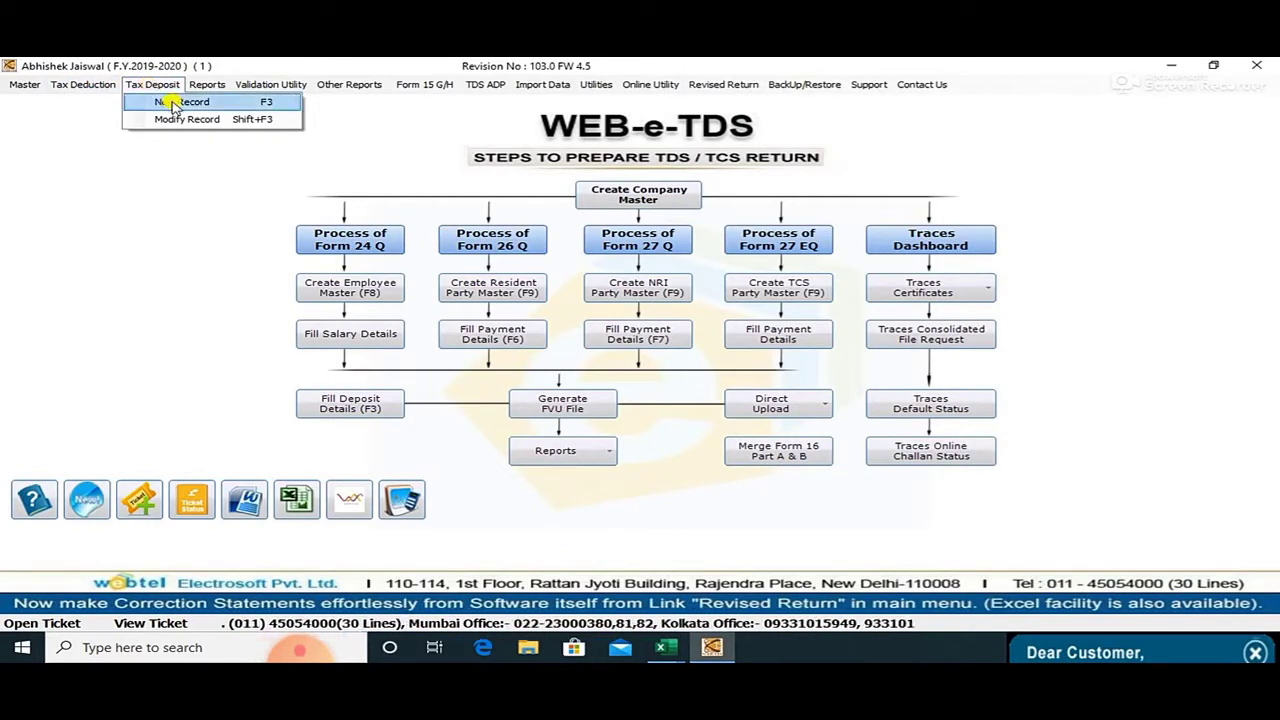
left_click(174, 104)
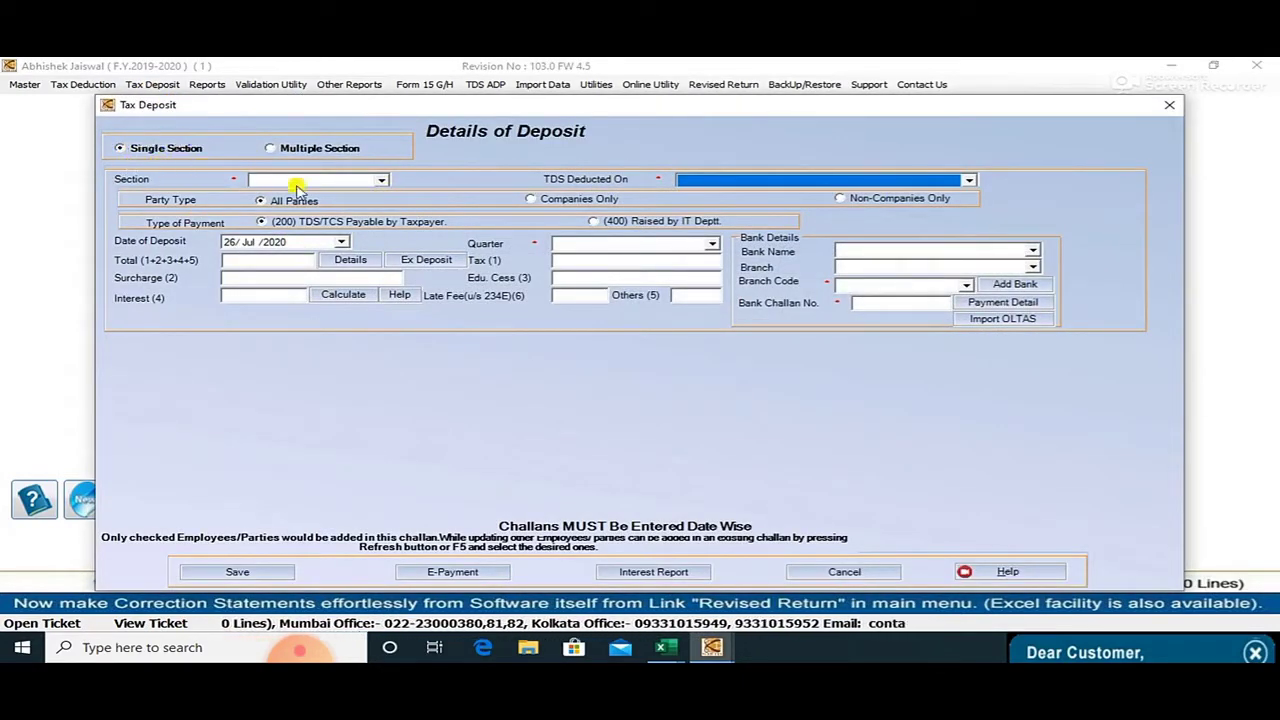
Pick section 192 and salary month April 2019, then bring up the Book1 Excel workbook.
left_click(340, 180)
left_click(300, 196)
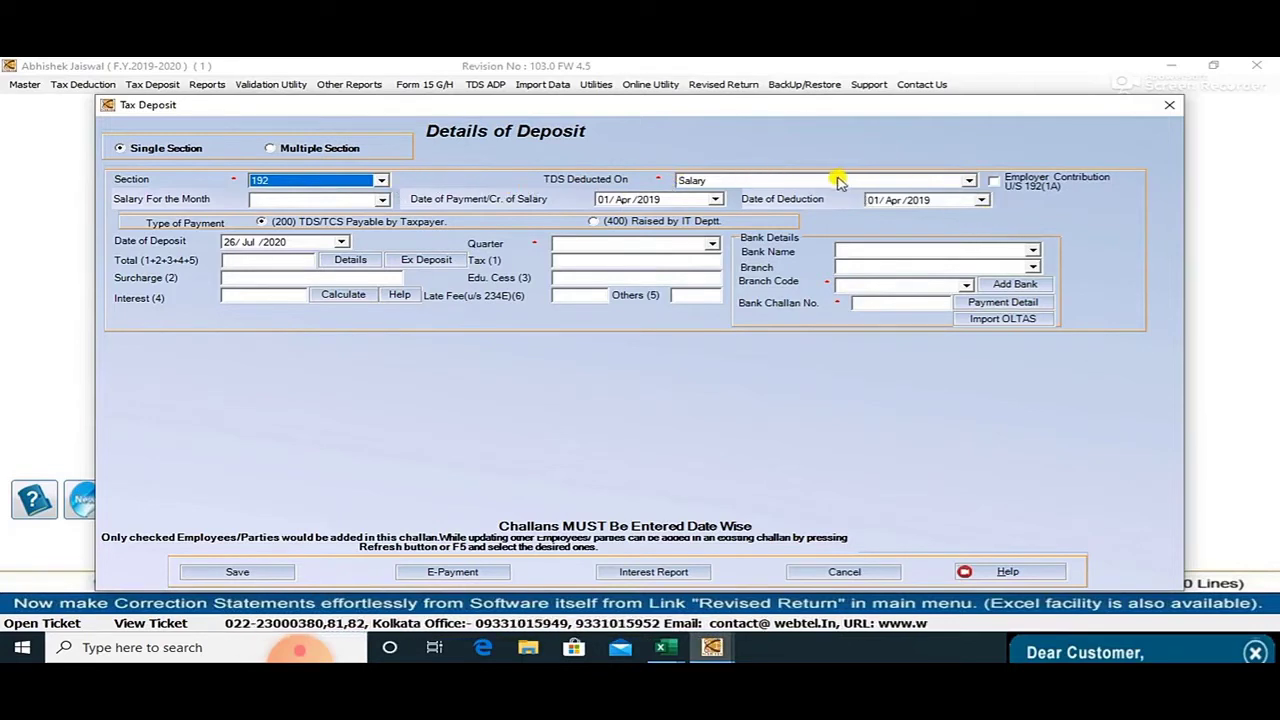
left_click(383, 200)
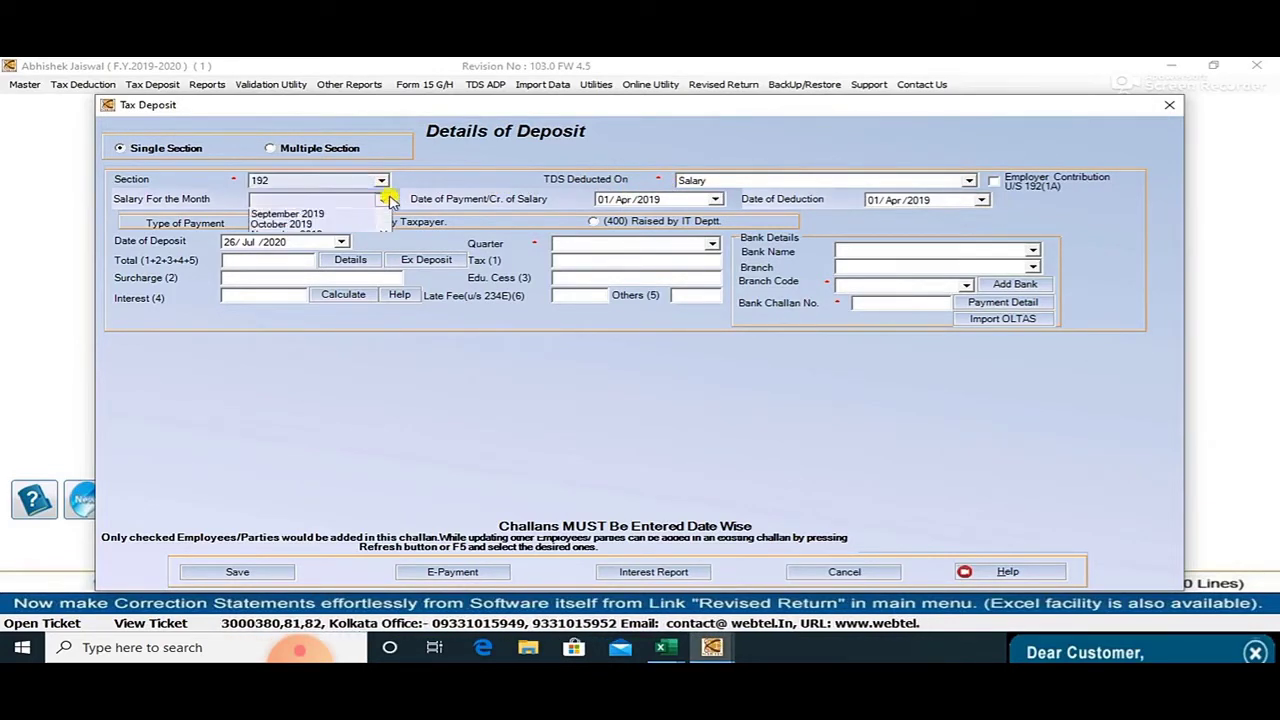
left_click(348, 213)
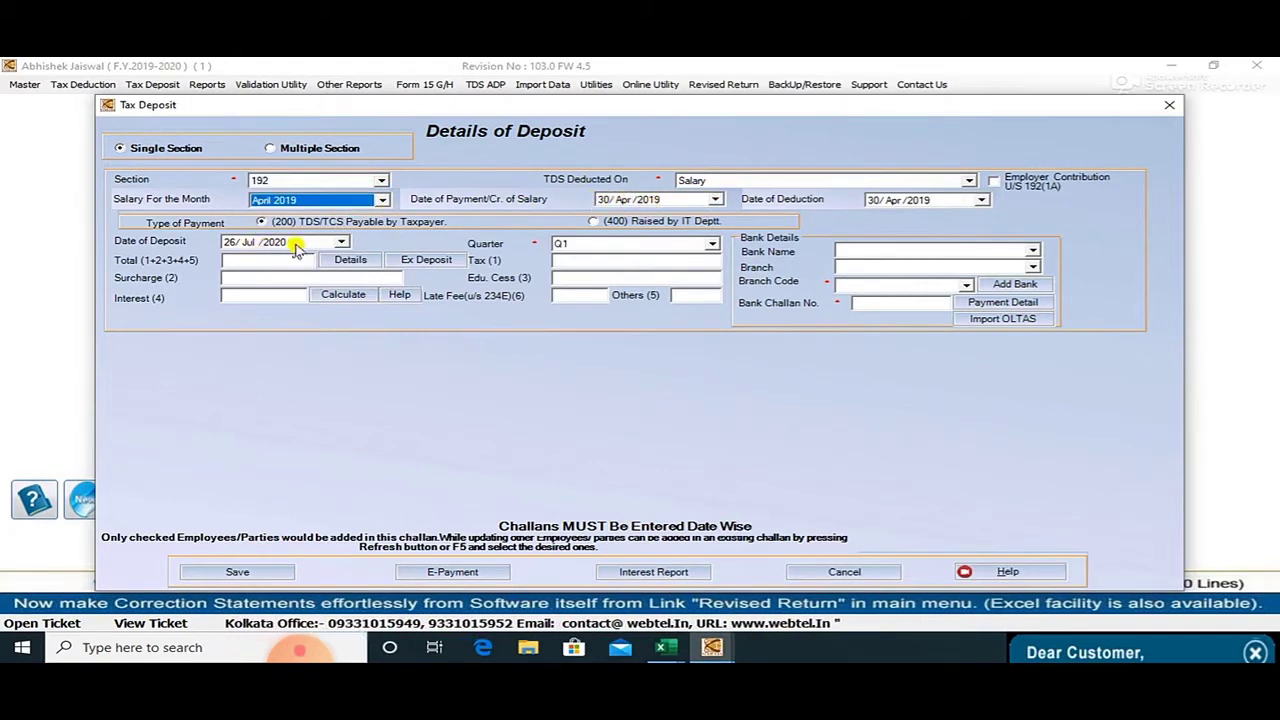
left_click(341, 242)
left_click(342, 243)
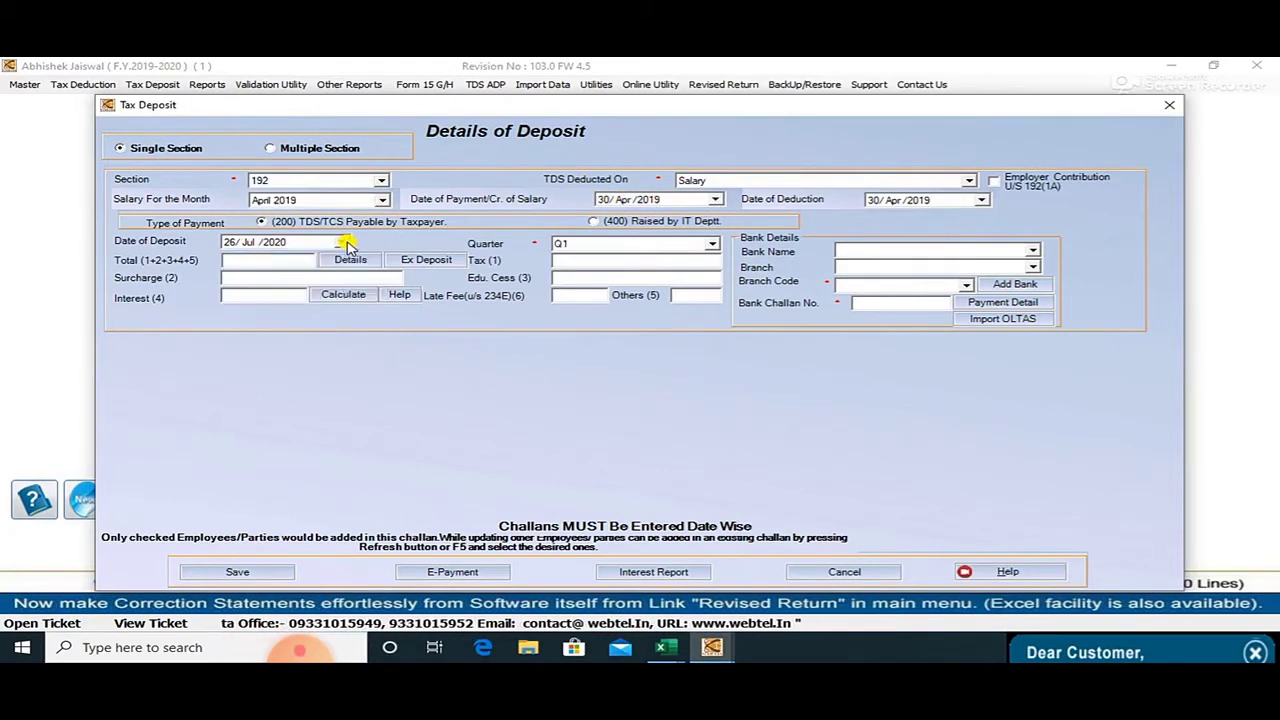
left_click(660, 647)
left_click(703, 594)
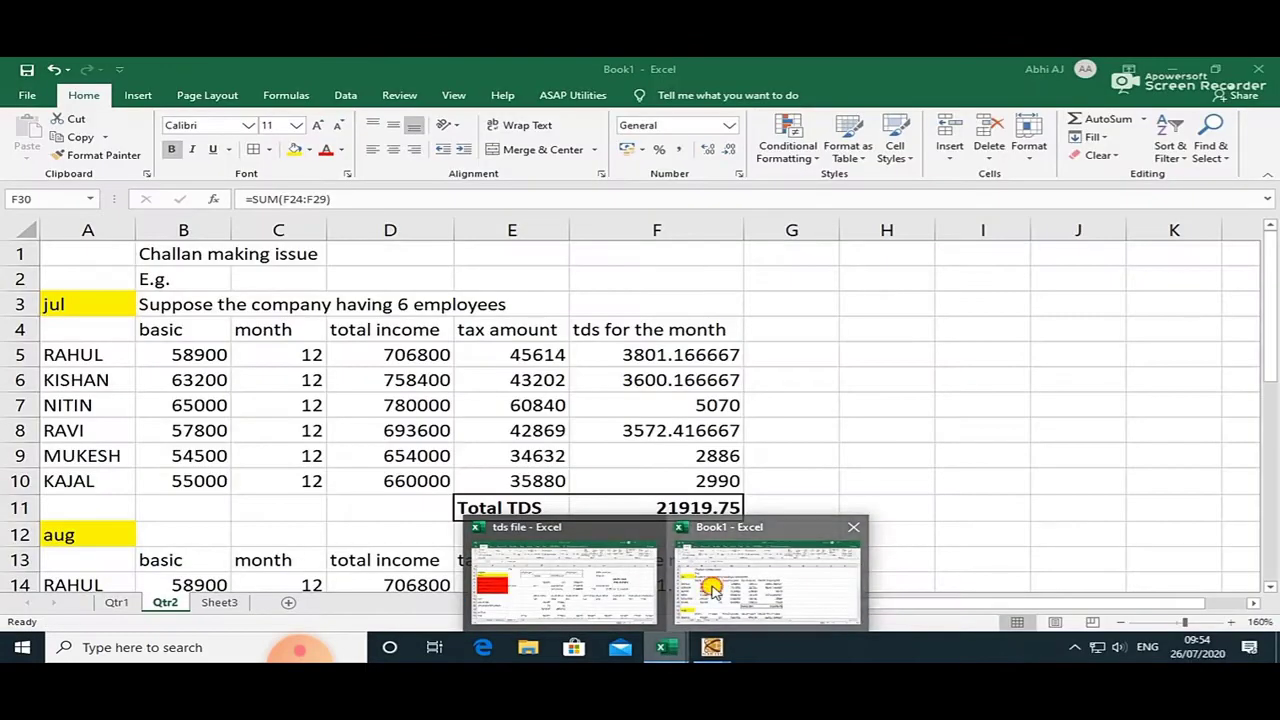
On Sheet3, check the April challan date 05/05/2019, then return to the Tax Deposit form.
left_click(219, 602)
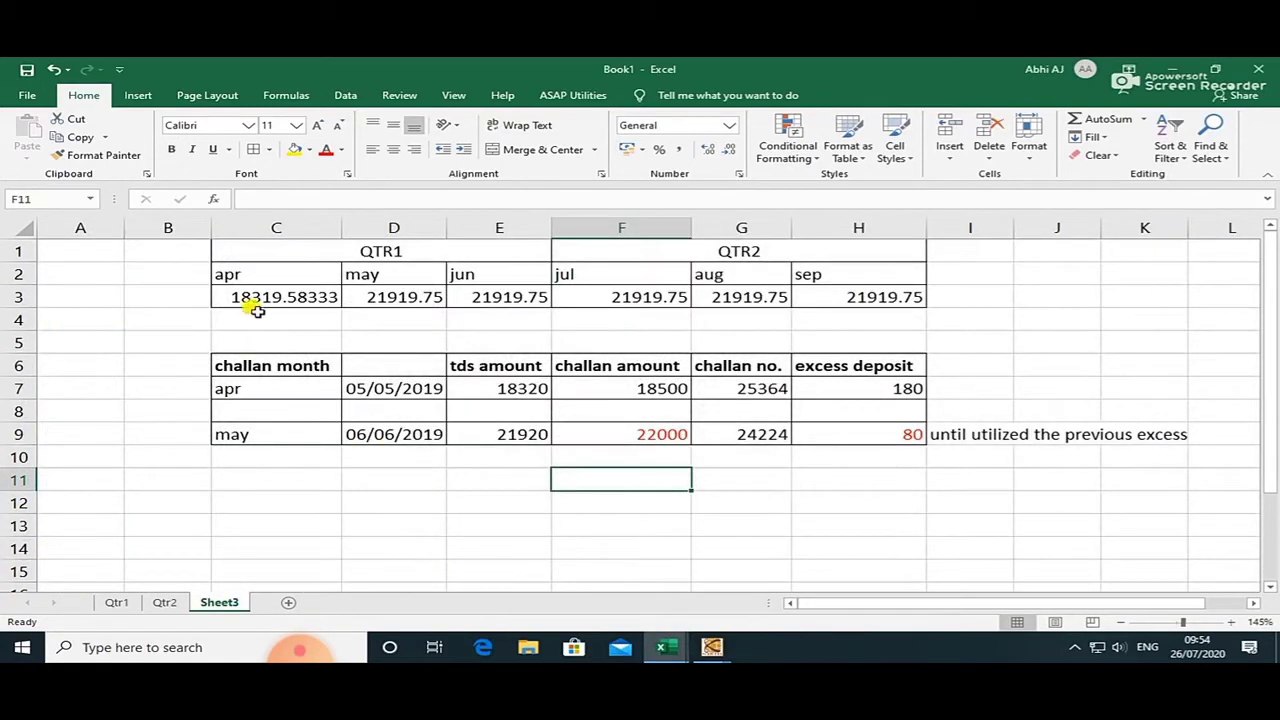
left_click(258, 386)
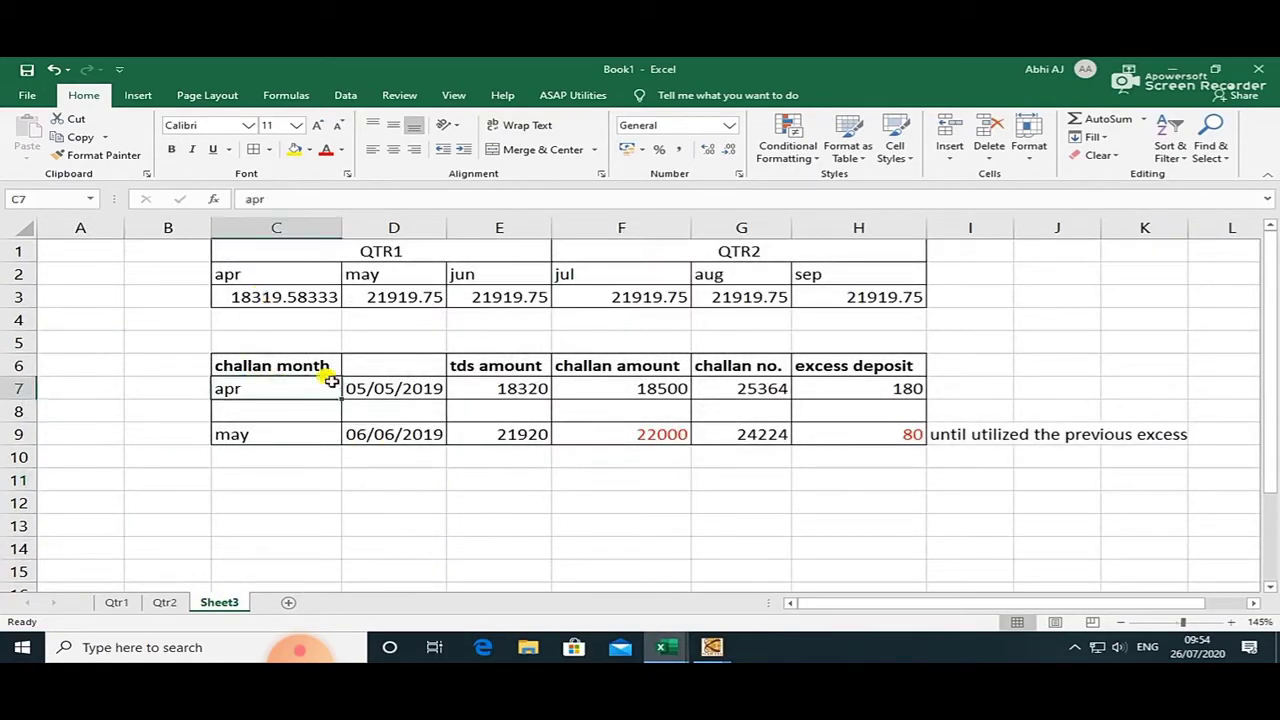
left_click(380, 361)
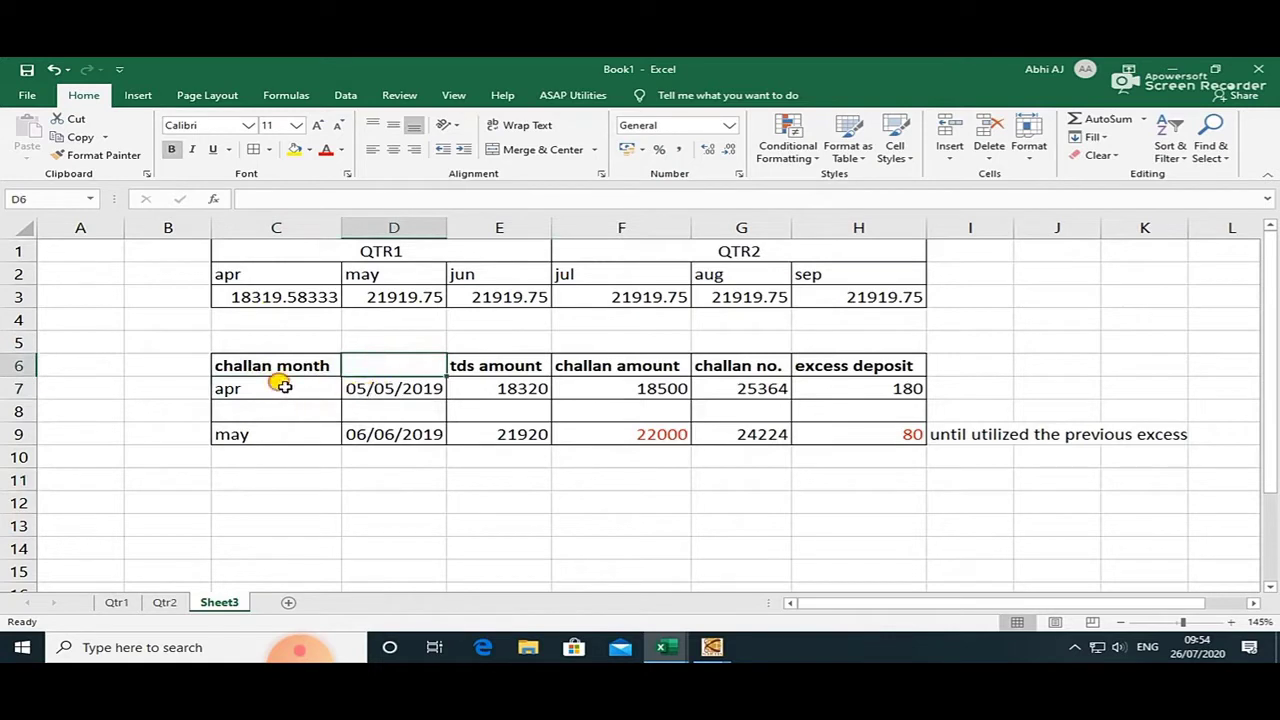
left_click(280, 381)
left_click(392, 390)
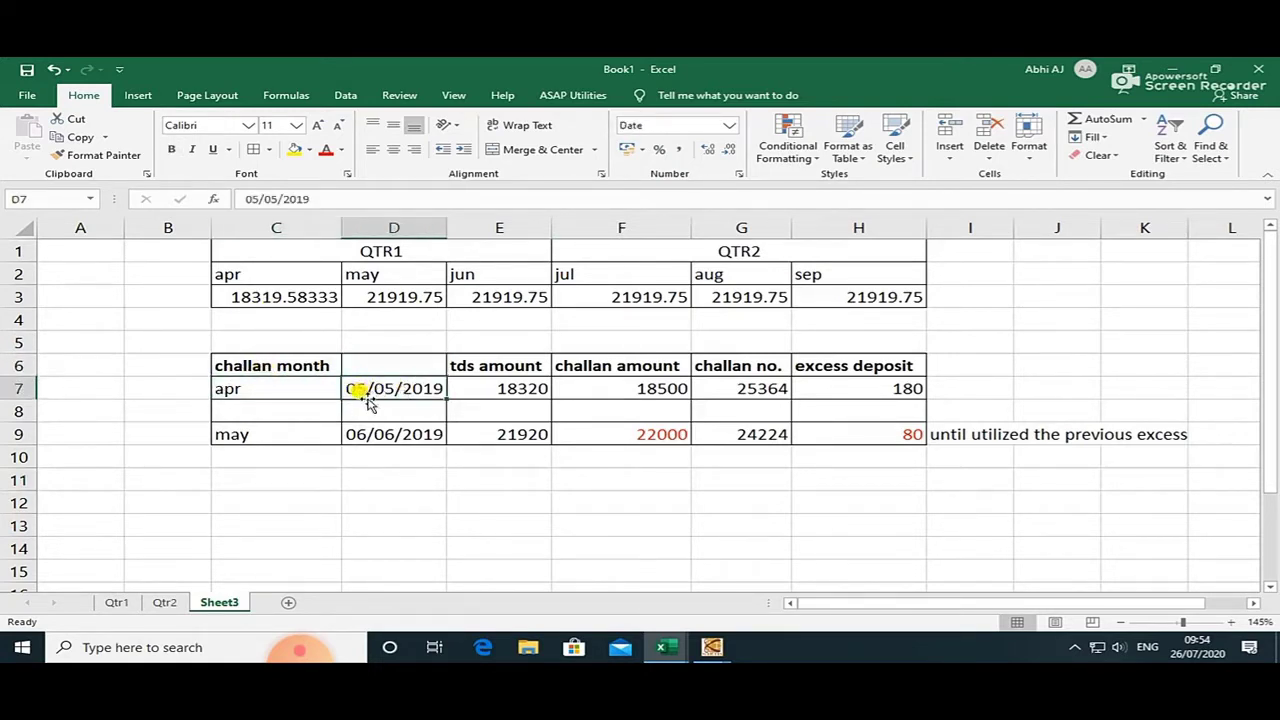
key("alt+Tab")
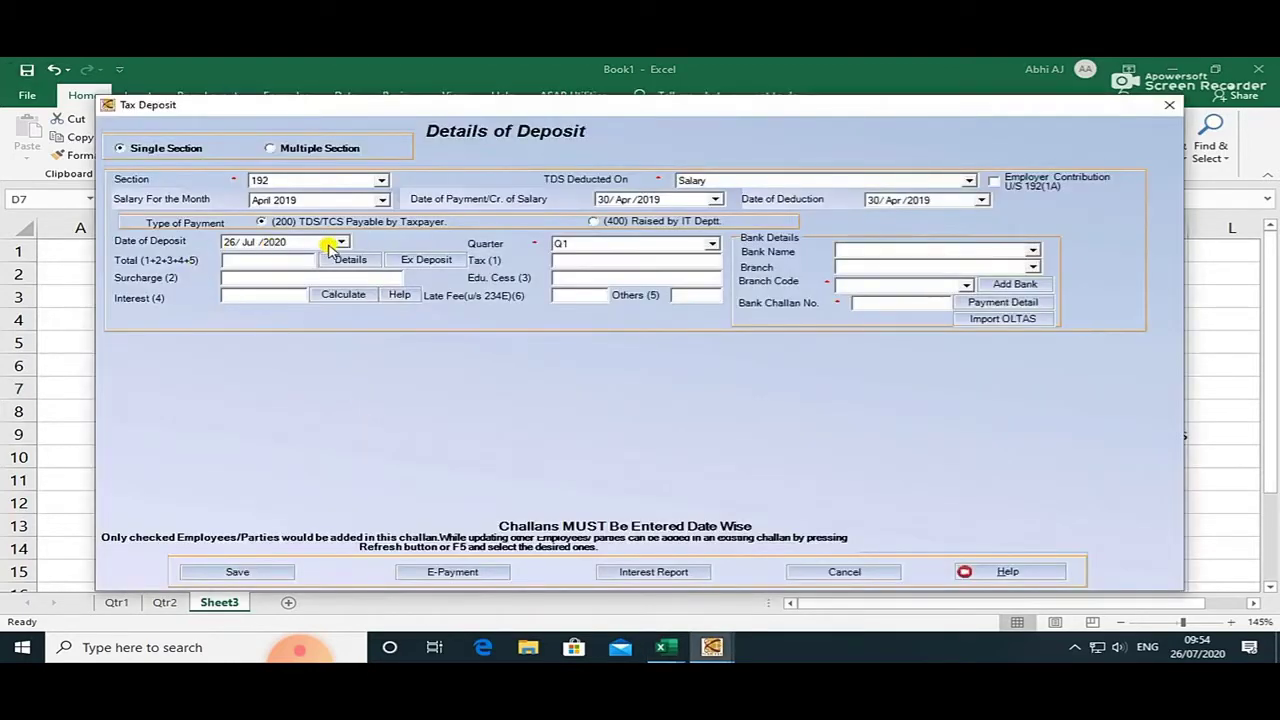
Set the deposit date to 05/May/2020 and load the employees' tax details.
left_click(341, 242)
left_click(245, 262)
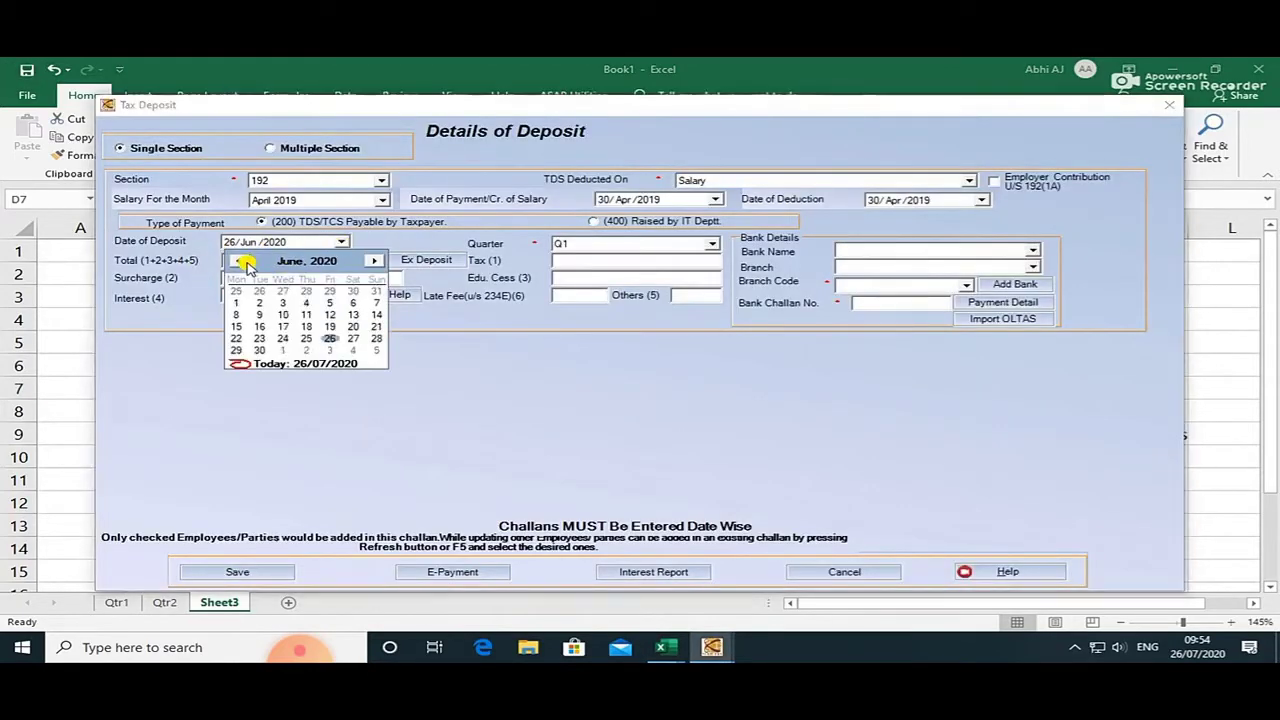
left_click(245, 262)
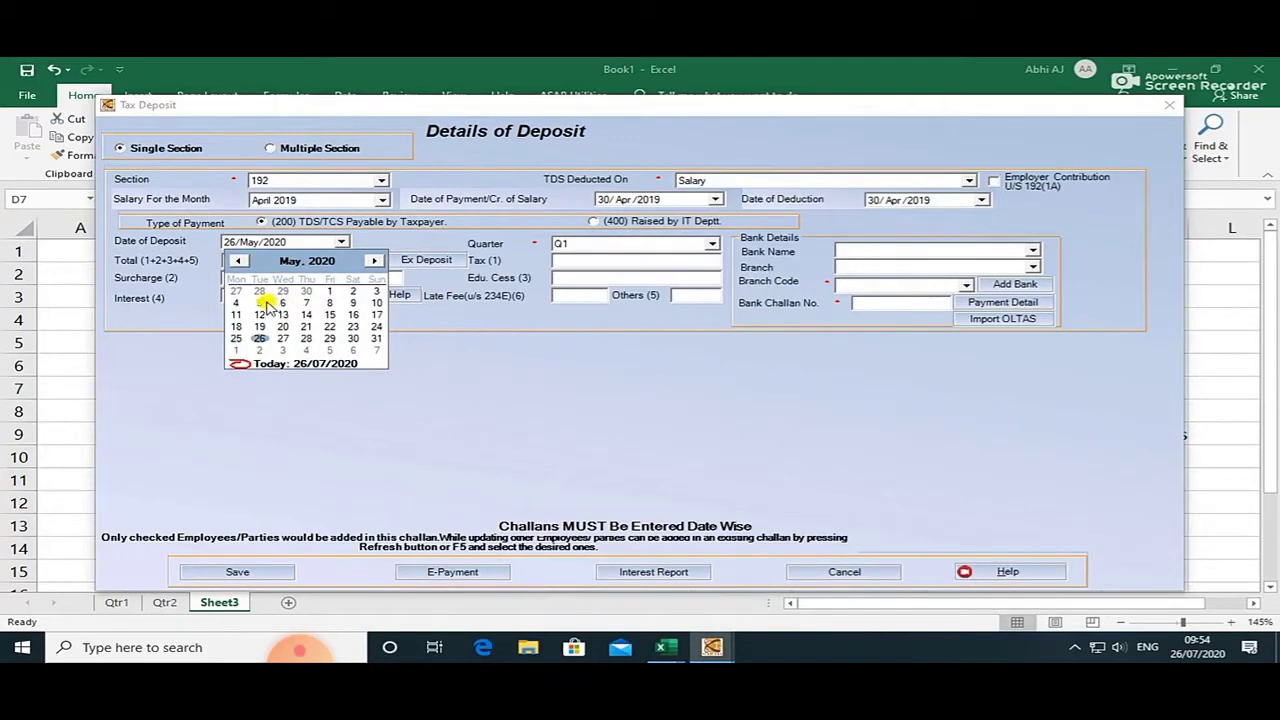
left_click(259, 303)
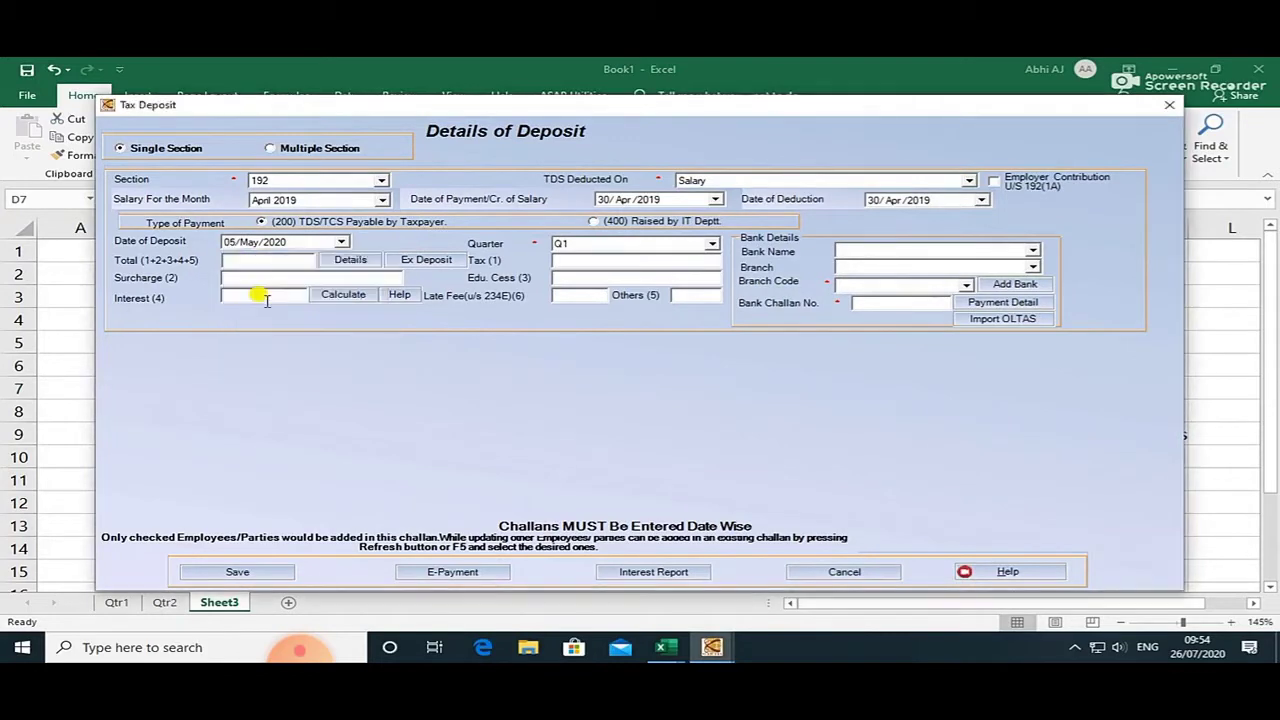
left_click(366, 260)
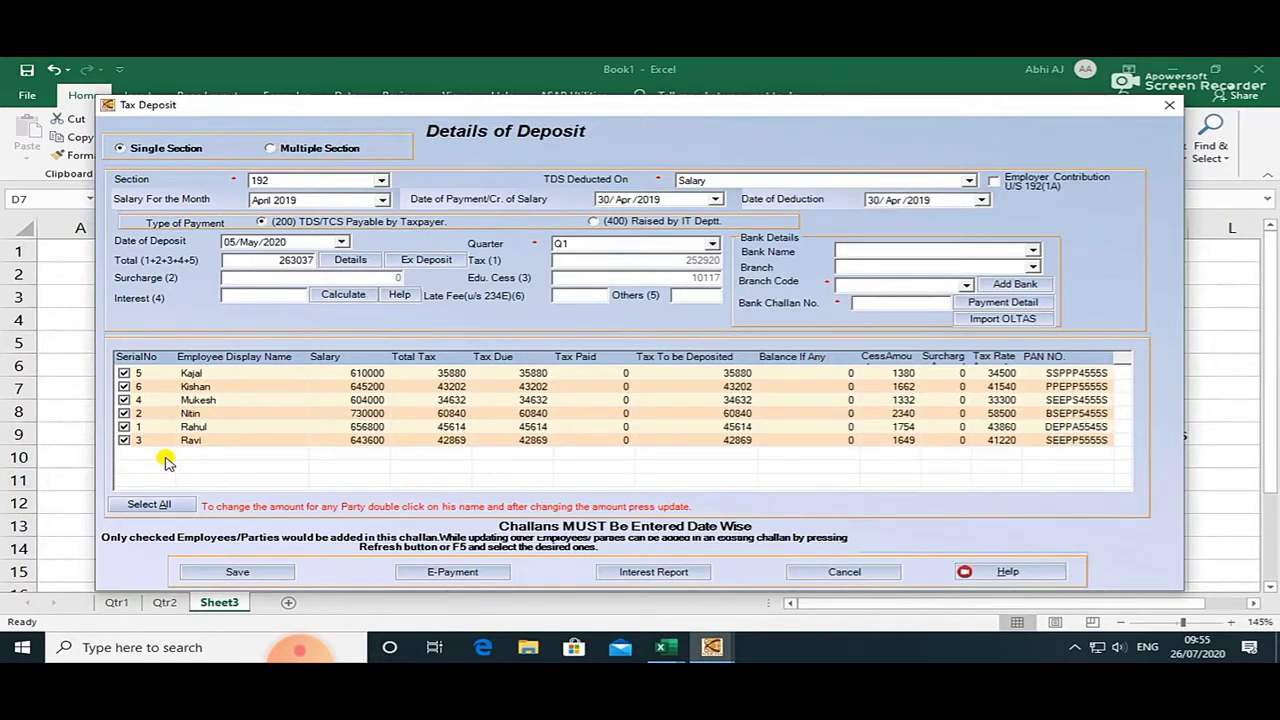
Change the deposit date to 05/May/2019 and recalculate the six employees' TDS, totalling 21919.
left_click(341, 242)
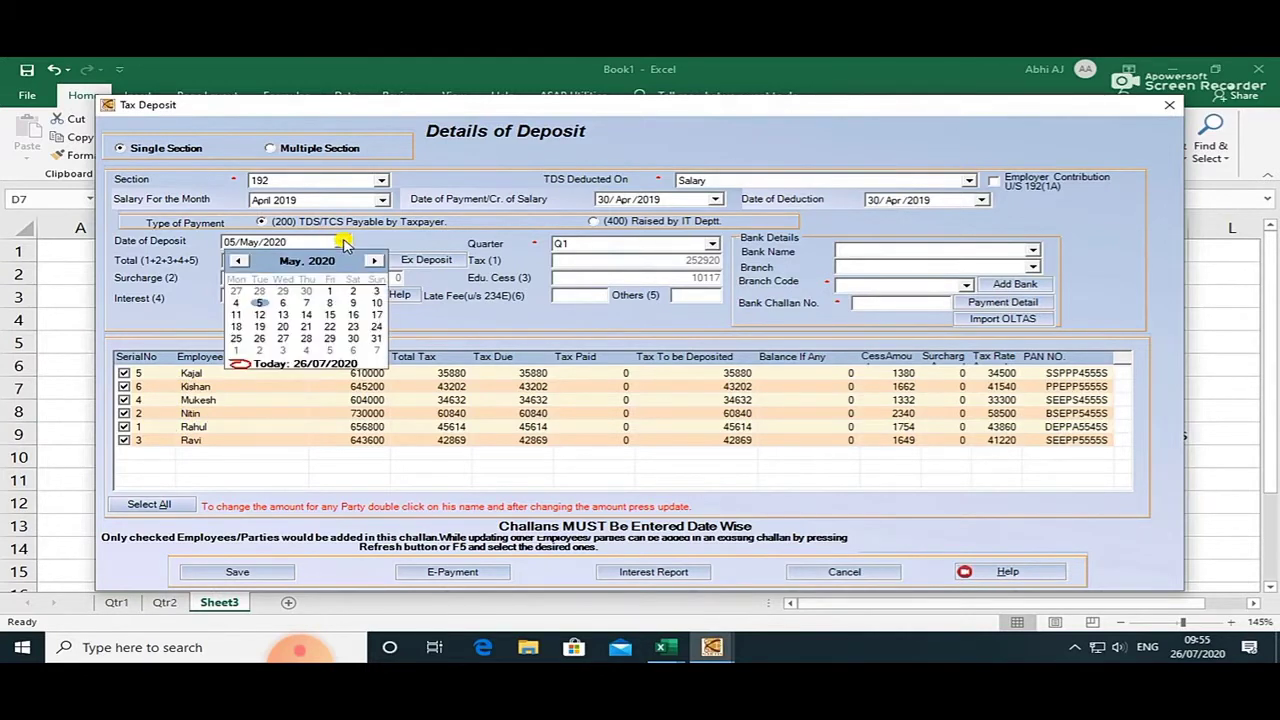
left_click(246, 261)
left_click(246, 261)
left_click(246, 261)
left_click(246, 261)
left_click(246, 261)
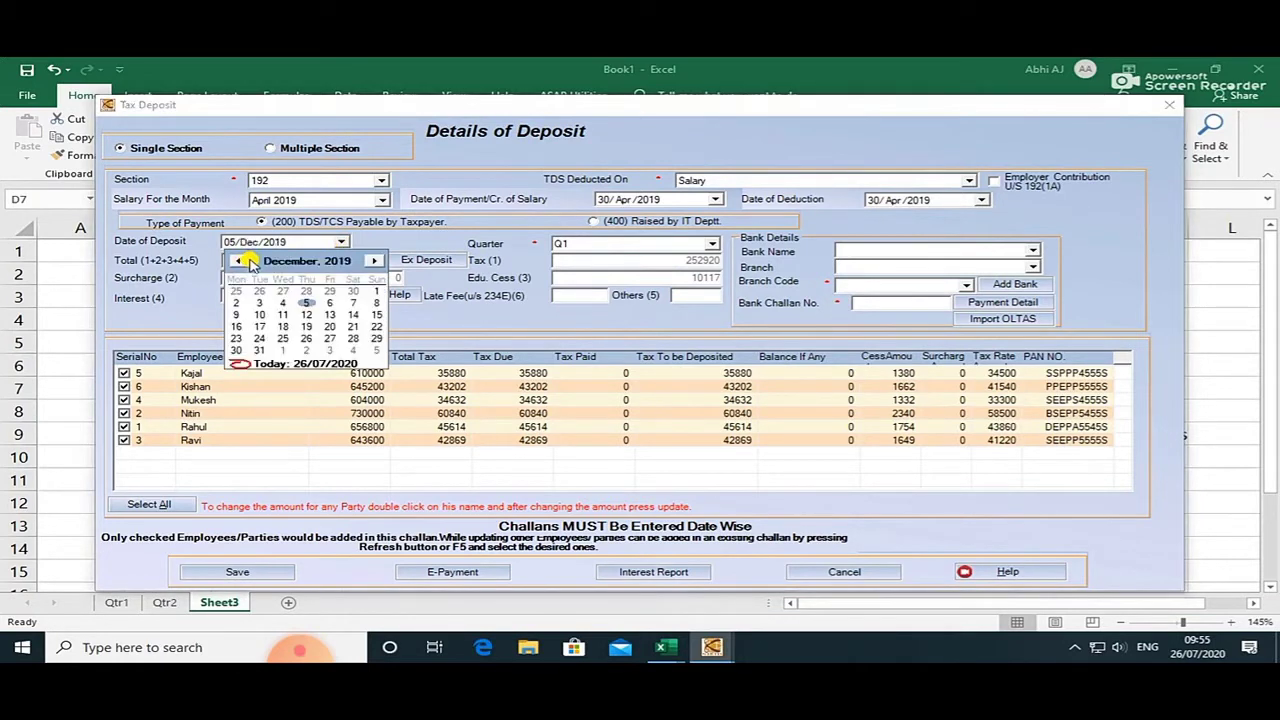
left_click(249, 261)
left_click(249, 261)
left_click(249, 261)
left_click(249, 261)
left_click(249, 261)
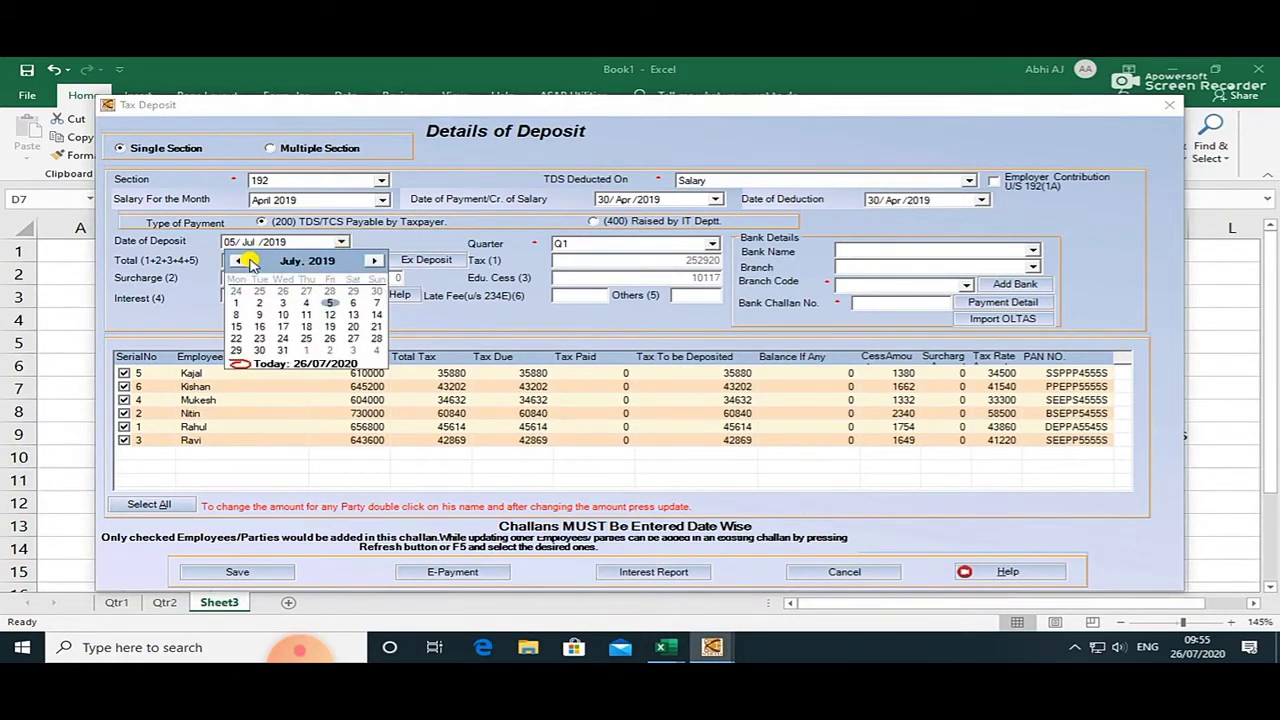
left_click(249, 261)
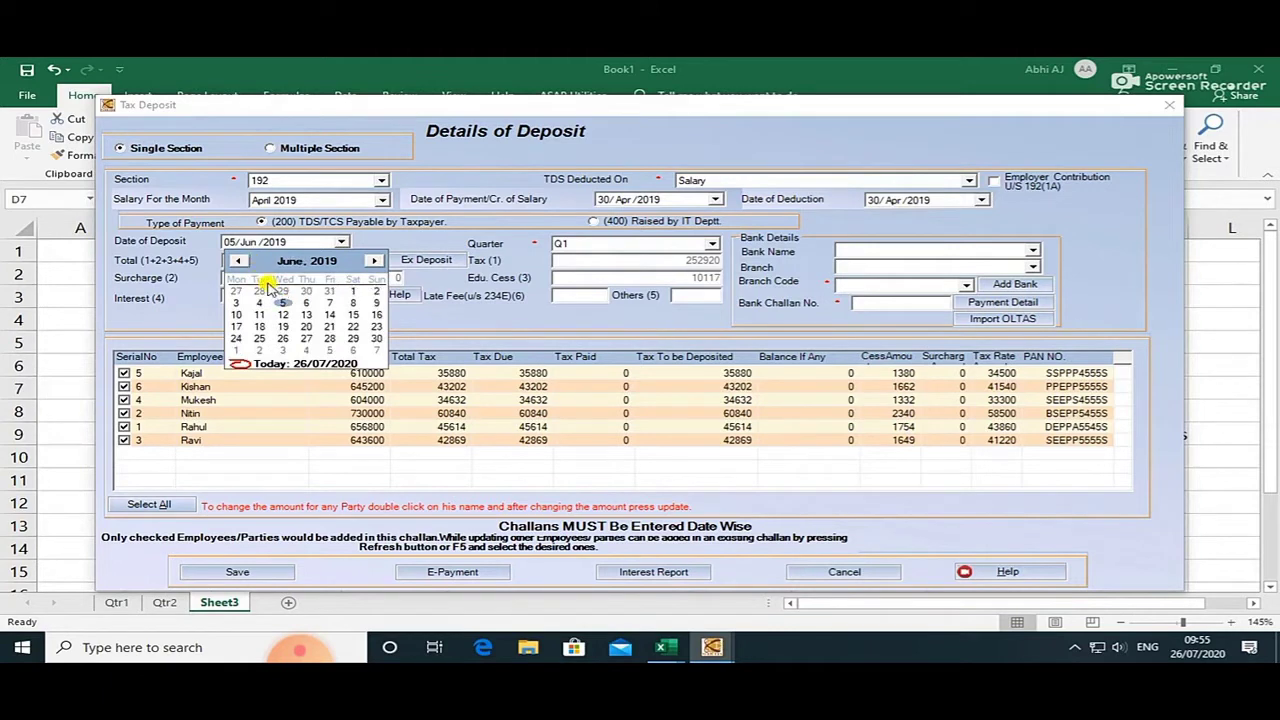
left_click(240, 262)
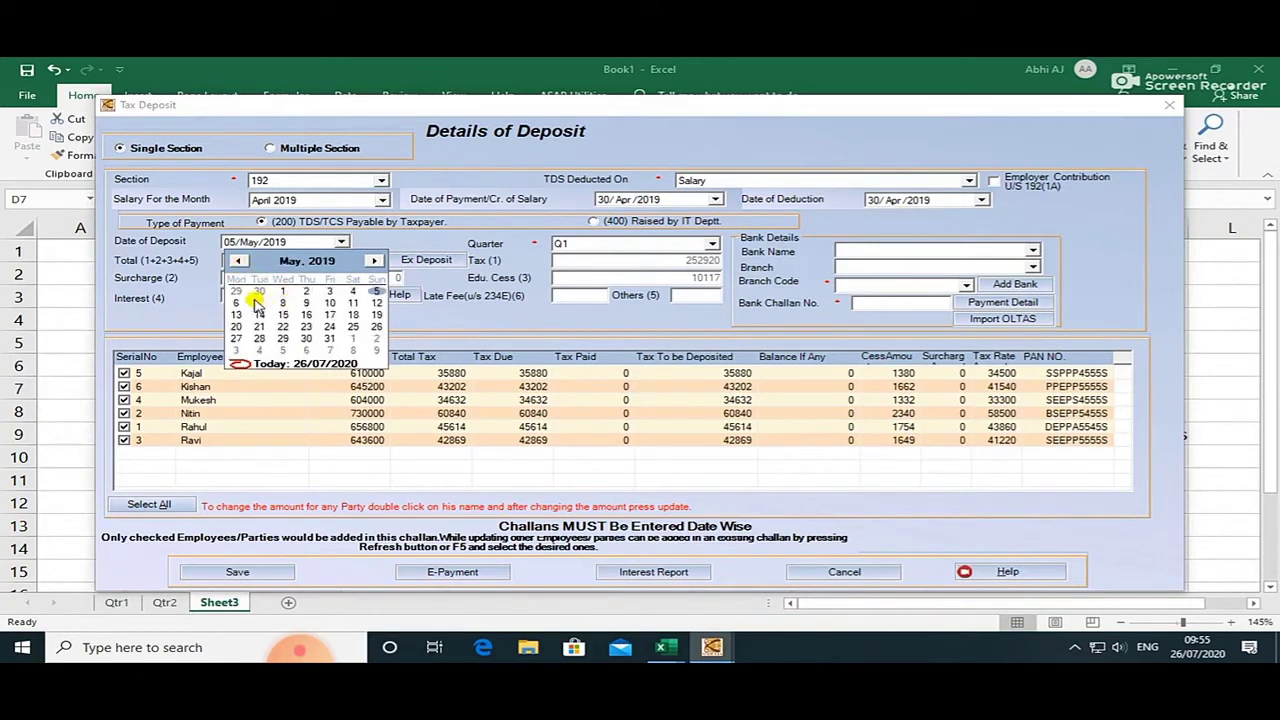
left_click(375, 291)
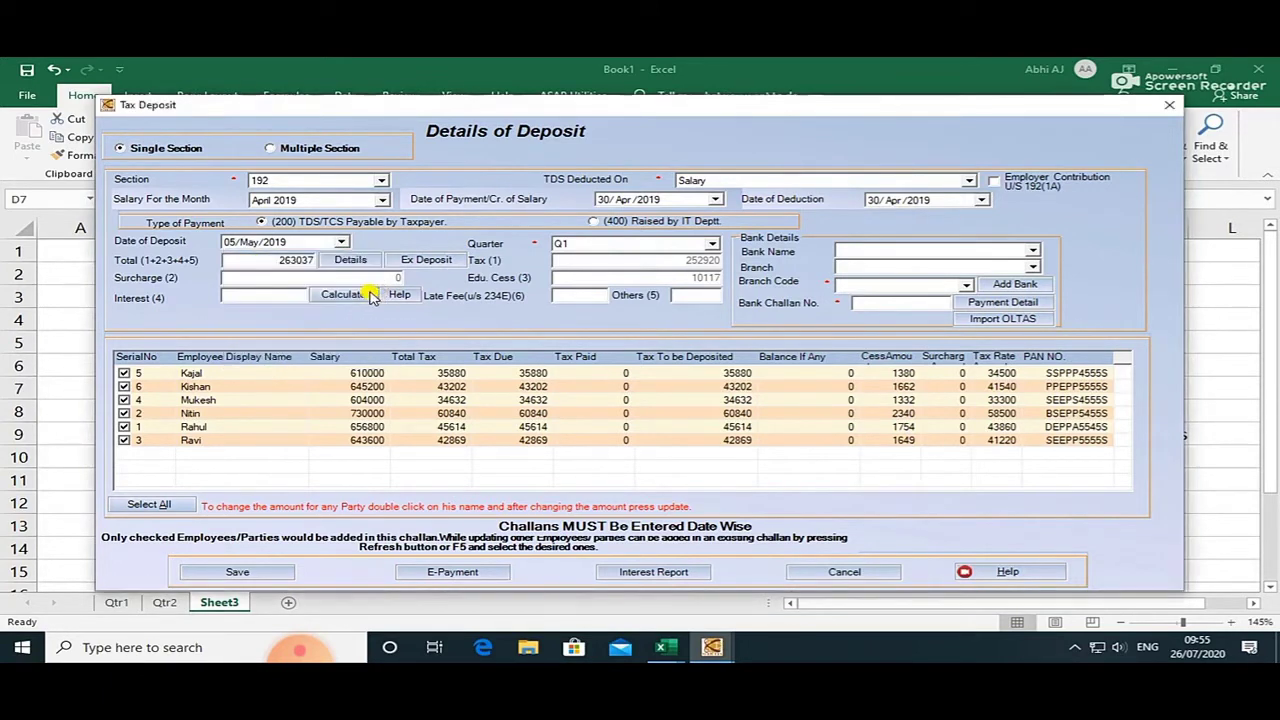
left_click(350, 260)
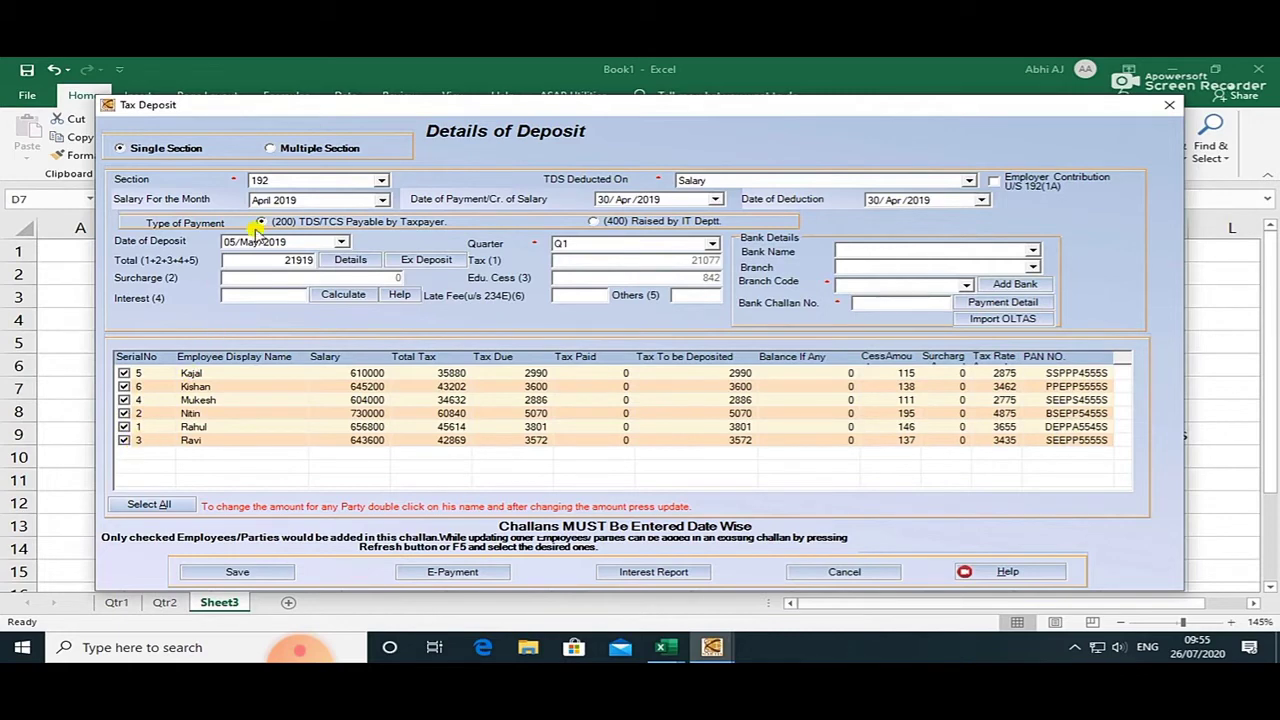
key("alt+Tab")
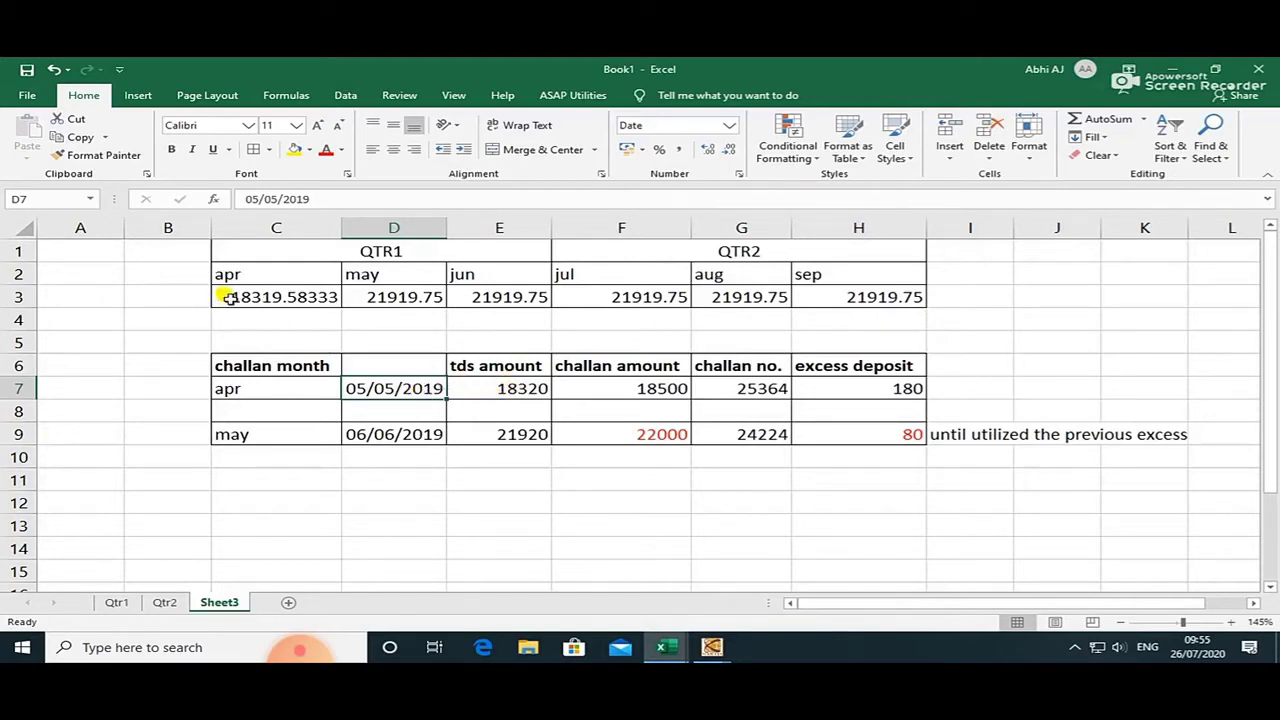
Enter employee counts 5 for April and 6 for May through September in Sheet3 row 4.
left_click(227, 293)
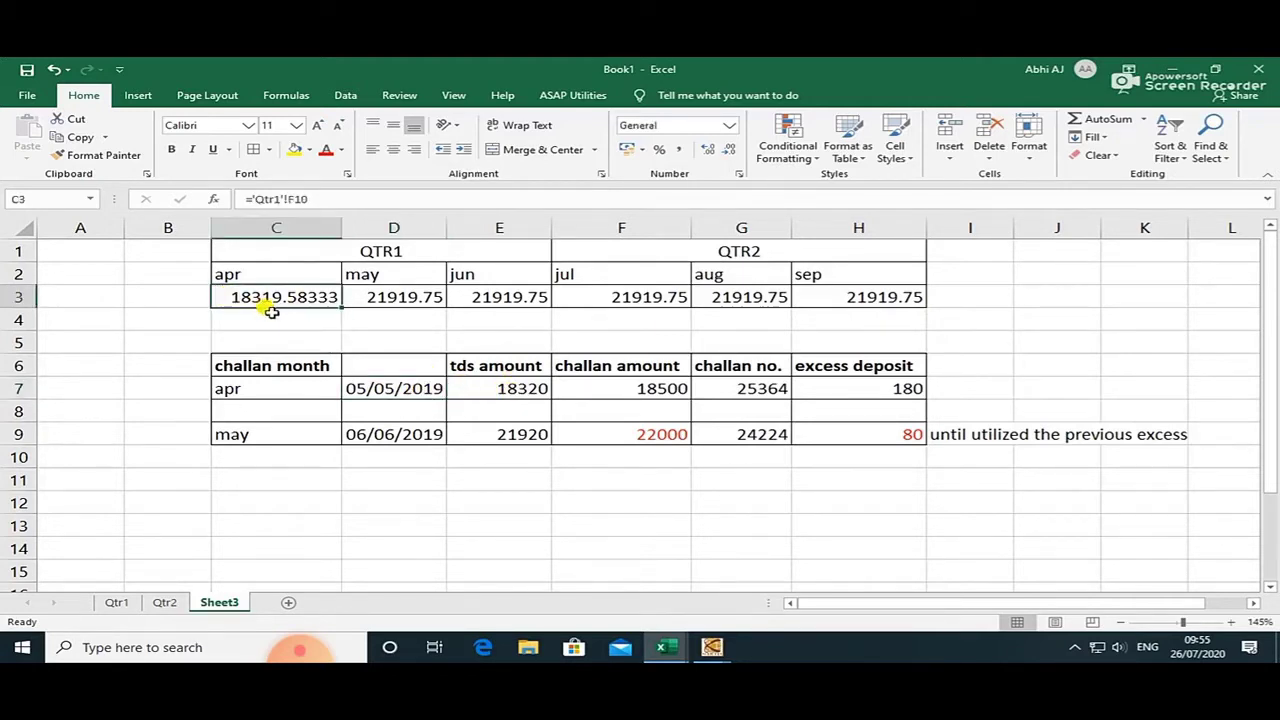
left_click(265, 316)
type("5")
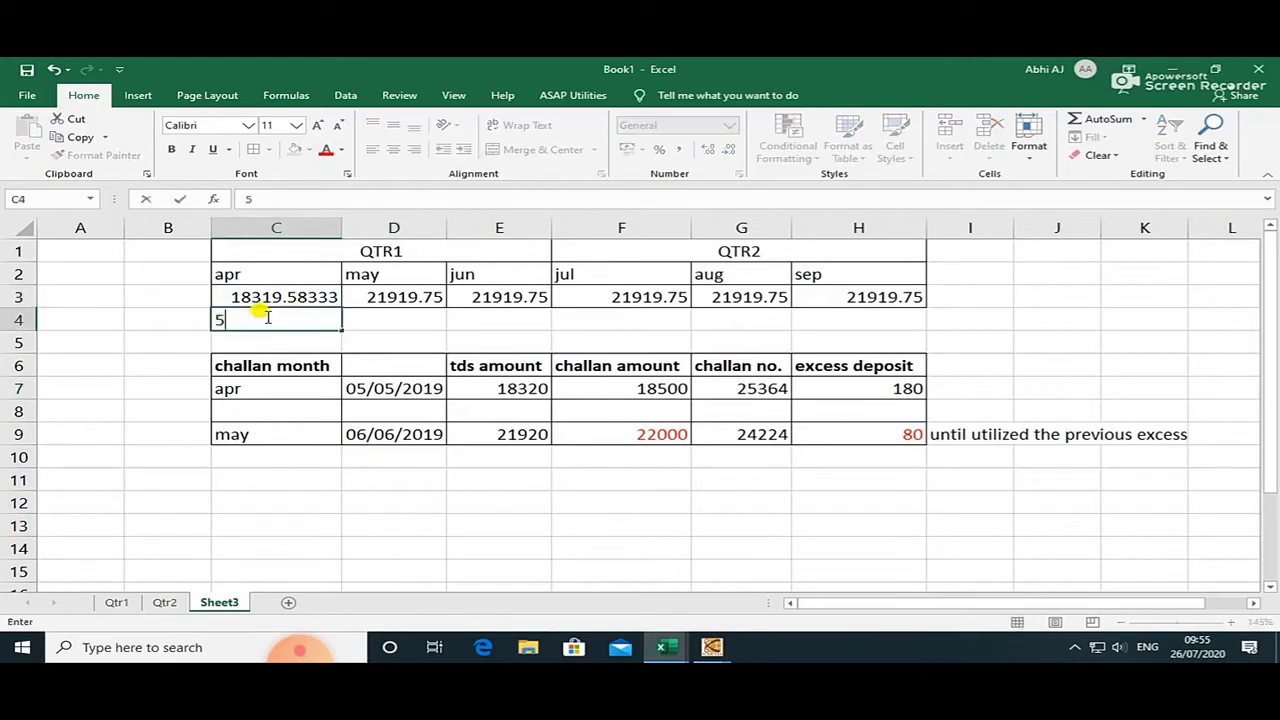
key("Tab")
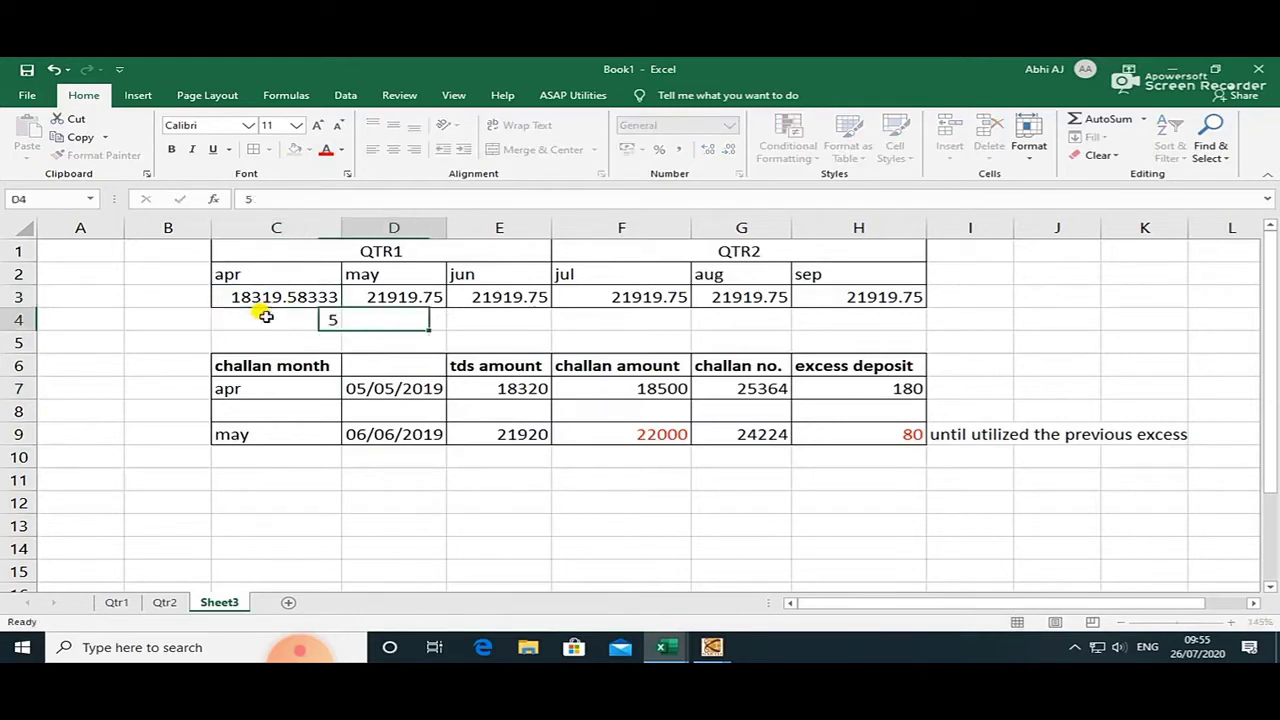
type("6")
key("Tab")
type("6")
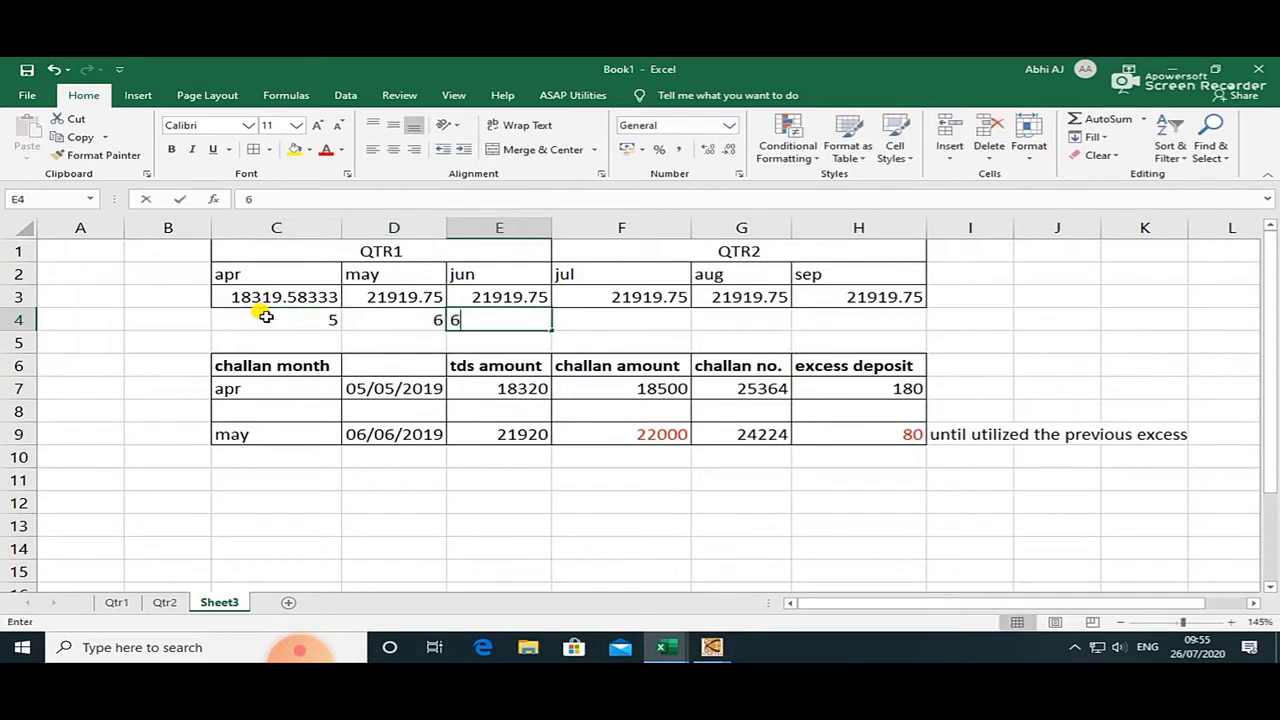
key("Tab")
type("6")
key("Tab")
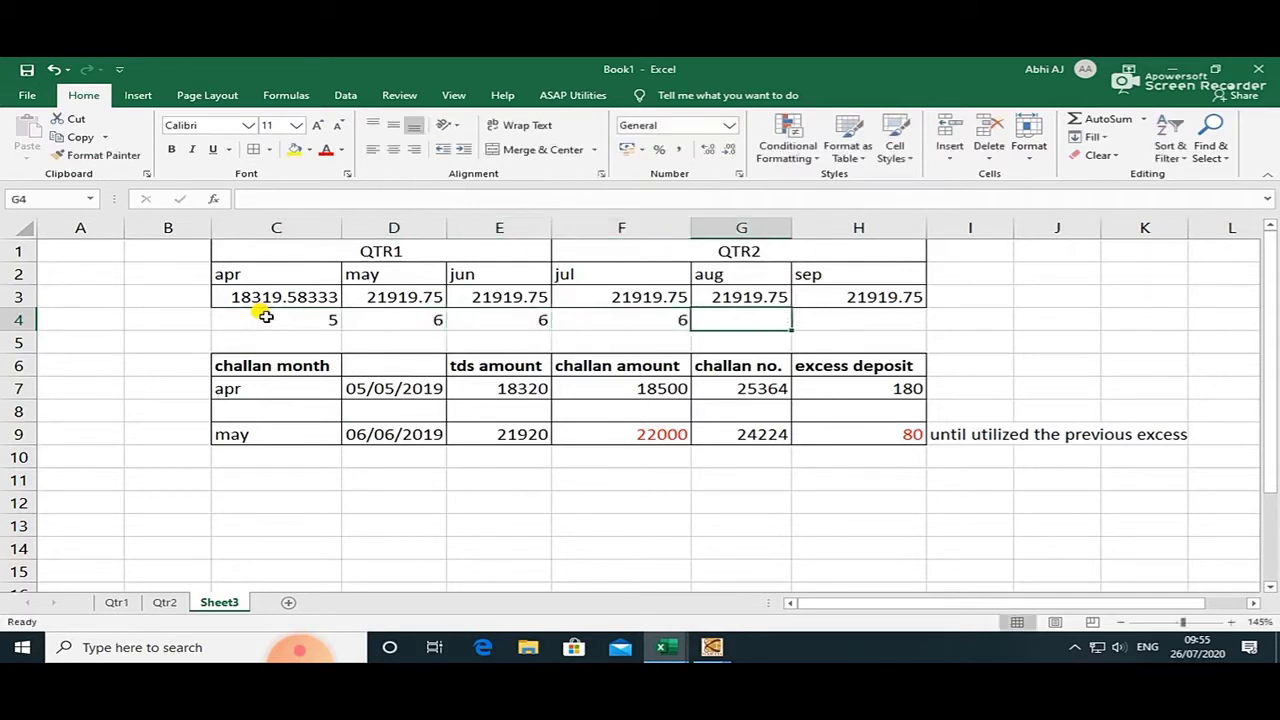
type("6")
key("Tab")
type("6")
key("Tab")
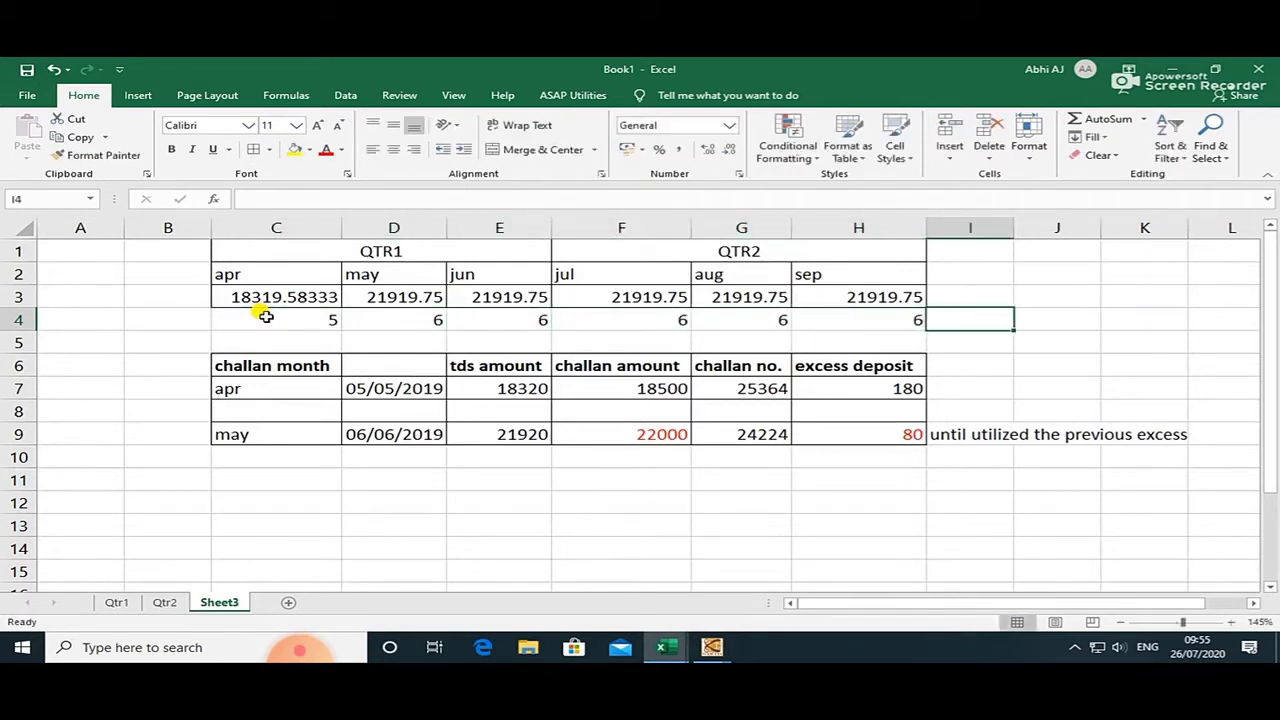
Recheck the April count and its TDS amount 18320, then return to the deposit form.
left_click(255, 315)
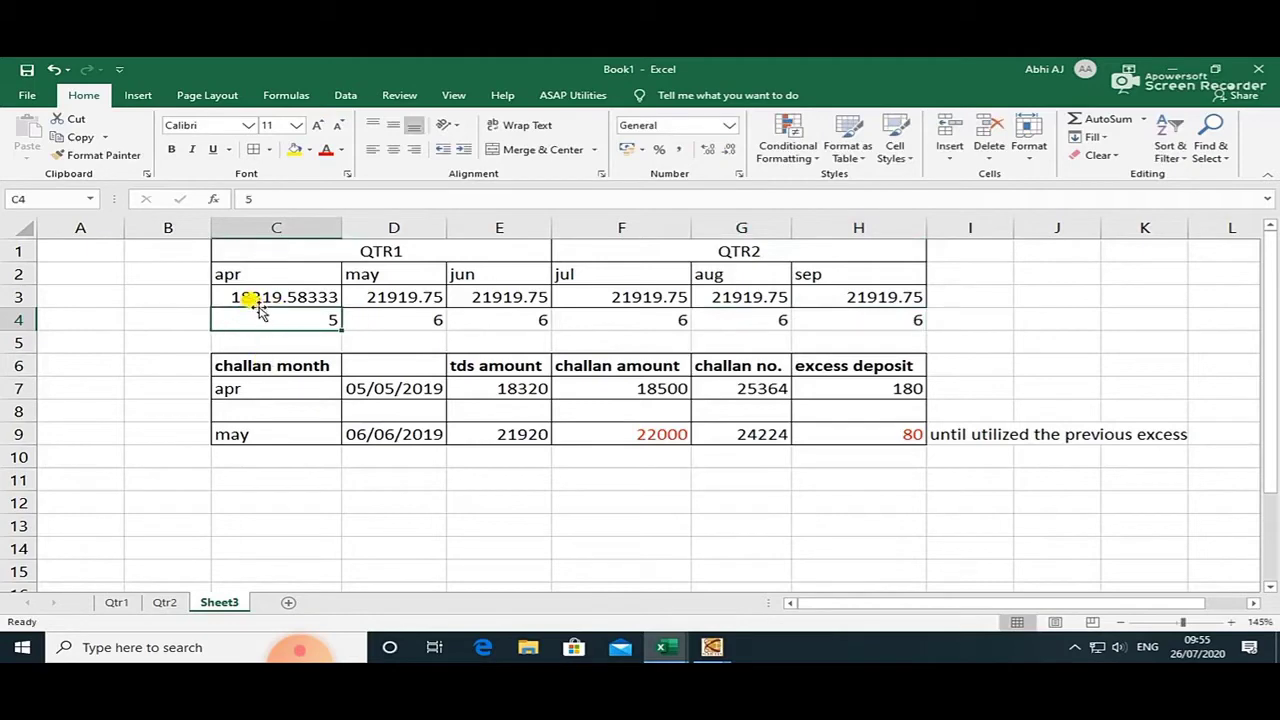
left_click(498, 387)
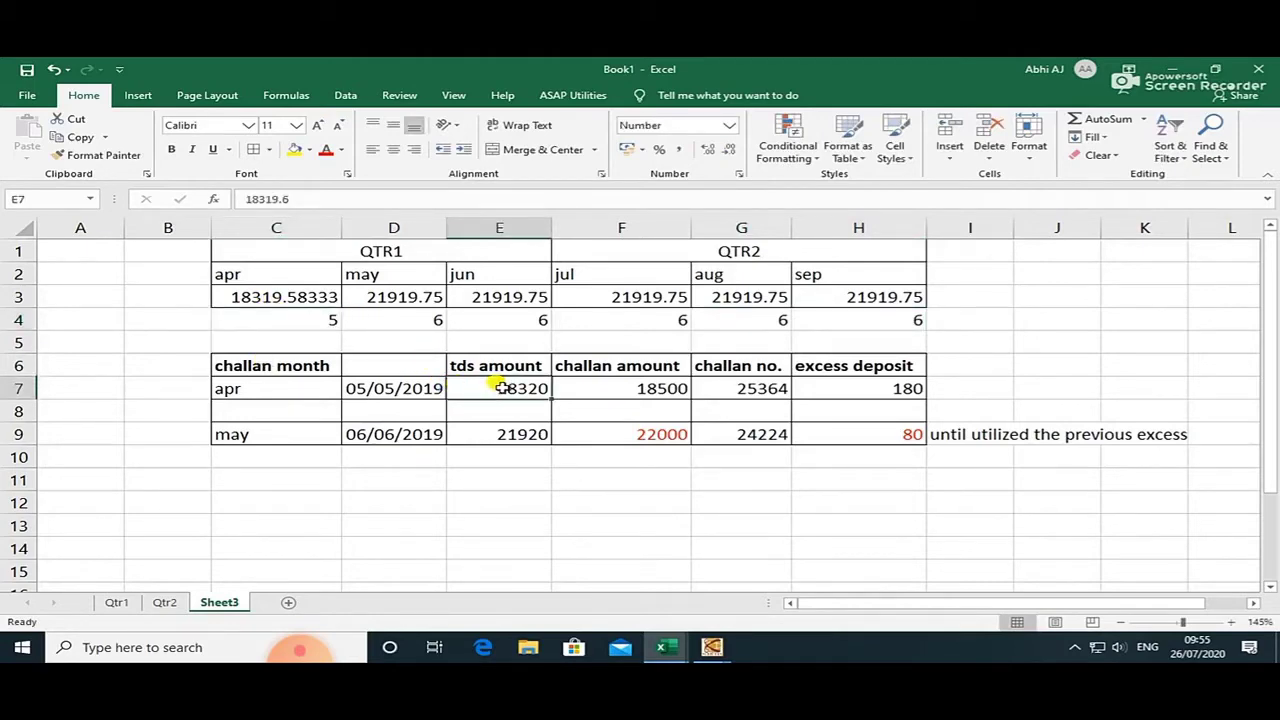
key("alt+Tab")
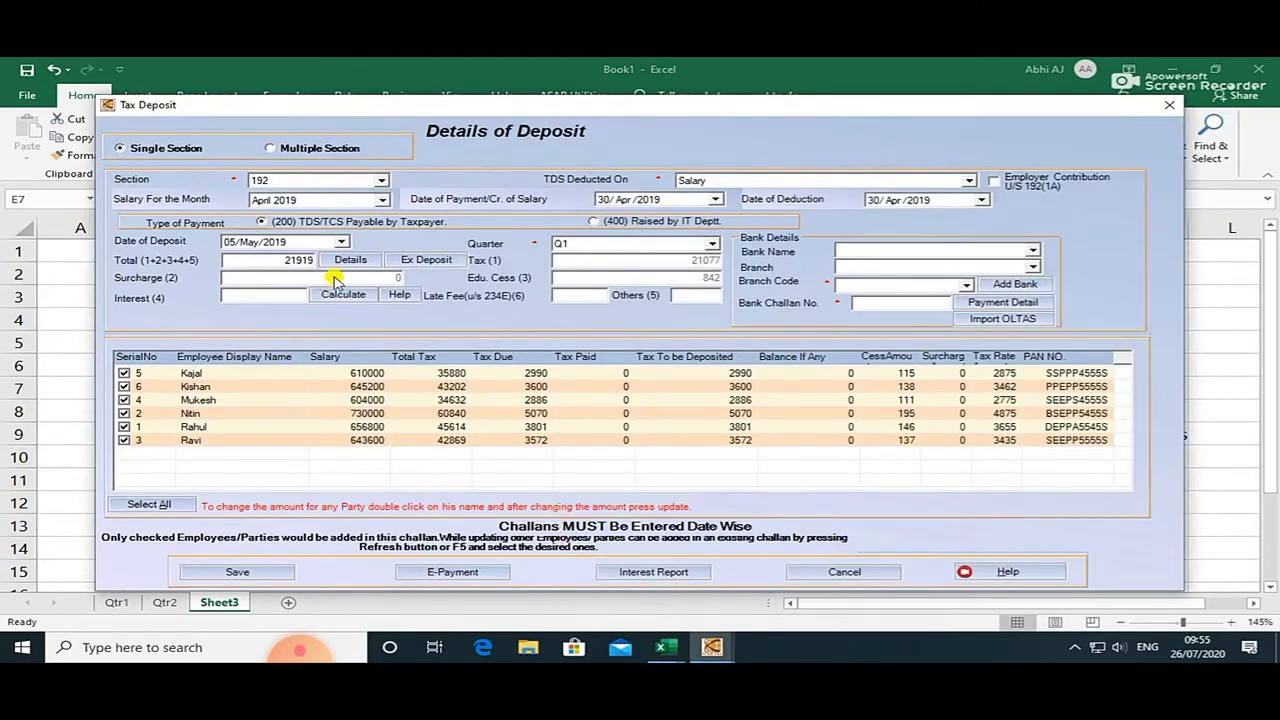
On the Qtr1 sheet, select row 15 of the May table showing the newly added employee.
key("alt+Tab")
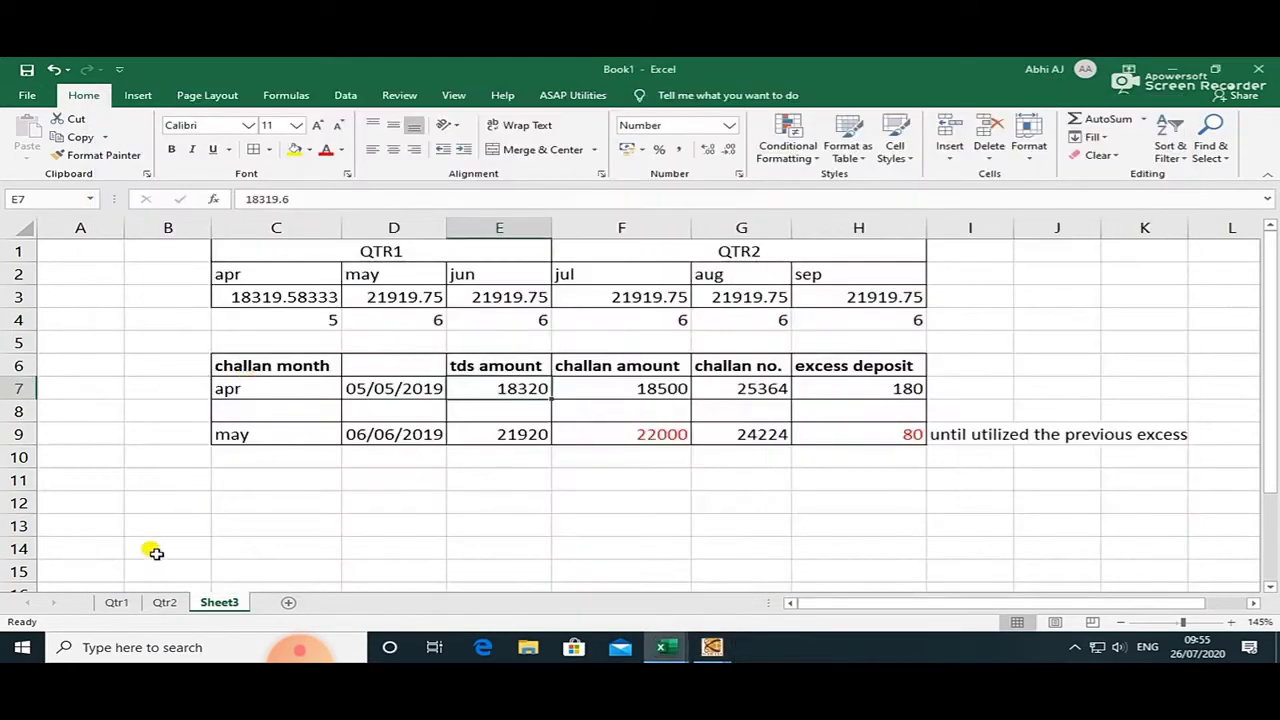
left_click(117, 602)
scroll(118, 395, "up", 5)
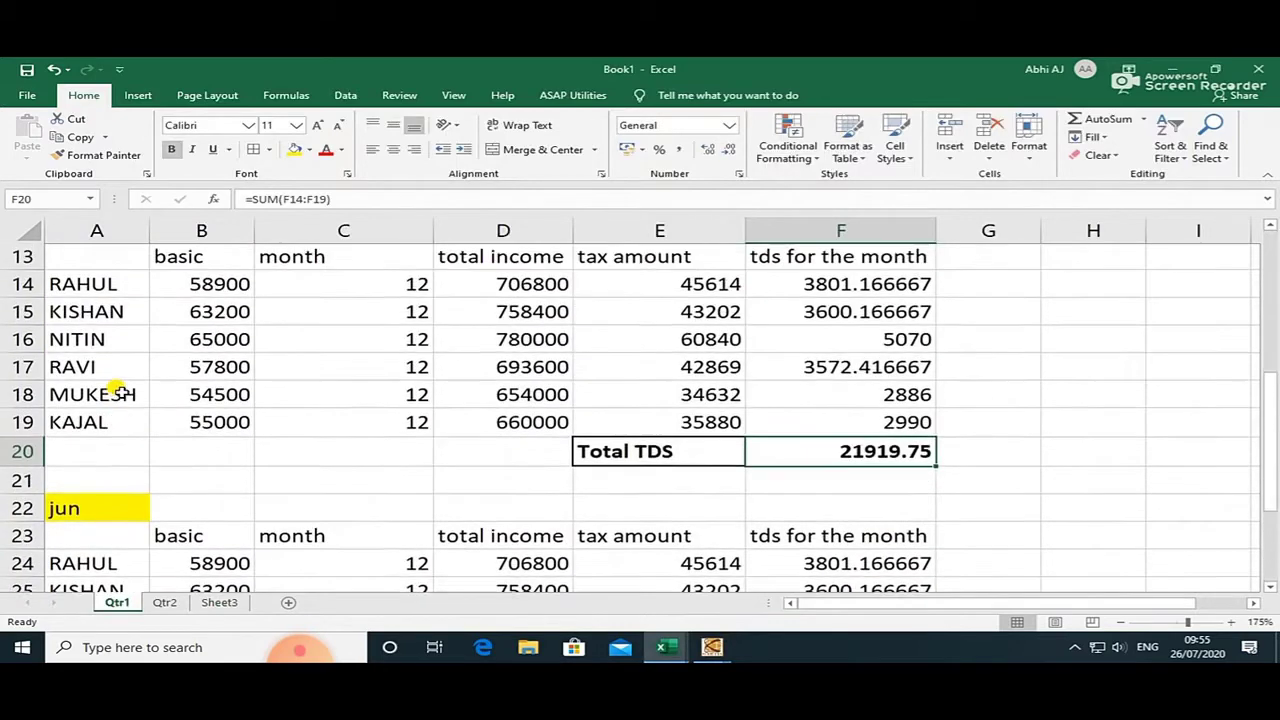
left_click_drag(85, 482, 829, 480)
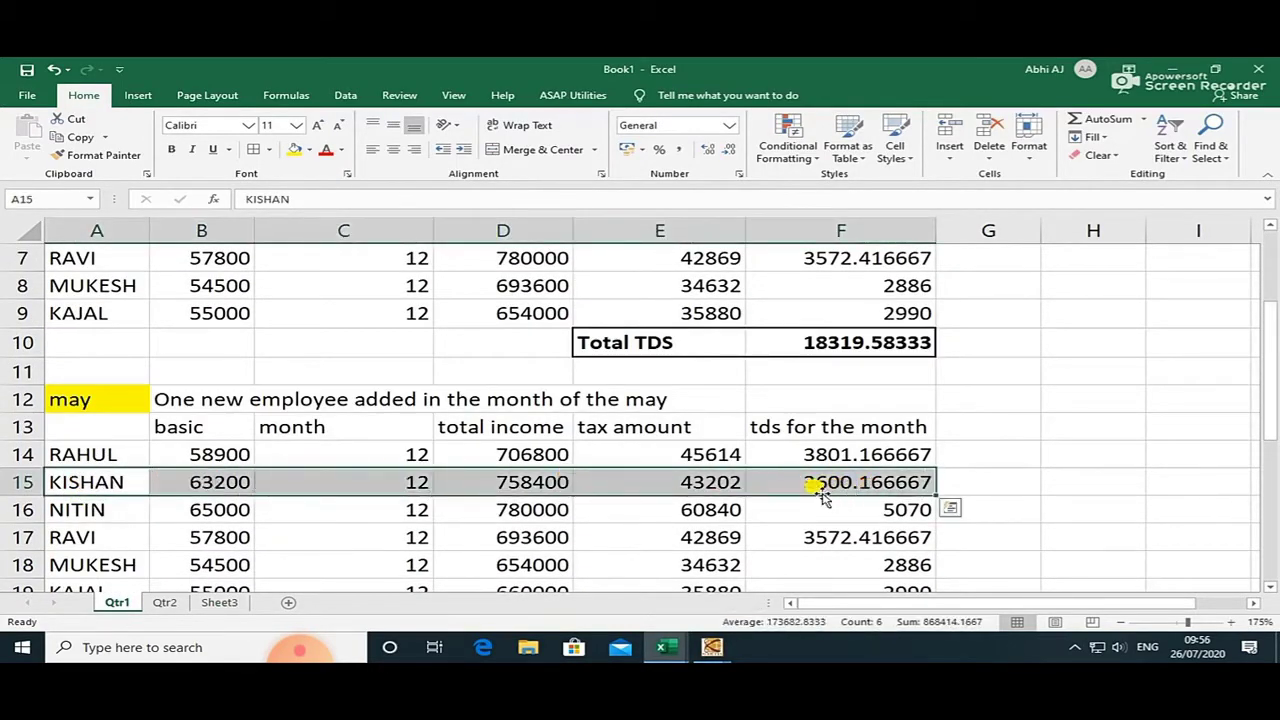
scroll(509, 466, "up", 2)
scroll(110, 432, "down", 3)
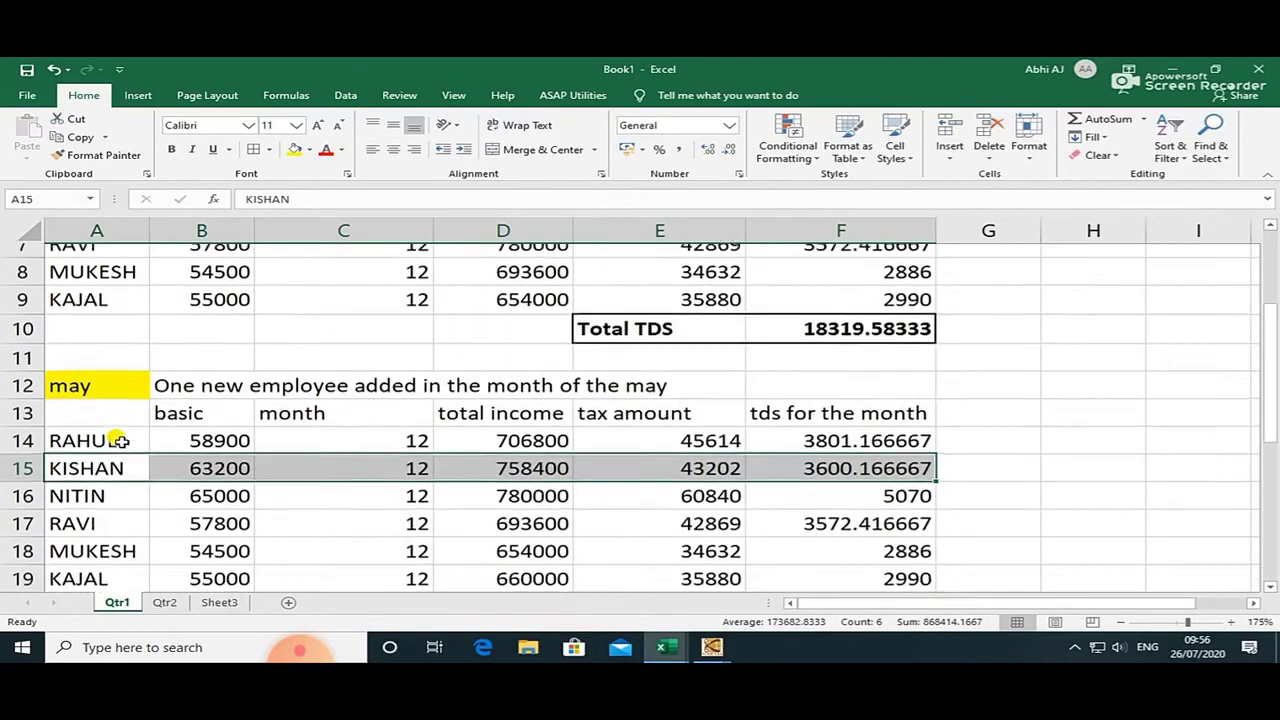
key("alt+Tab")
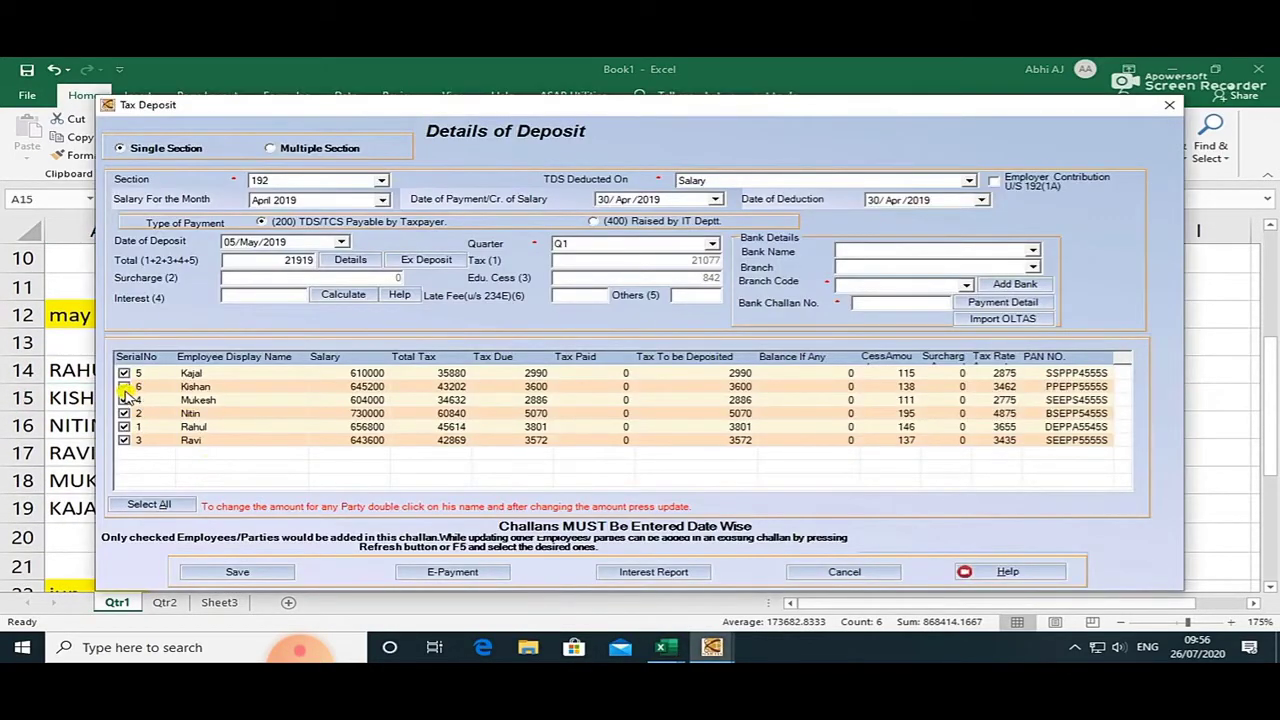
Exclude employee serial 6 so the April challan totals 18319, recalculate, and open Add Bank.
left_click(123, 389)
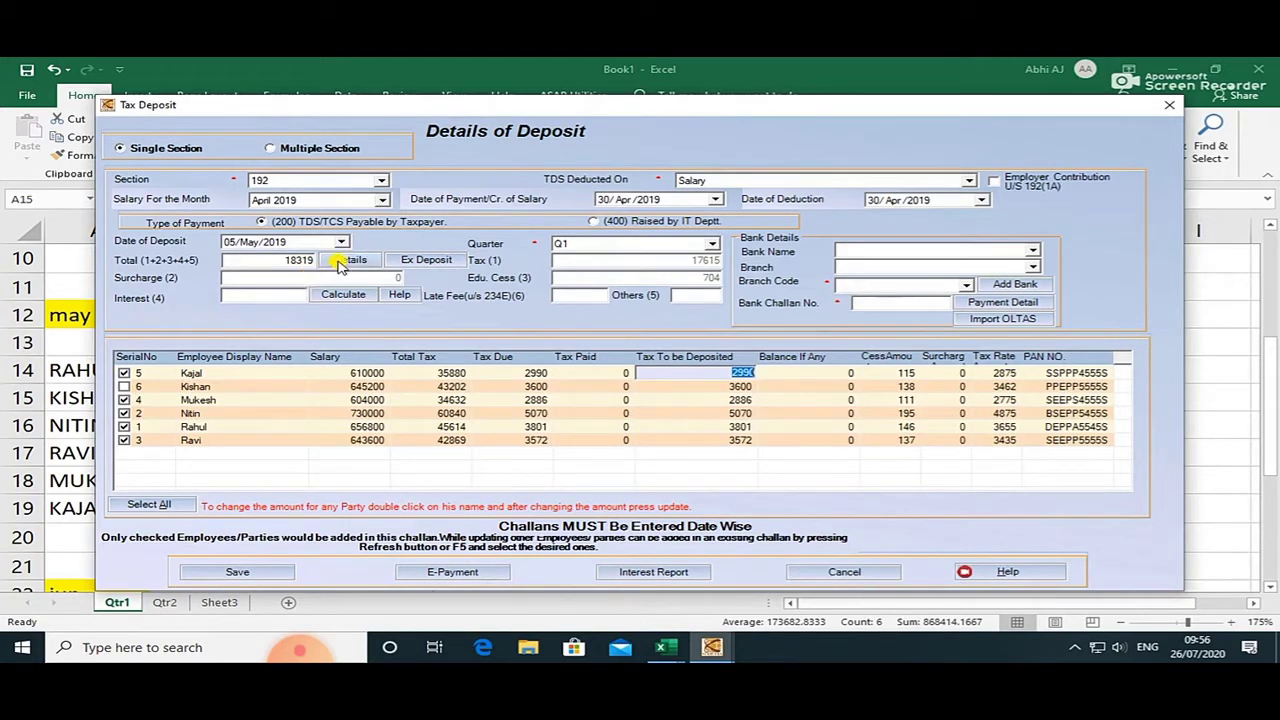
left_click(340, 262)
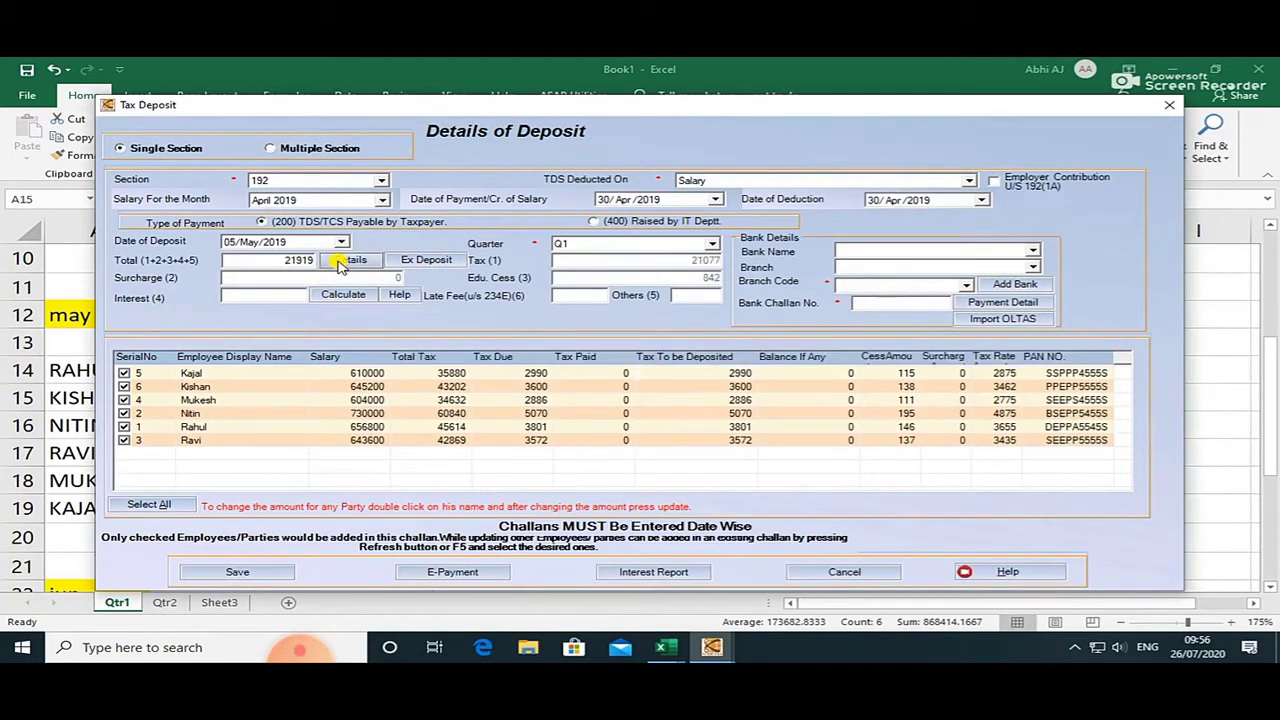
left_click(124, 387)
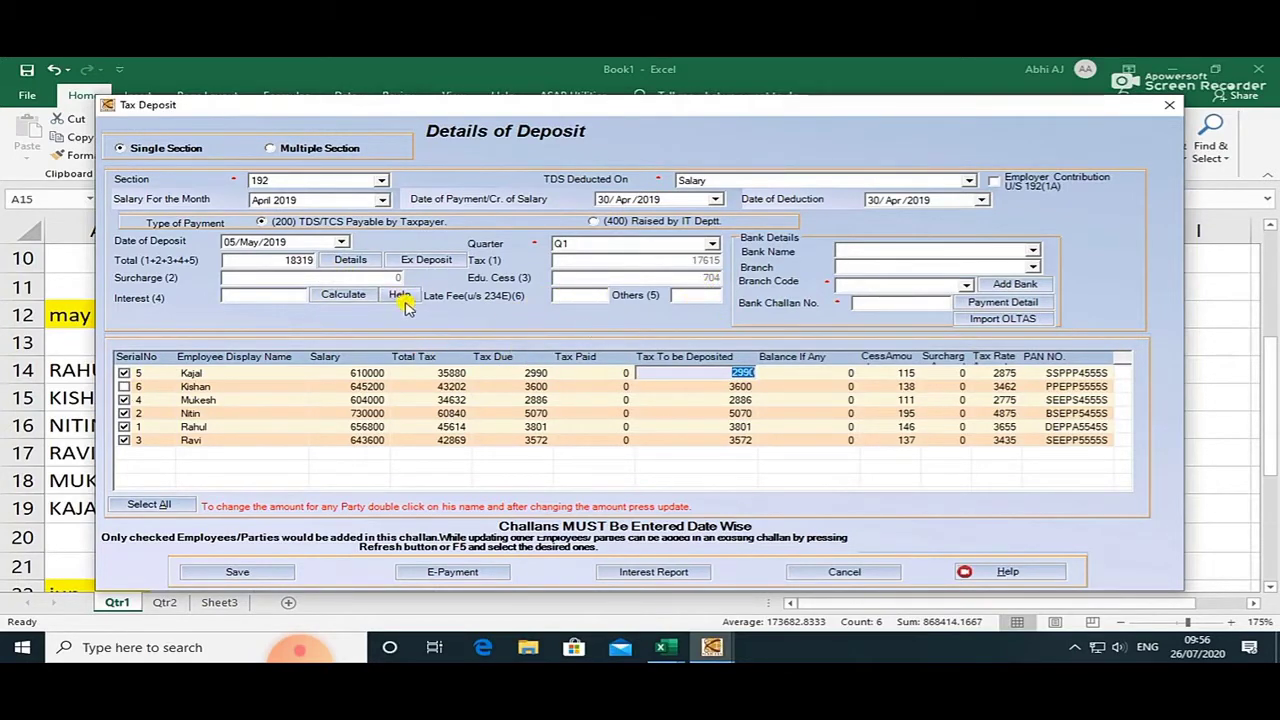
left_click(333, 300)
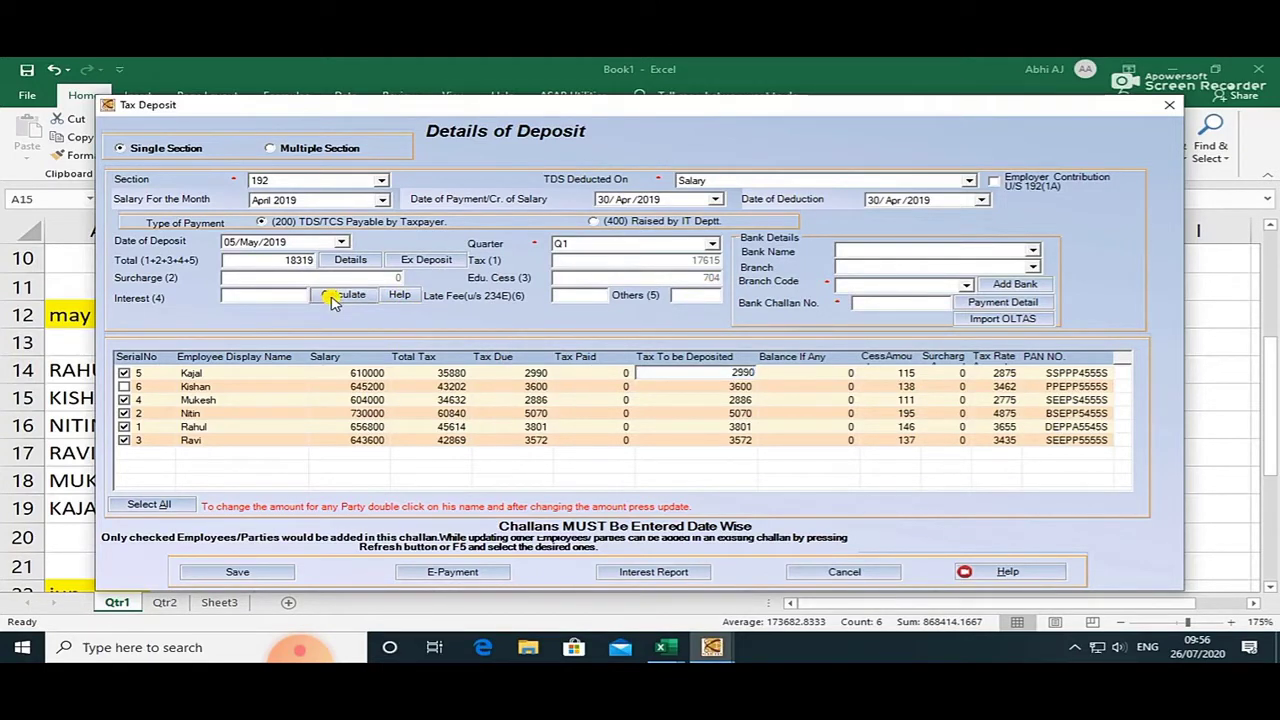
left_click(915, 251)
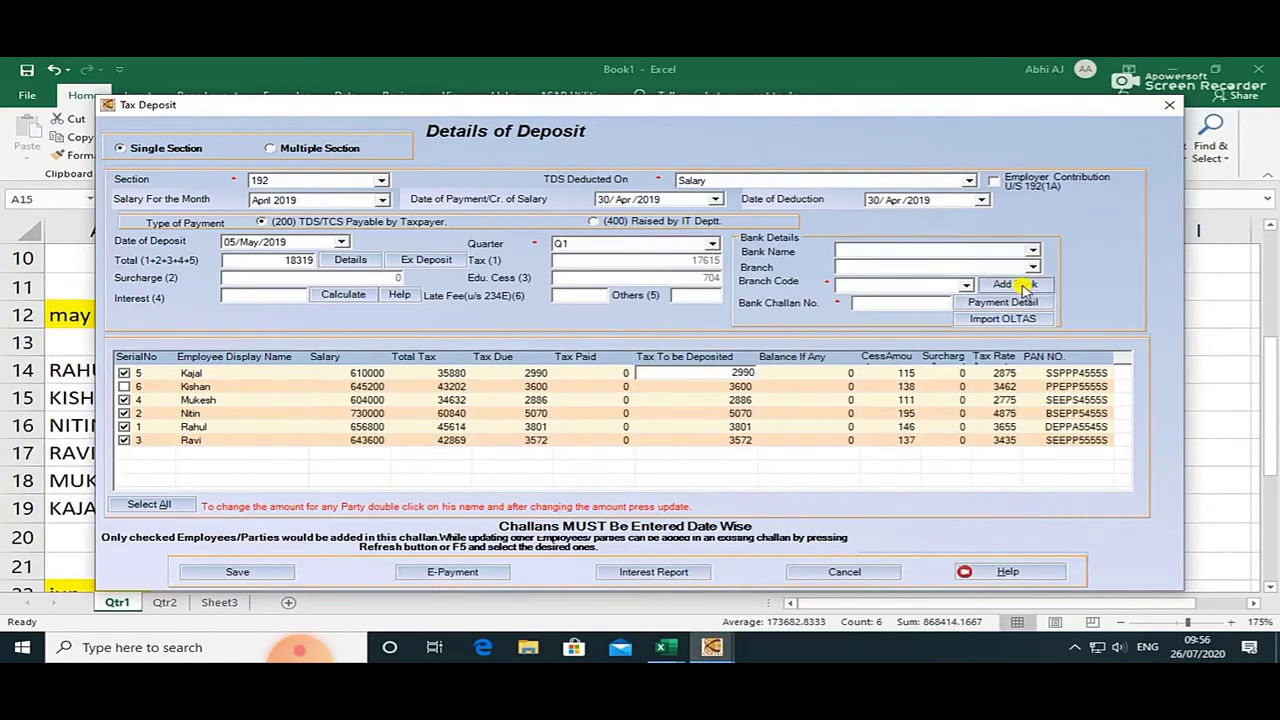
left_click(1016, 285)
Set the new bank's state to DELHI.
left_click(540, 402)
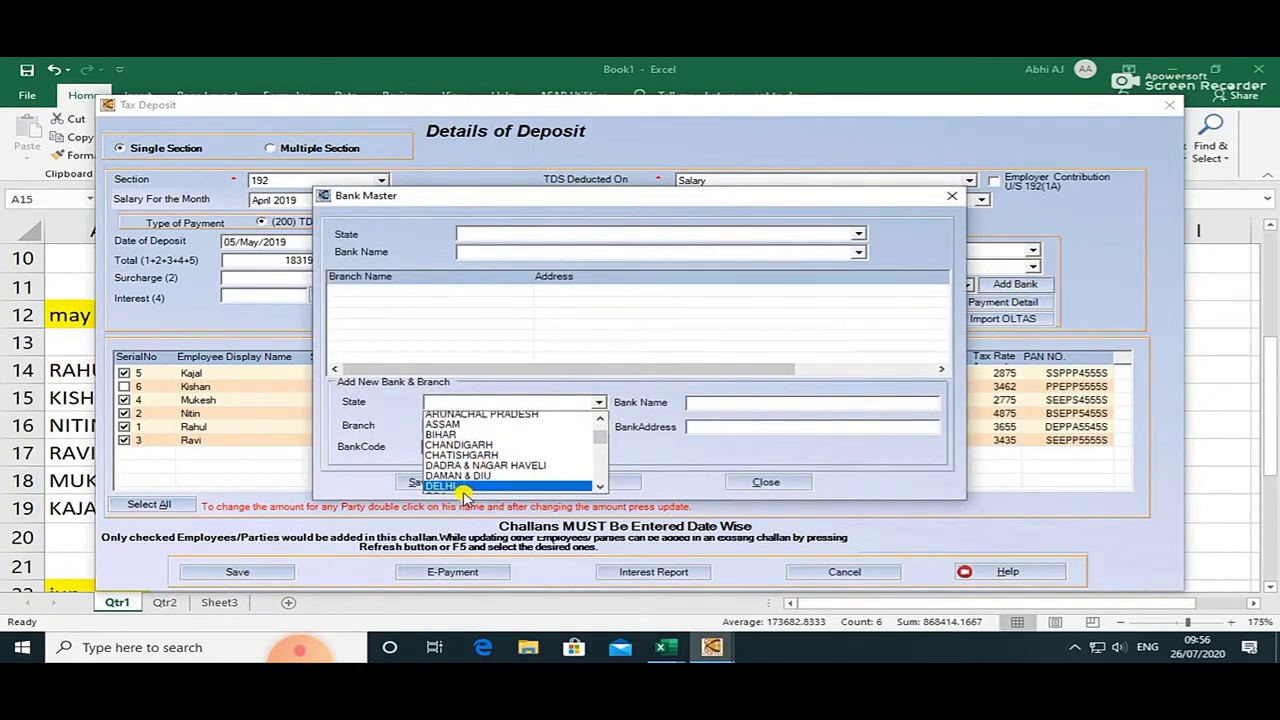
left_click(466, 489)
left_click(600, 402)
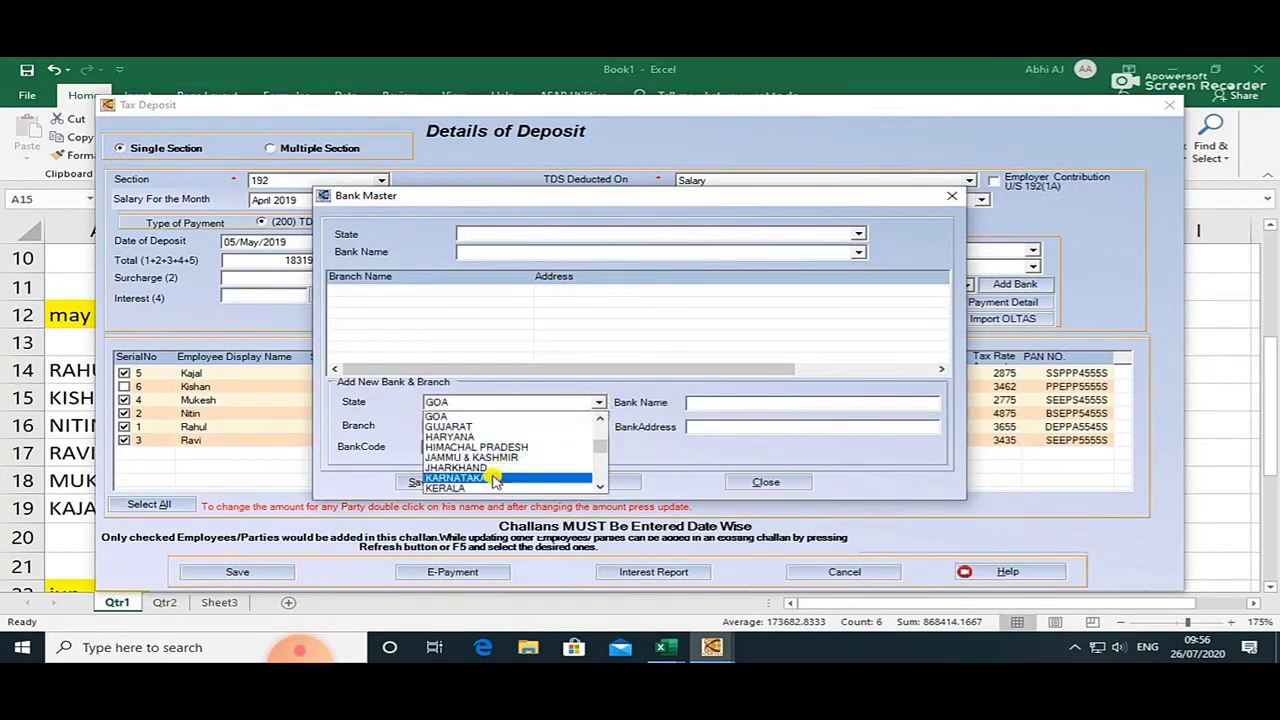
scroll(489, 468, "down", 1)
scroll(484, 458, "up", 2)
left_click(468, 437)
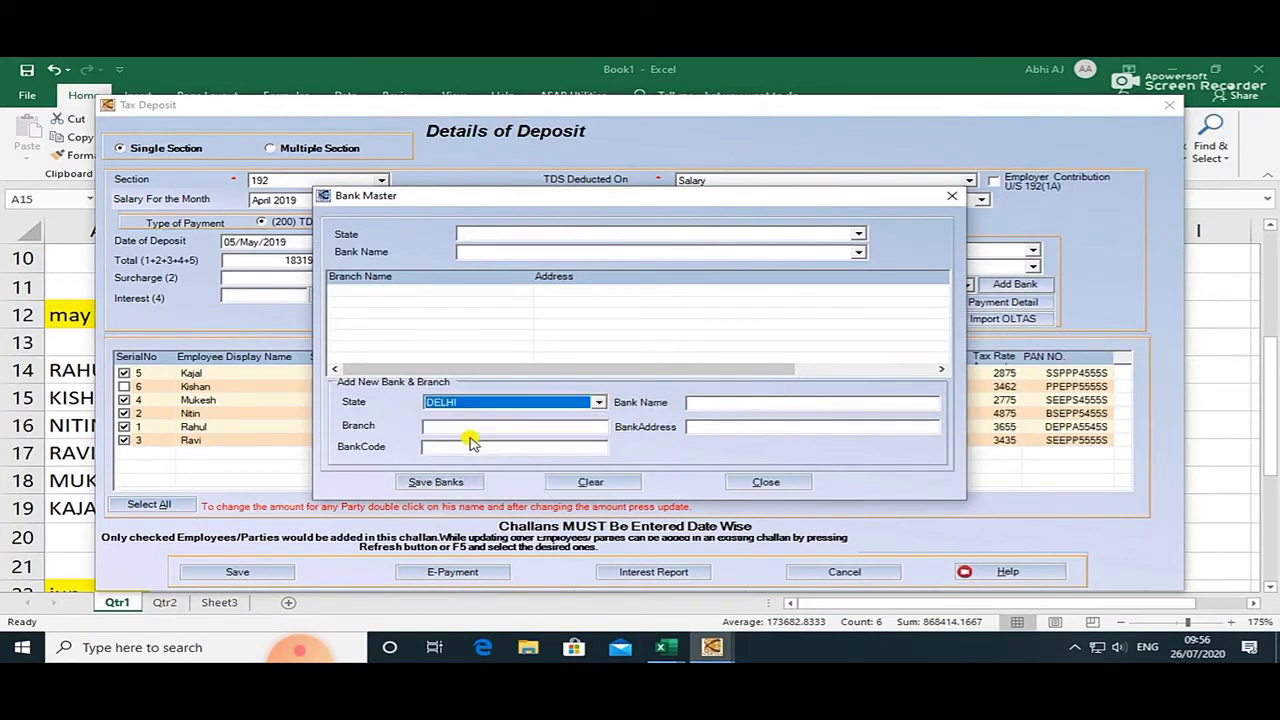
Enter bank PNB, branch janakpuri, bank code 625352, then save it and close Bank Master.
left_click(719, 402)
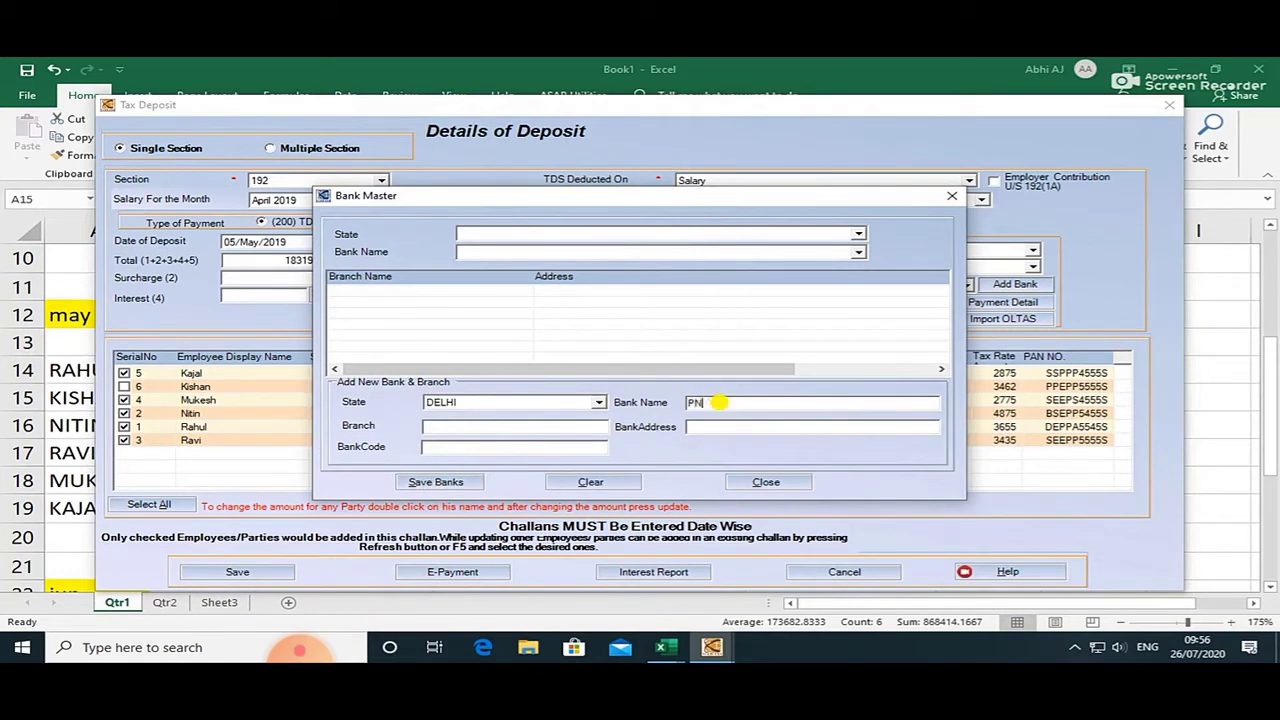
key("Tab")
key("Tab")
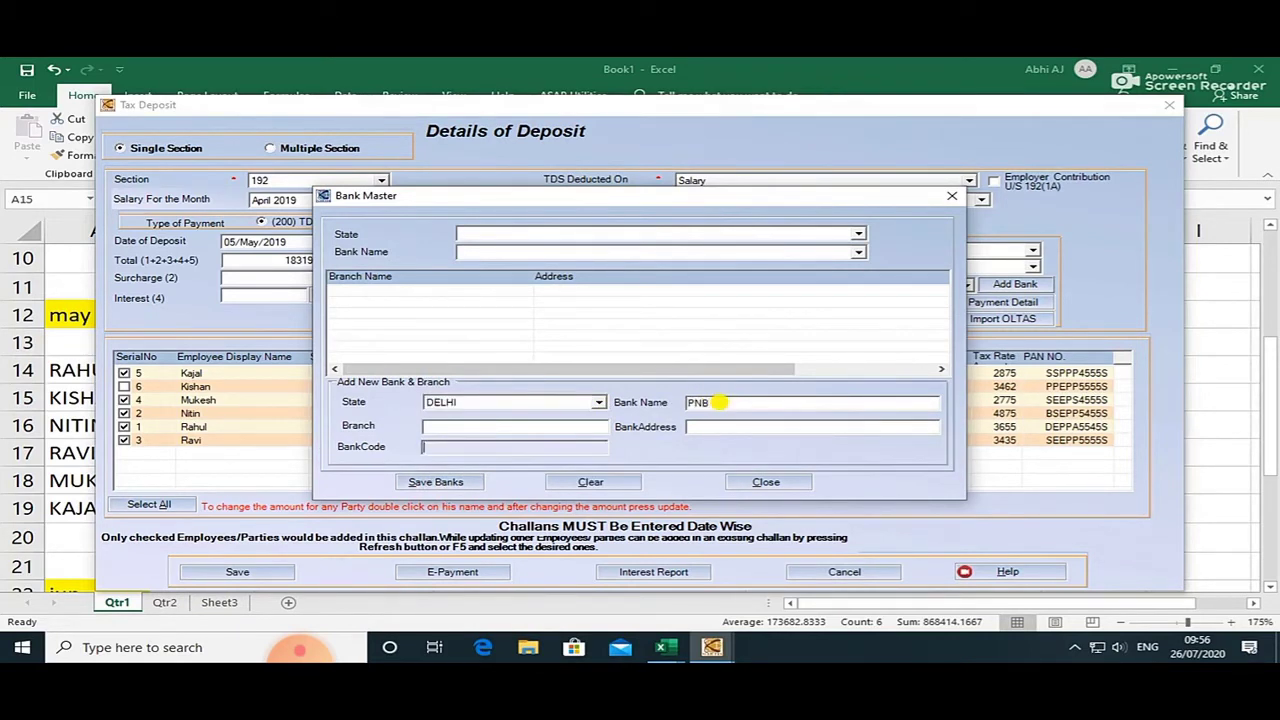
left_click(500, 426)
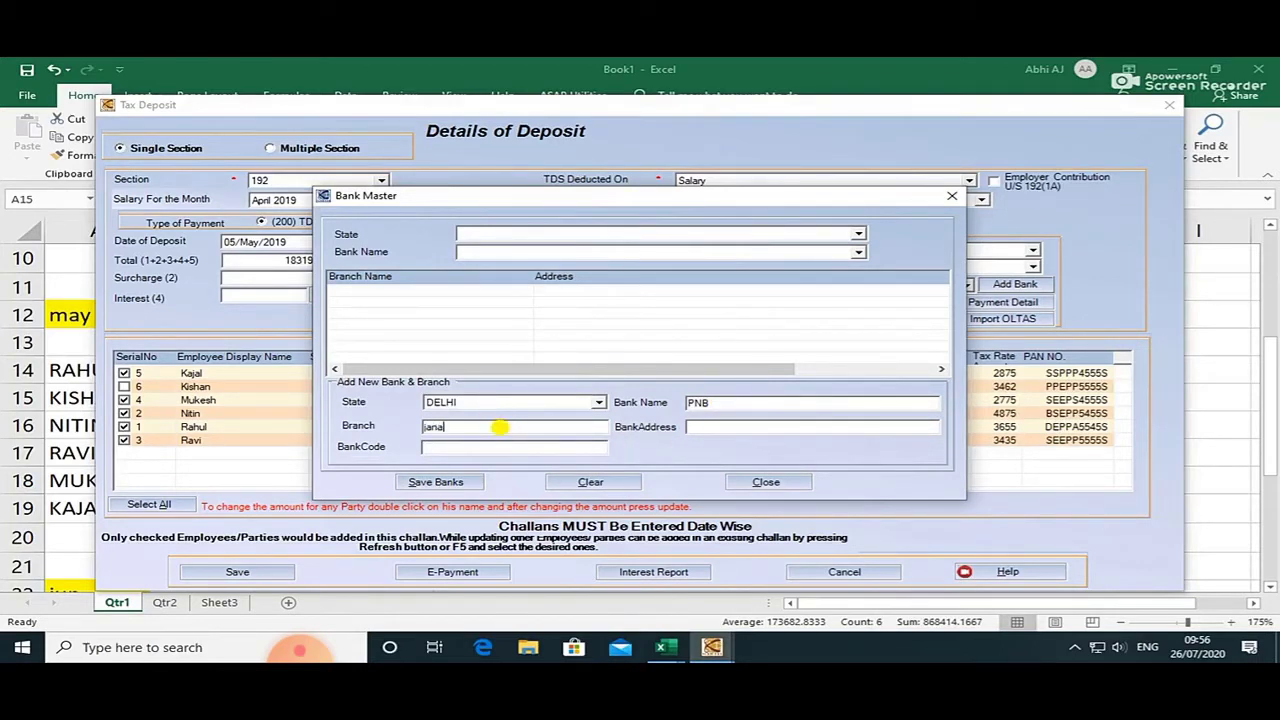
key("Tab")
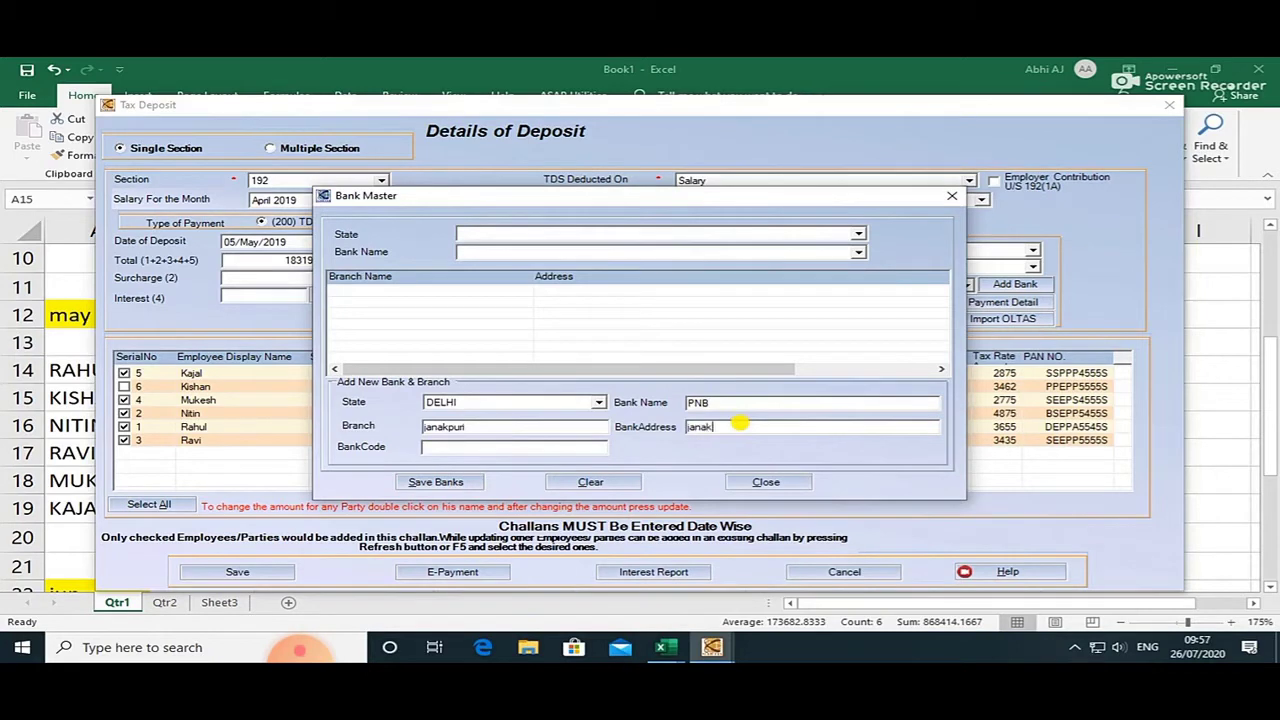
type("ri")
left_click(510, 447)
type("625352")
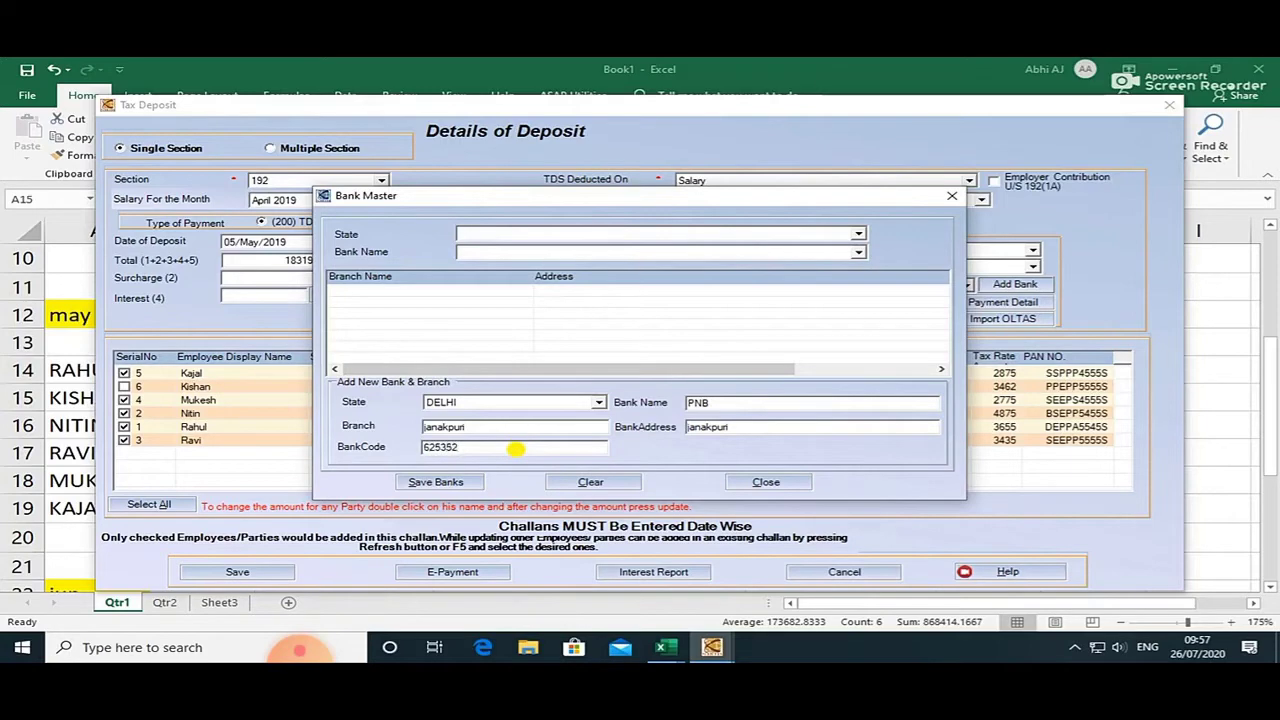
left_click(456, 481)
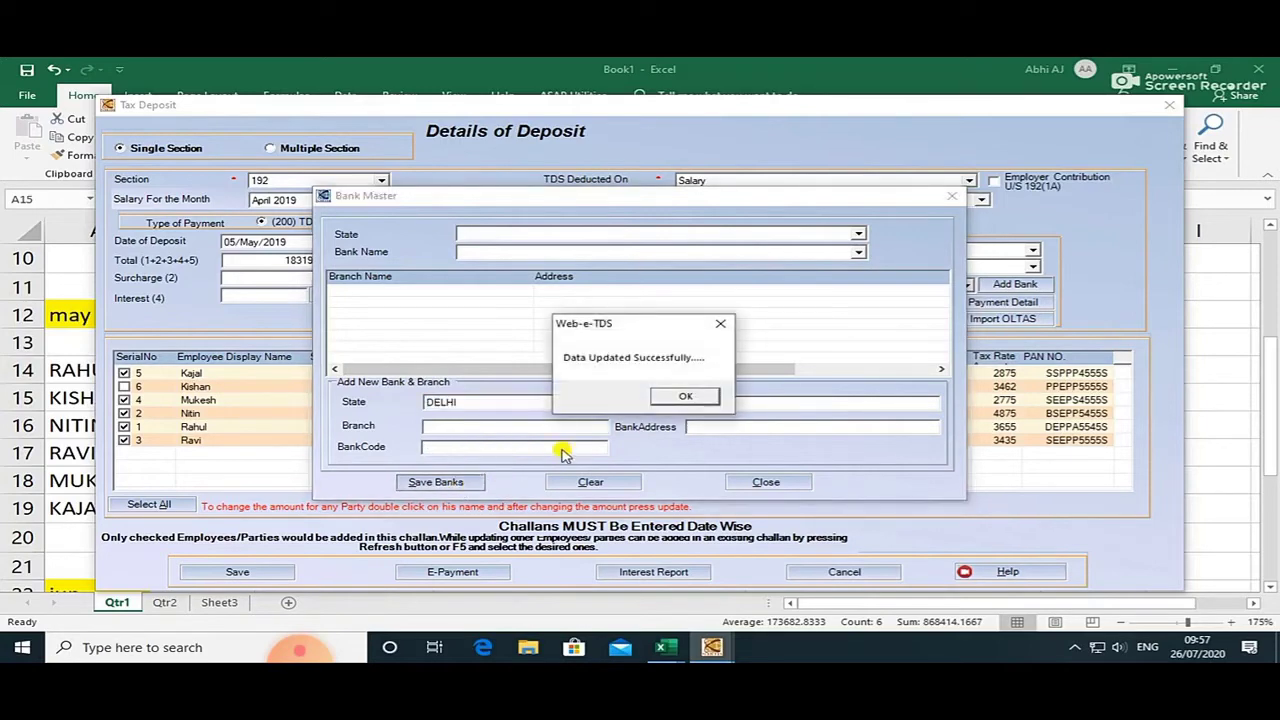
left_click(688, 397)
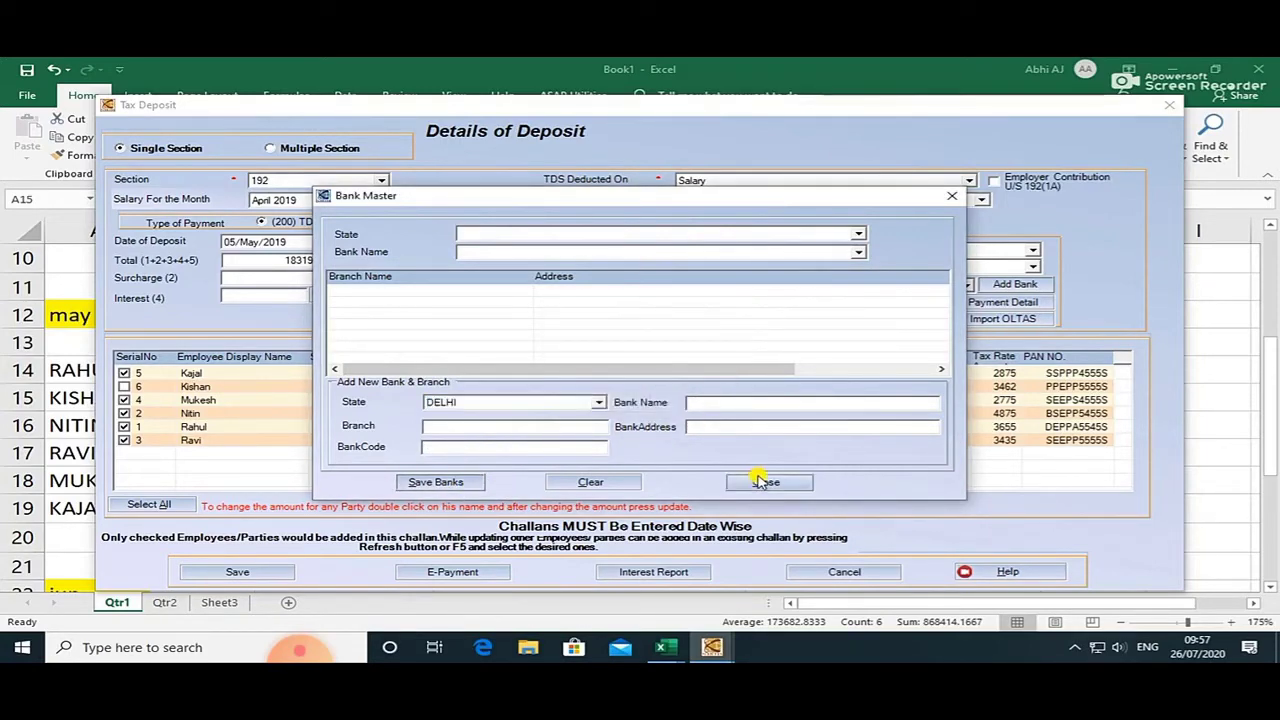
left_click(762, 482)
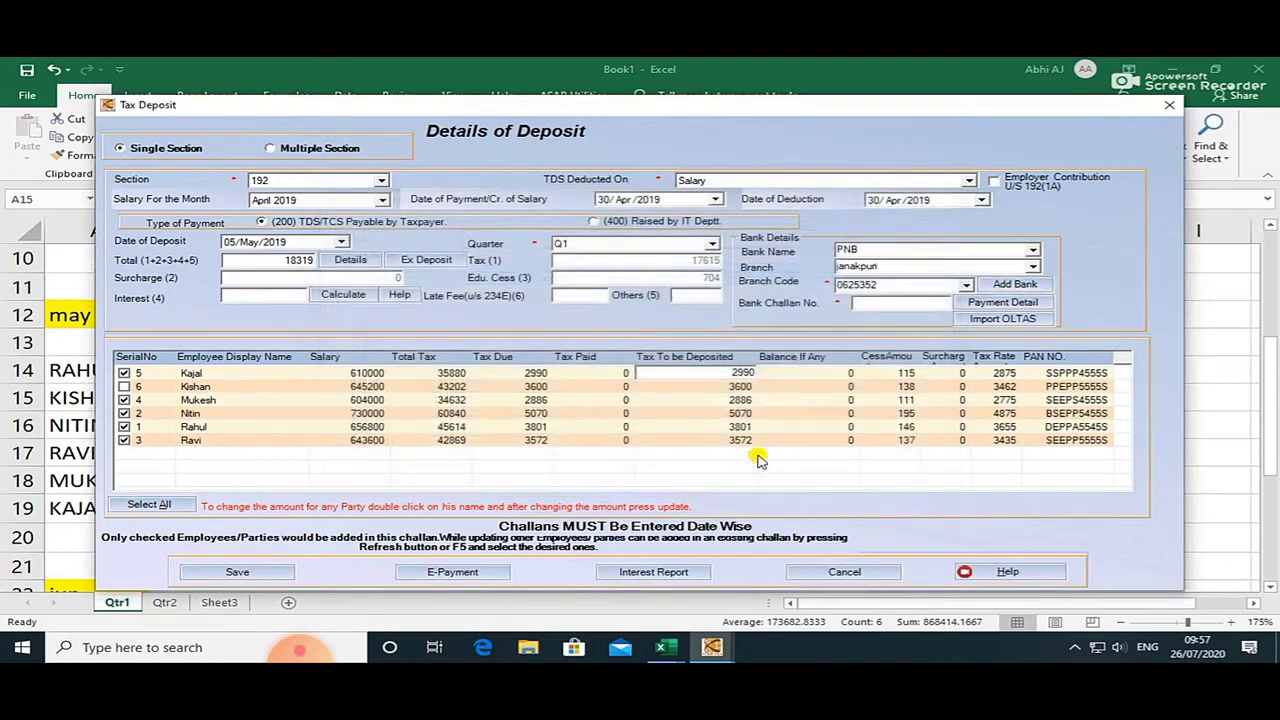
Enter 18319 as April's tds amount in Sheet3 cell E7.
left_click(881, 306)
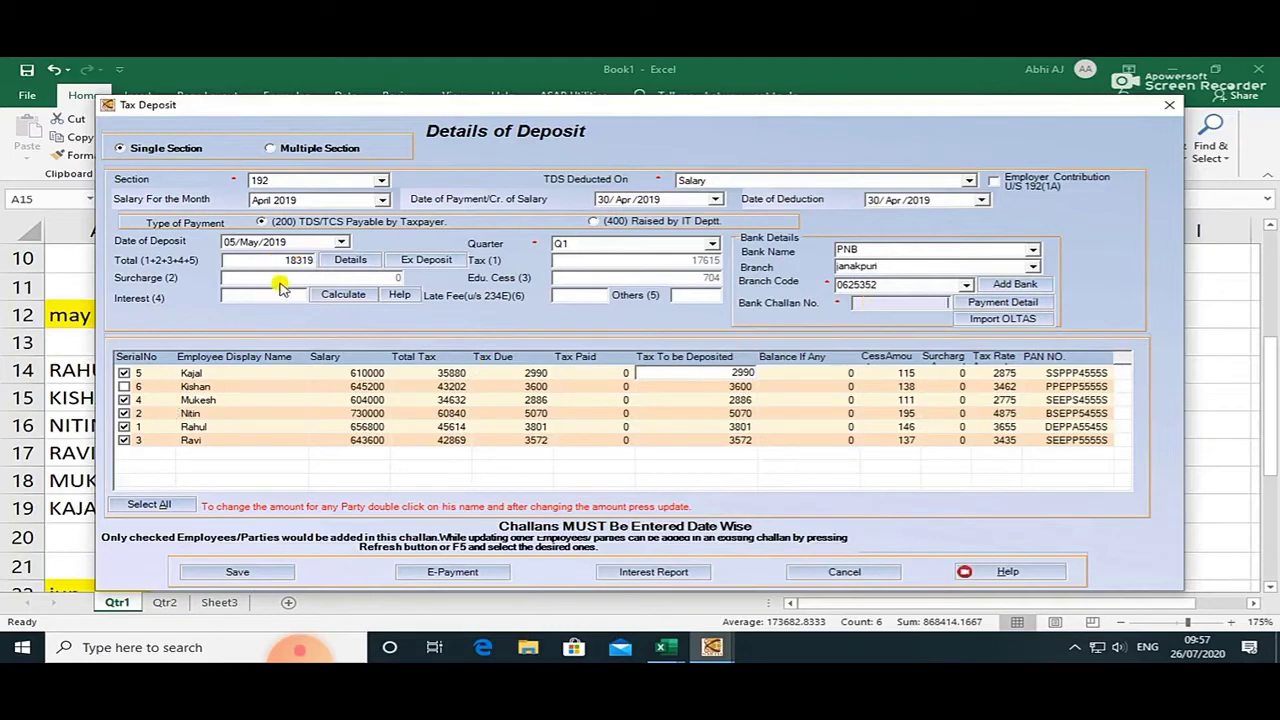
key("alt+Tab")
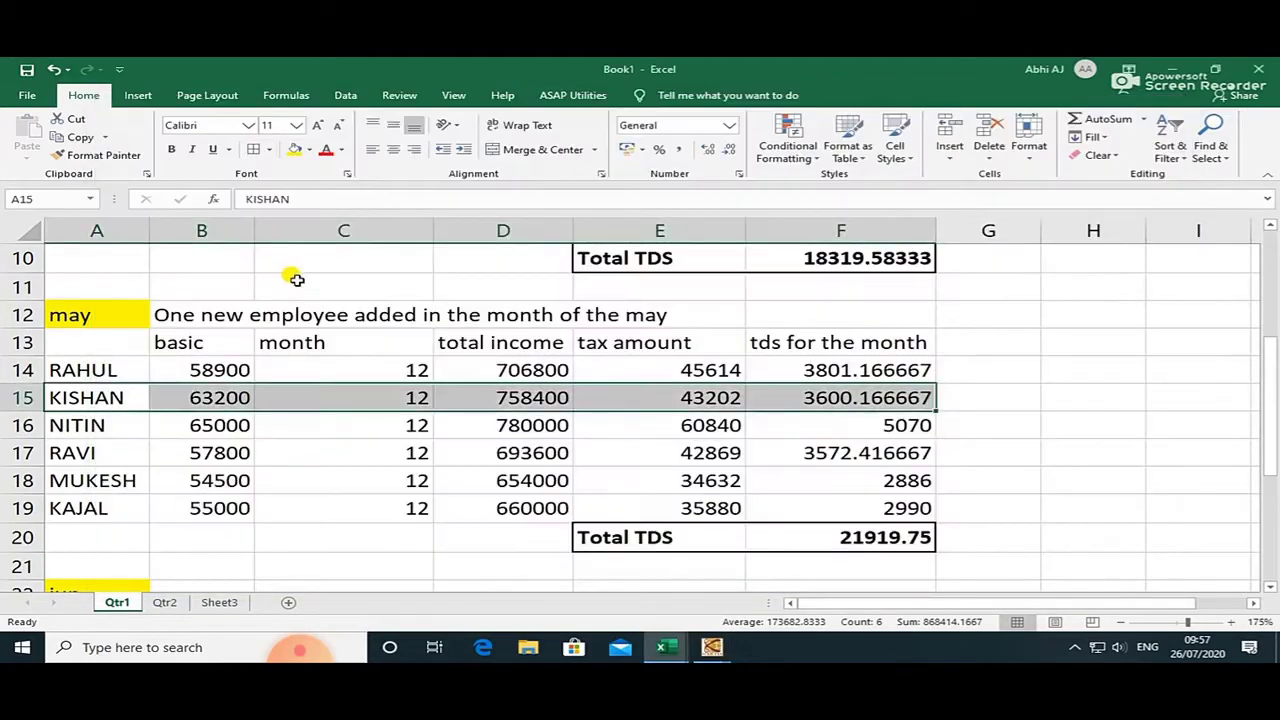
left_click(216, 602)
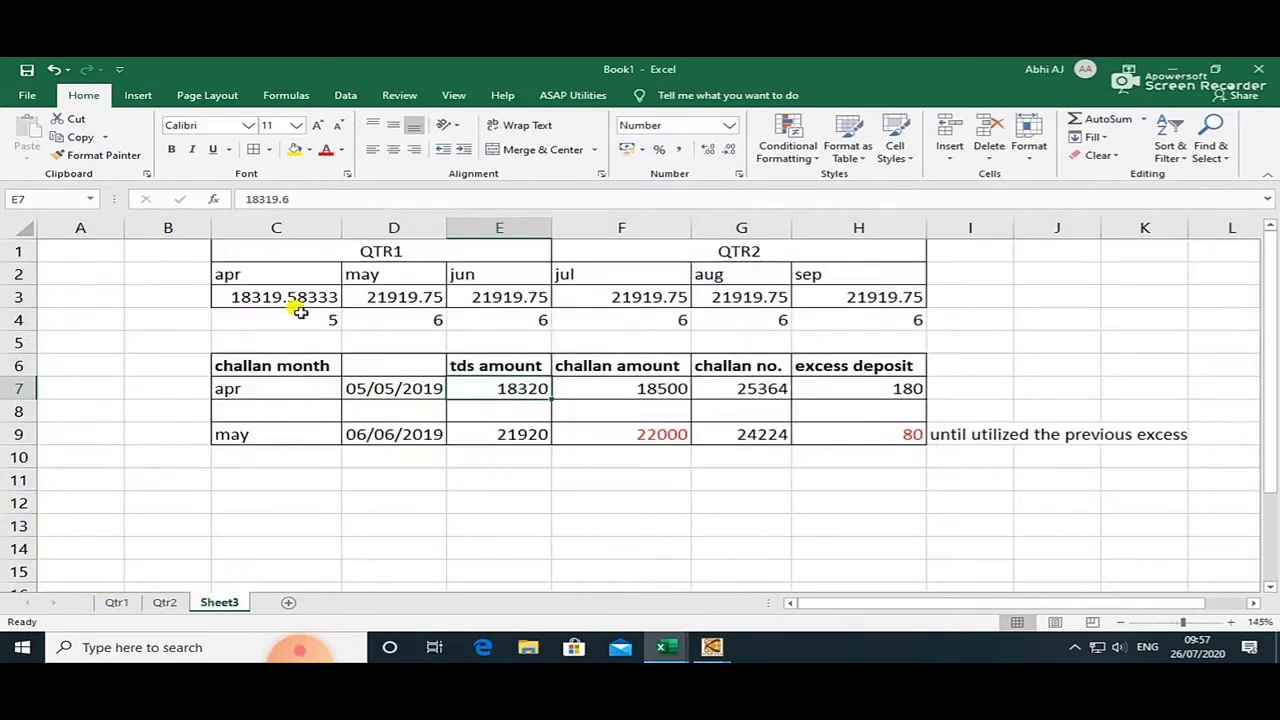
type("1")
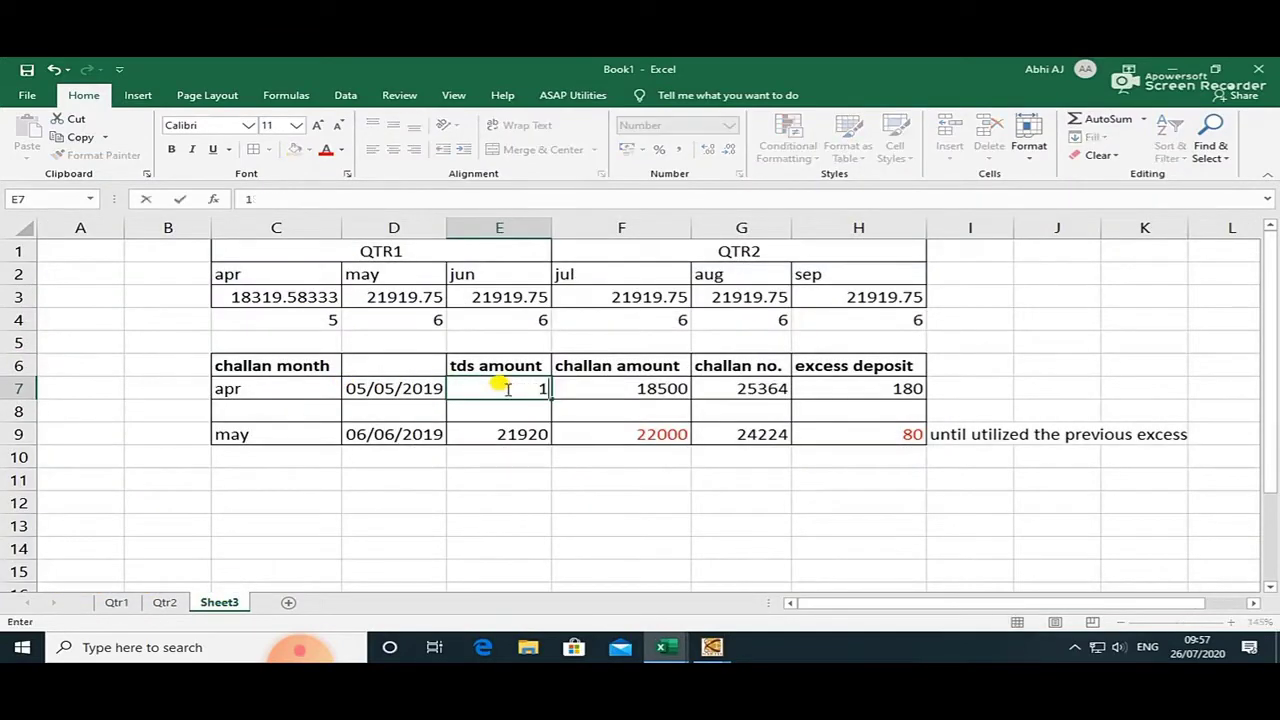
type("8319")
key("Return")
left_click(507, 388)
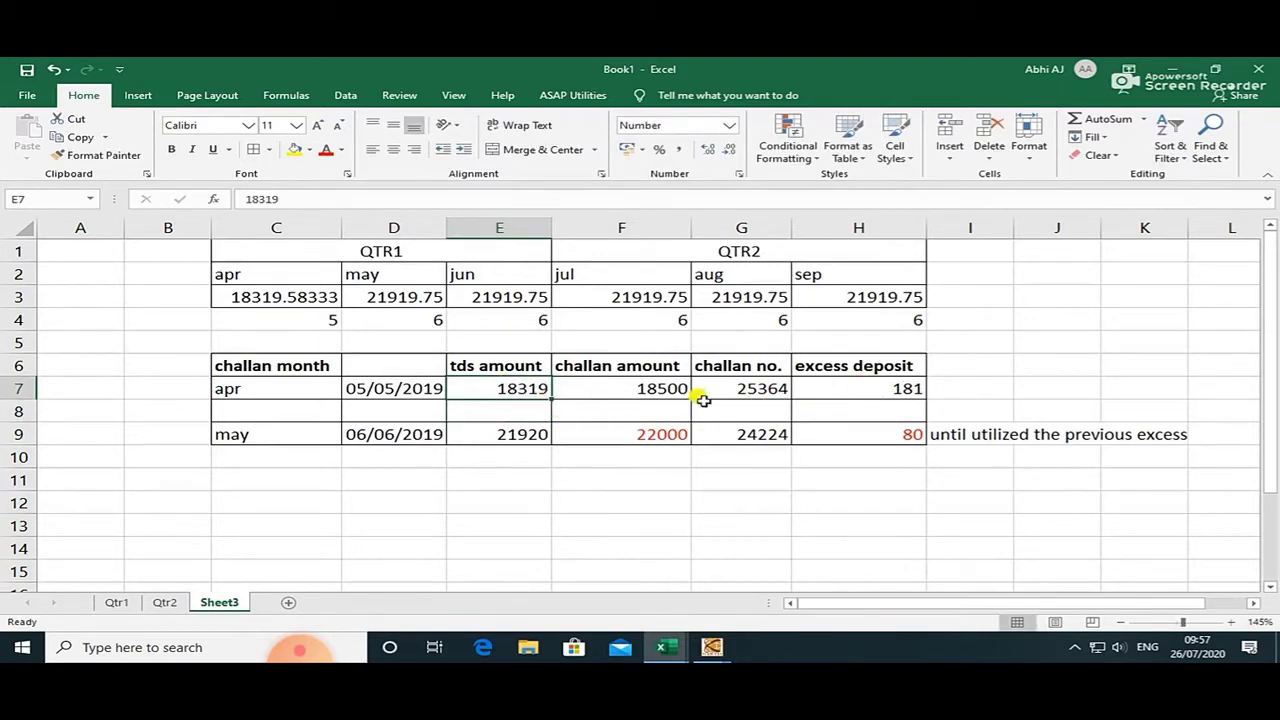
Compare the deposit form against April's 18500 challan amount in Excel, then return to the form.
key("alt+Tab")
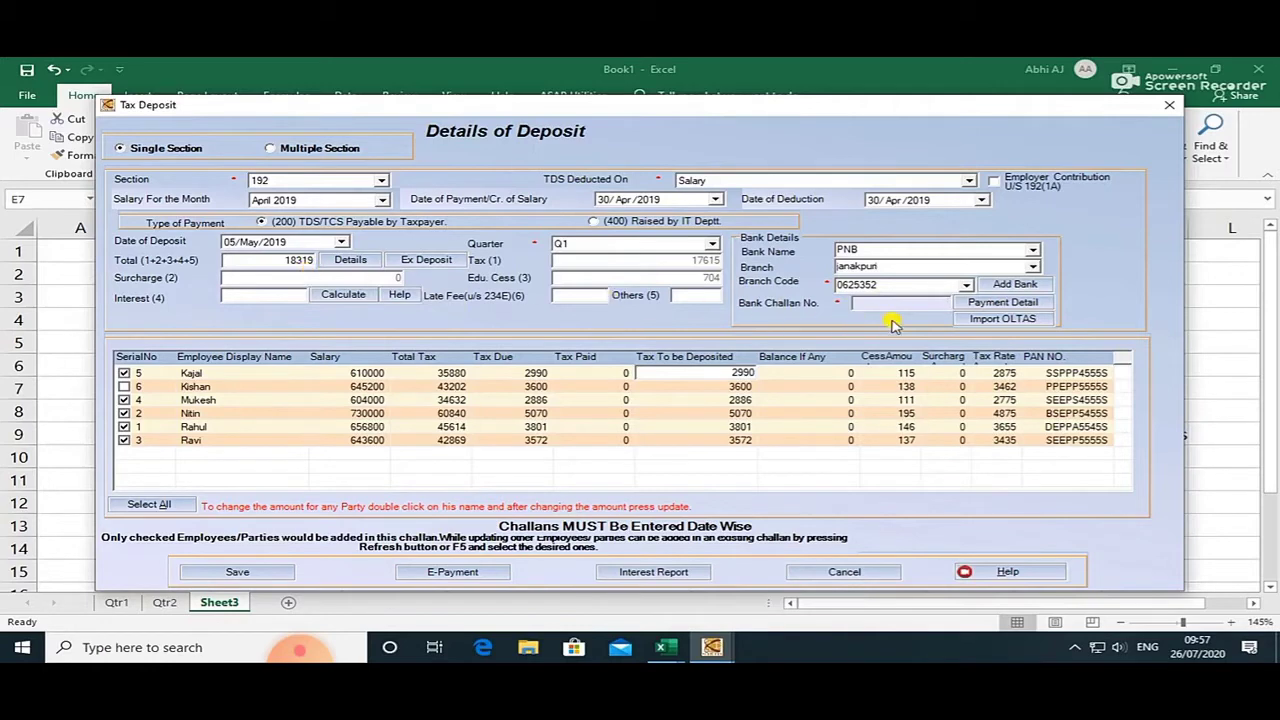
key("alt+Tab")
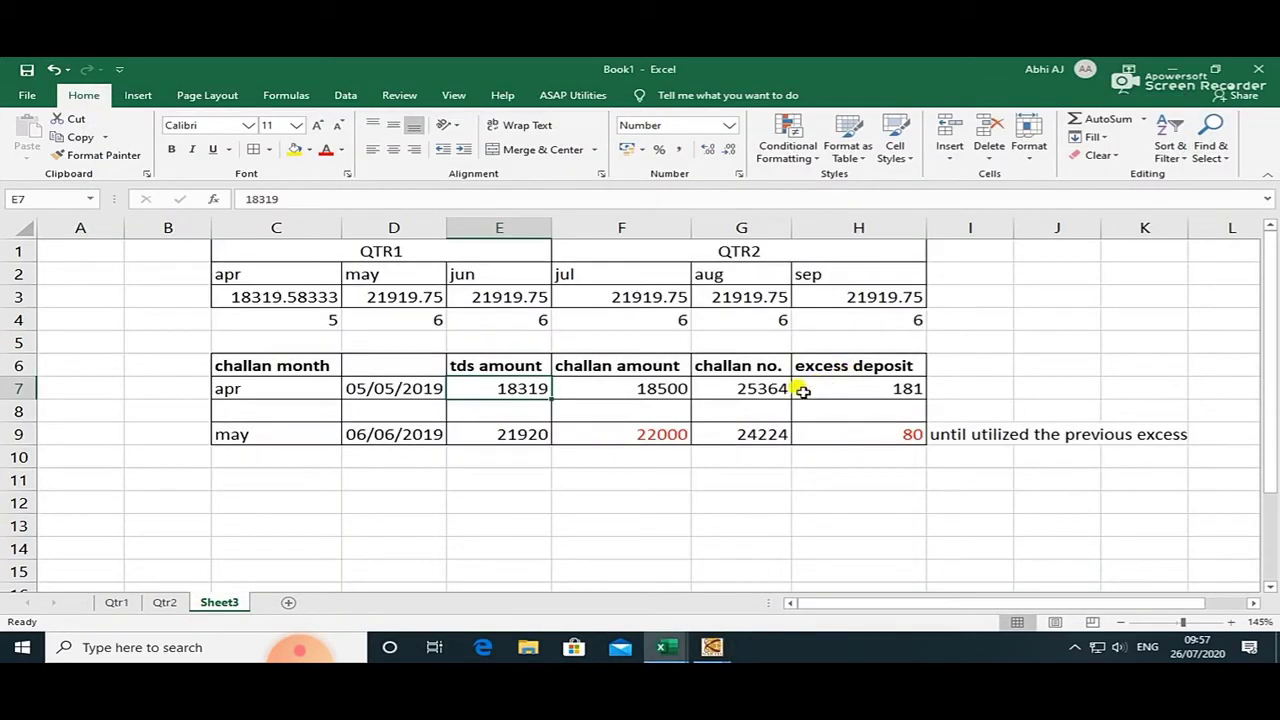
key("alt+Tab")
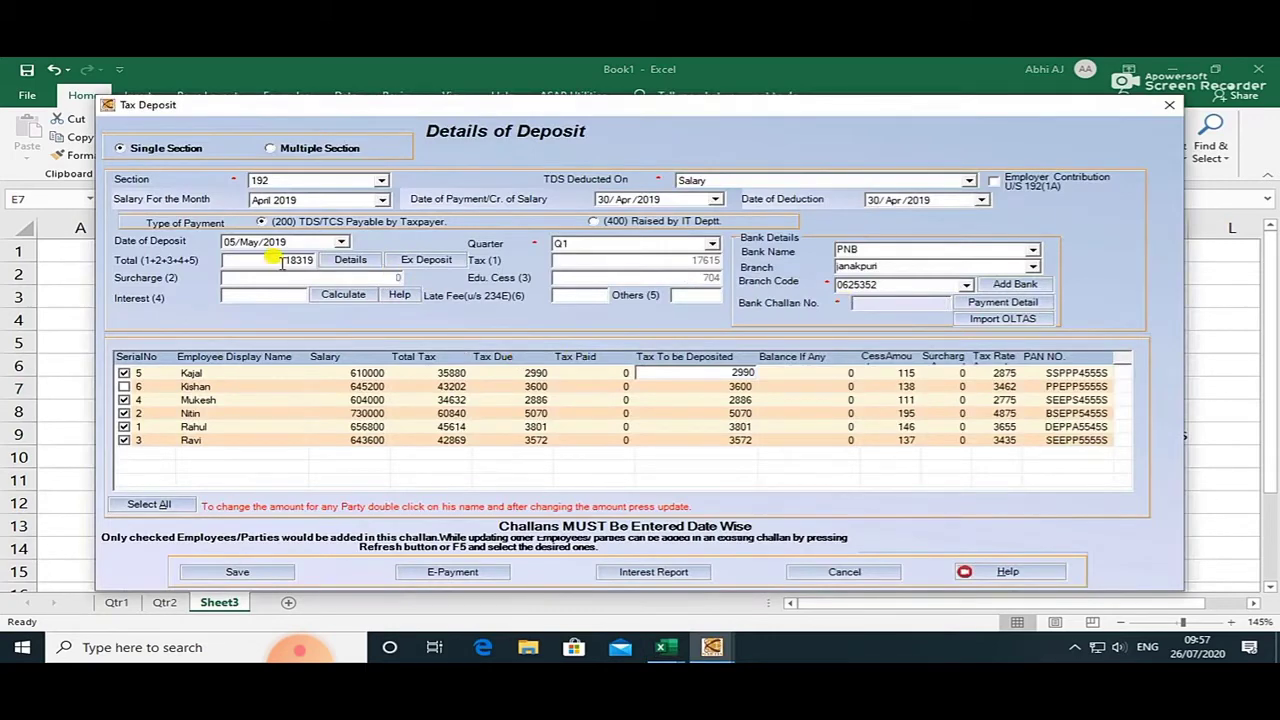
key("alt+Tab")
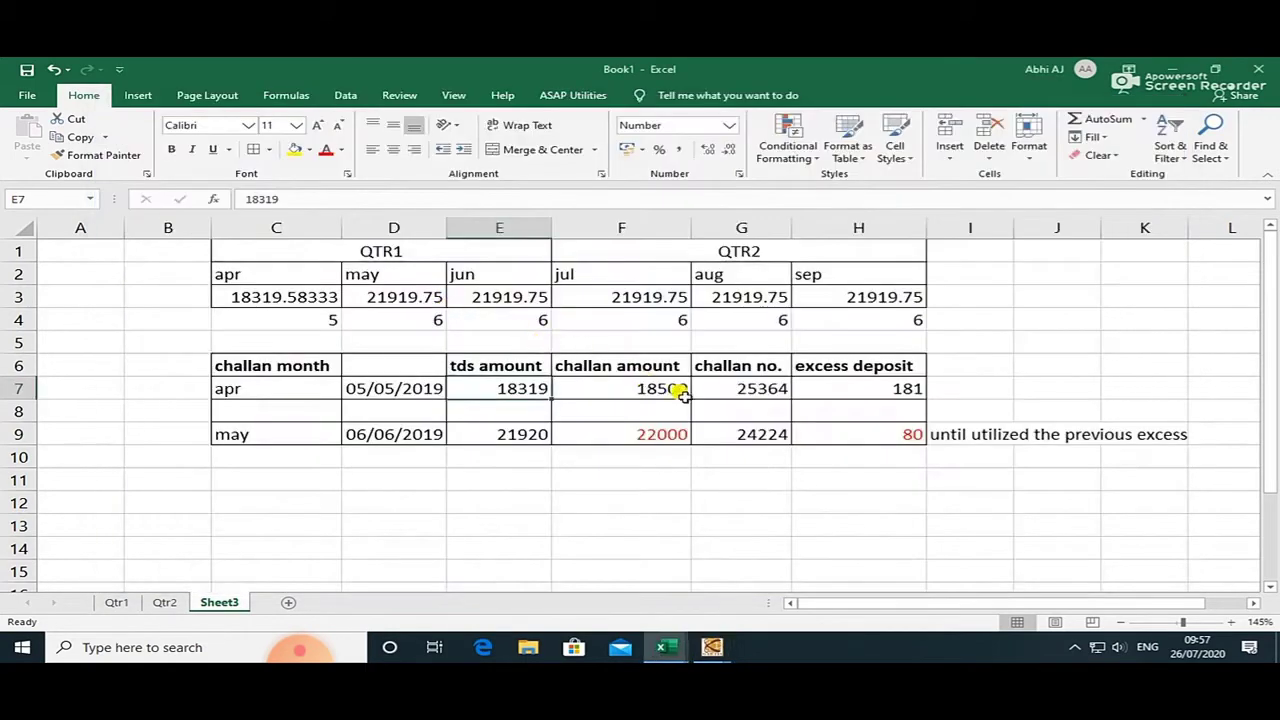
left_click(663, 390)
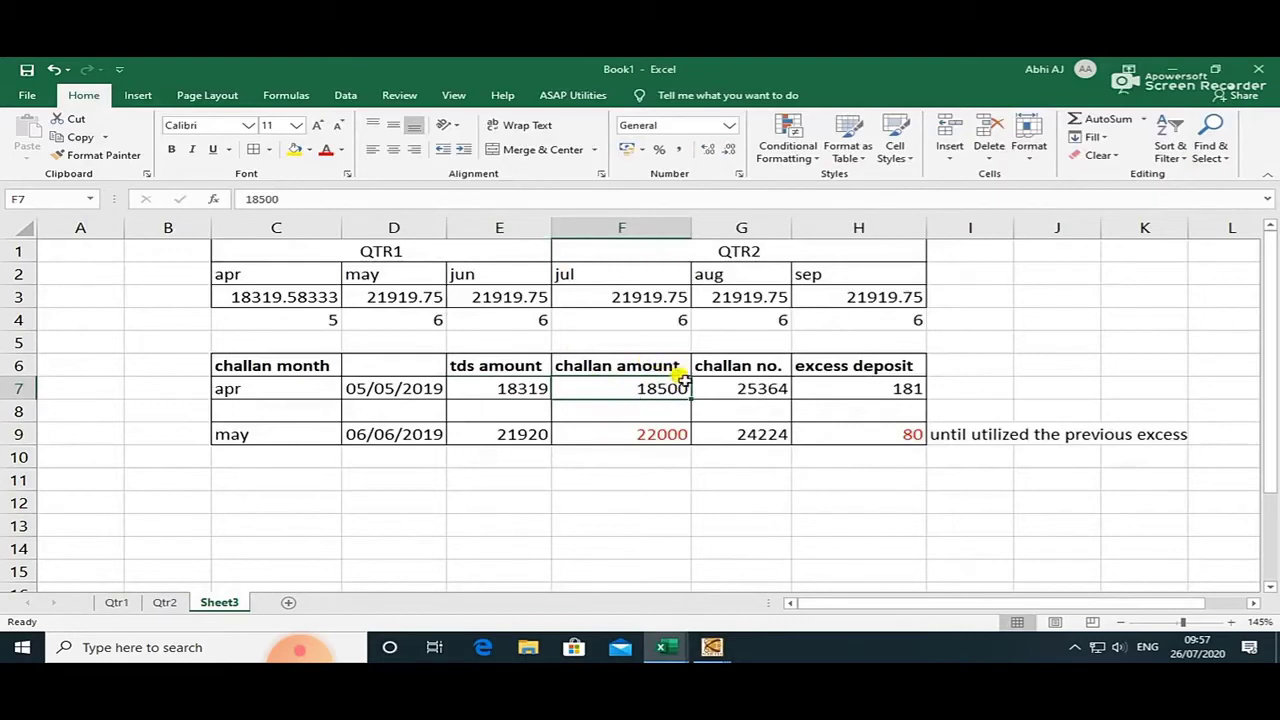
key("alt+Tab")
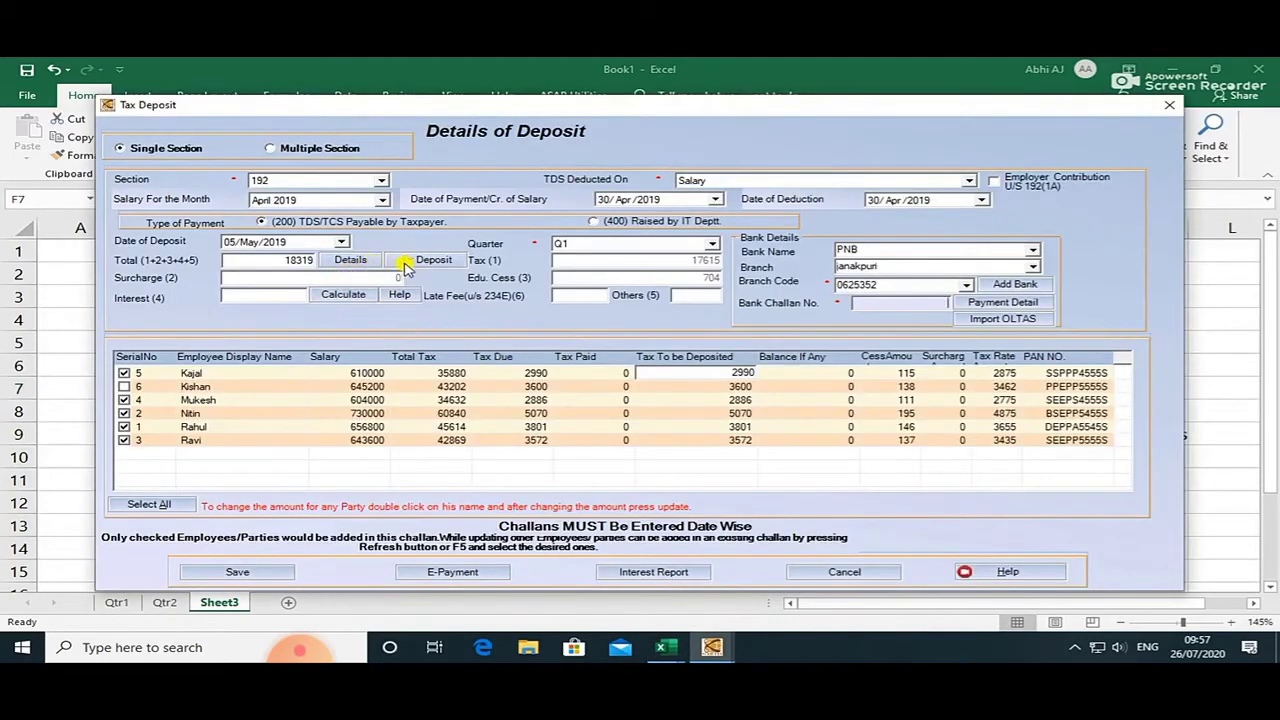
Enter 18500 as the challan's unutilised amount in Ex Deposit and confirm it.
left_click(409, 262)
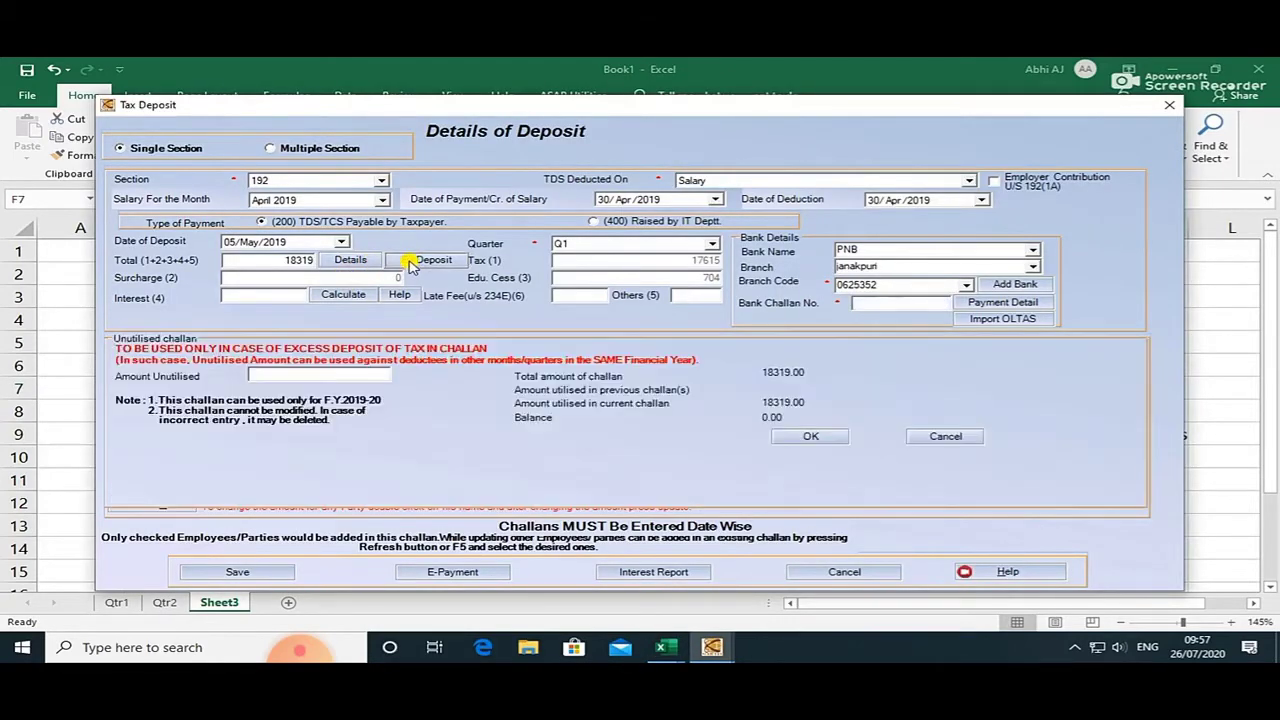
left_click(334, 375)
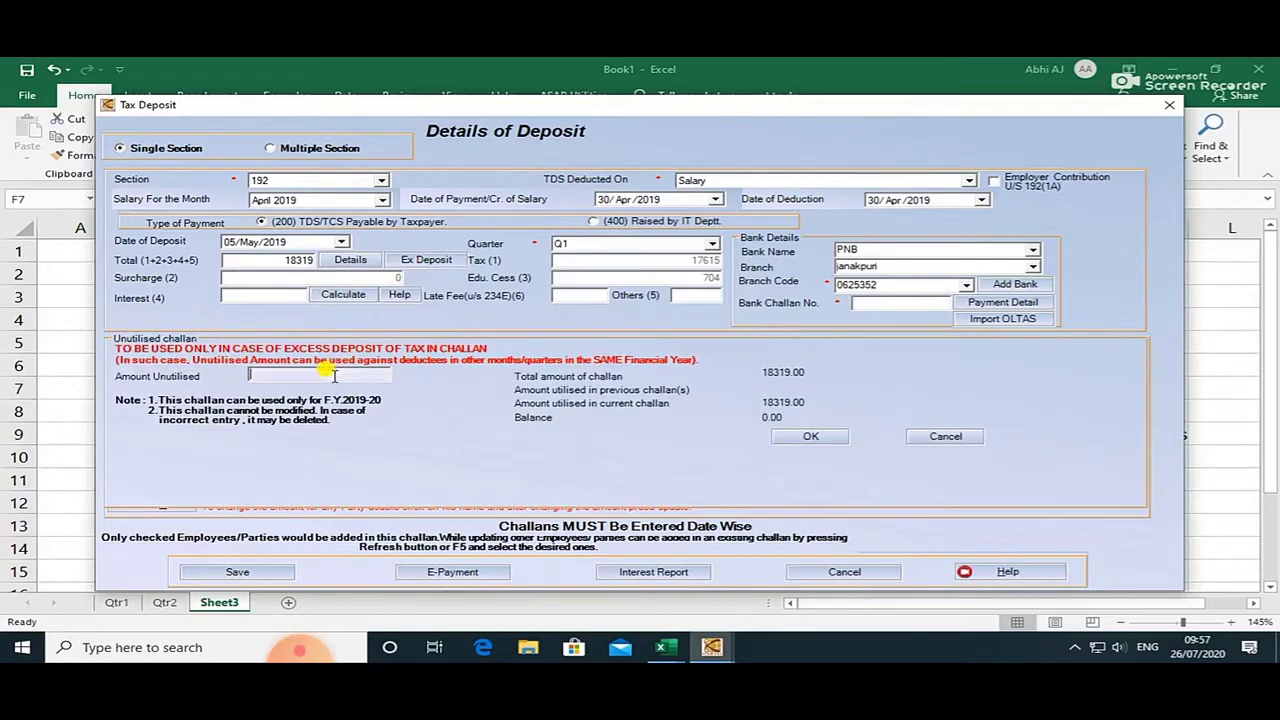
type("18")
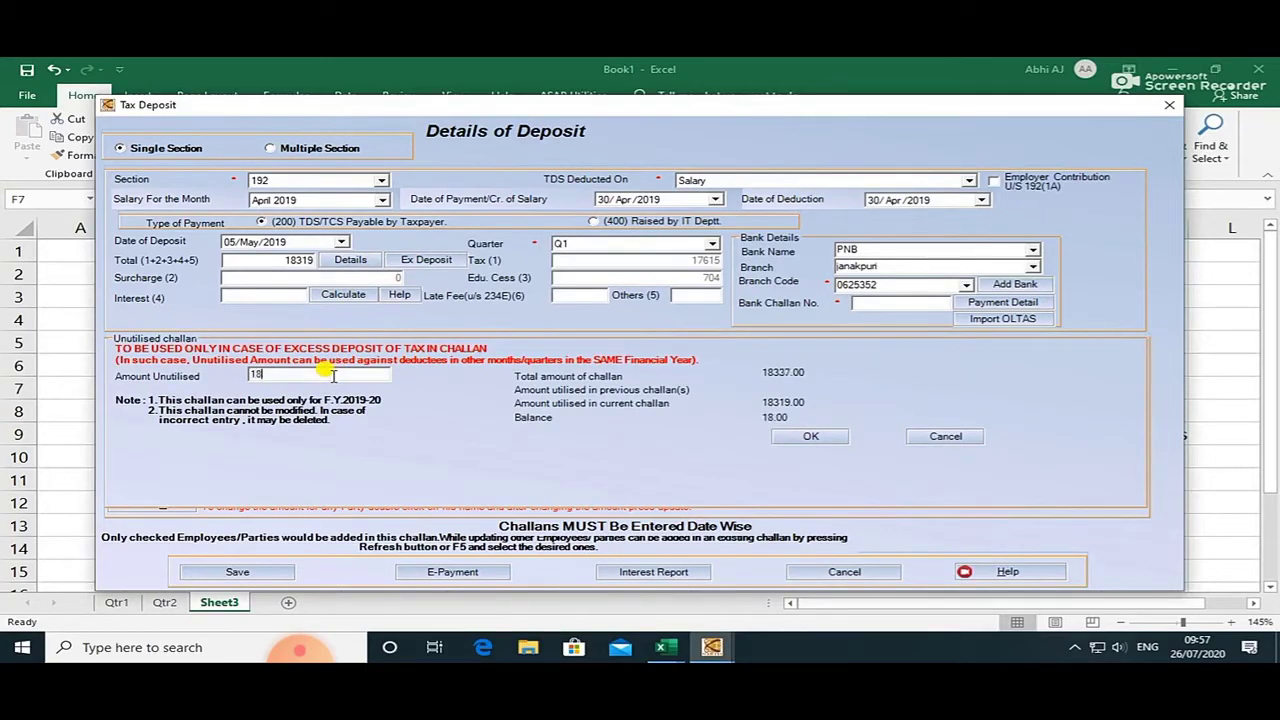
key("alt+Tab")
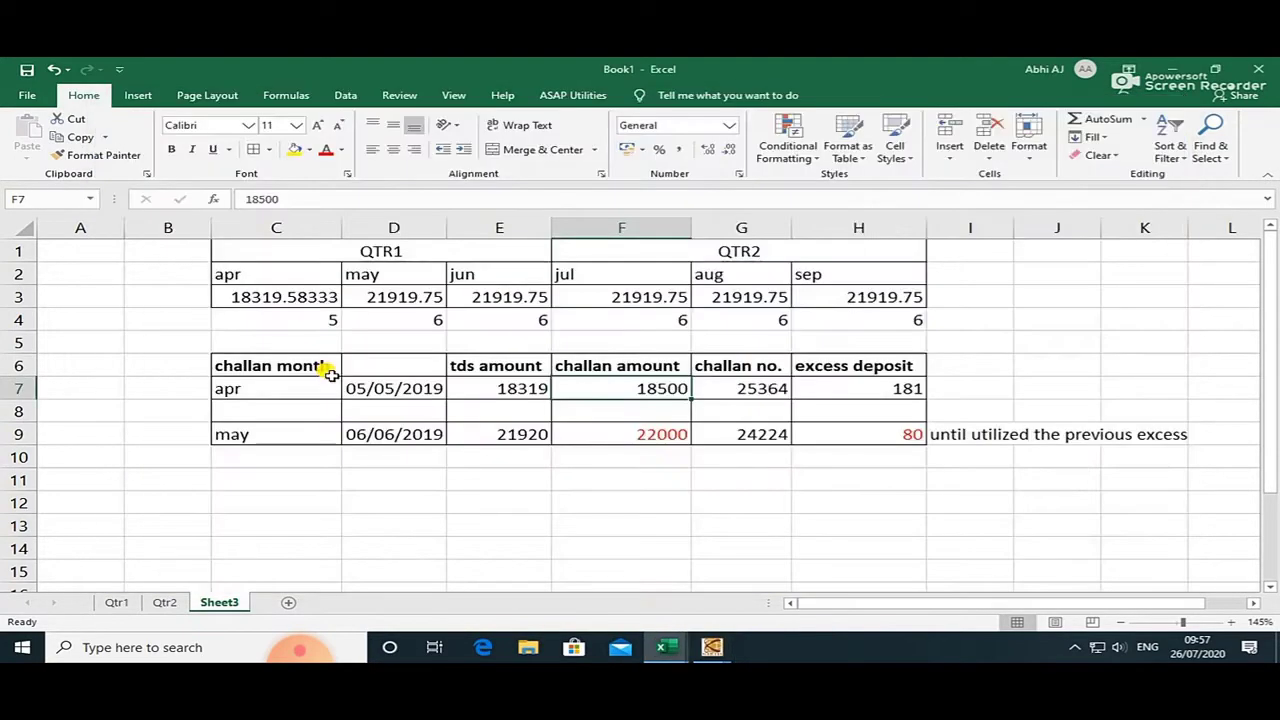
key("alt+Tab")
type("50")
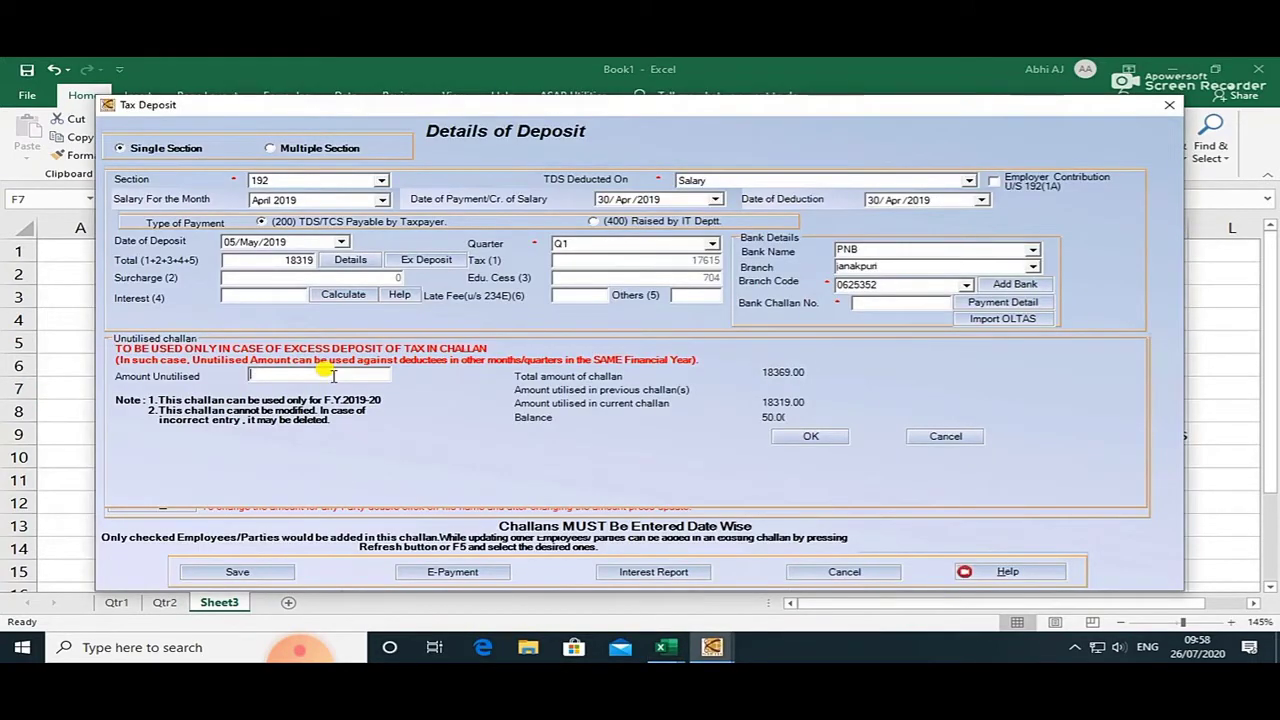
type("18500")
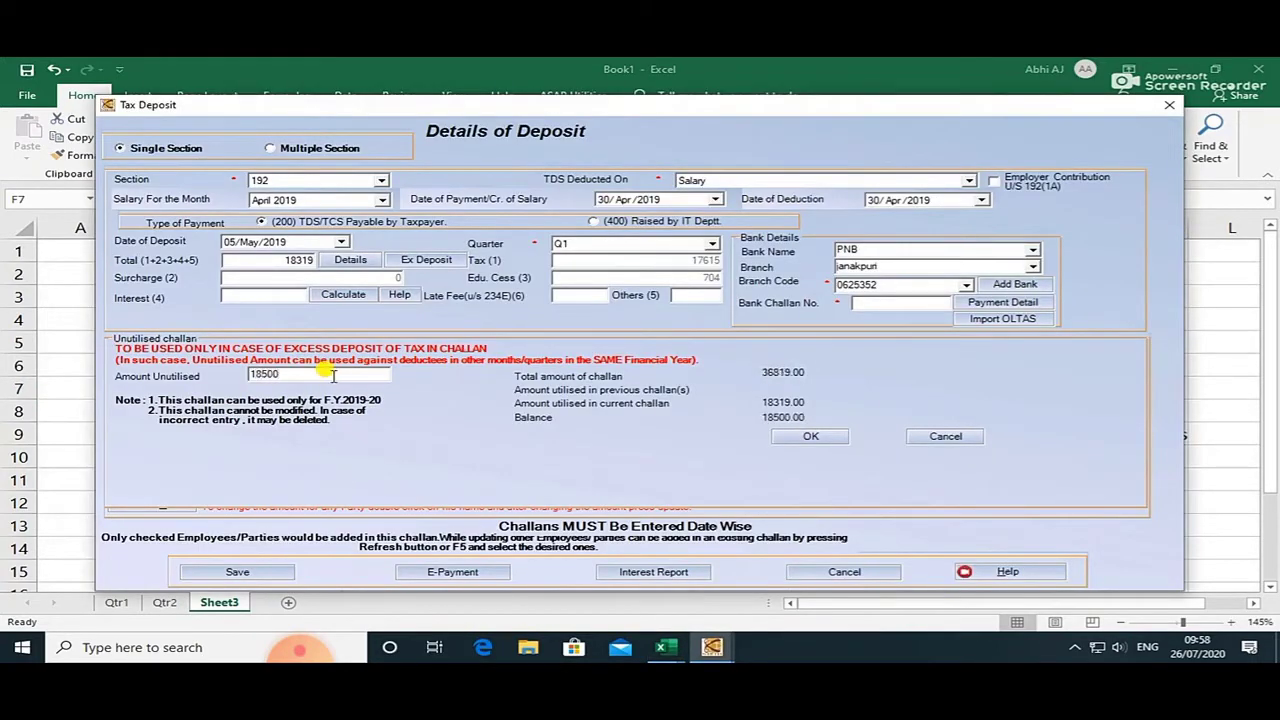
left_click(797, 440)
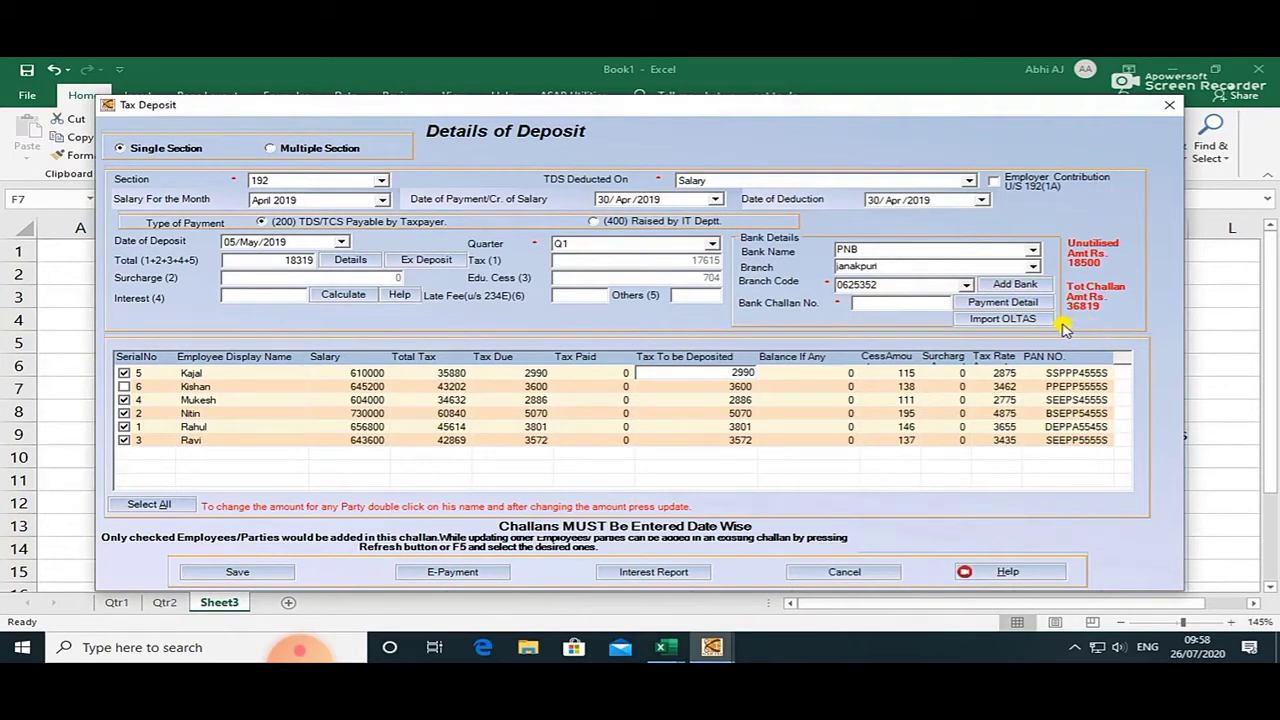
Cancel the unutilised entry and abandon the deposit form without saving.
left_click(418, 262)
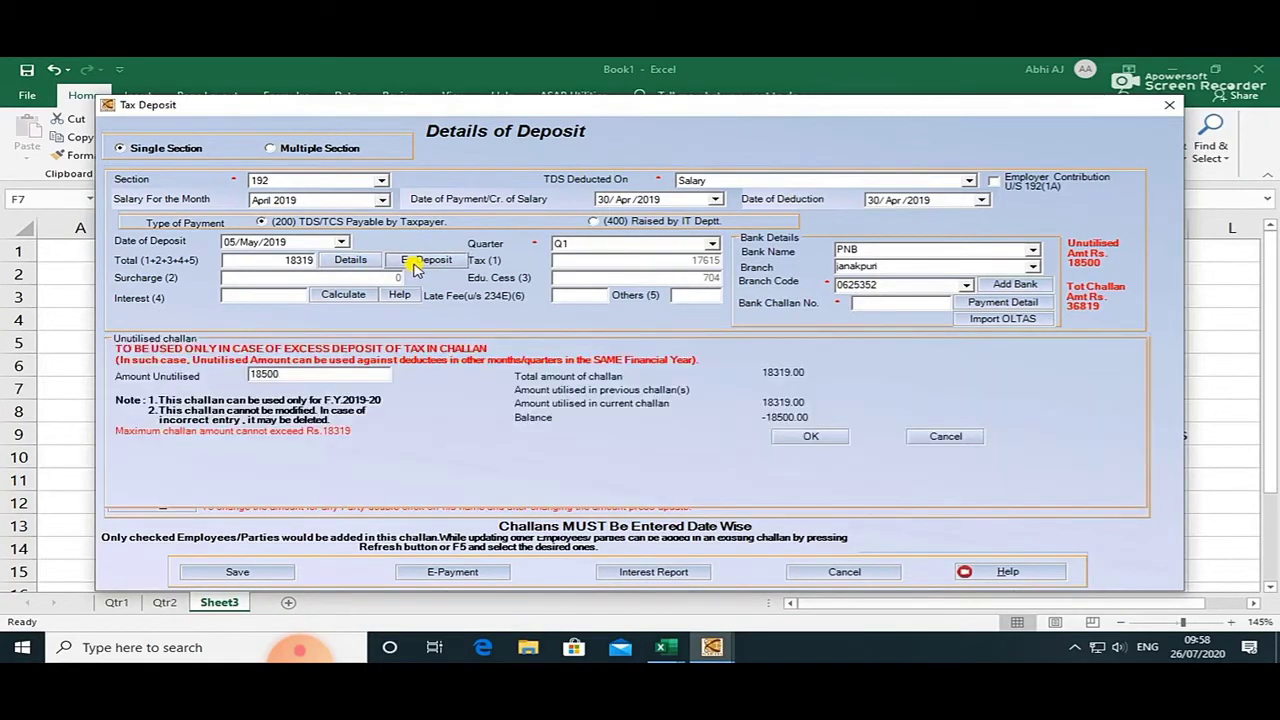
left_click(948, 437)
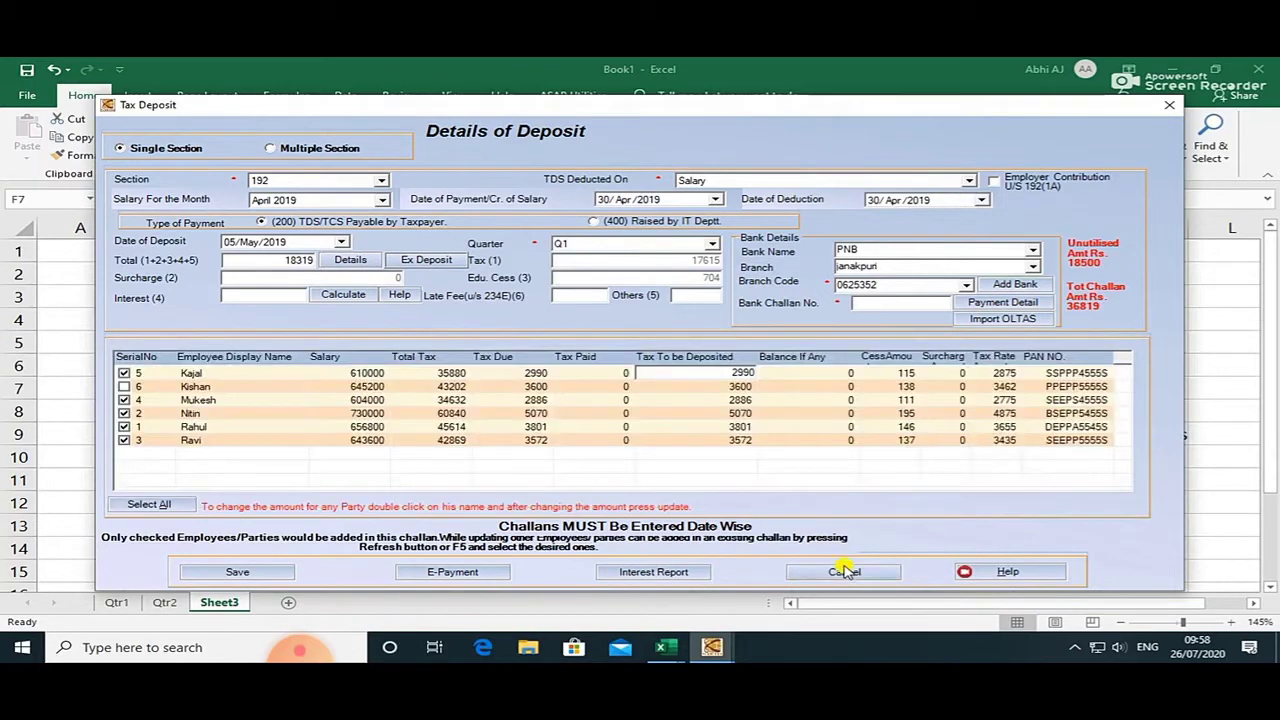
left_click(844, 571)
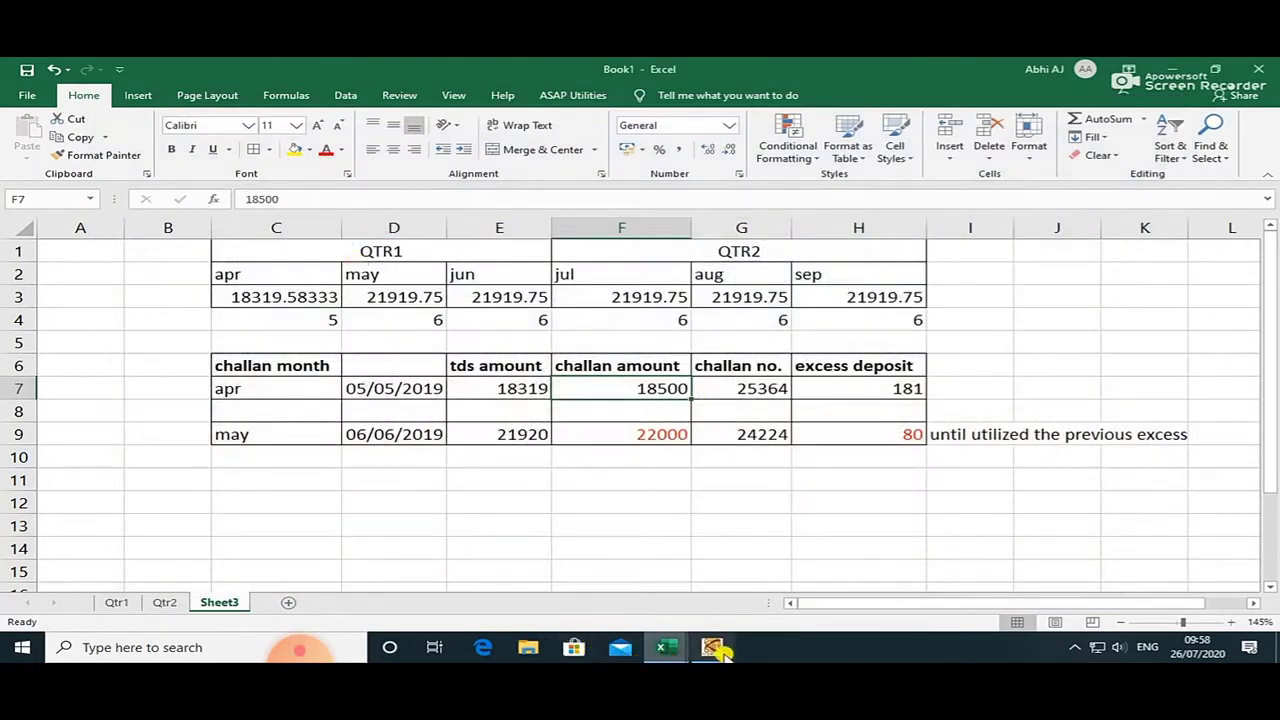
Find no existing deposit record to modify and start a new tax deposit record.
left_click(711, 647)
left_click(160, 86)
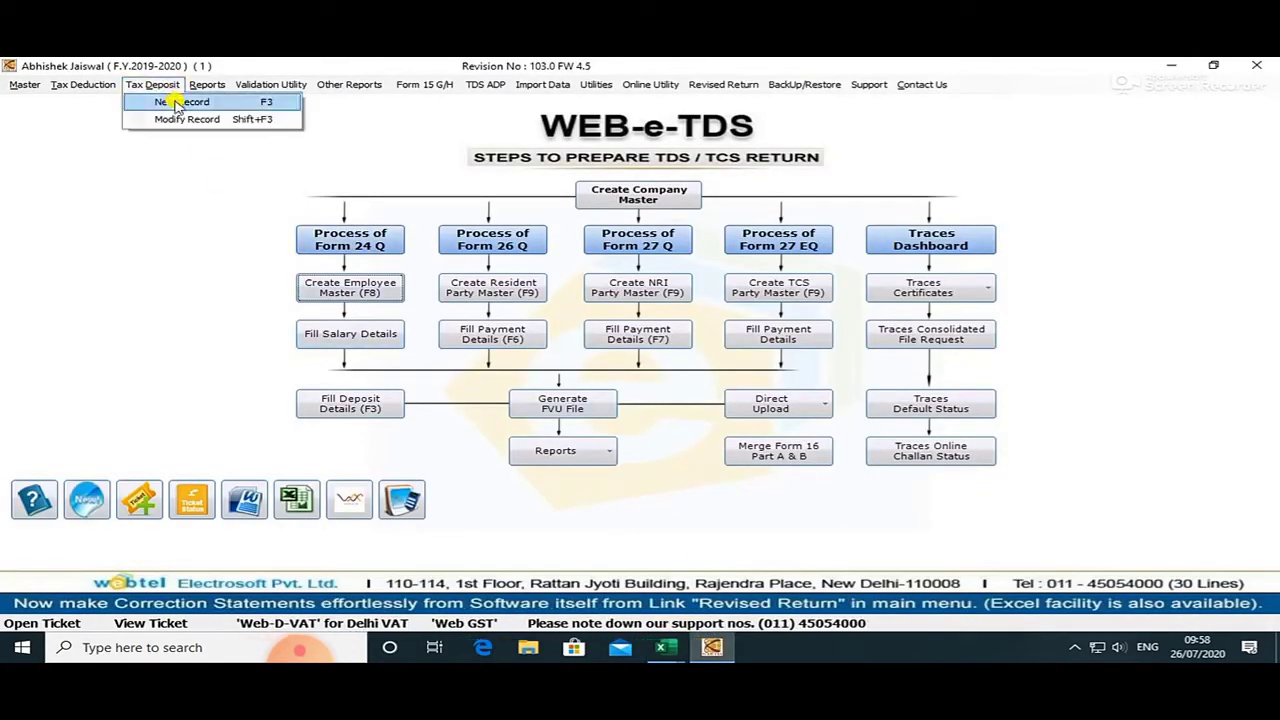
left_click(177, 119)
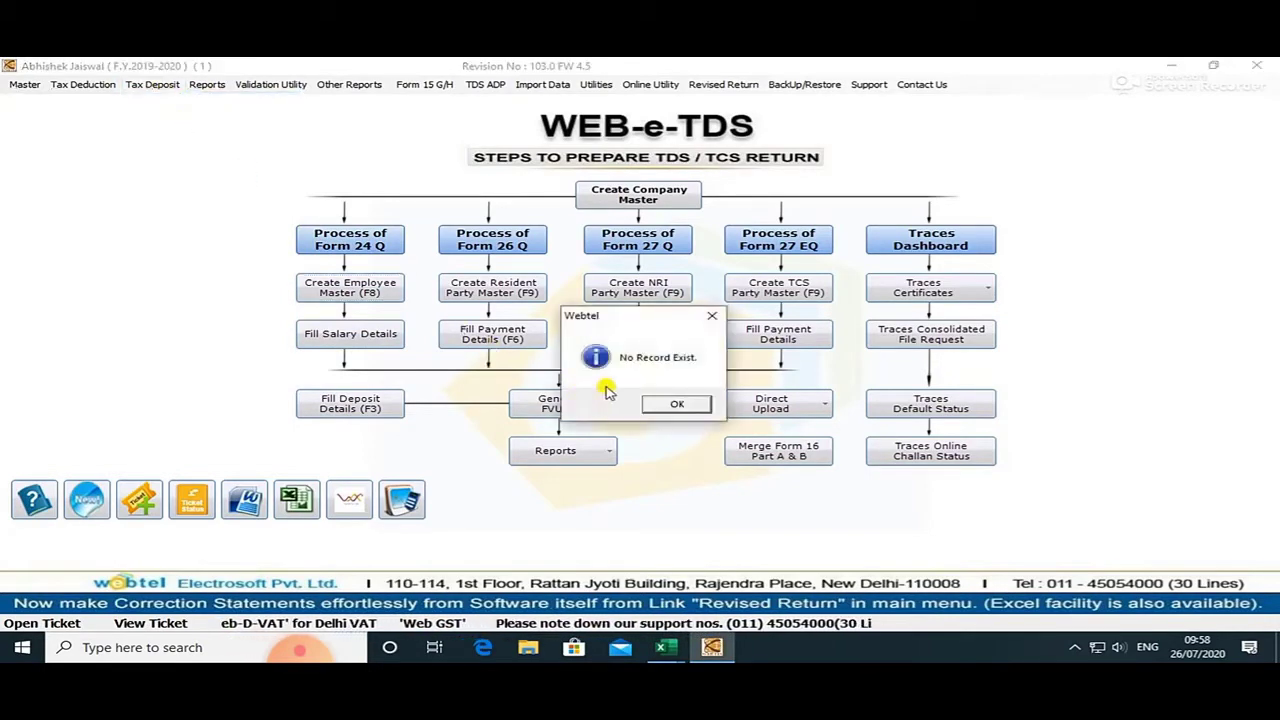
left_click(677, 404)
left_click(885, 120)
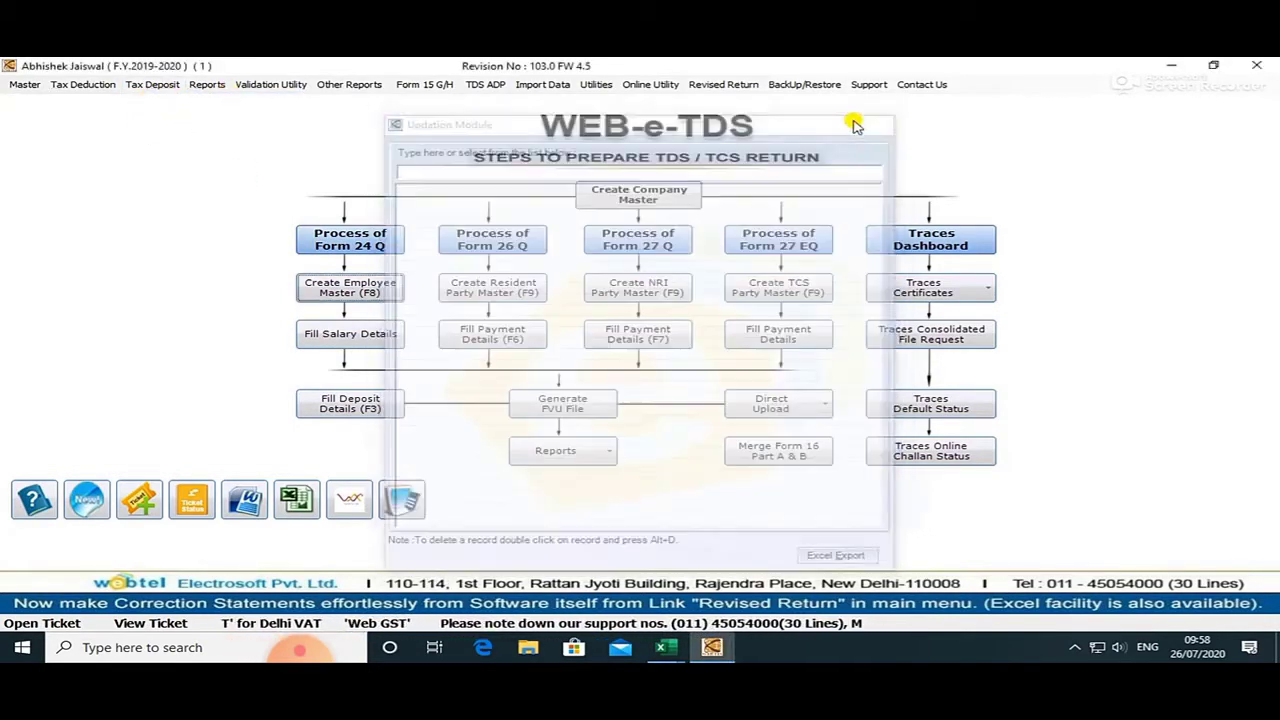
left_click(152, 85)
left_click(170, 102)
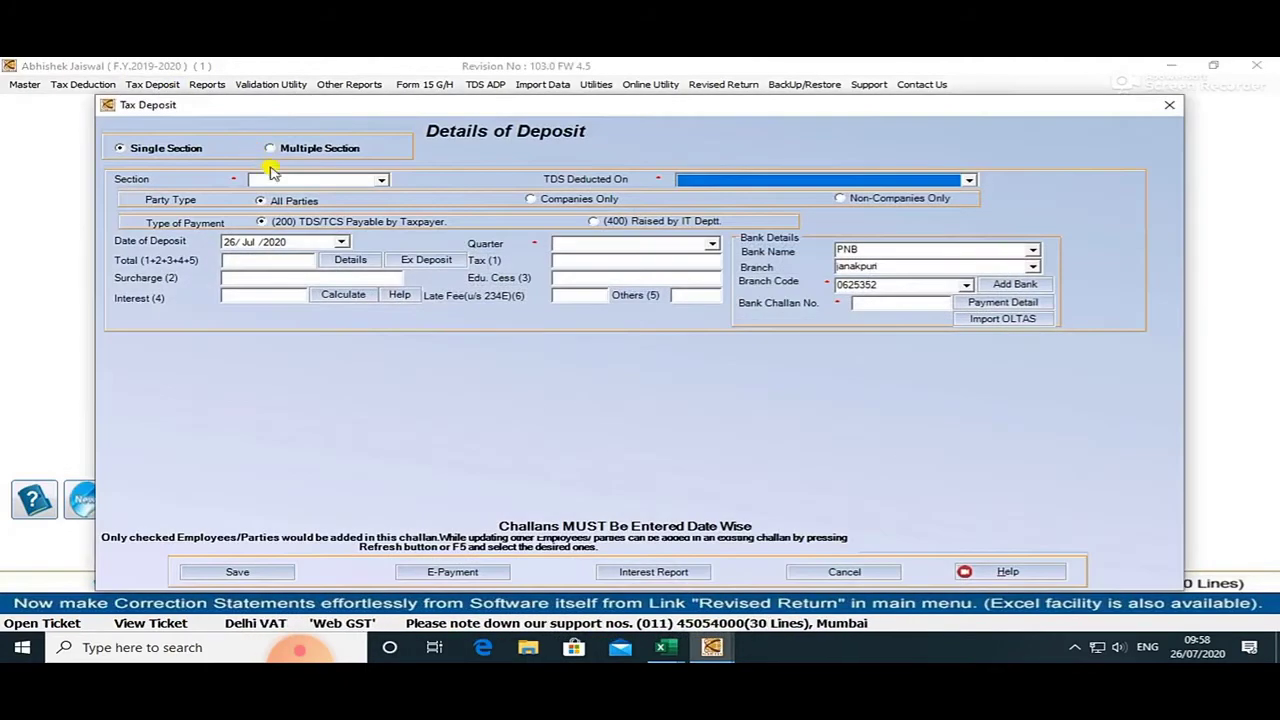
Set section 192, salary month April 2019 and deposit date 05/May/2019.
left_click(300, 180)
left_click(297, 197)
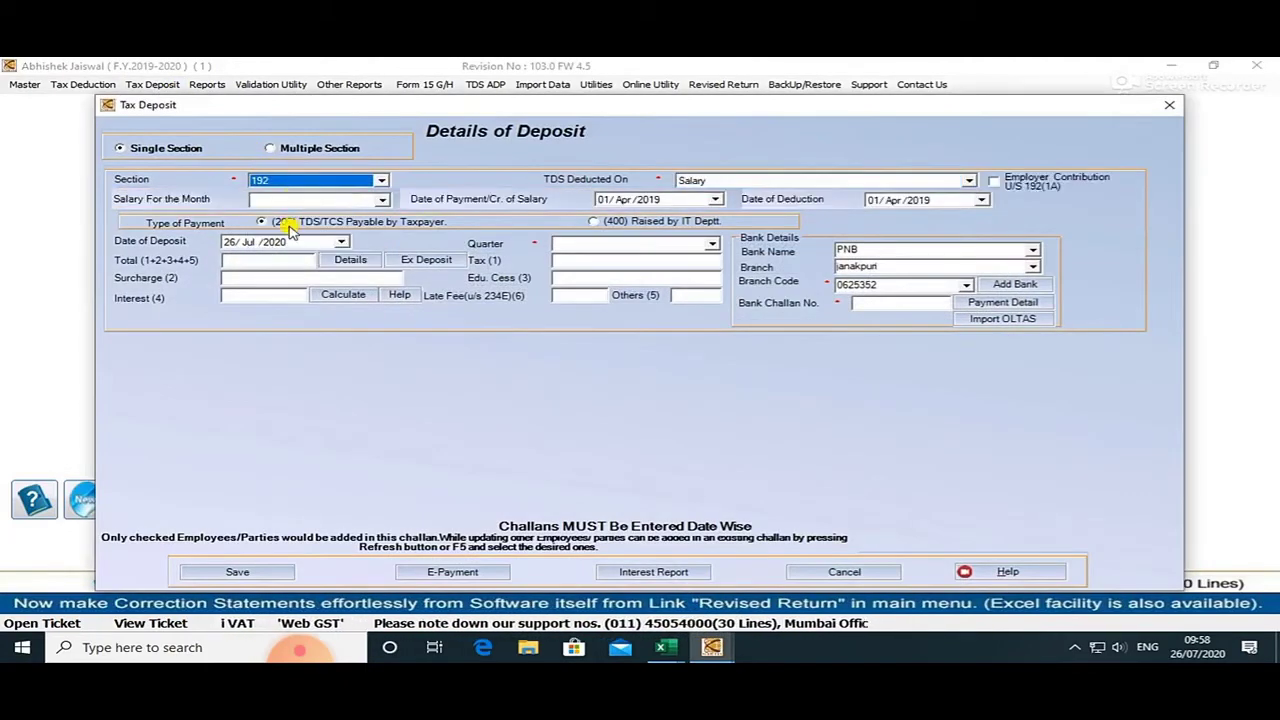
left_click(292, 200)
left_click(286, 218)
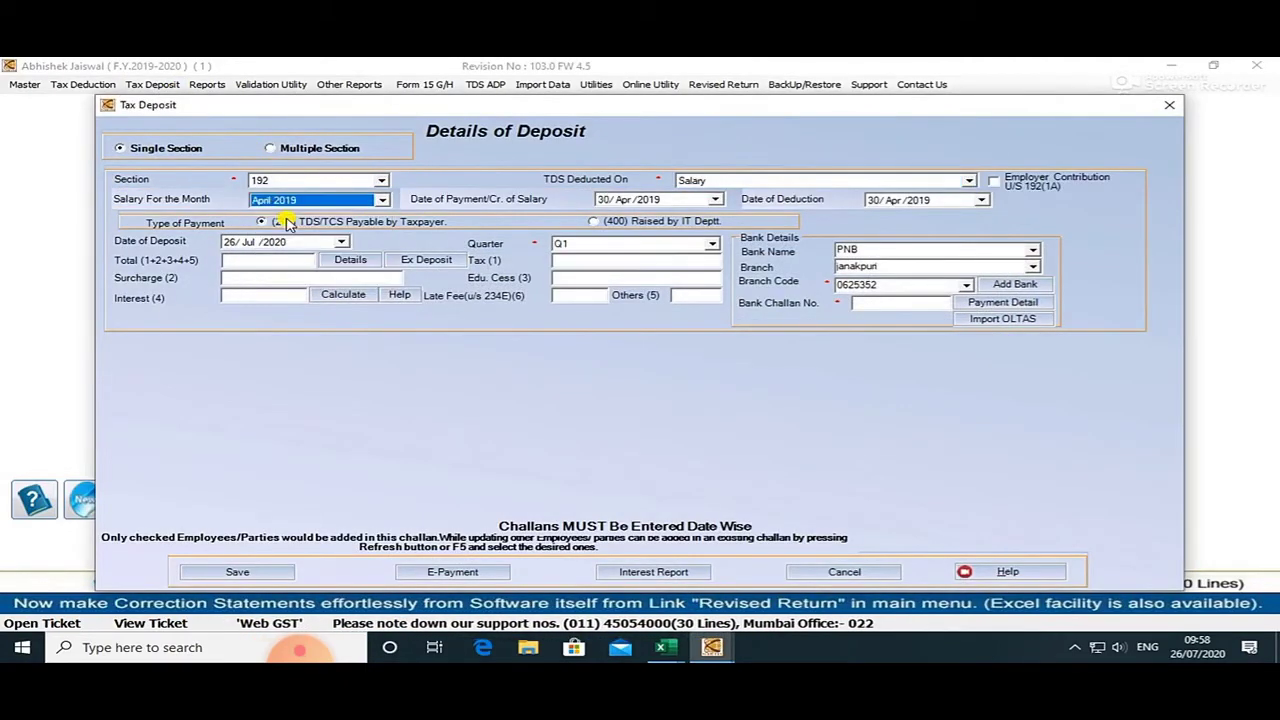
left_click(345, 243)
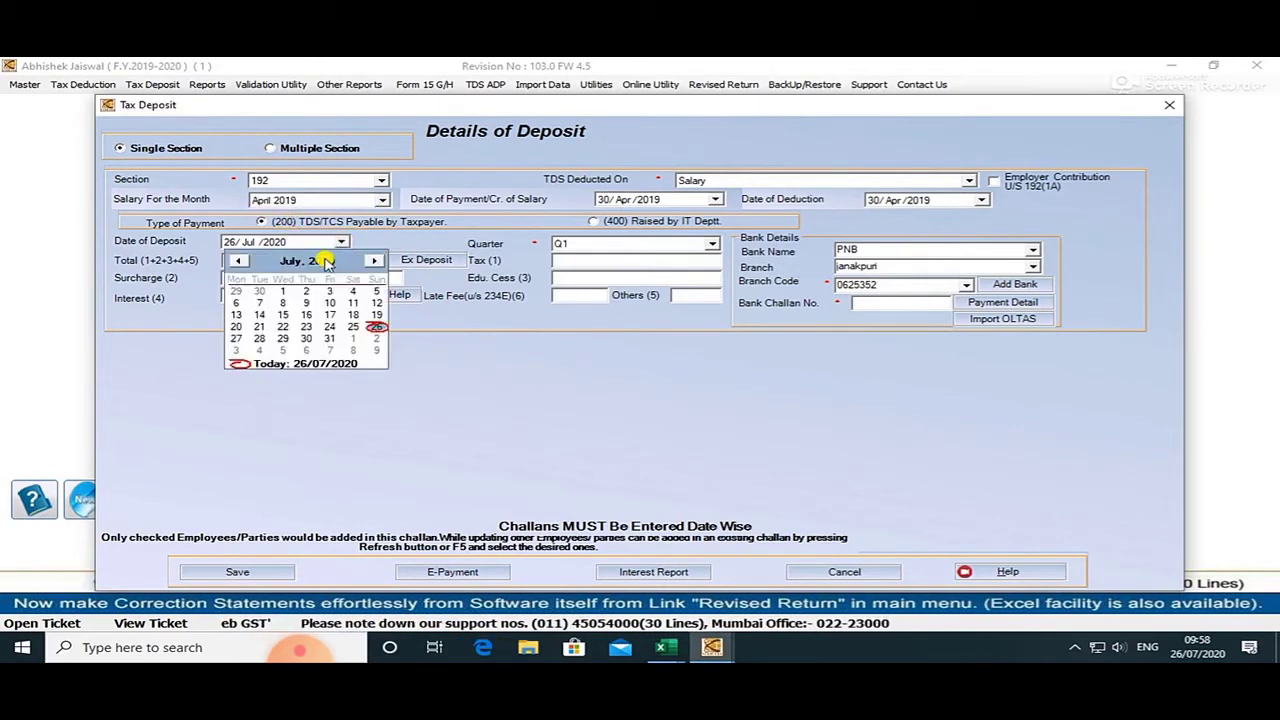
left_click(323, 260)
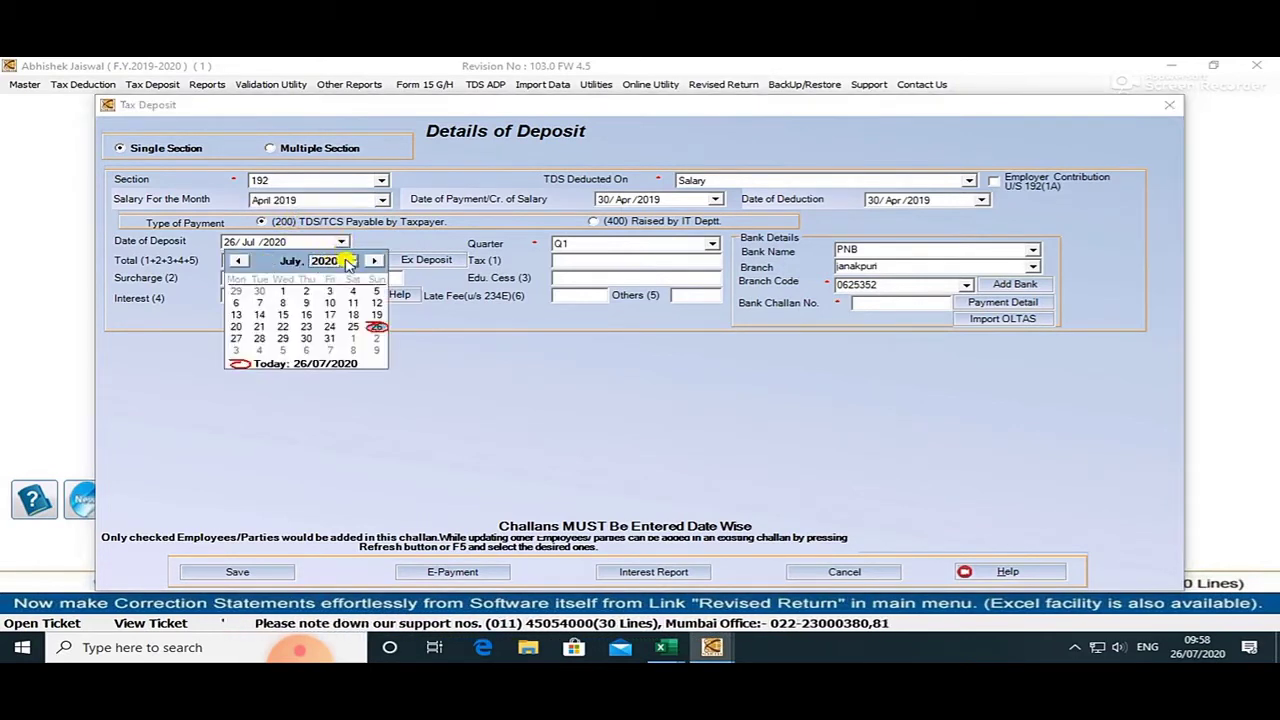
left_click(349, 264)
left_click(239, 260)
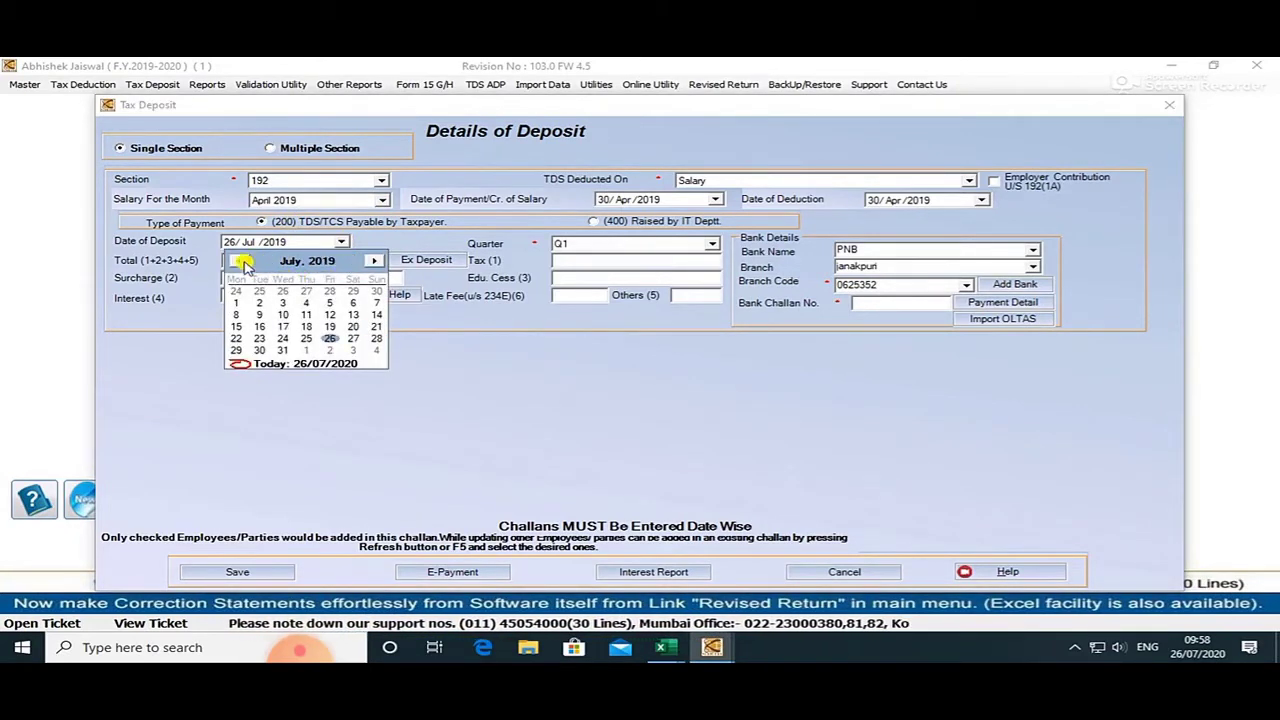
left_click(239, 260)
left_click(239, 260)
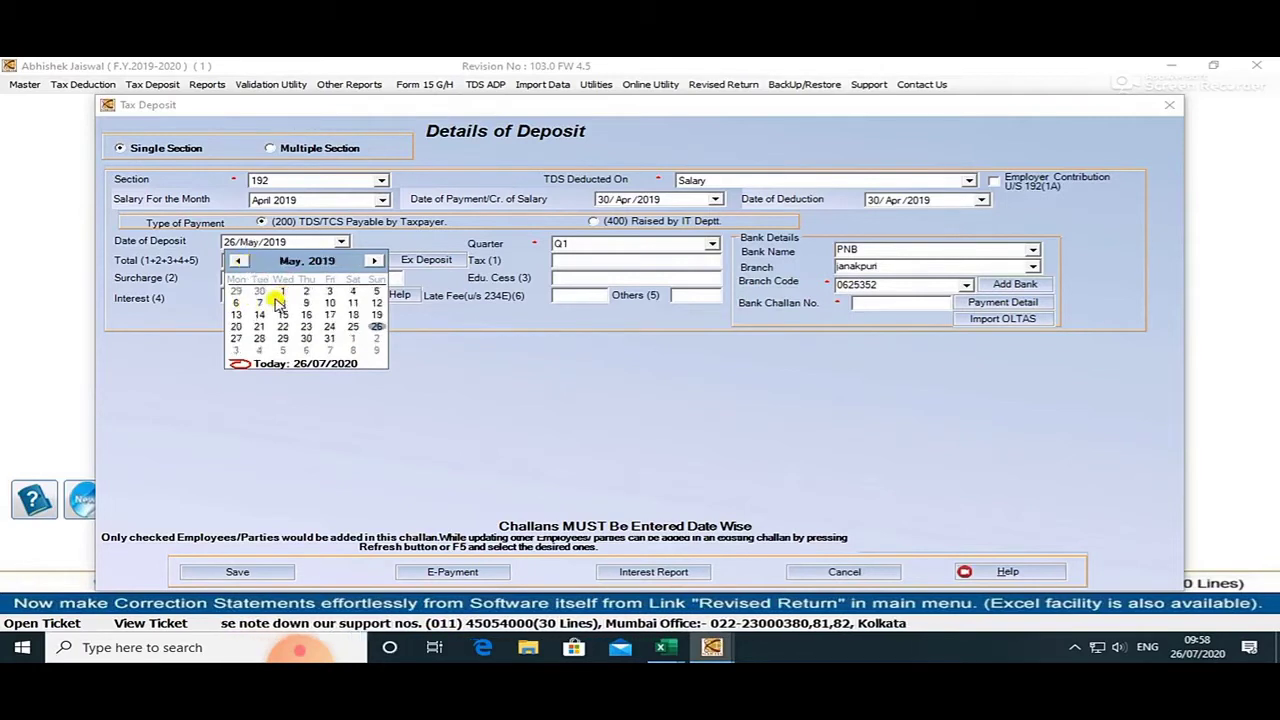
left_click(377, 291)
Load employees' tax, exclude serial 6 for a total of 18319, and open the unutilised challan entry.
left_click(347, 265)
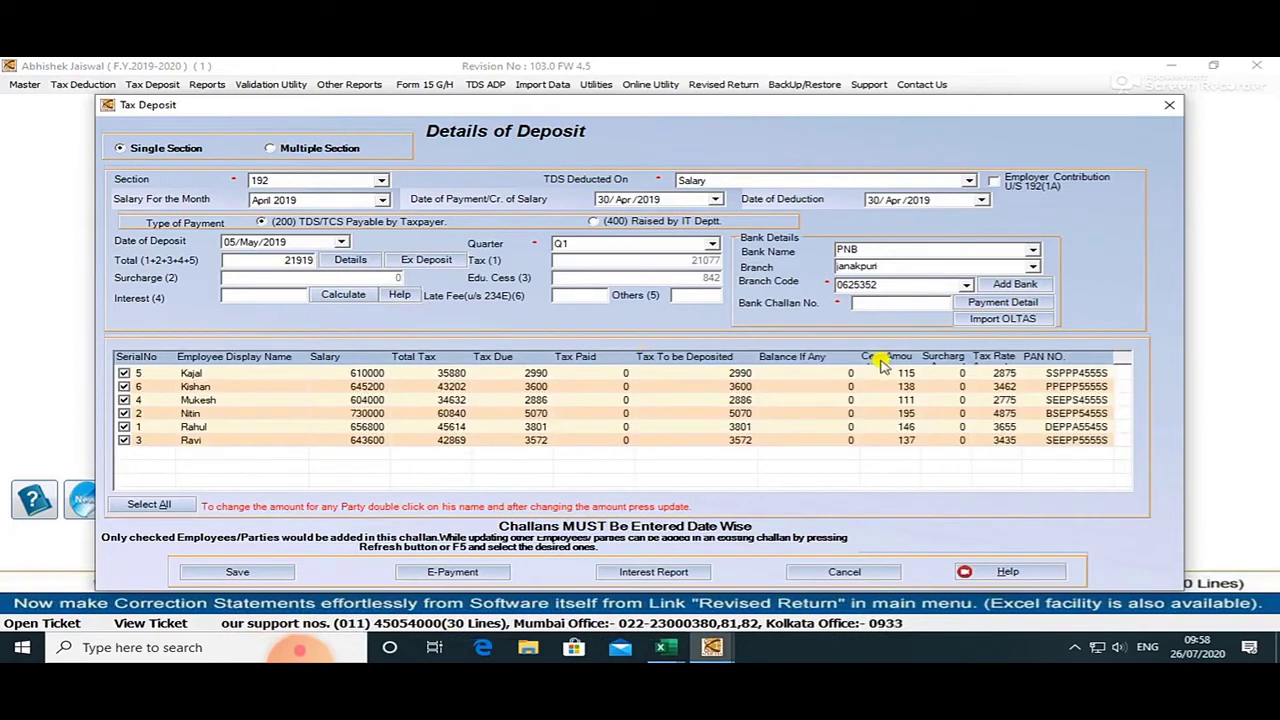
left_click(124, 386)
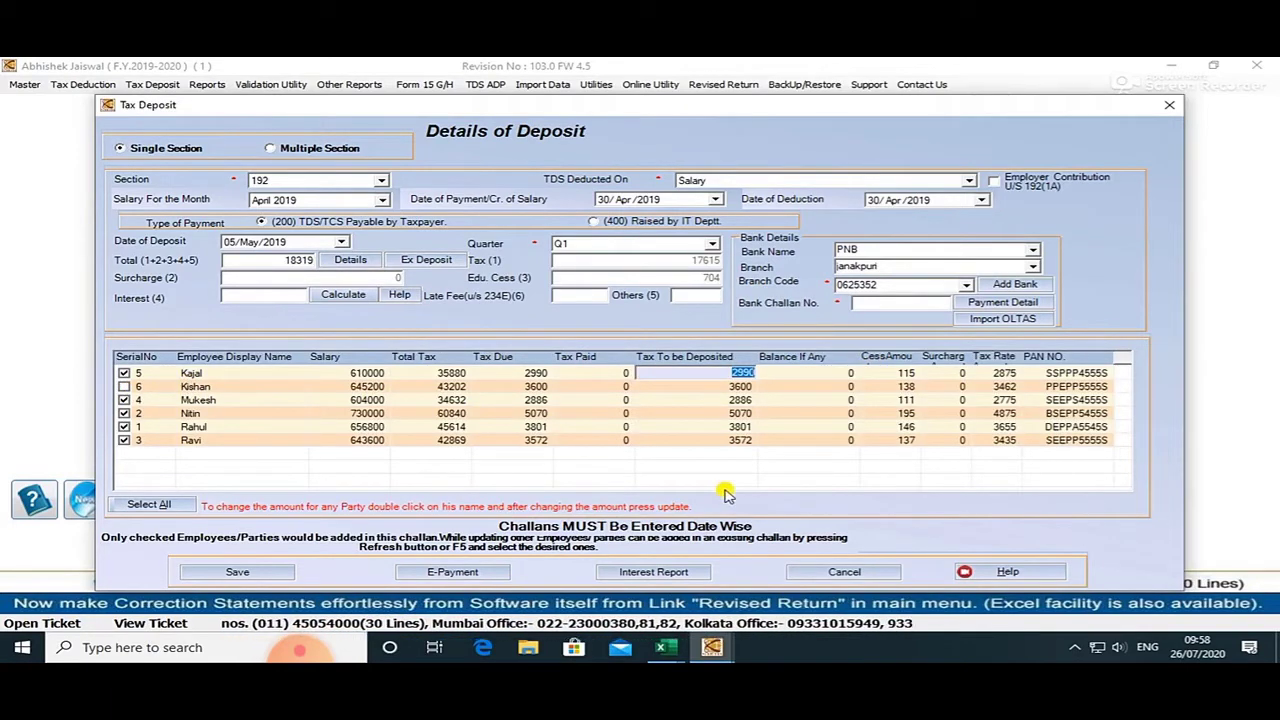
left_click(758, 467)
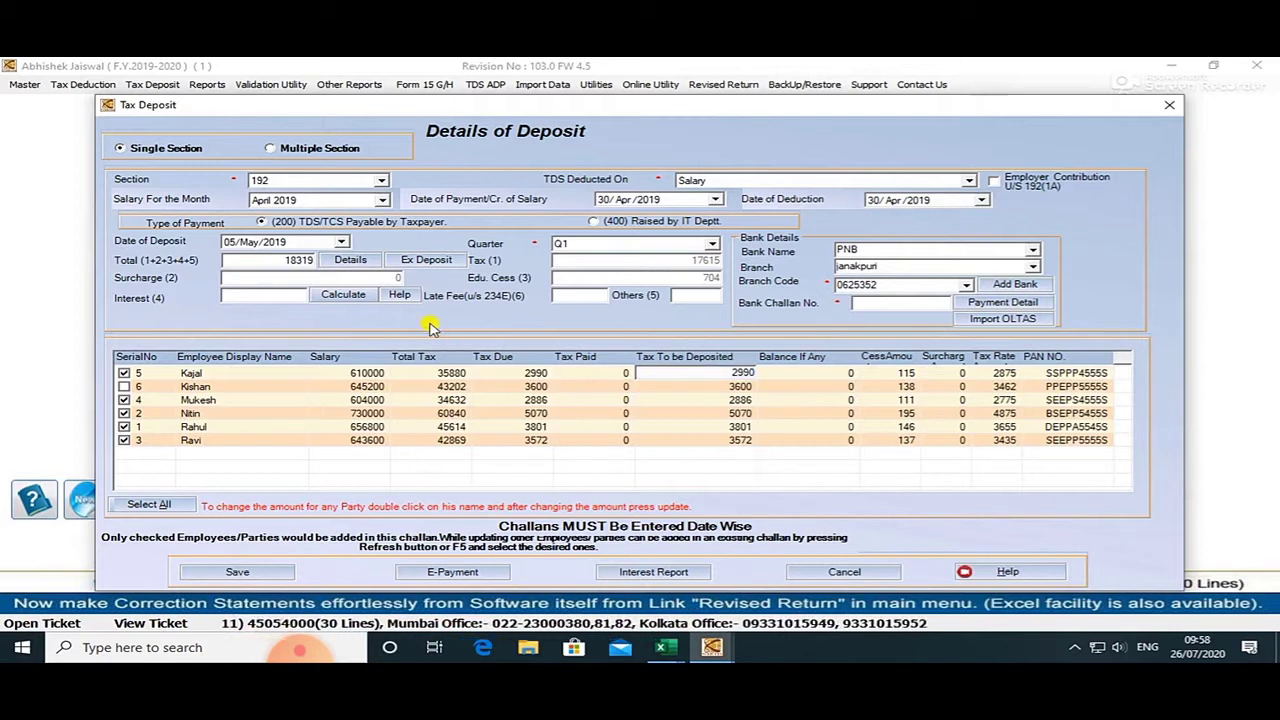
left_click(426, 260)
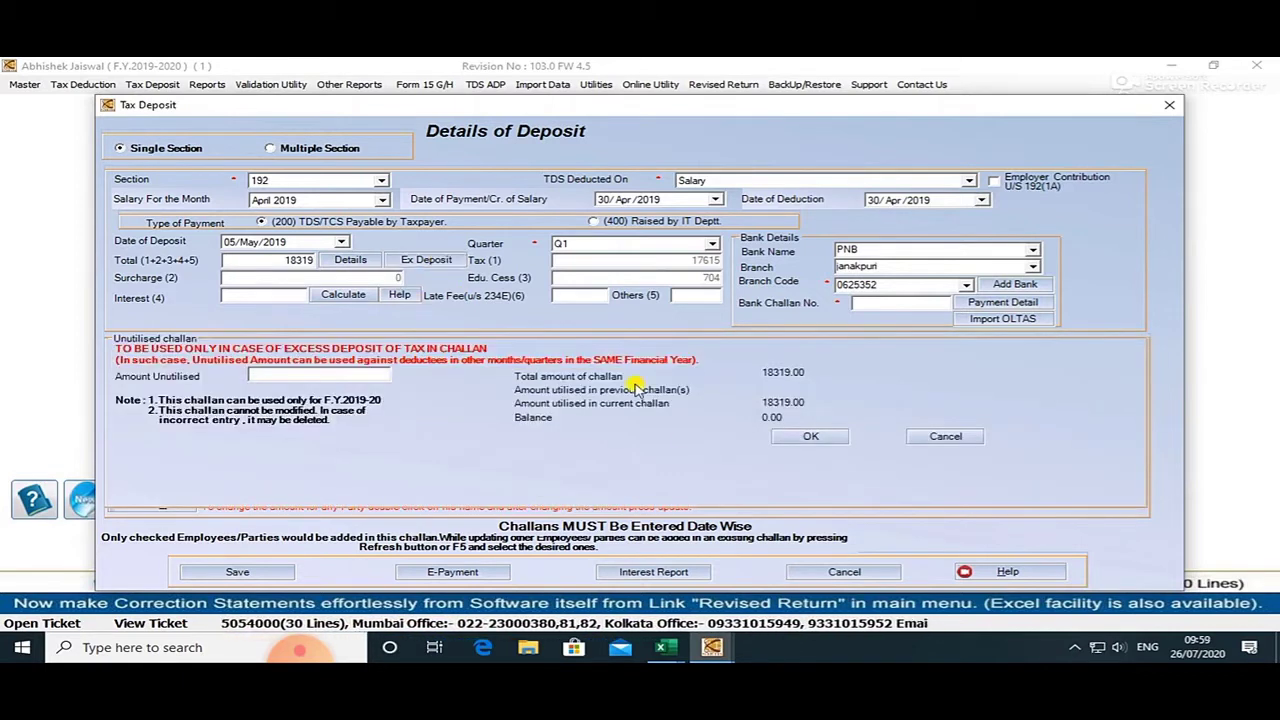
Enter 18500 as the April challan's unutilised amount, bringing the total challan amount to 36819.
left_click(297, 375)
type("185")
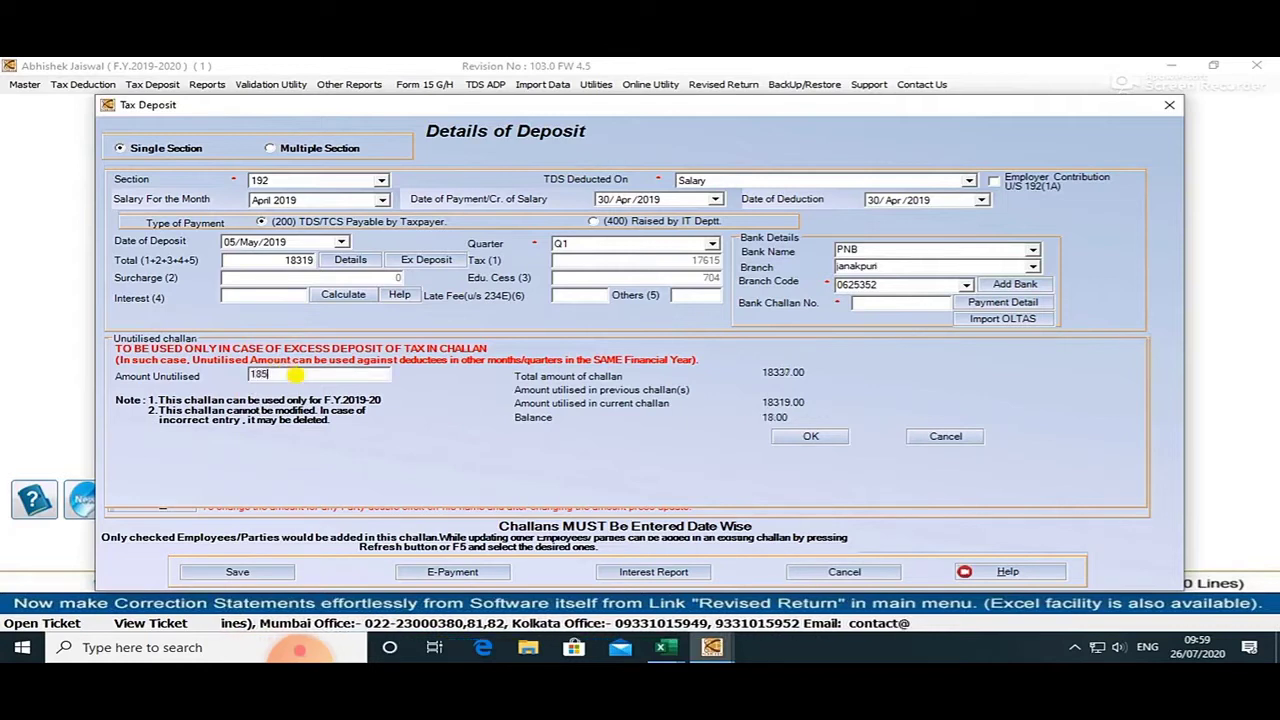
type("00")
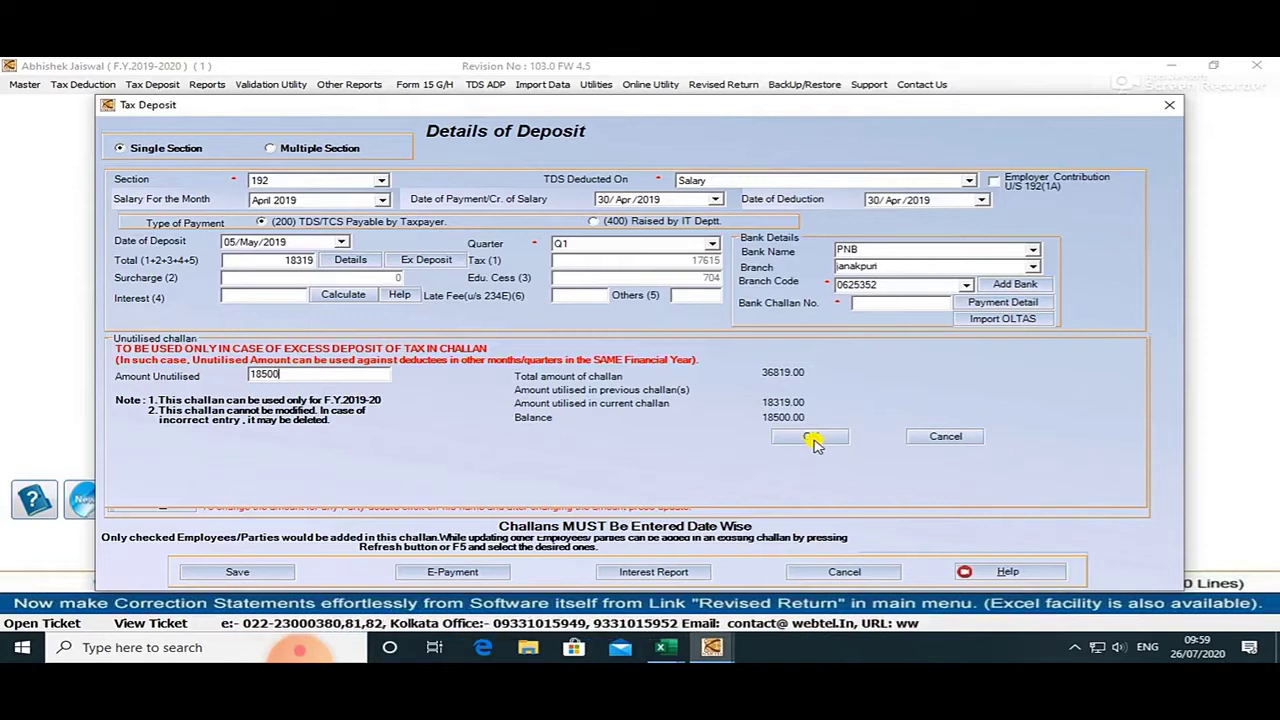
left_click(810, 438)
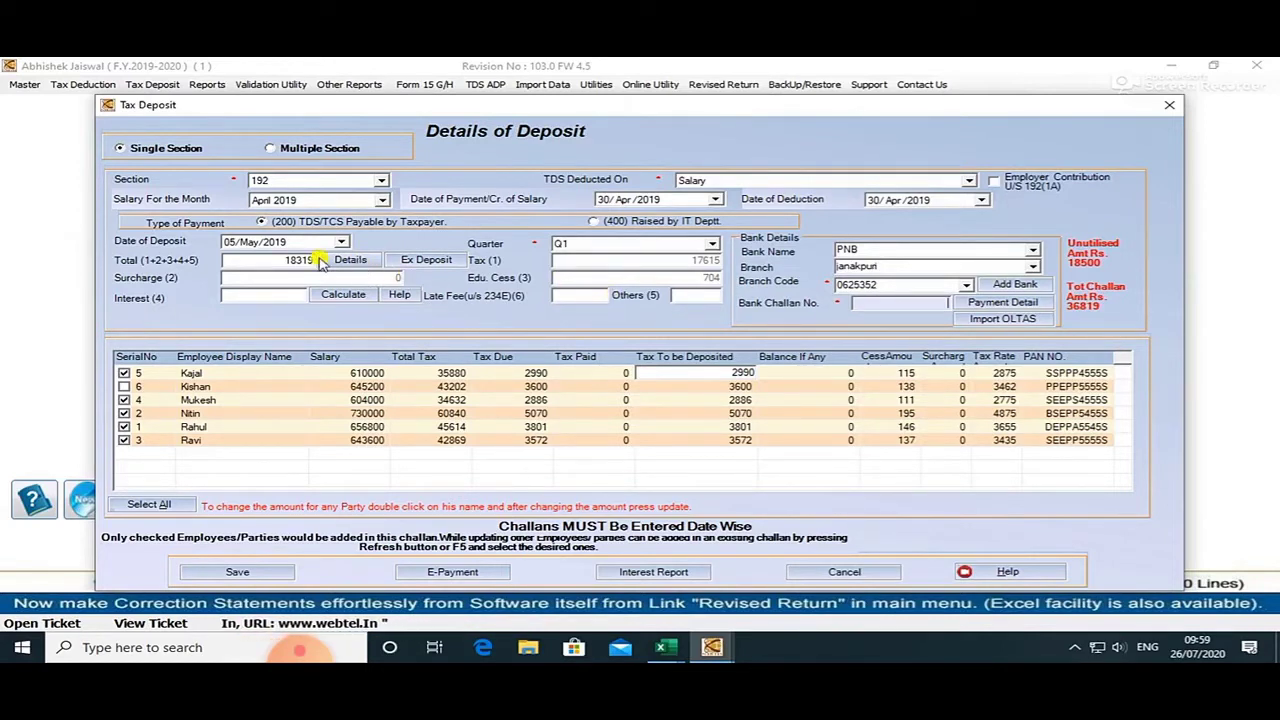
Re-exclude employee 6 and change the unutilised amount from 18500 to 181, making the total 18500.
left_click(332, 260)
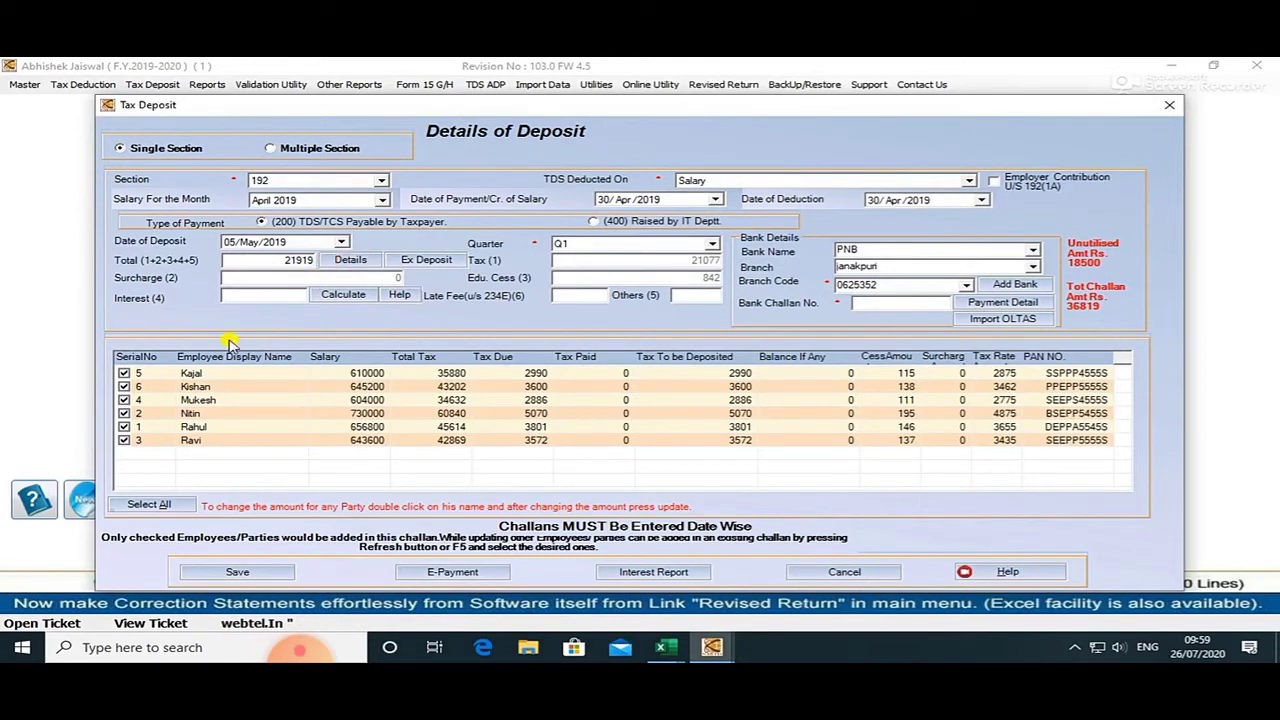
left_click(123, 387)
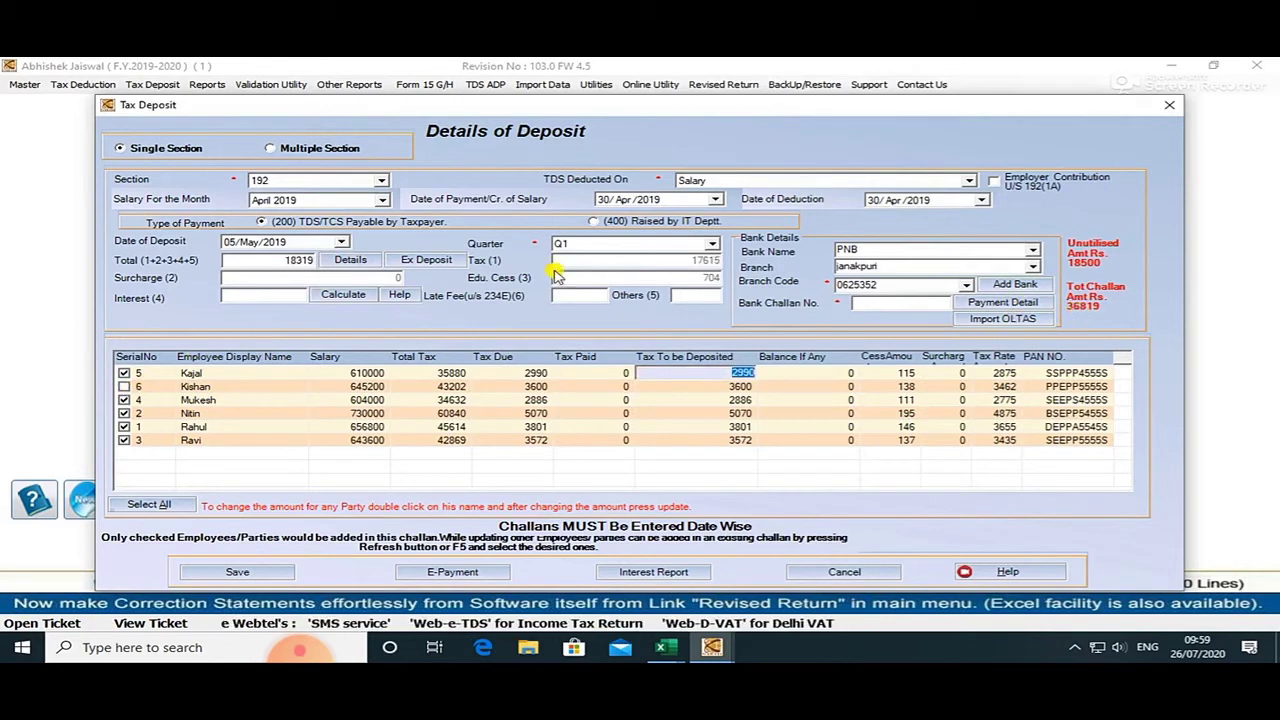
left_click(405, 260)
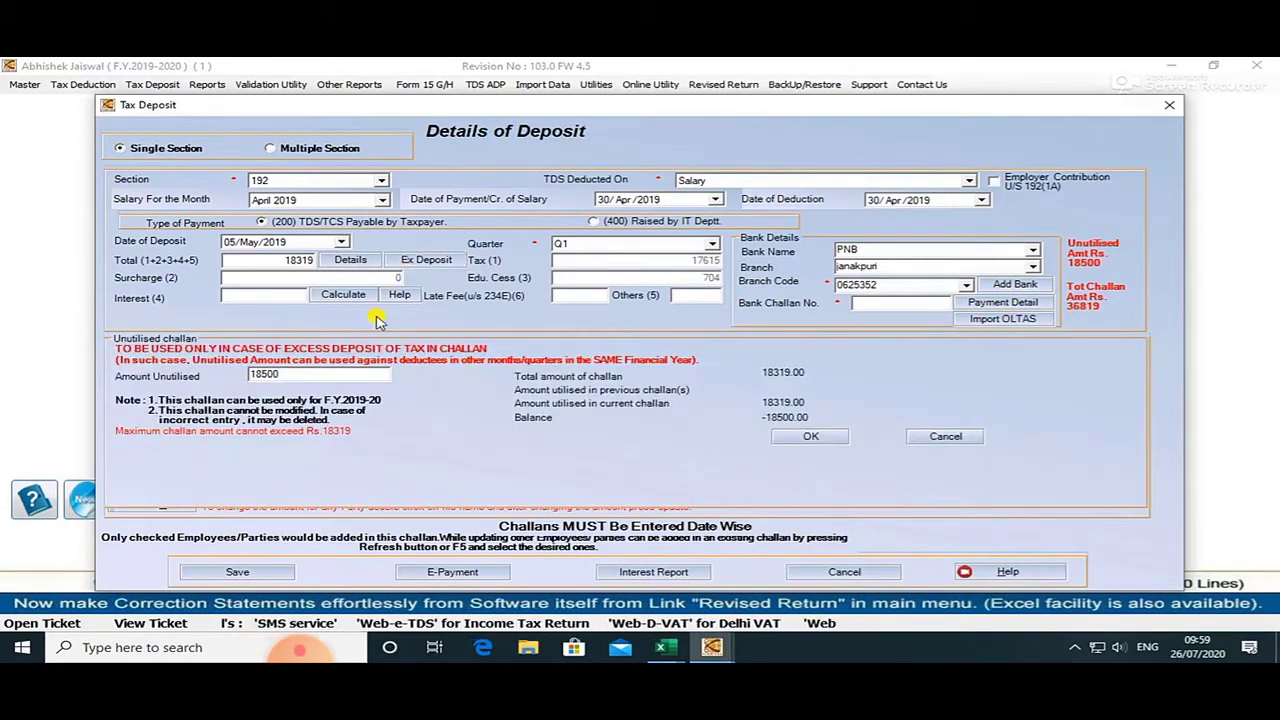
left_click(302, 375)
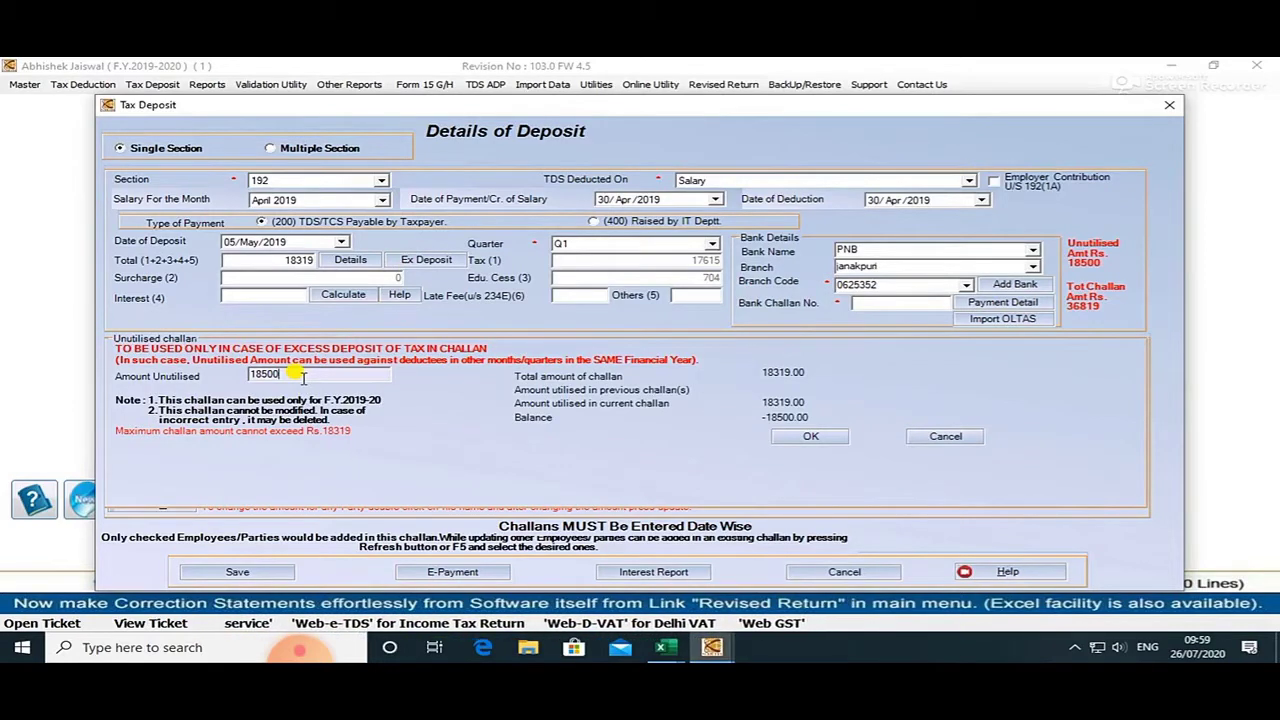
key("BackSpace")
key("BackSpace")
key("BackSpace")
key("BackSpace")
key("BackSpace")
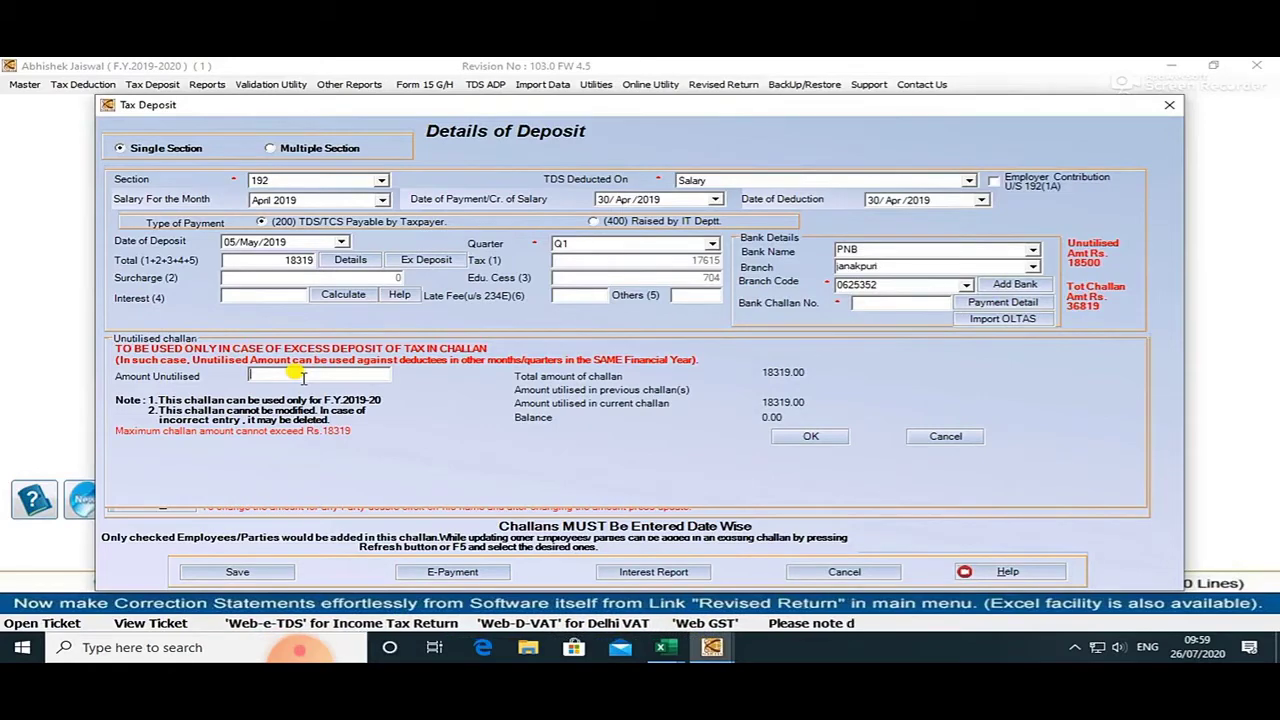
key("Escape")
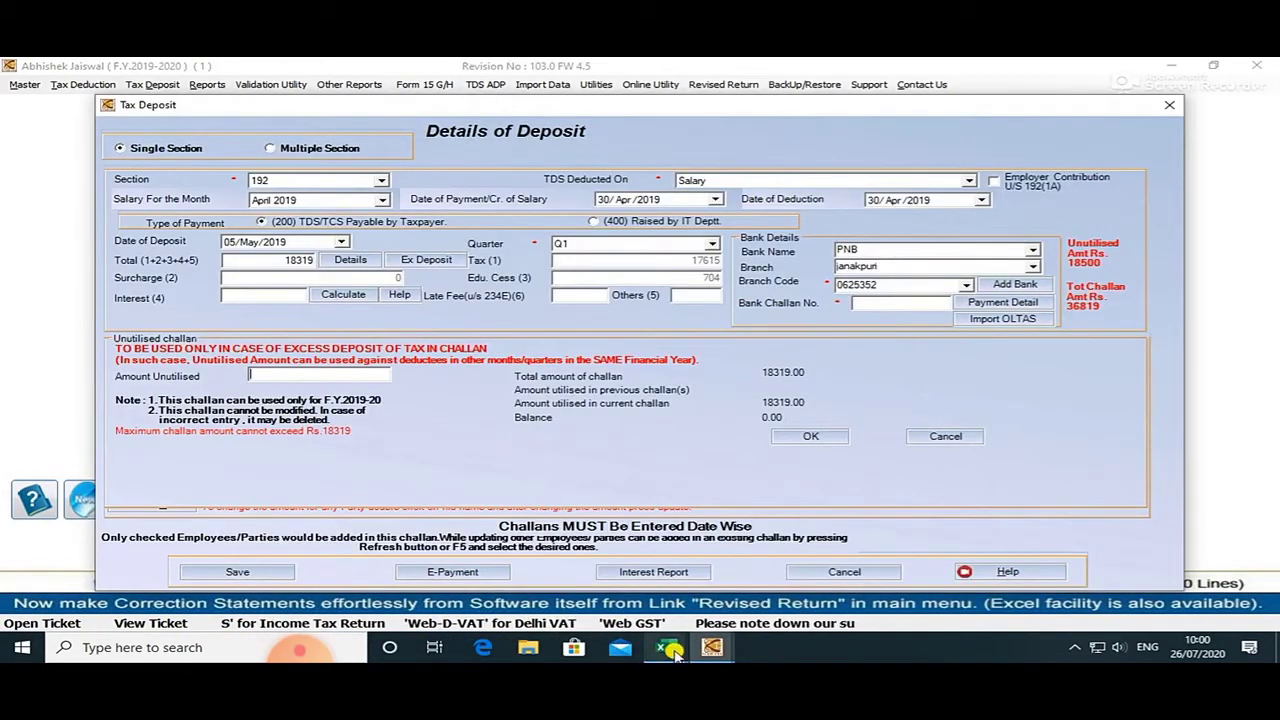
mouse_move(675, 651)
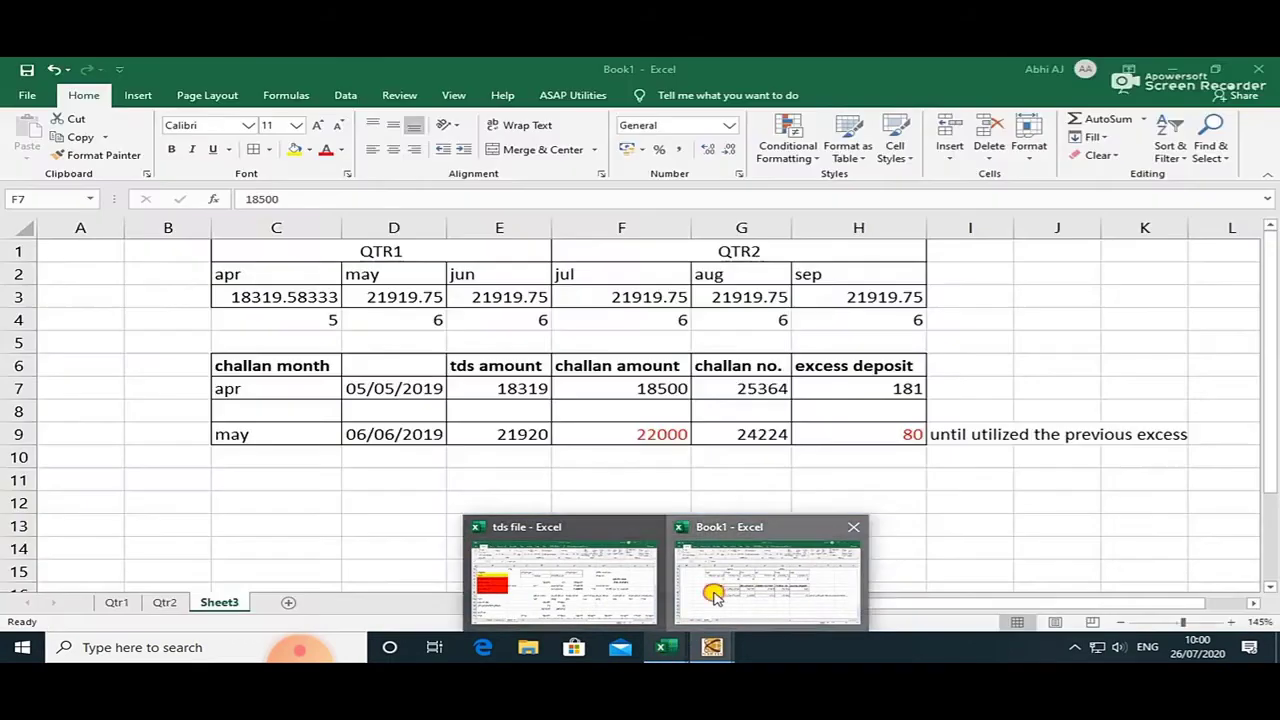
left_click(767, 580)
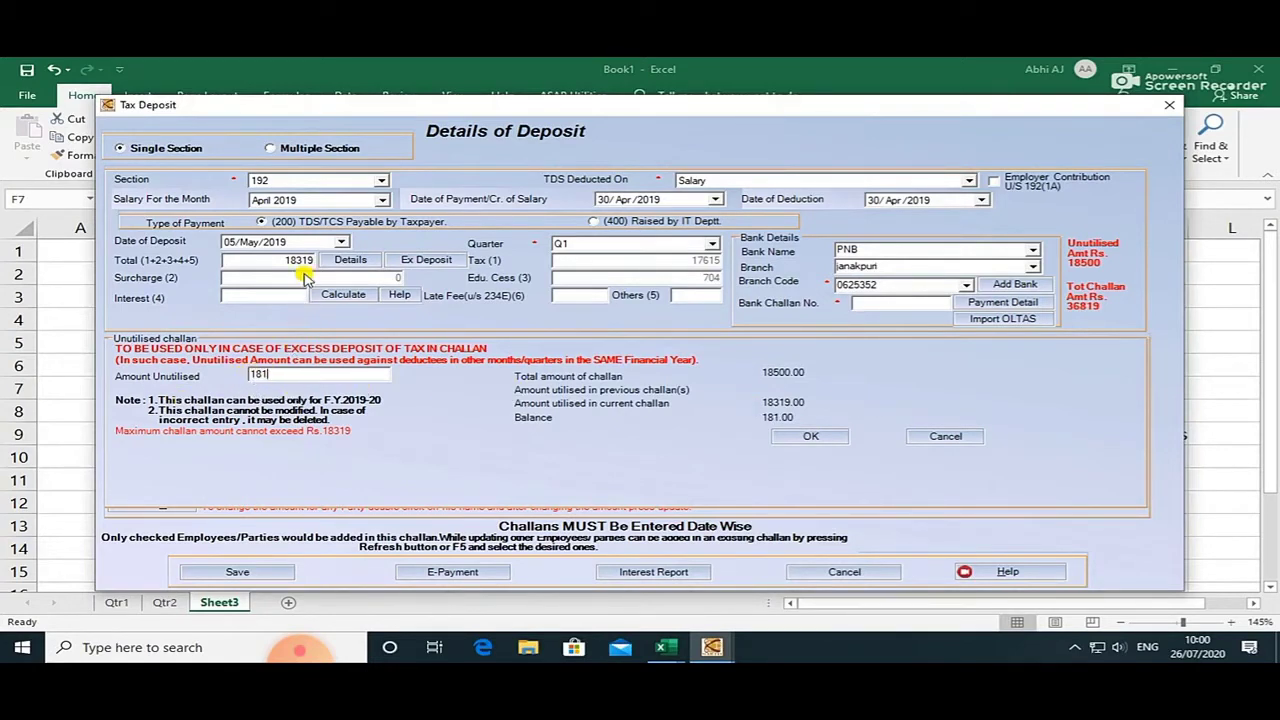
left_click(808, 437)
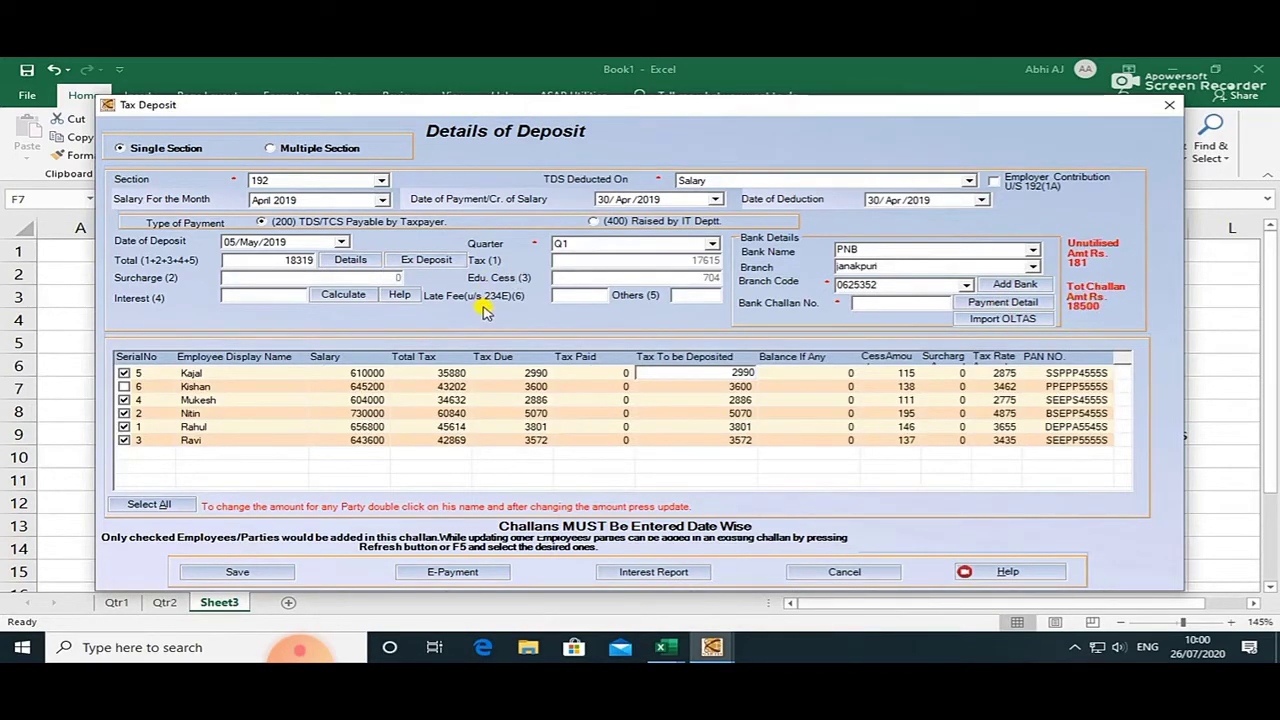
Enter bank challan number 25, checked against Excel, and save the April 2019 challan.
left_click(874, 299)
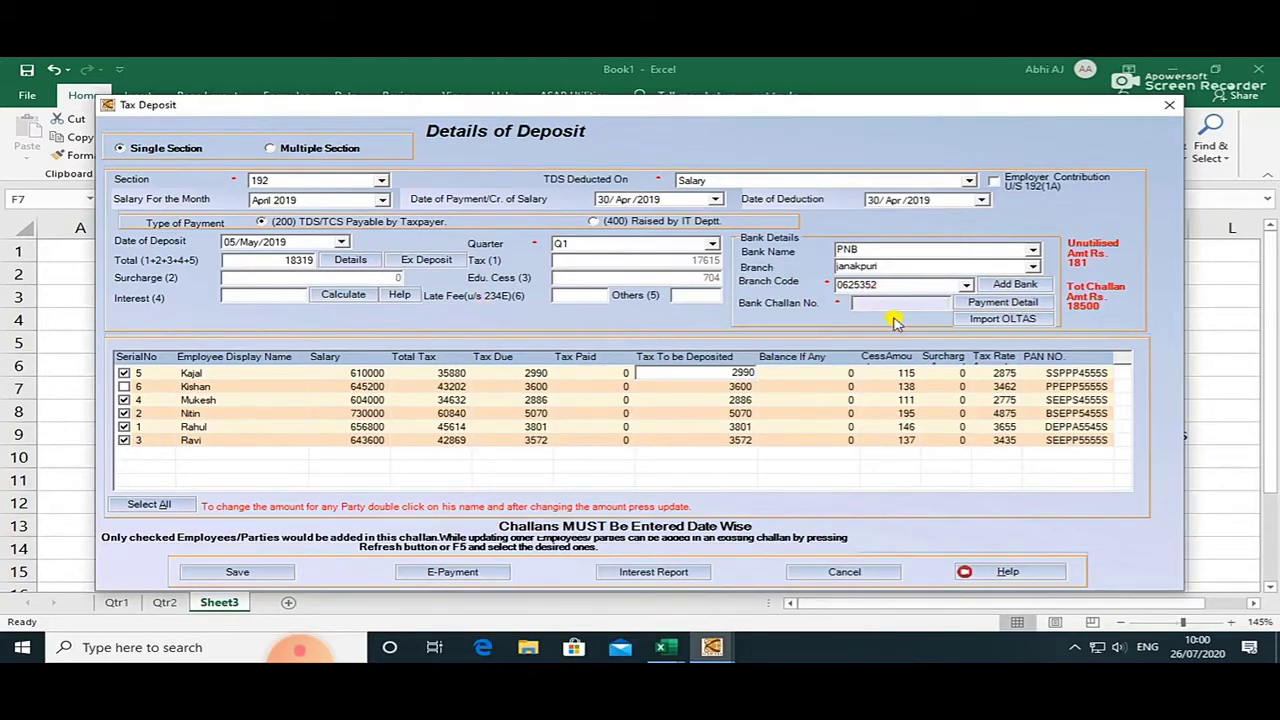
mouse_move(660, 648)
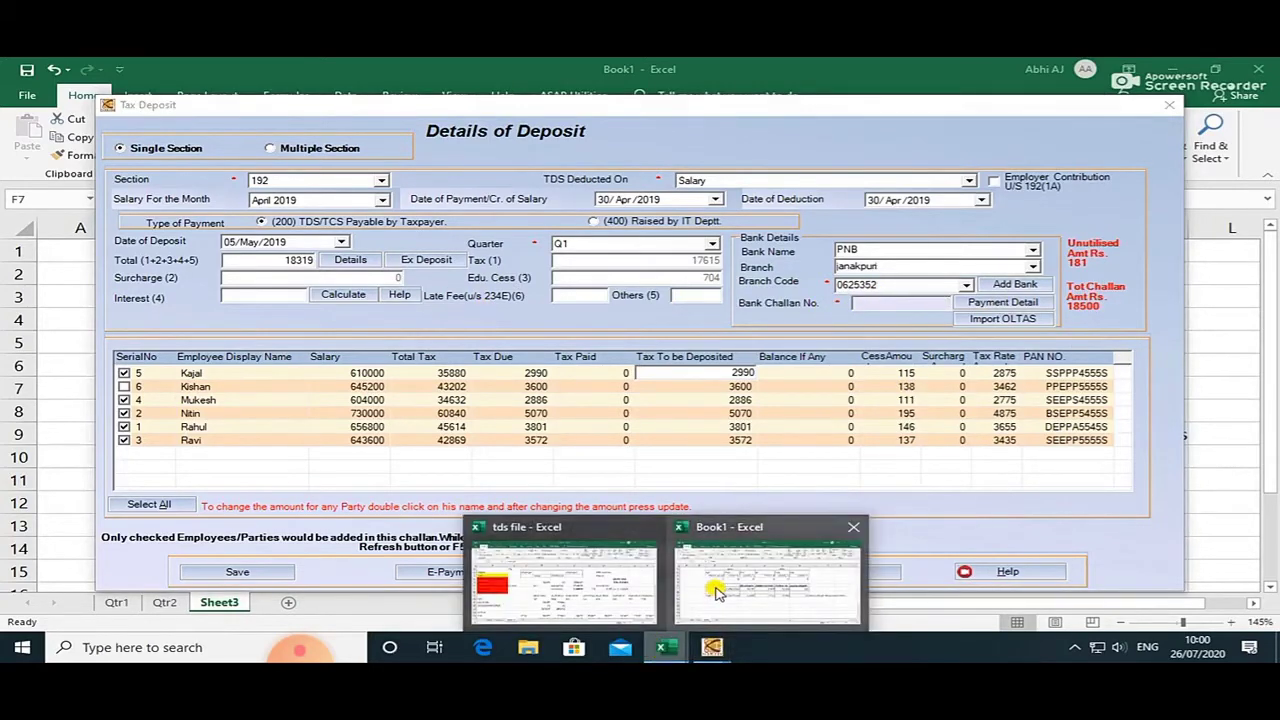
left_click(712, 588)
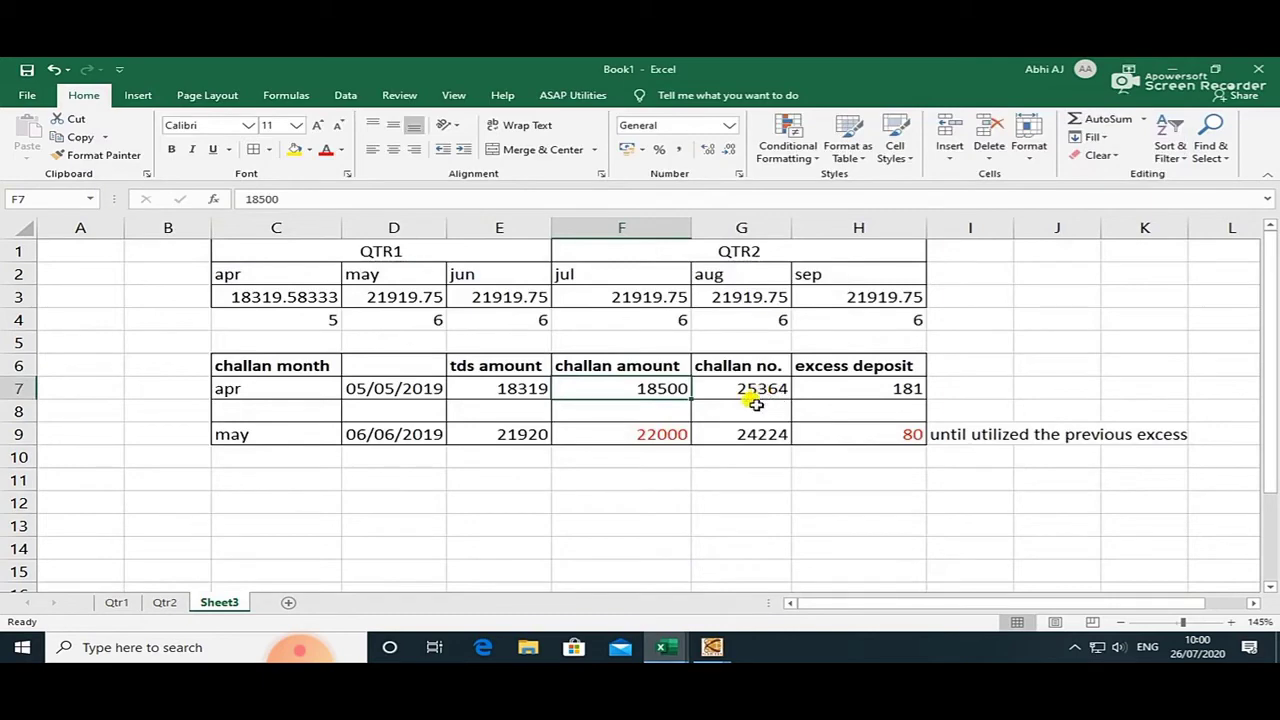
key("alt+Tab")
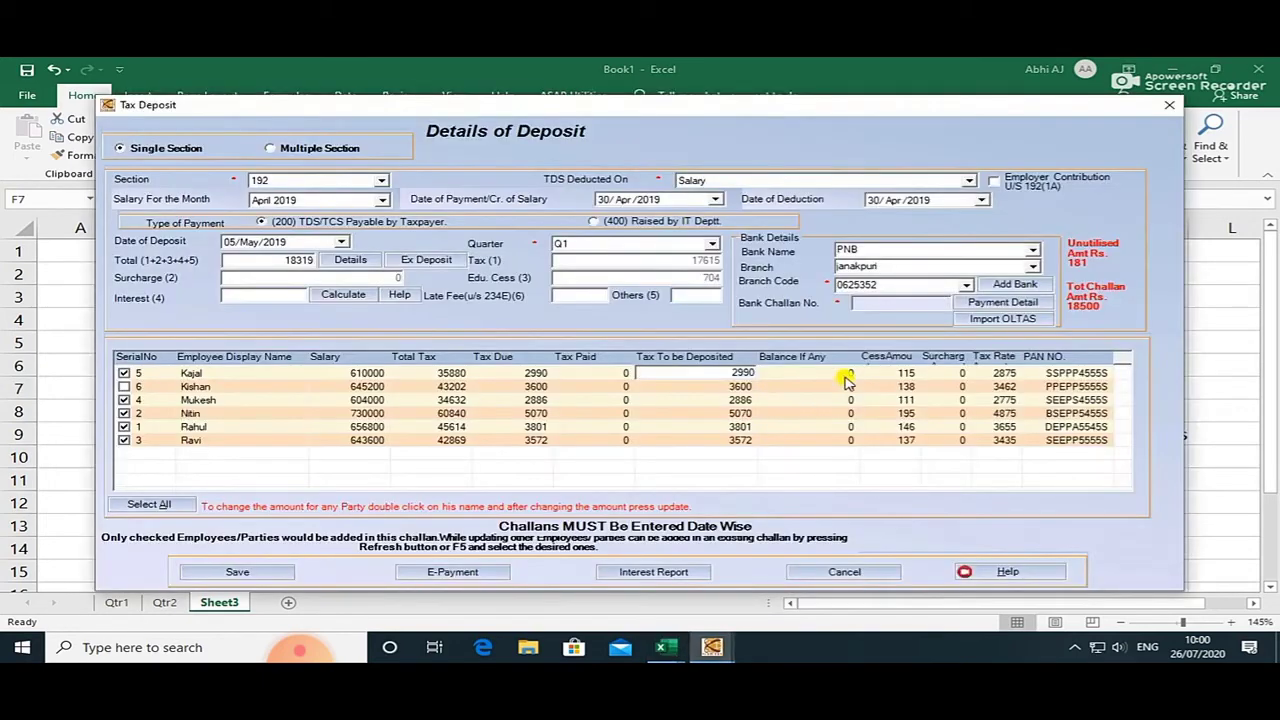
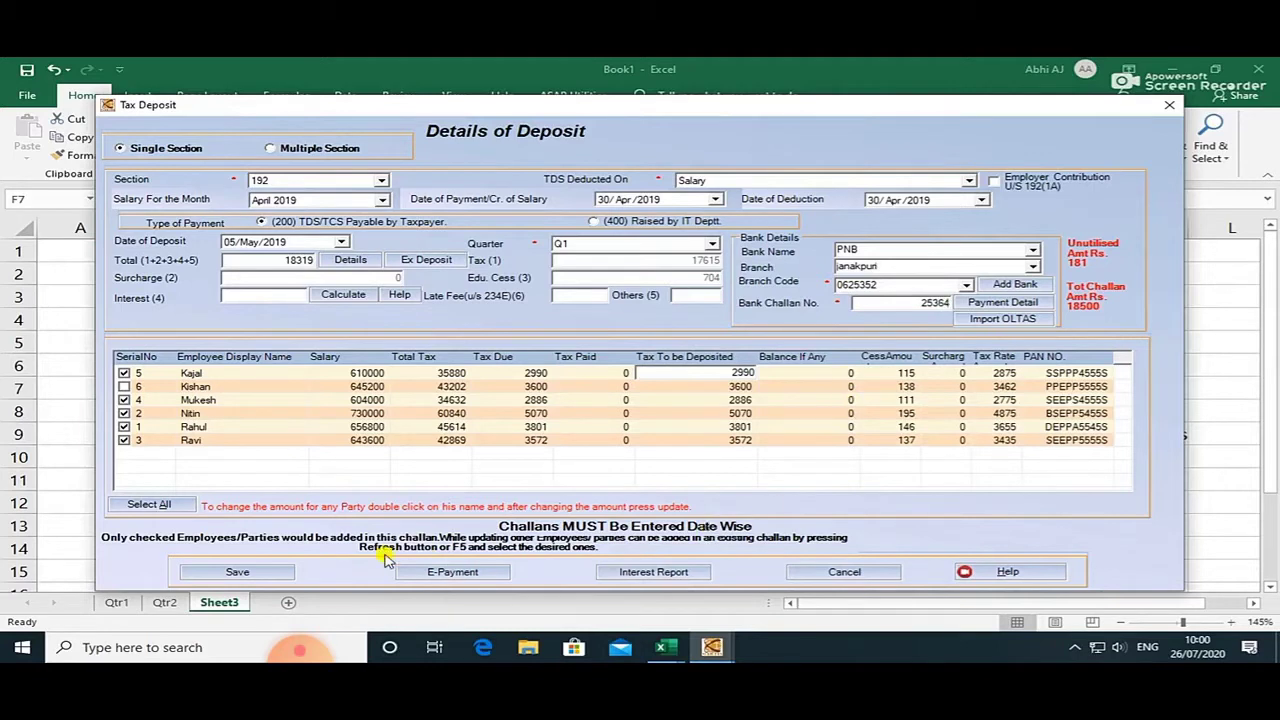
left_click(281, 574)
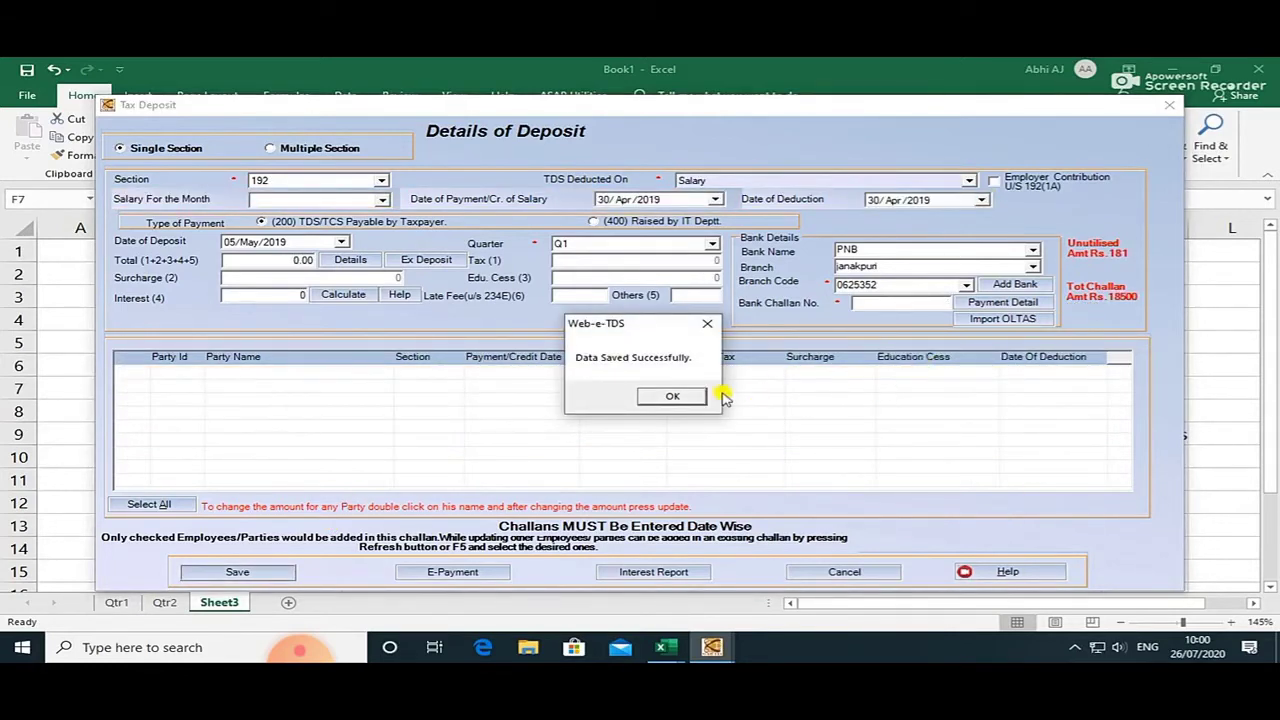
left_click(690, 397)
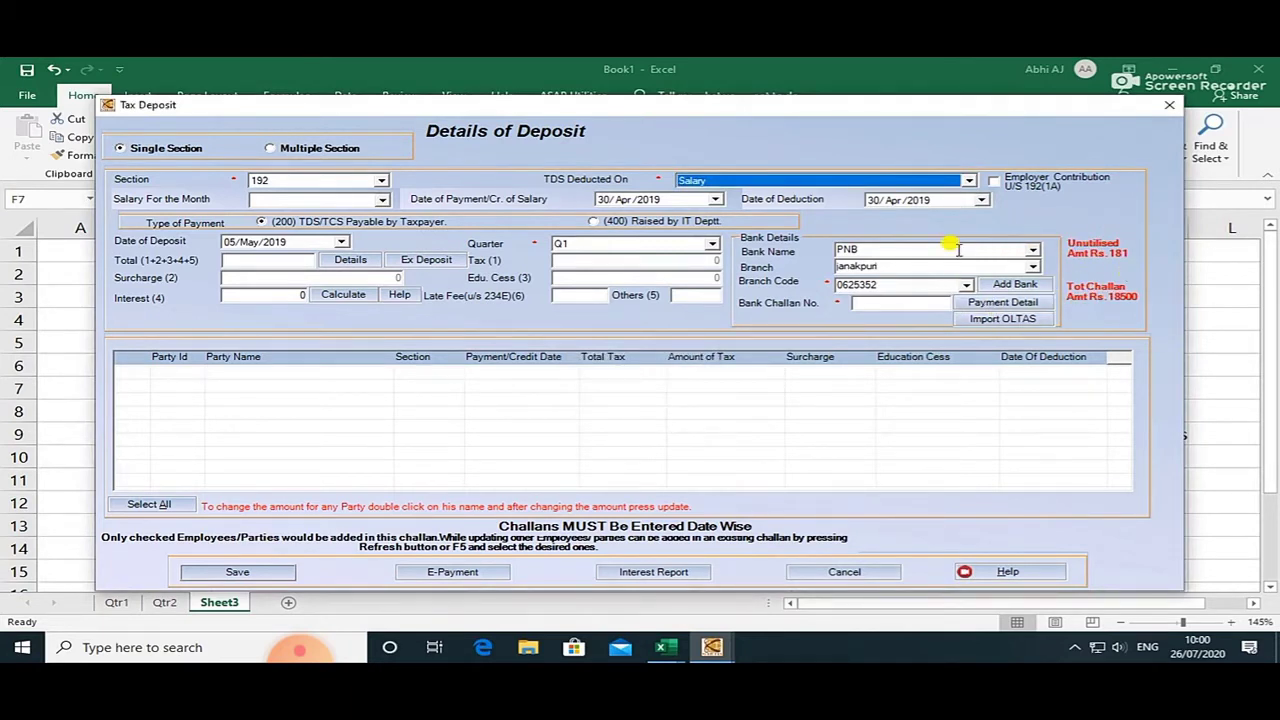
Set the salary month to May 2019 and review cells F9, H9, H7 and E9 in Excel.
left_click(383, 199)
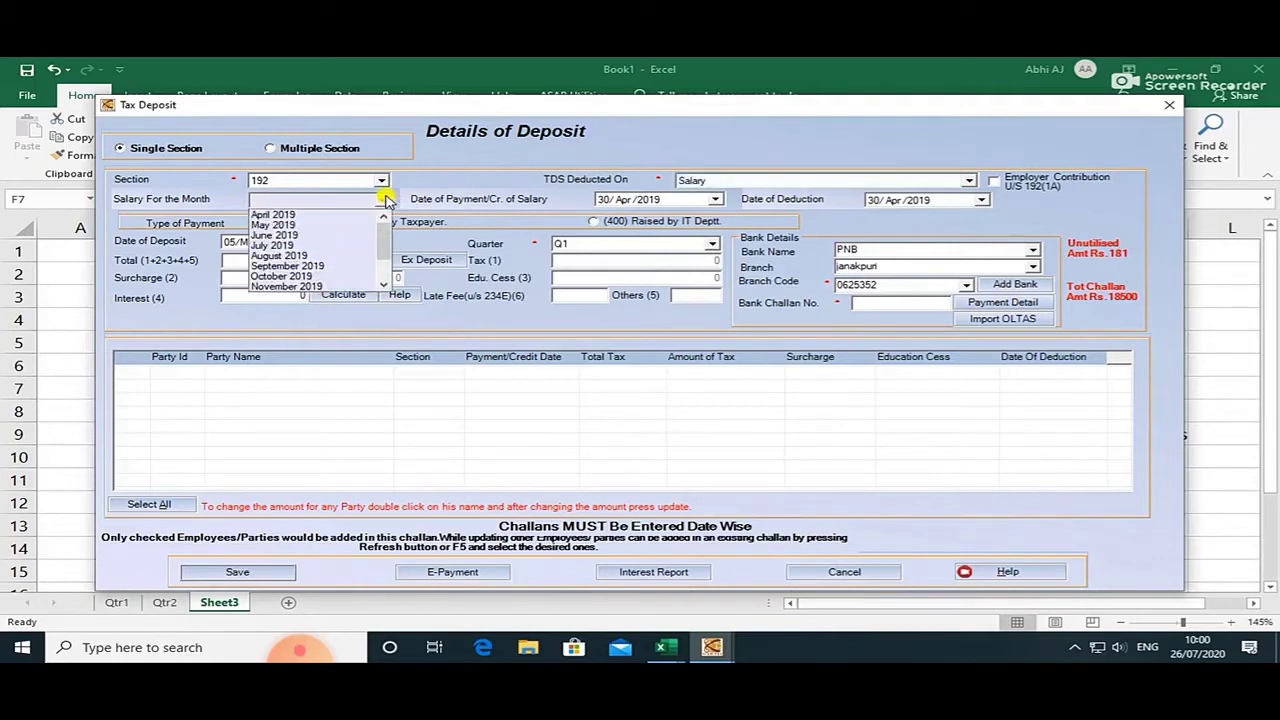
left_click(318, 224)
key("alt+Tab")
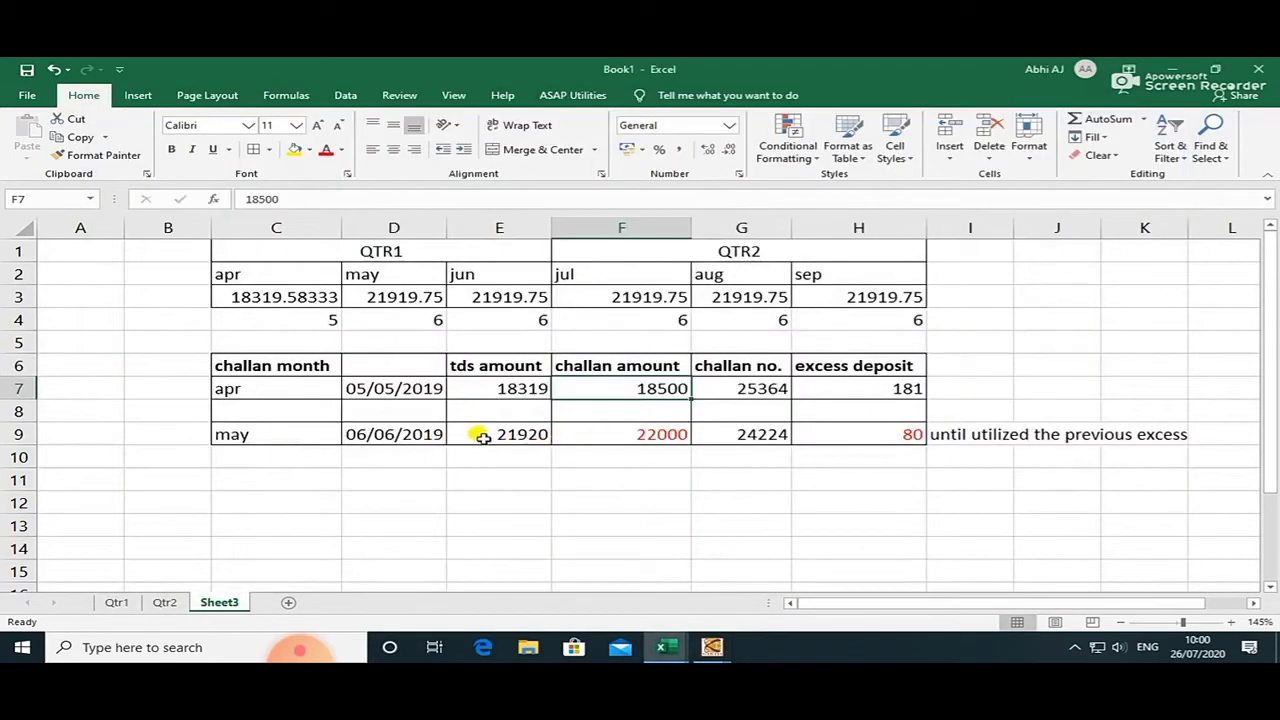
left_click(660, 438)
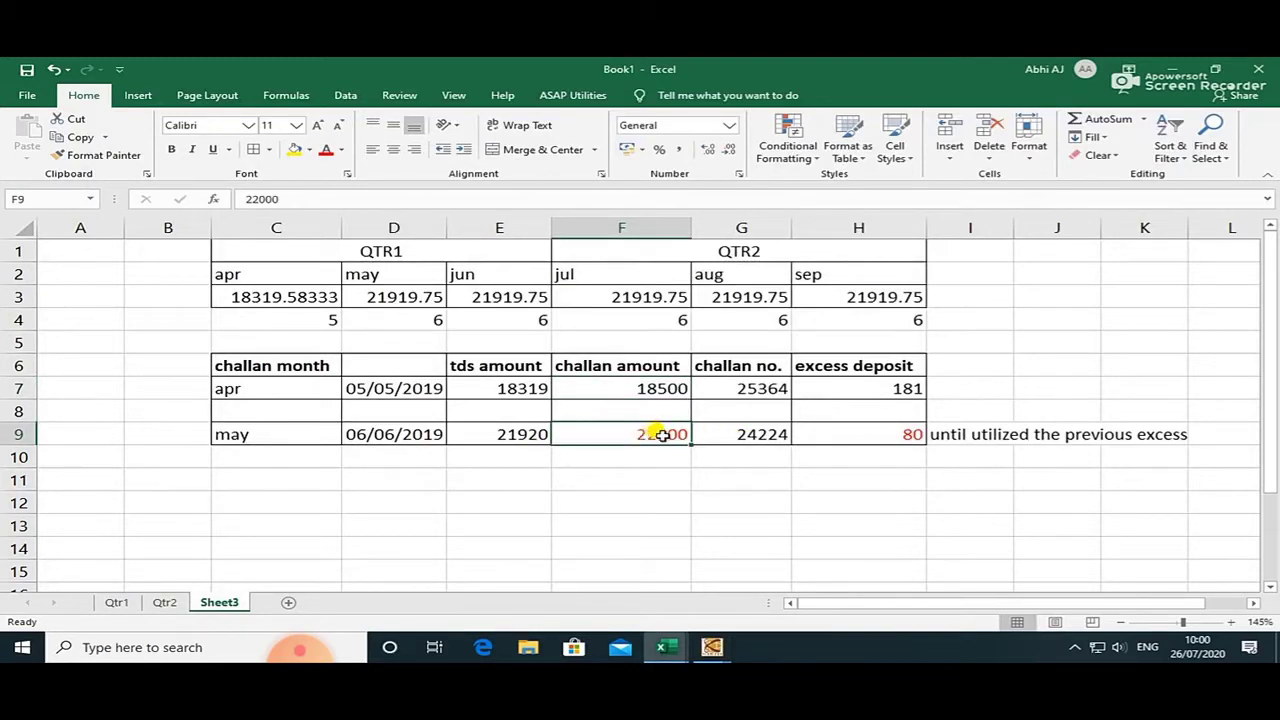
left_click(848, 434)
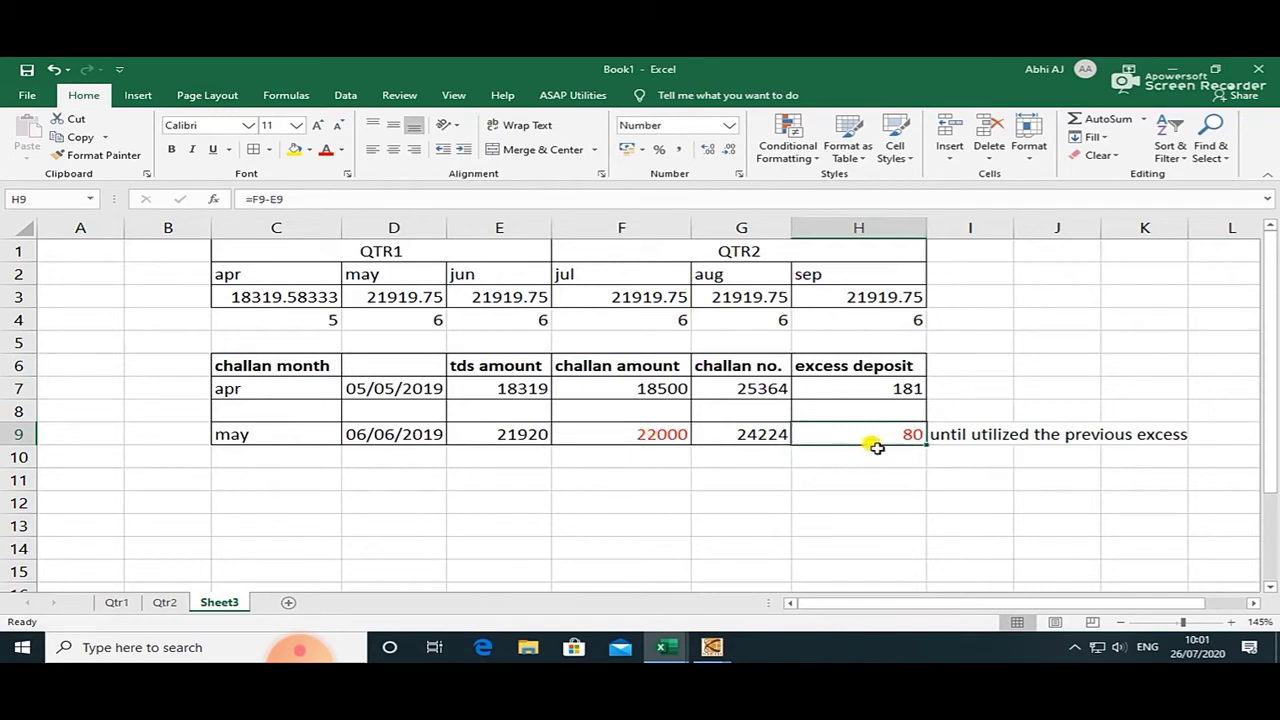
left_click(655, 438)
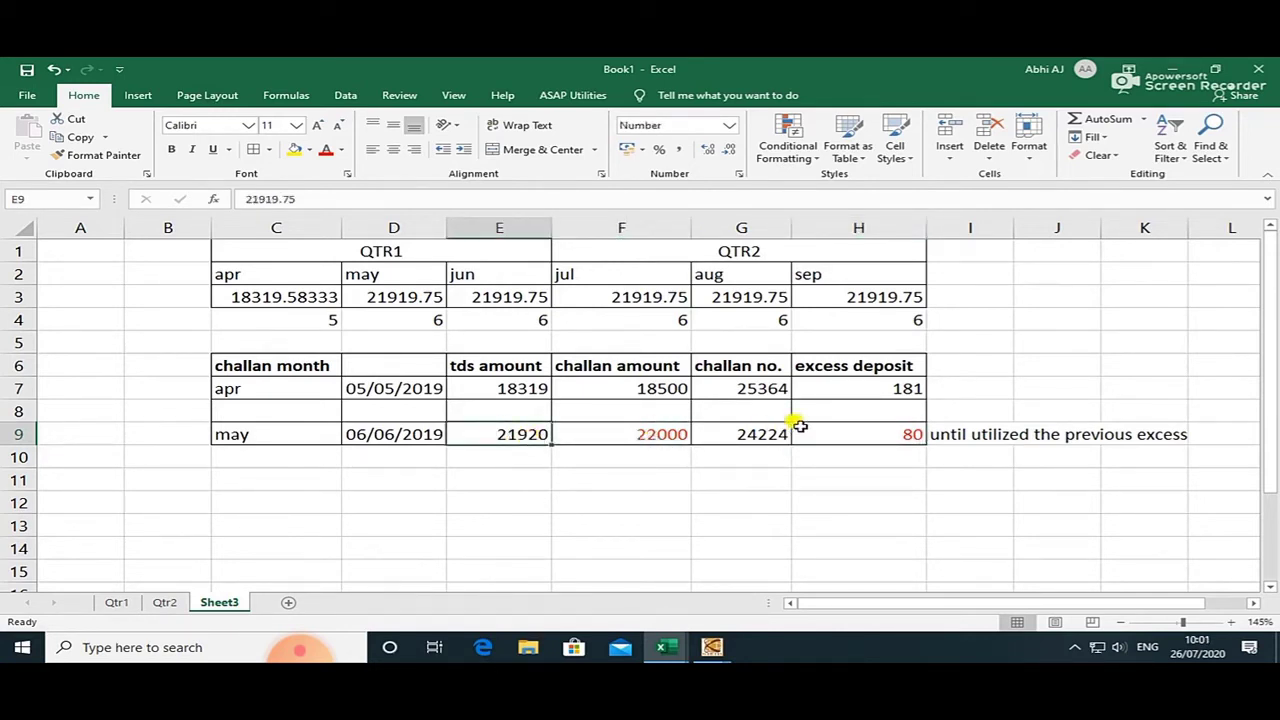
left_click(890, 395)
left_click(542, 431)
left_click(860, 388)
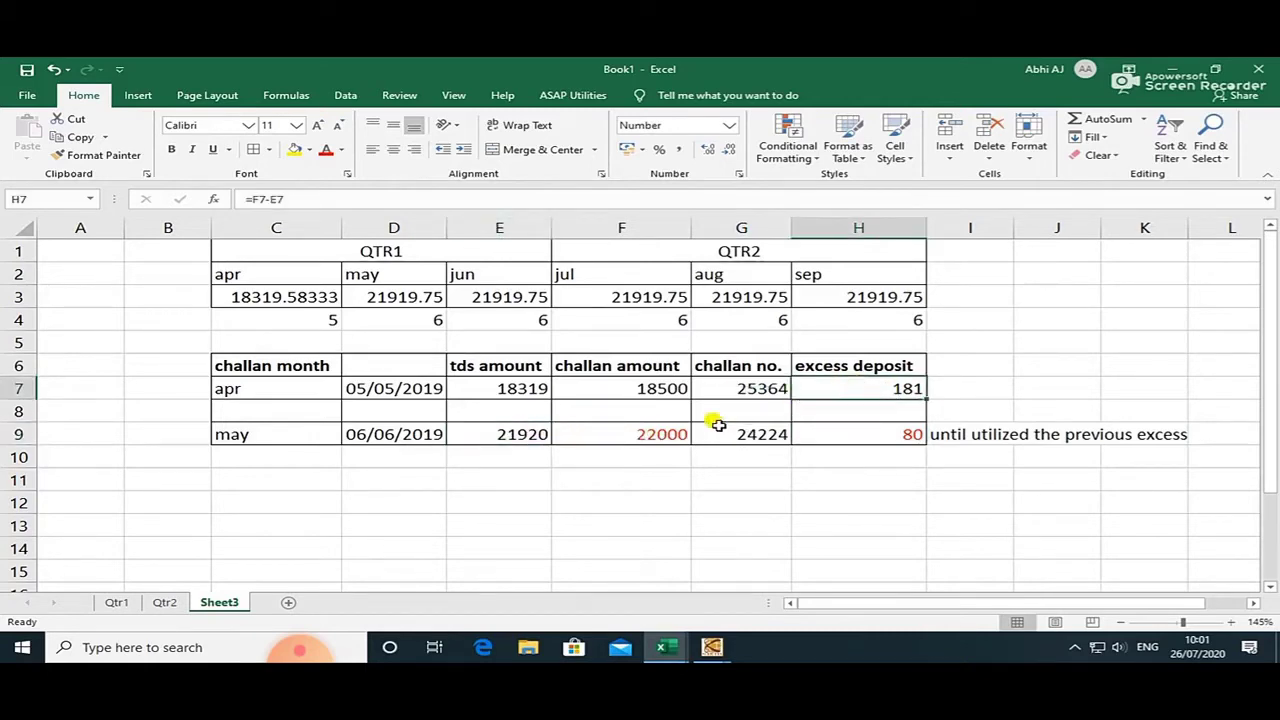
left_click(477, 436)
key("alt+Tab")
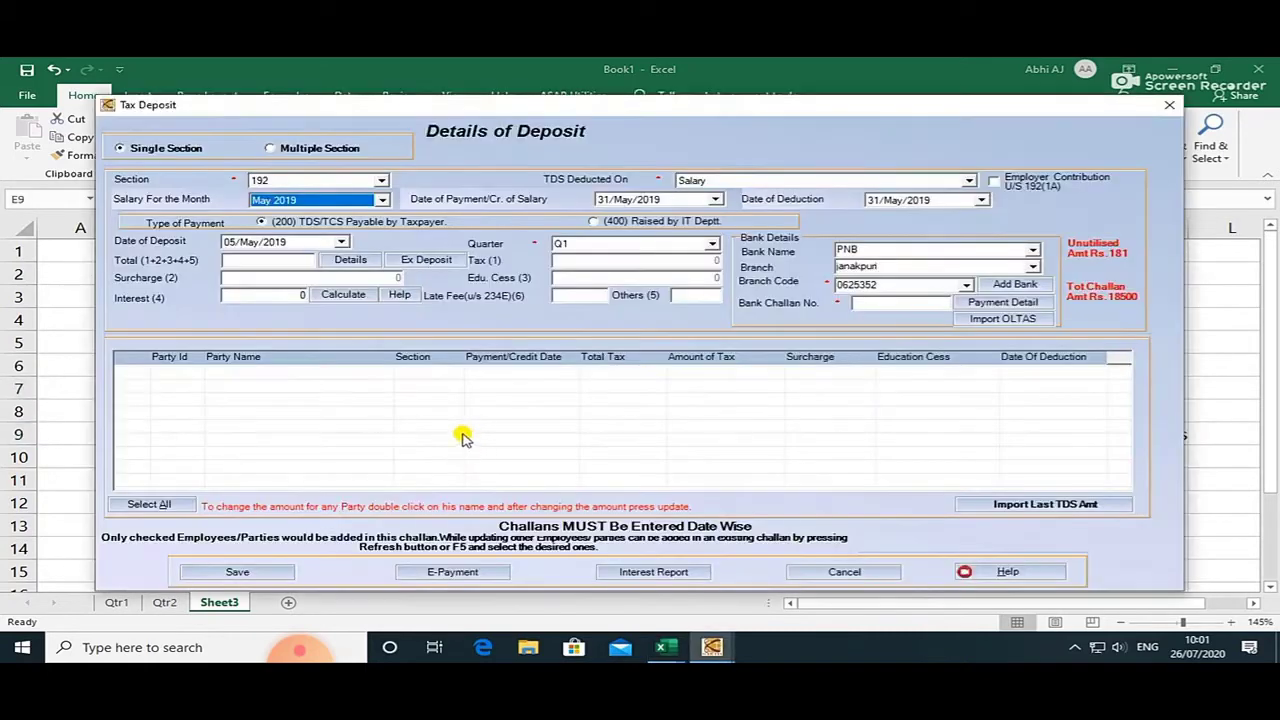
Date the May deposit 06/Jun/2019, load the six employees (25520), and list earlier excess challans.
left_click(341, 242)
left_click(374, 260)
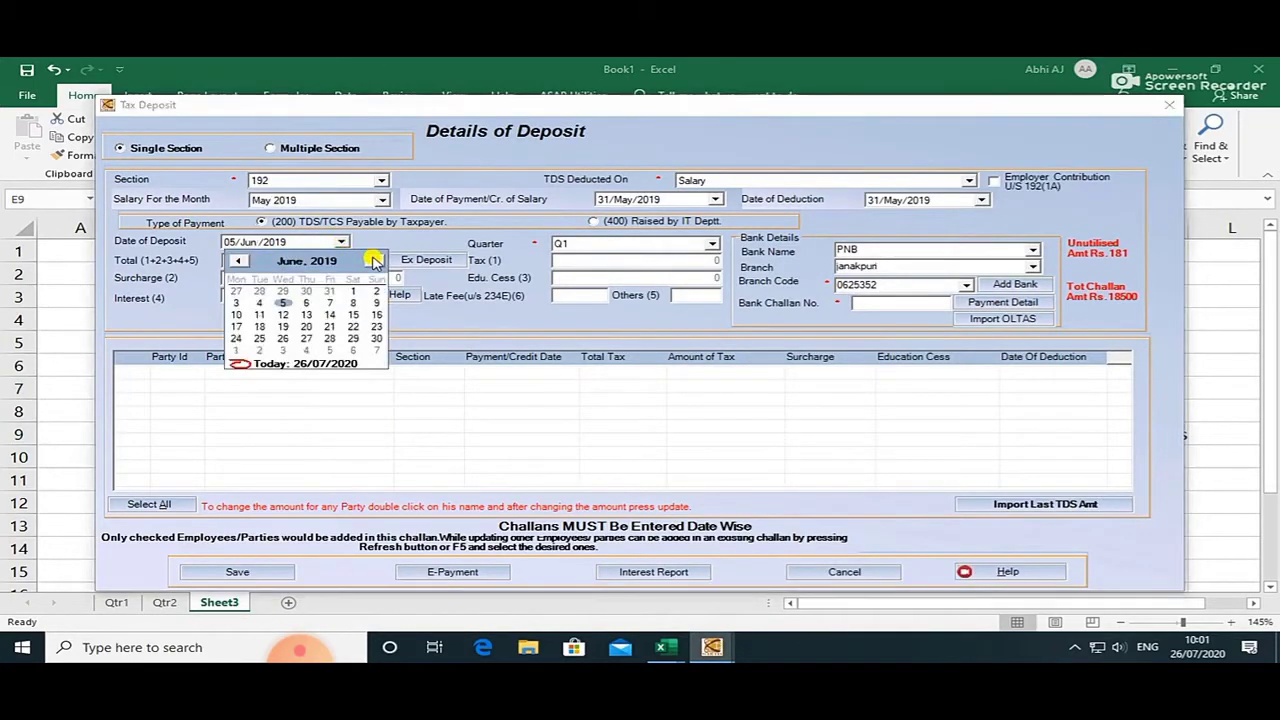
key("alt+Tab")
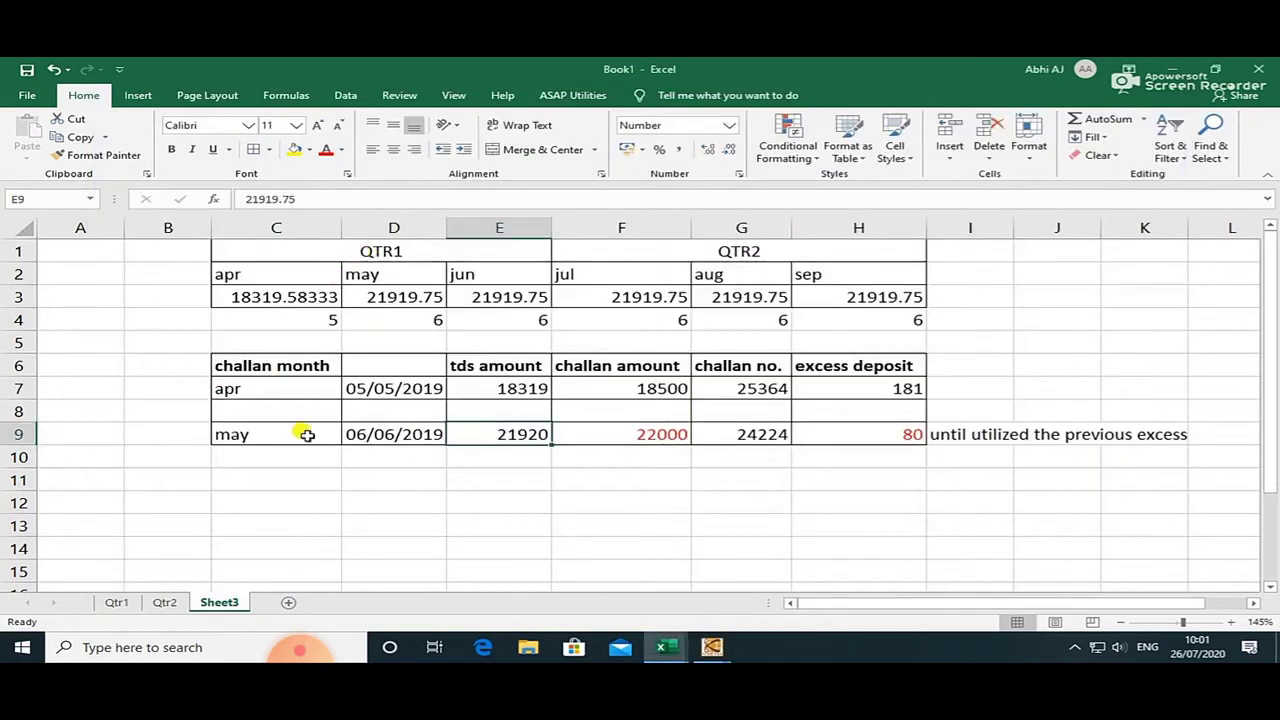
key("alt+Tab")
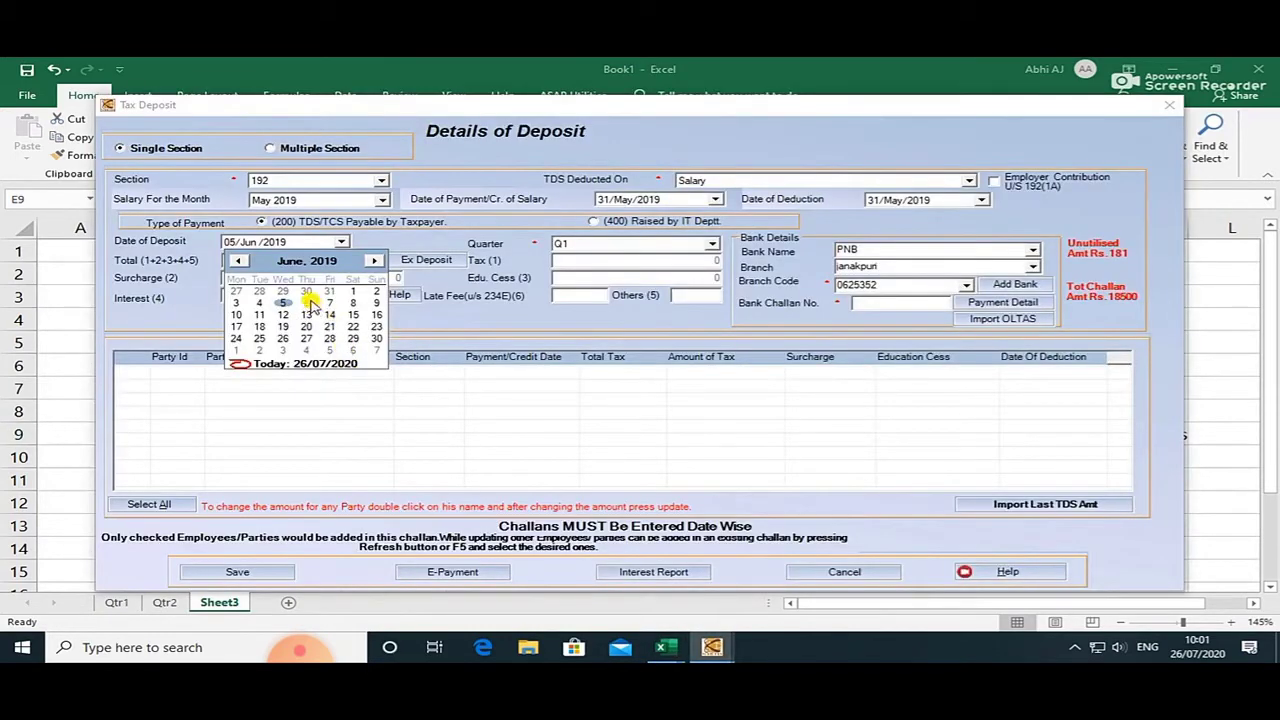
left_click(309, 303)
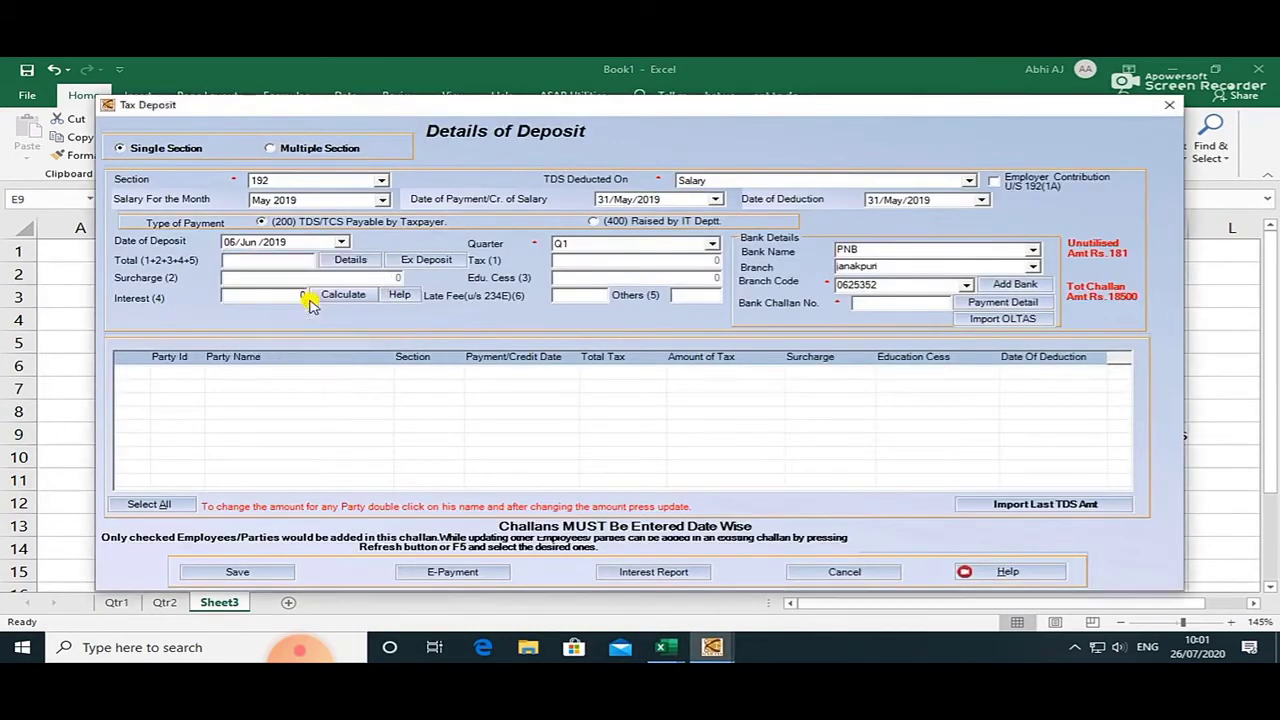
left_click(350, 261)
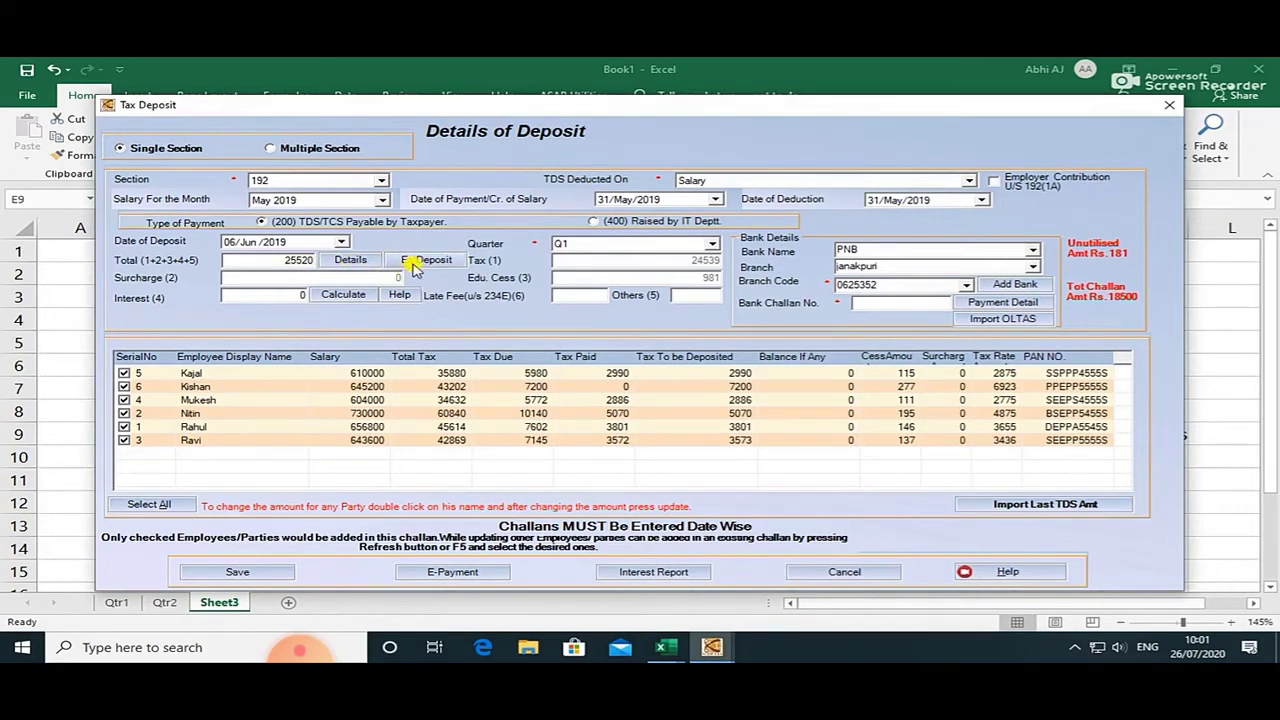
left_click(414, 264)
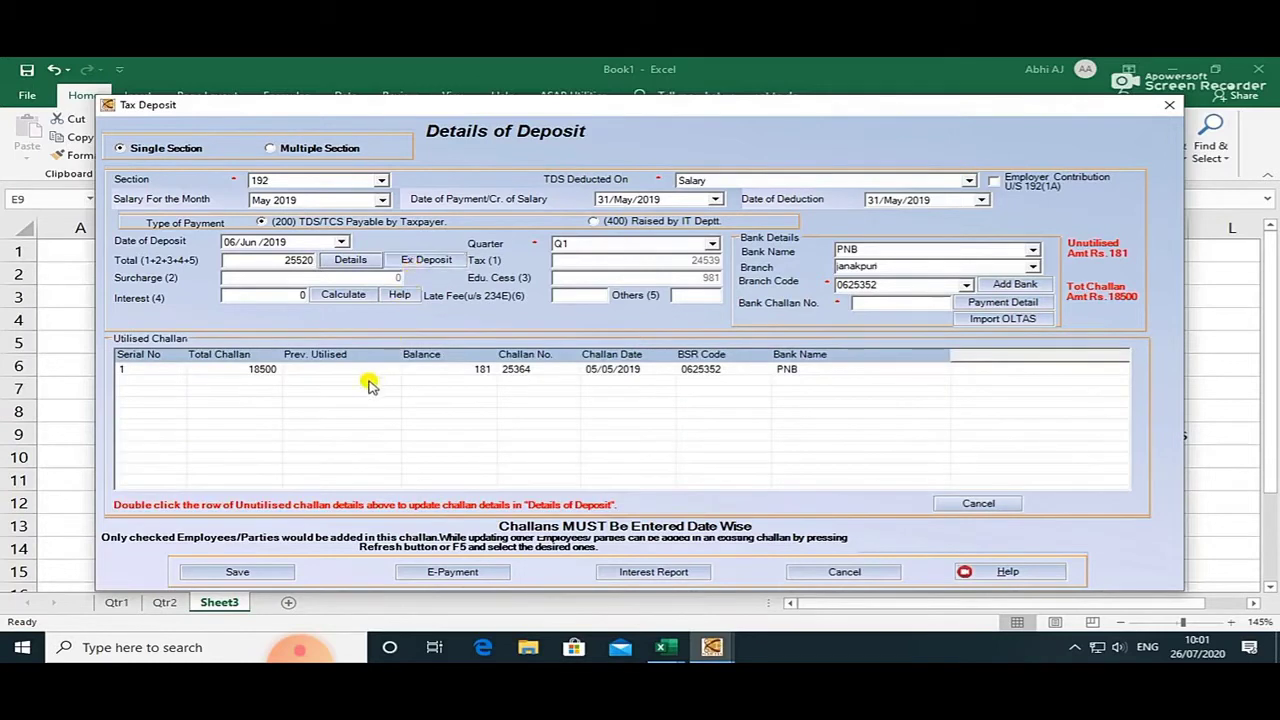
Apply the April challan's 181 excess, then uncheck all six employees so the total drops to 0.
double_click(418, 370)
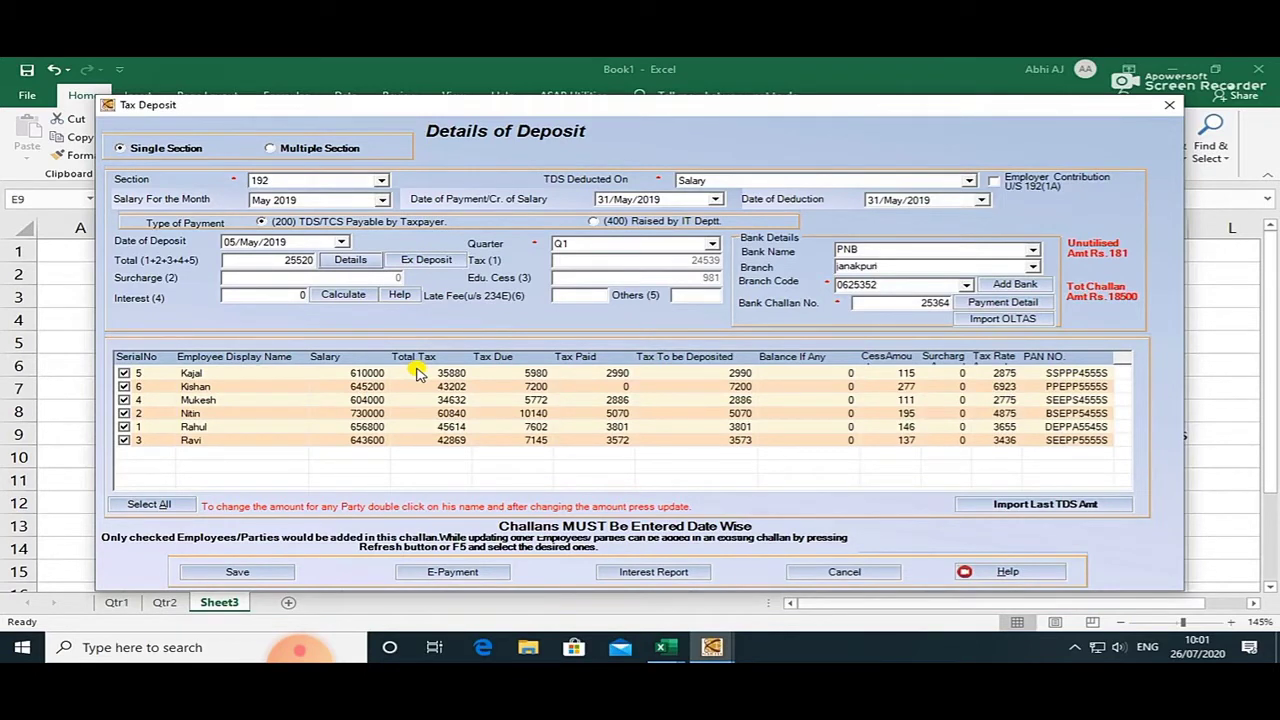
left_click(123, 373)
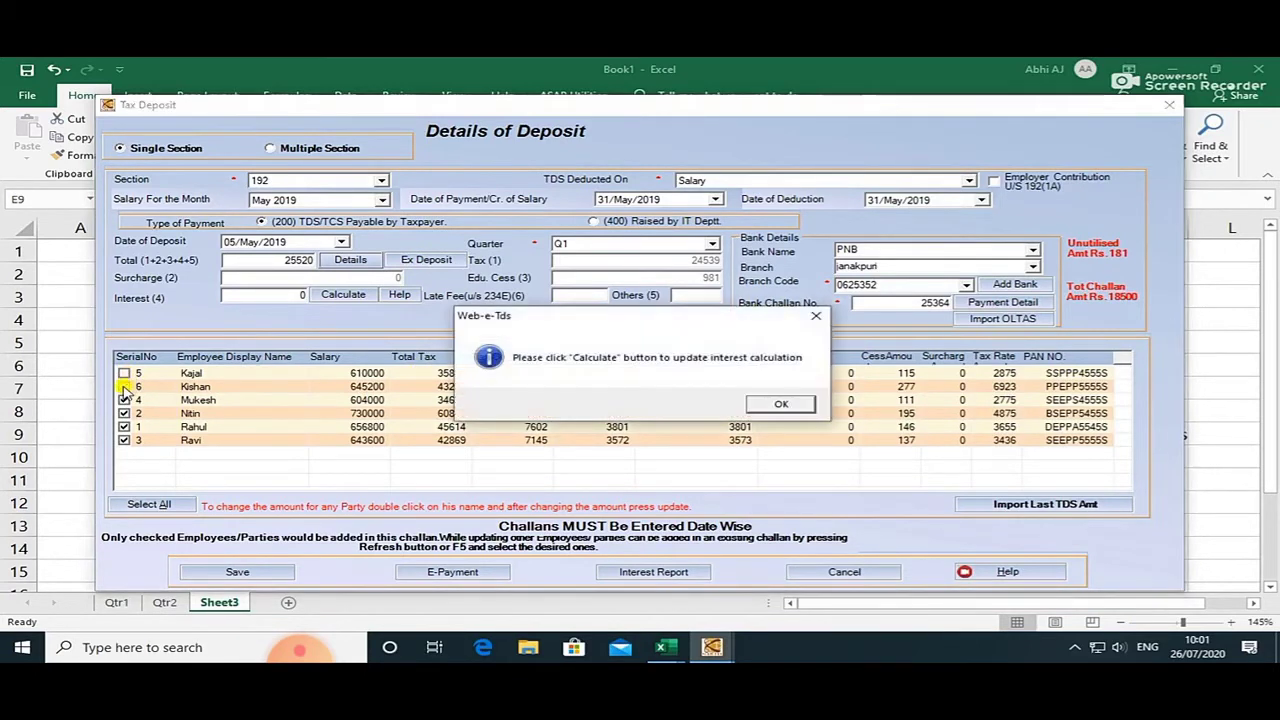
left_click(779, 403)
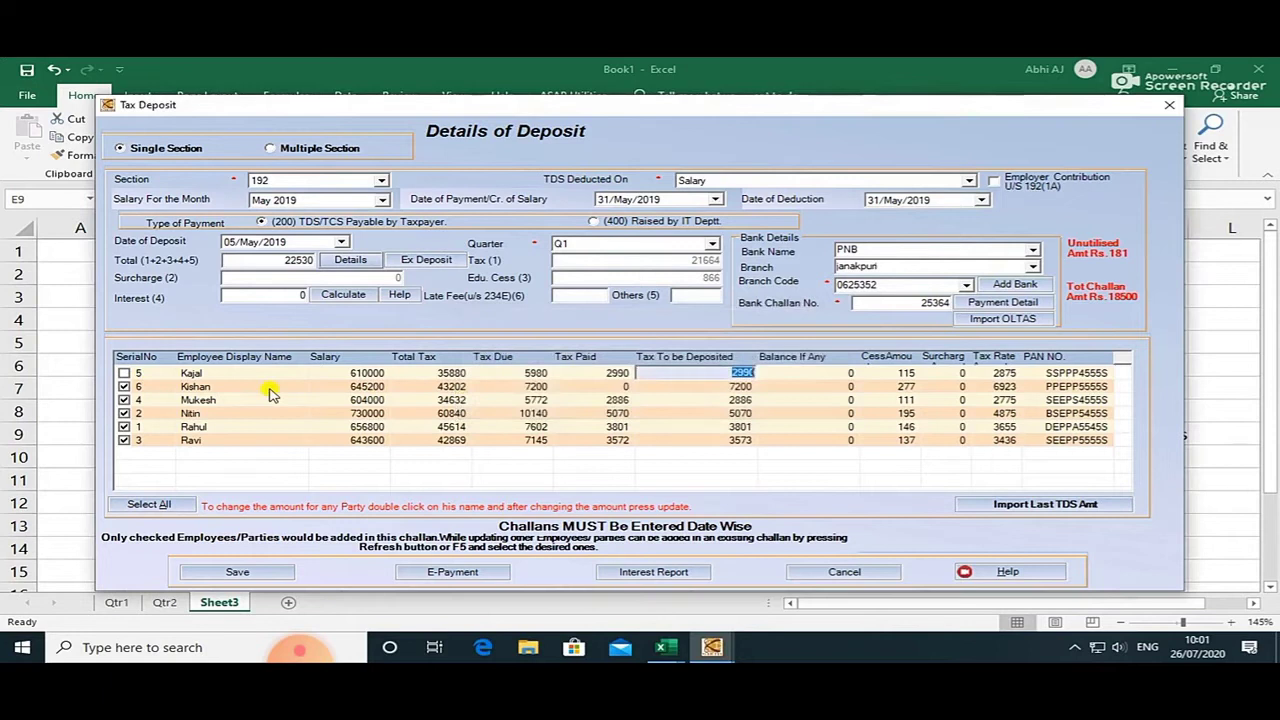
left_click(123, 386)
left_click(123, 400)
left_click(123, 413)
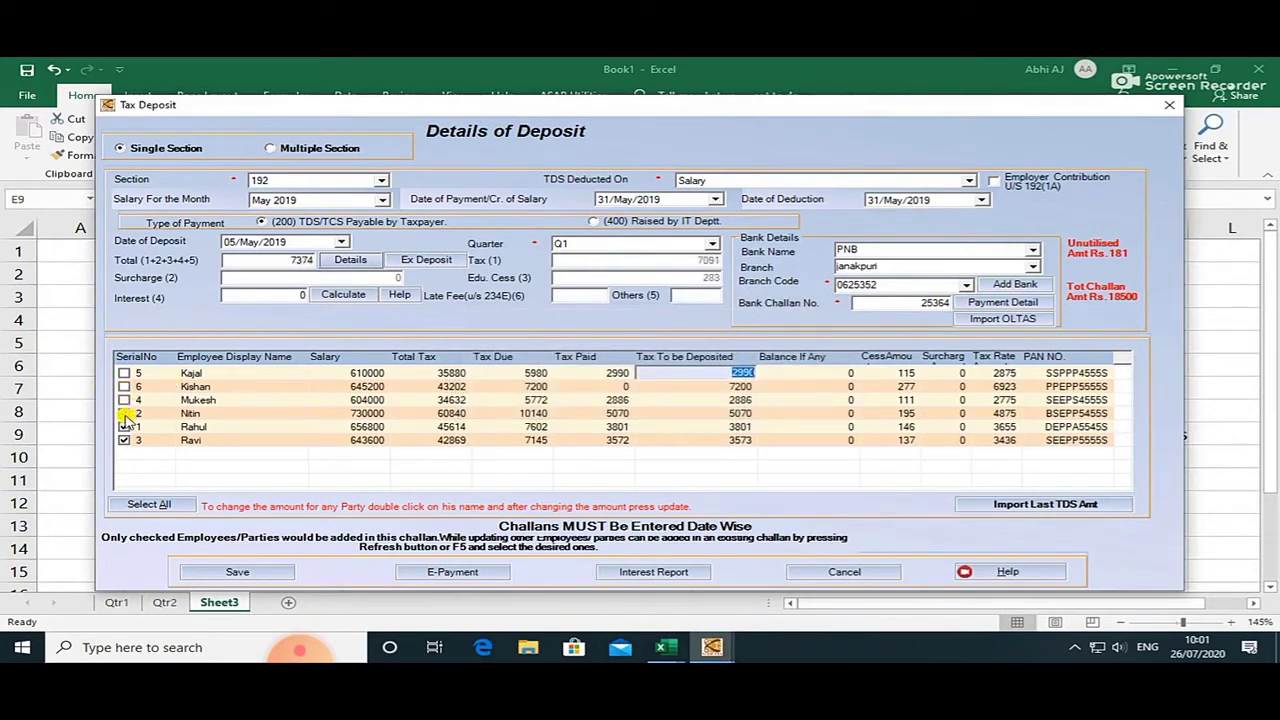
left_click(123, 426)
left_click(123, 440)
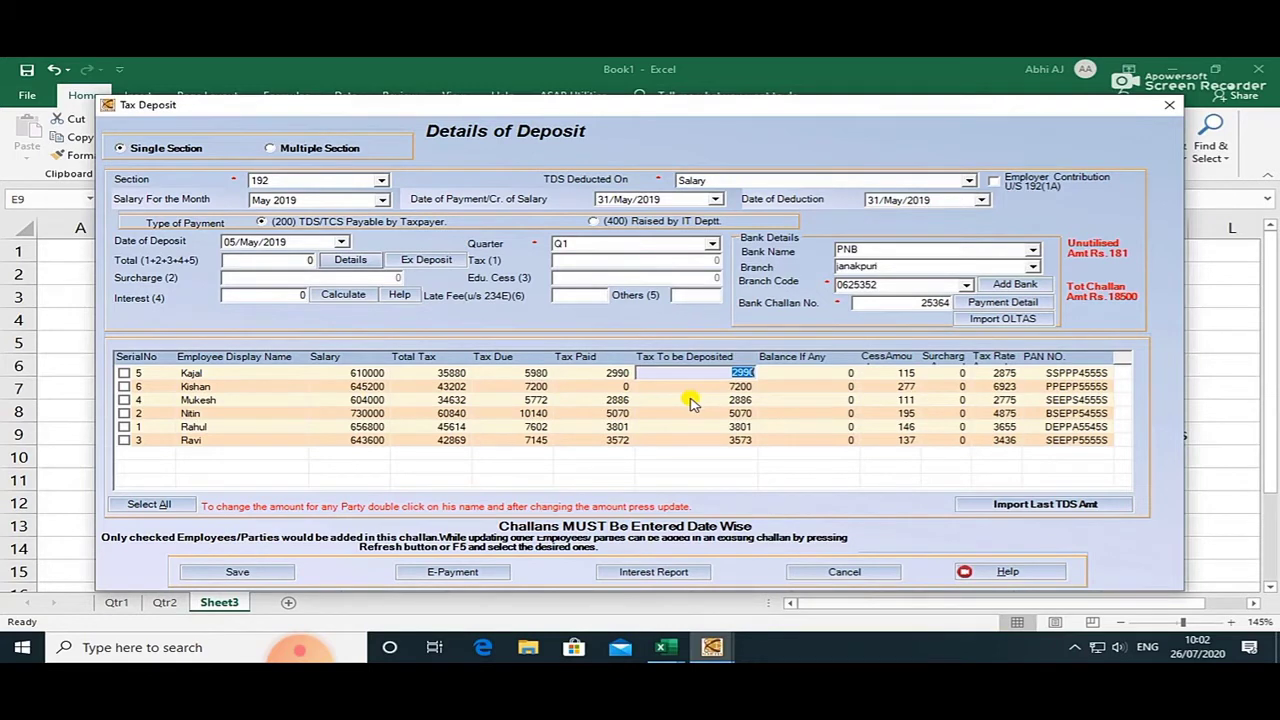
left_click(690, 400)
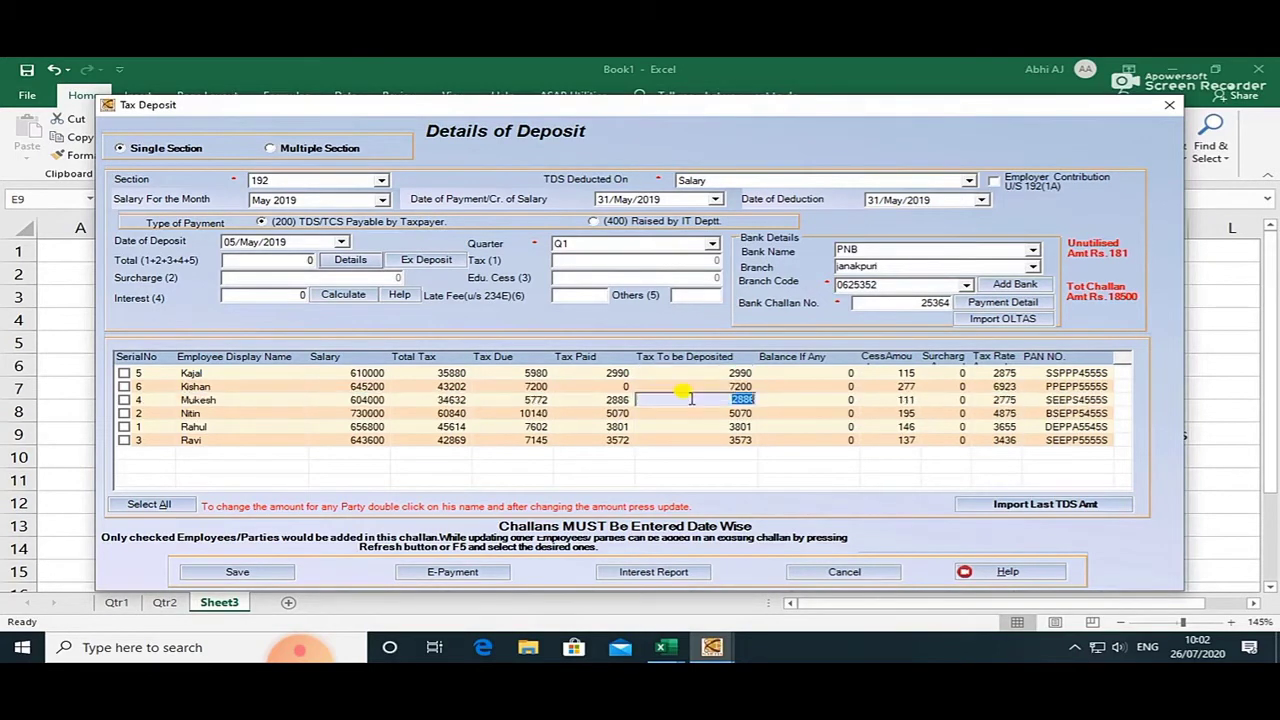
Set employee no. 4's actual tax deposit to 181.
double_click(591, 403)
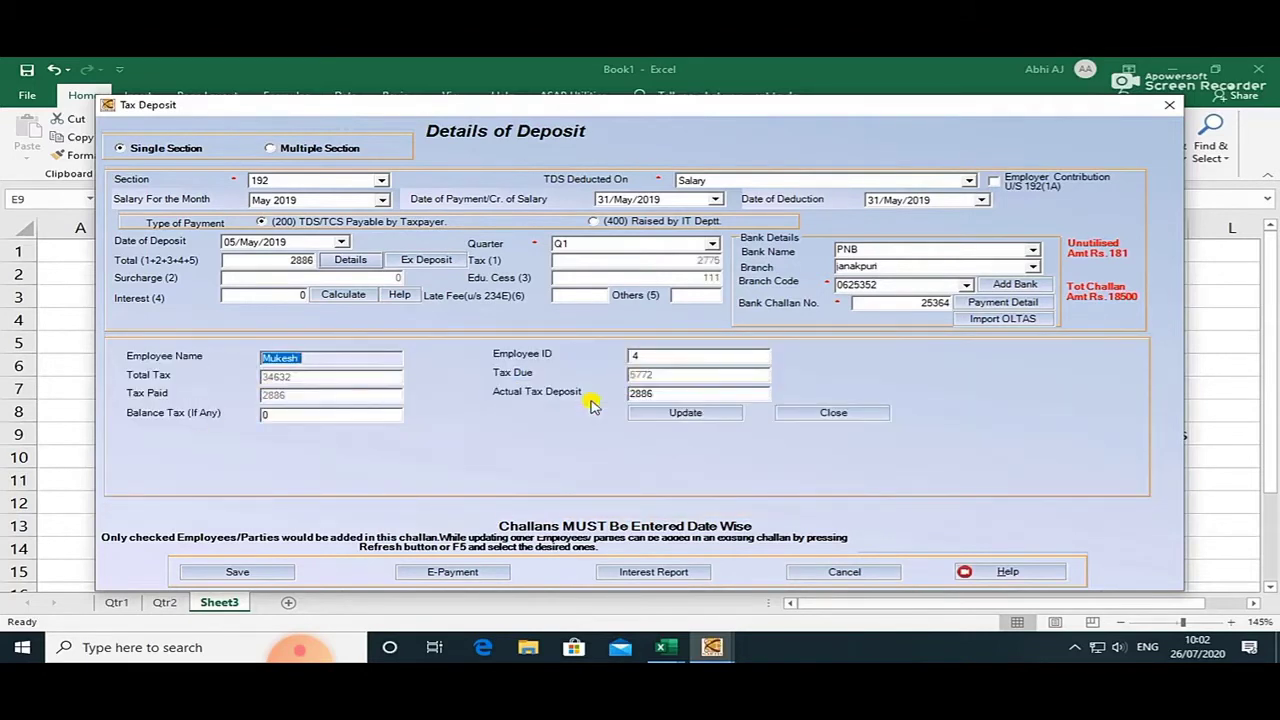
left_click(659, 394)
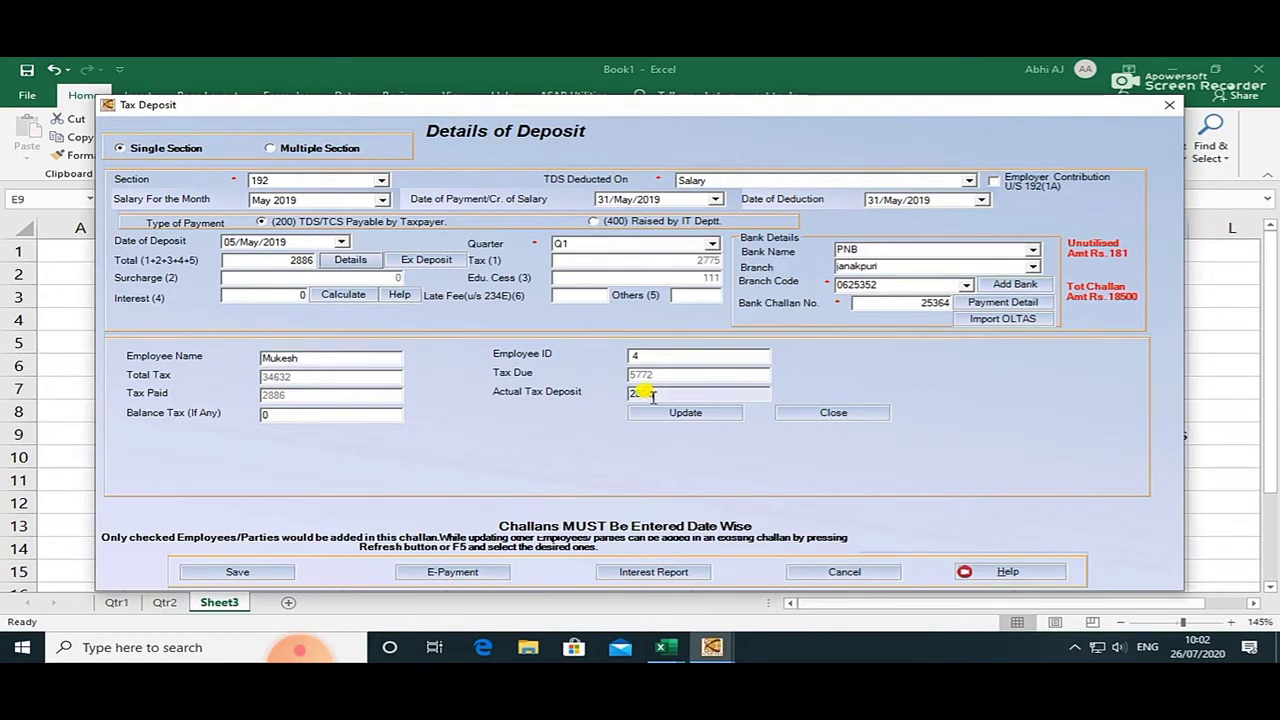
key("Tab")
key("BackSpace")
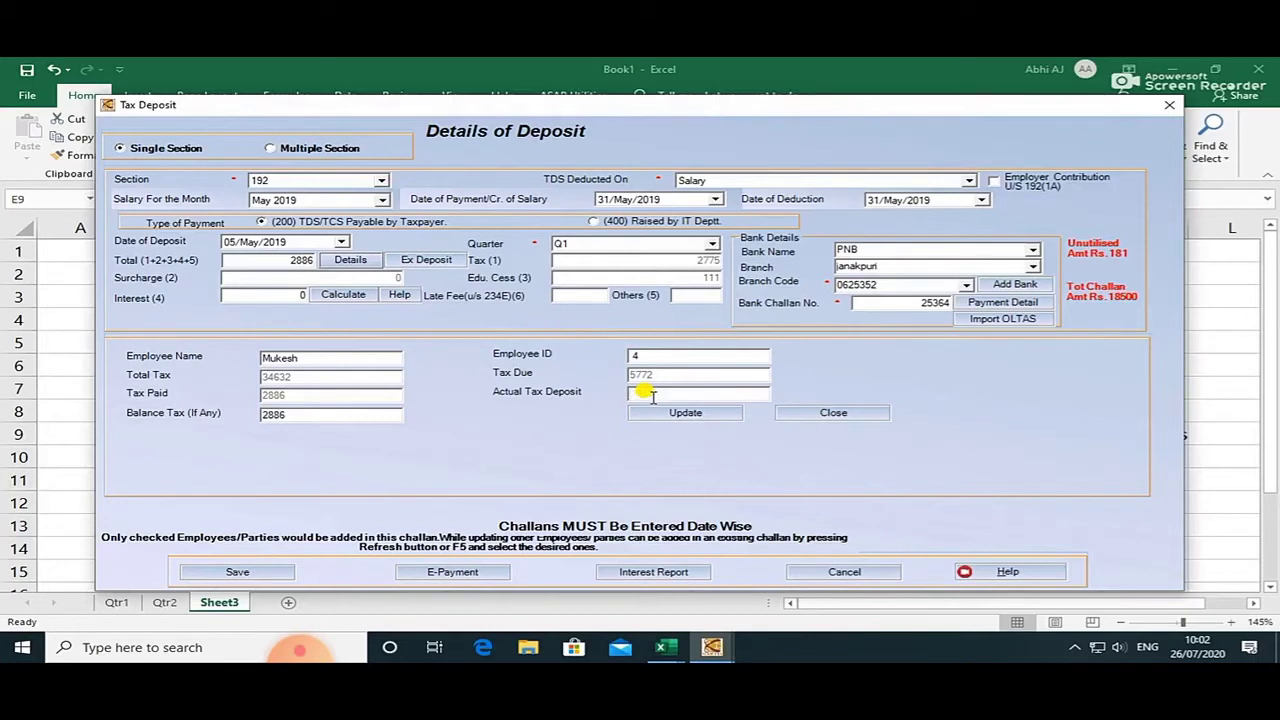
type("181")
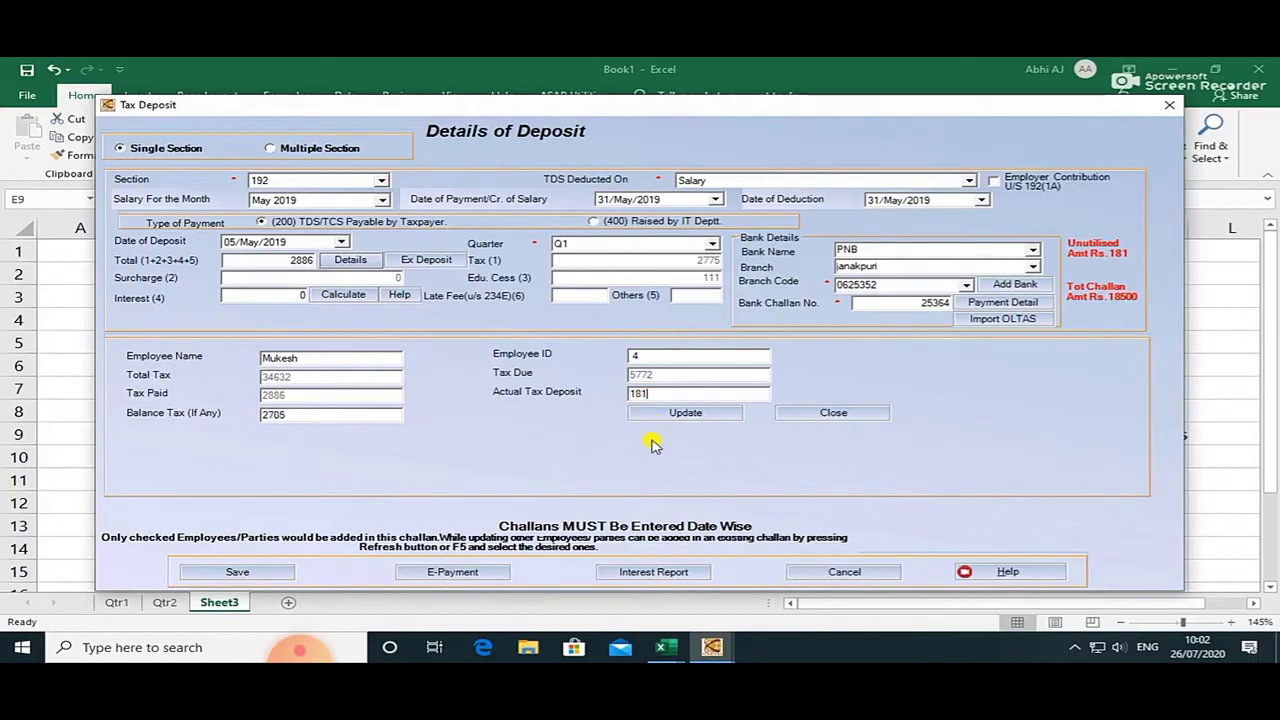
left_click(683, 413)
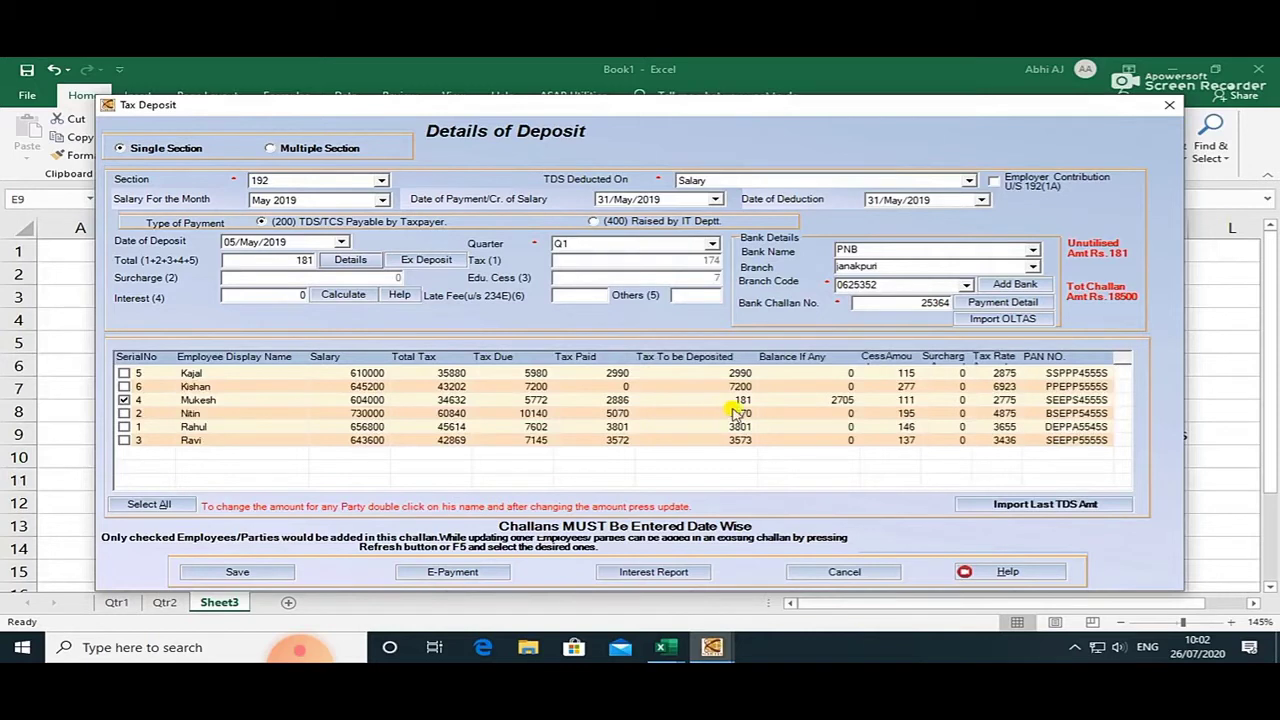
Link the April challan's excess again and save the 181 May 2019 challan.
left_click(425, 262)
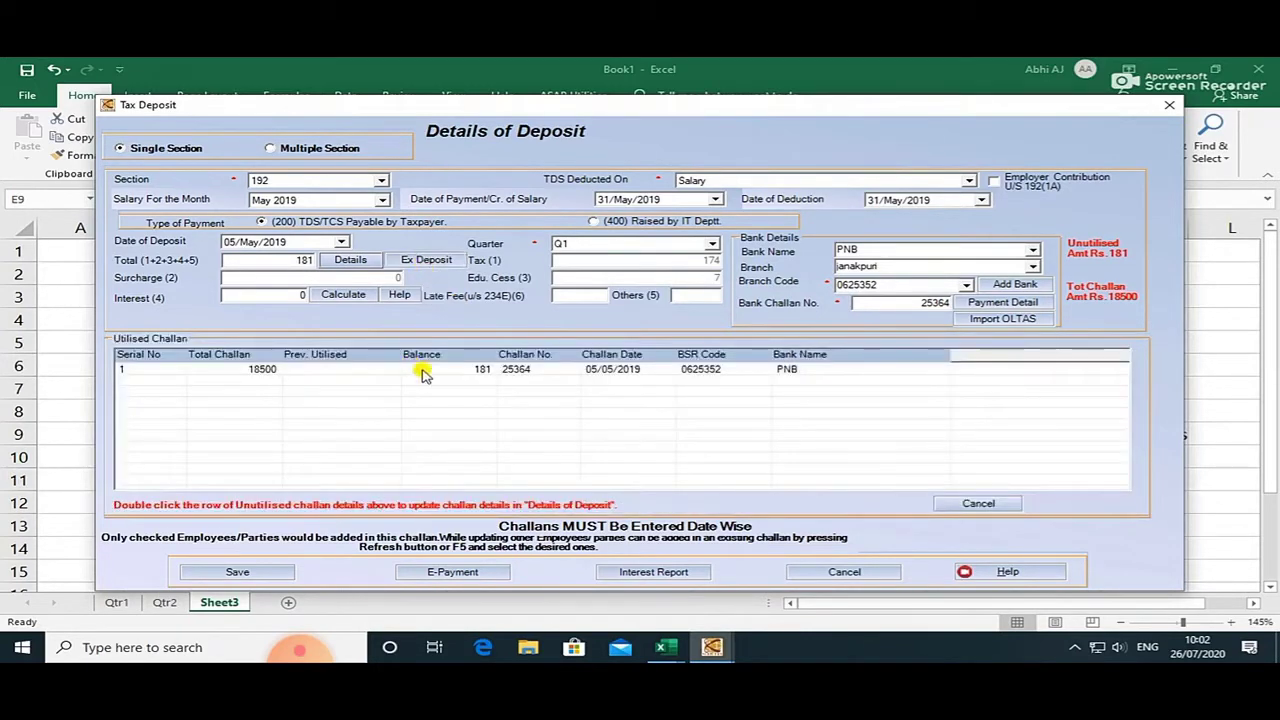
double_click(421, 370)
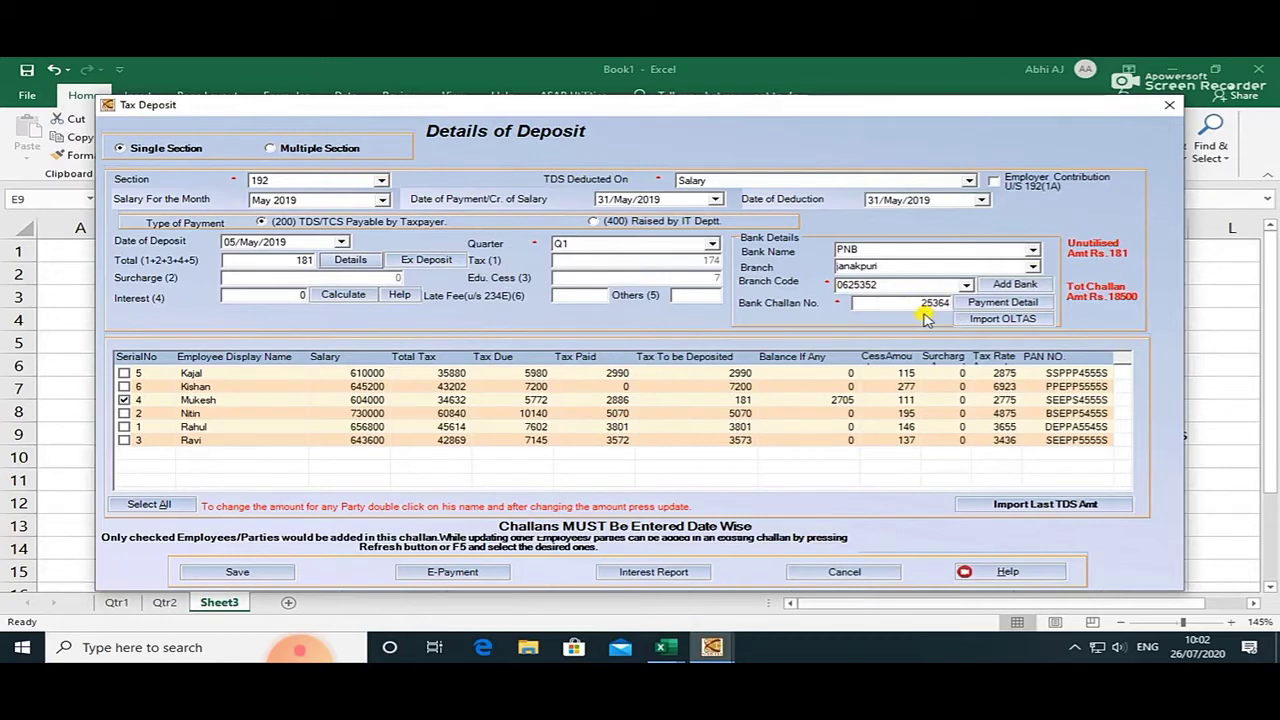
key("alt+Tab")
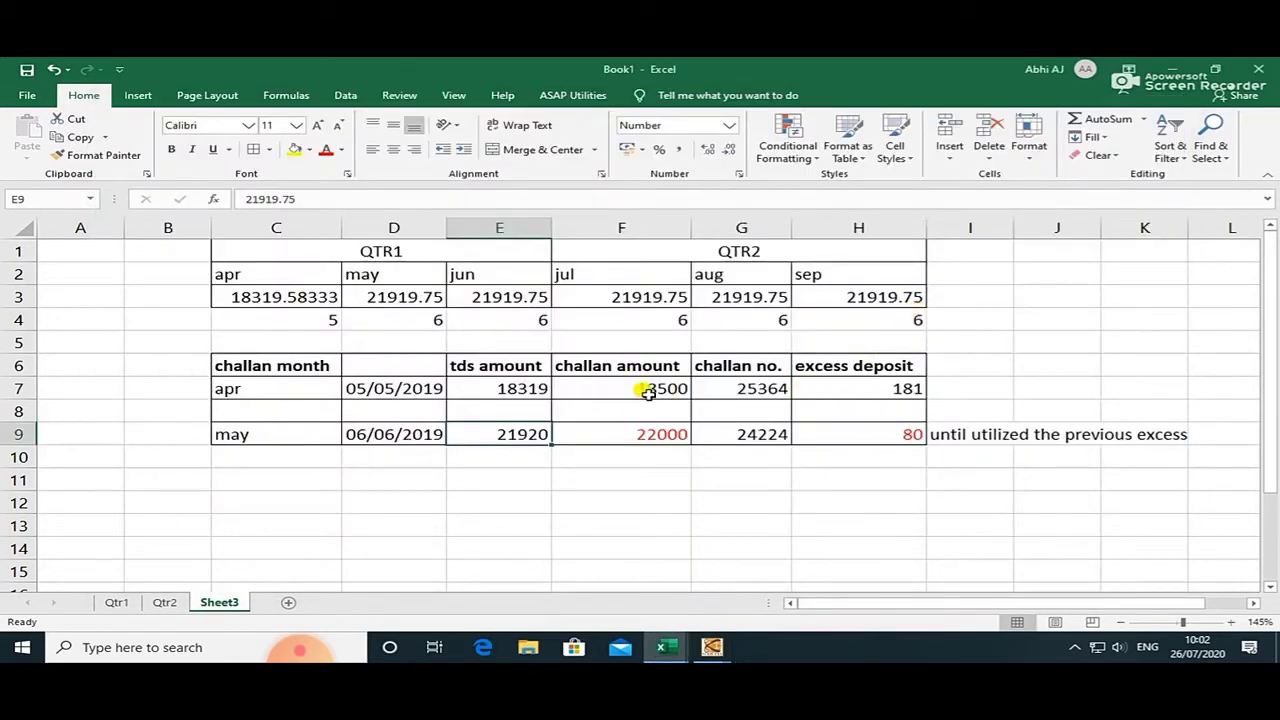
key("alt+Tab")
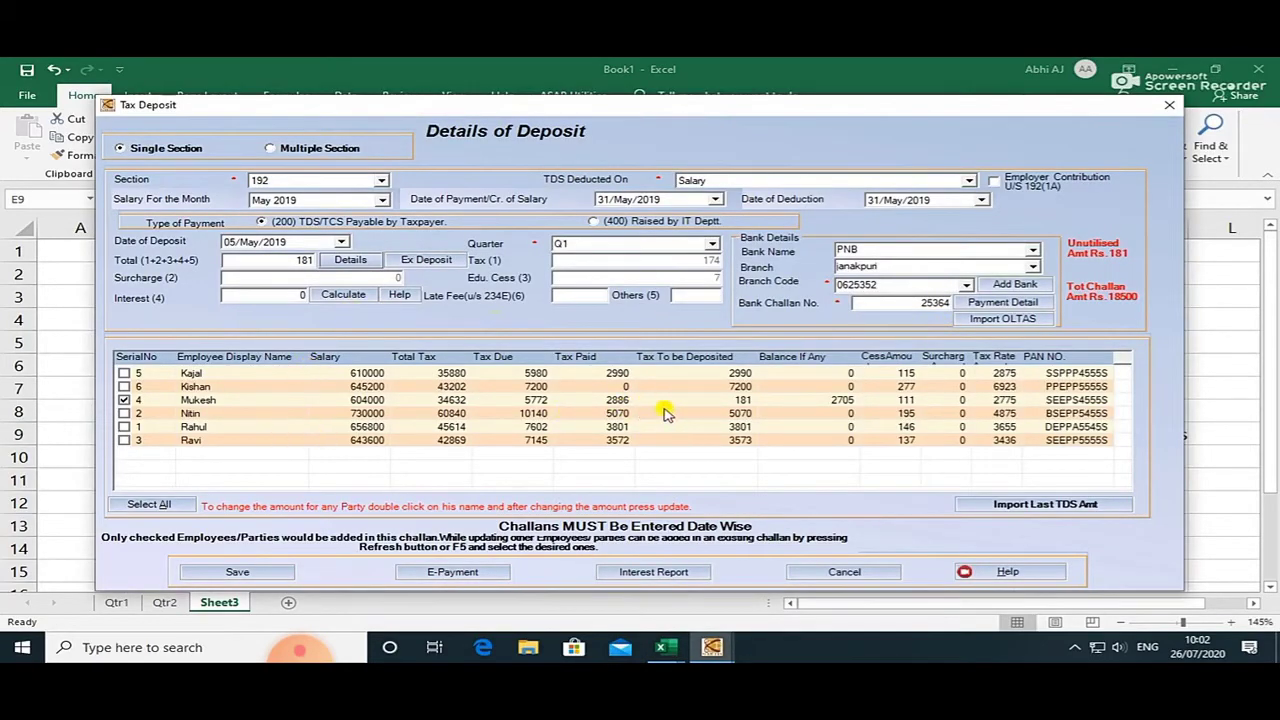
left_click(270, 578)
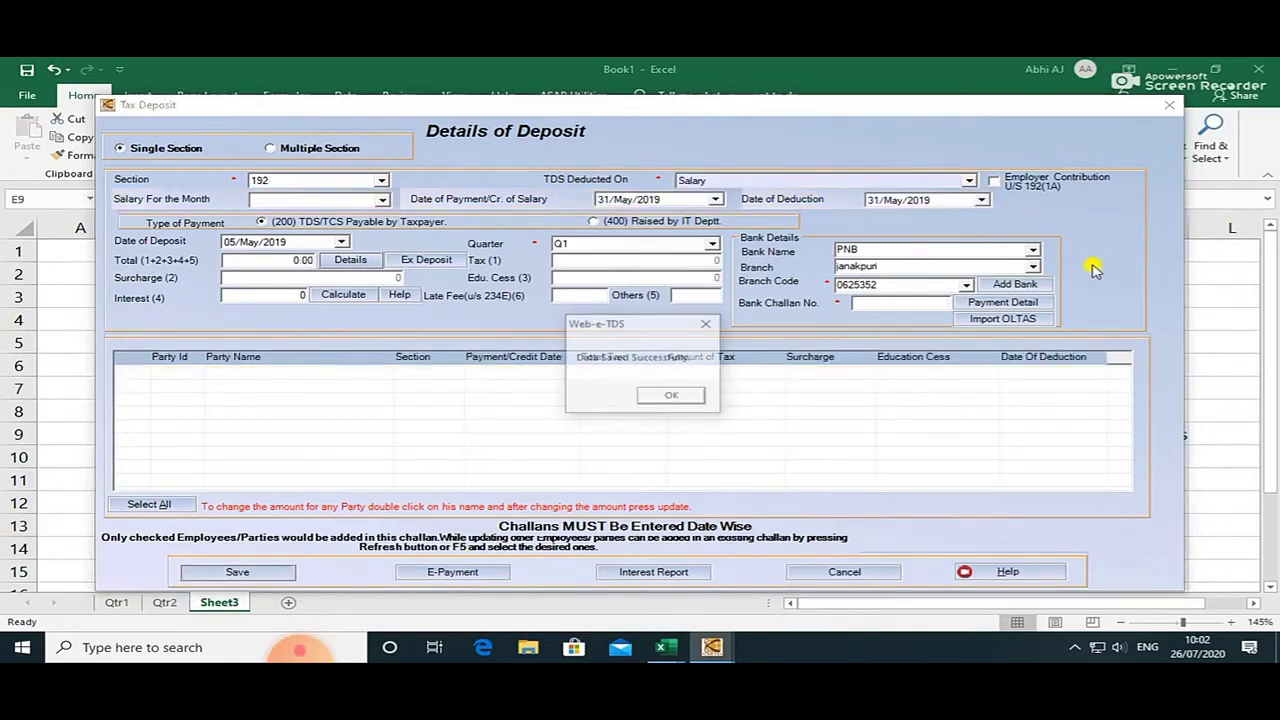
left_click(667, 396)
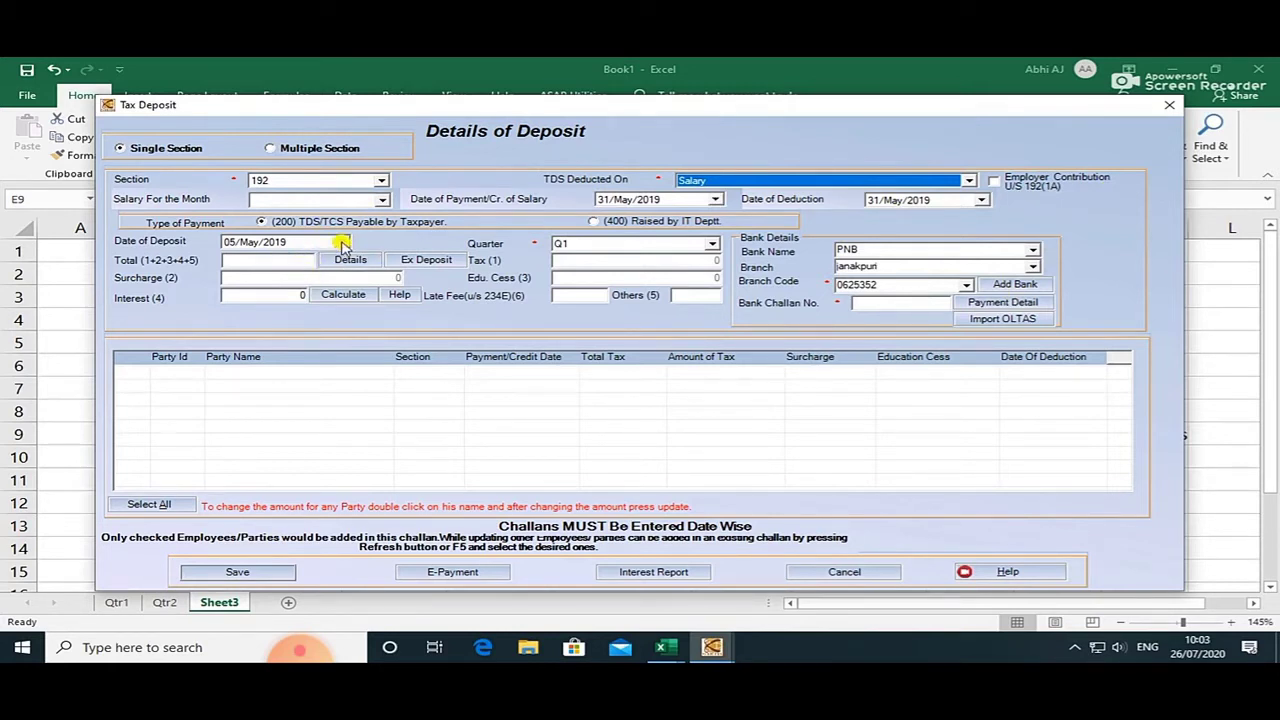
Fill a May 2019 challan dated 06/Jun/2019 with all six employees, totalling 25339.
left_click(381, 199)
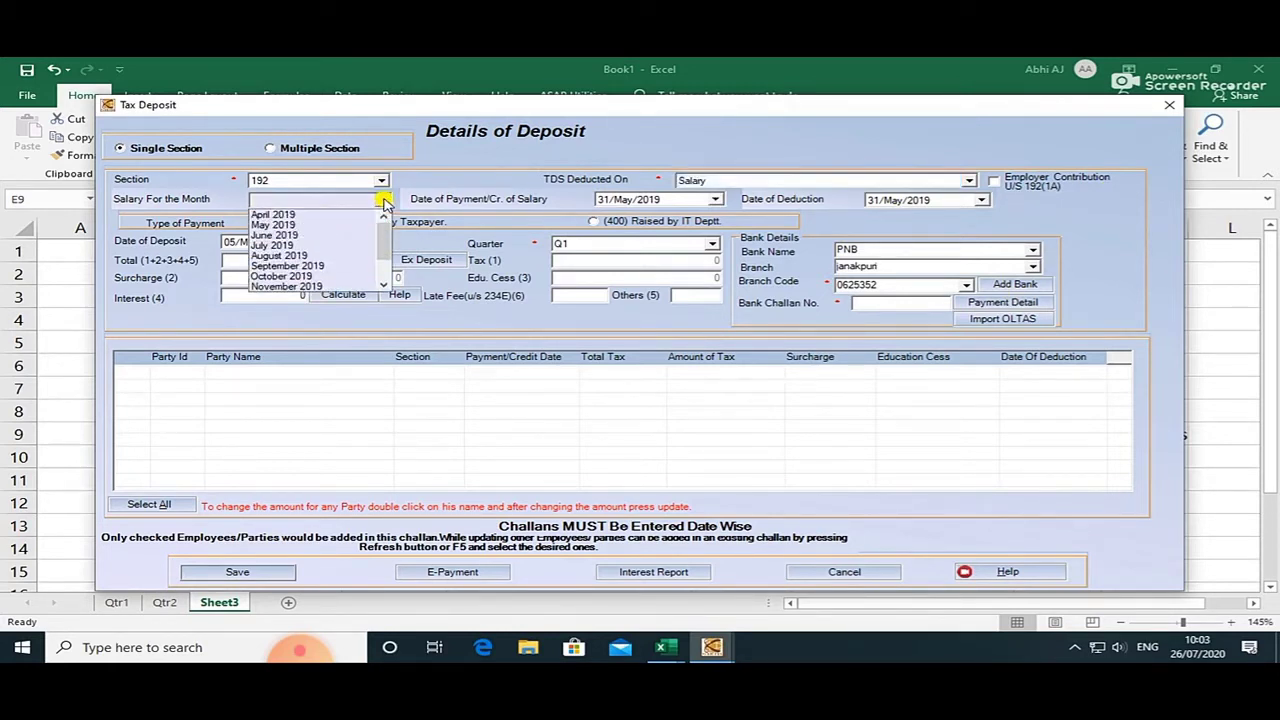
left_click(329, 222)
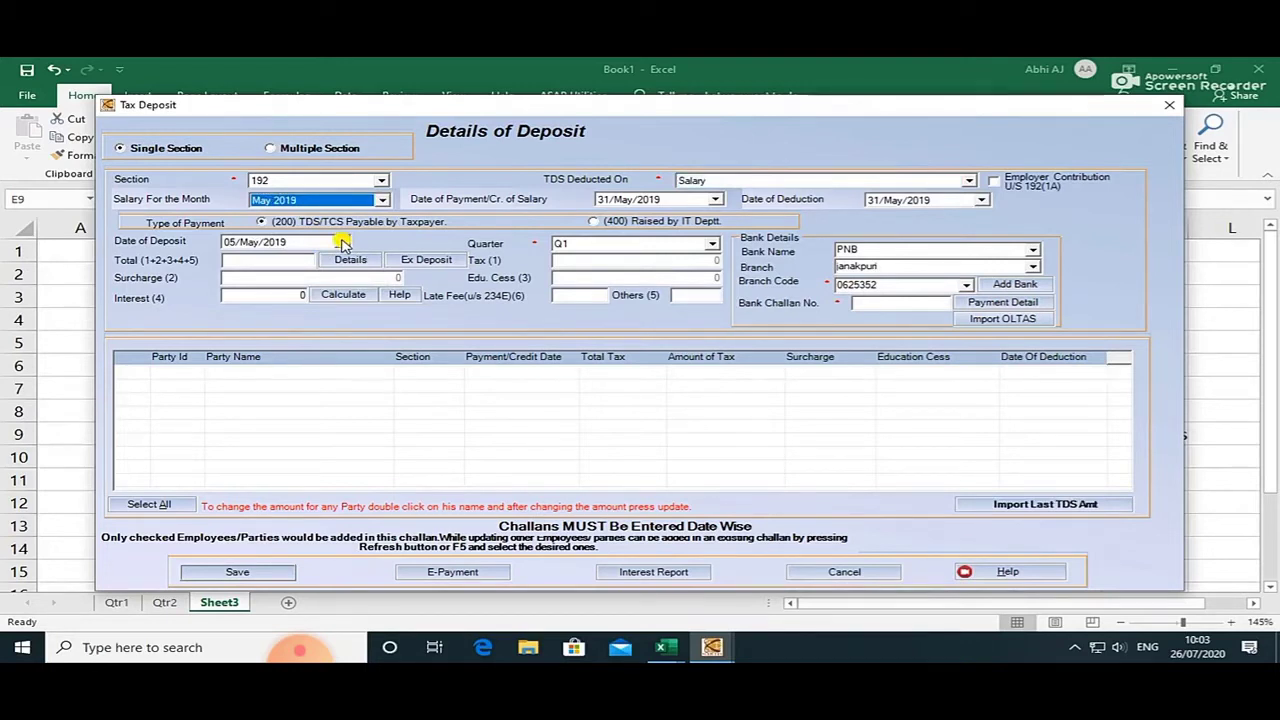
left_click(342, 243)
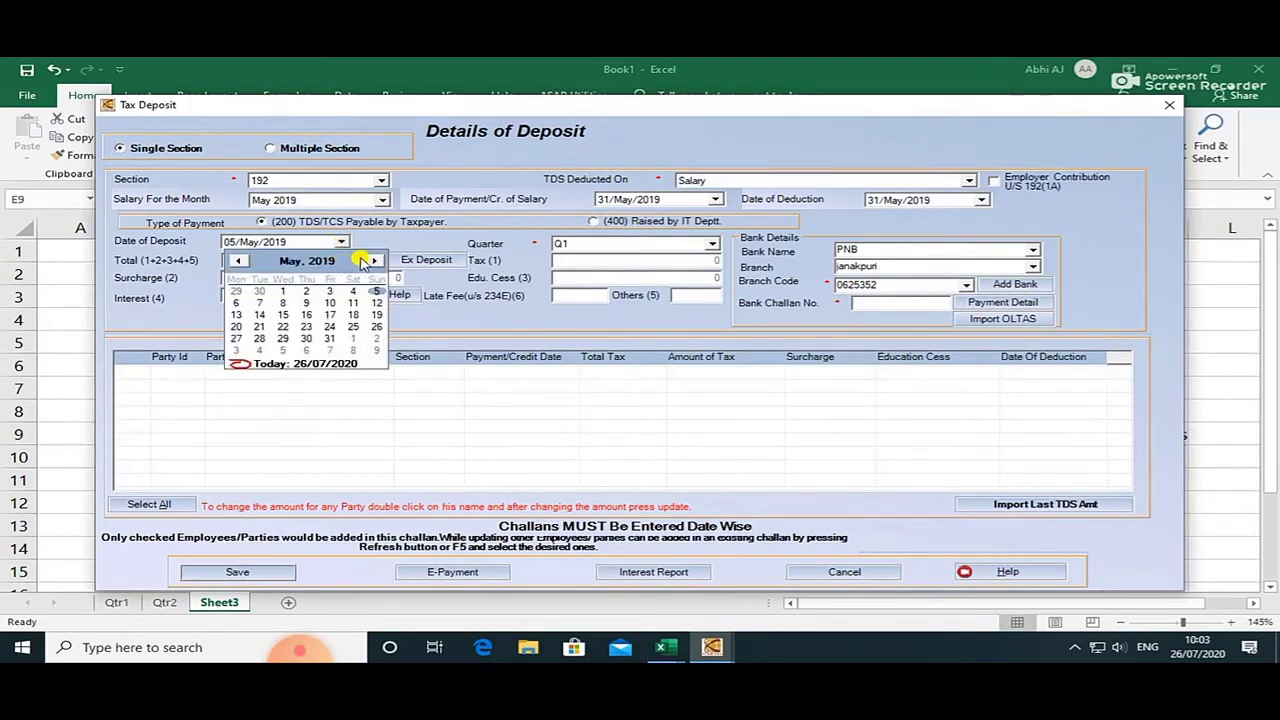
left_click(374, 260)
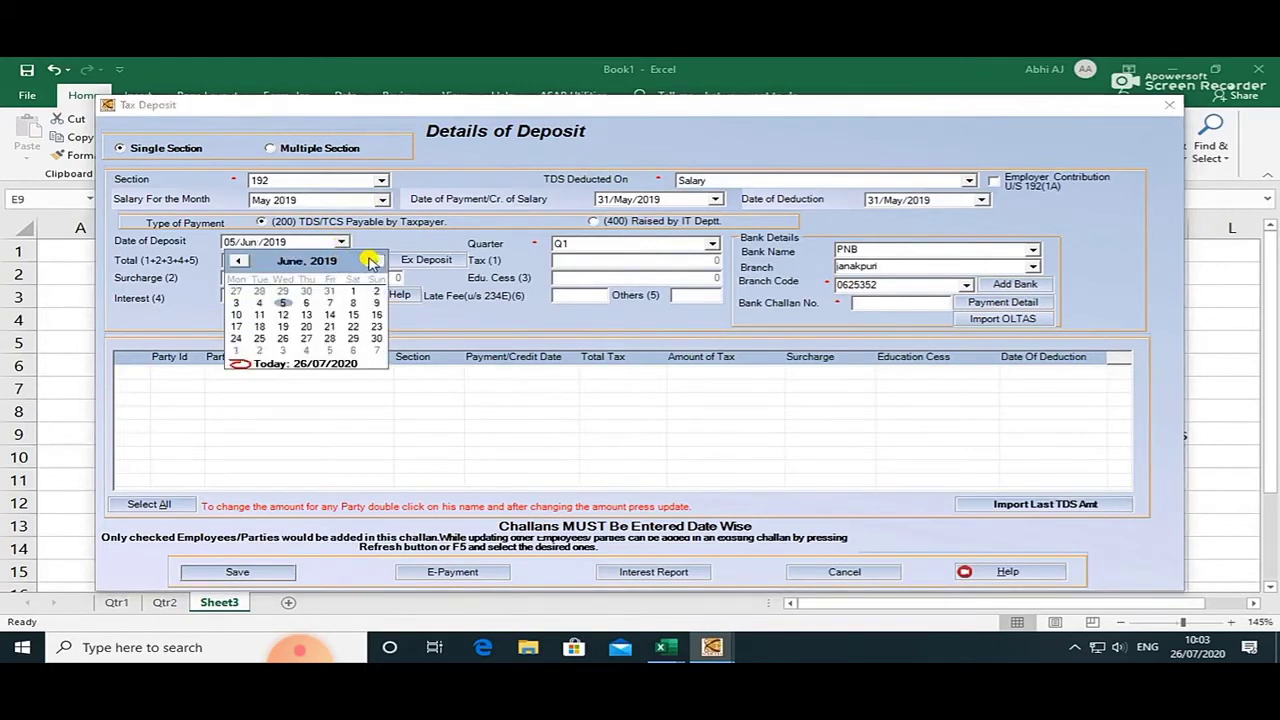
left_click(306, 302)
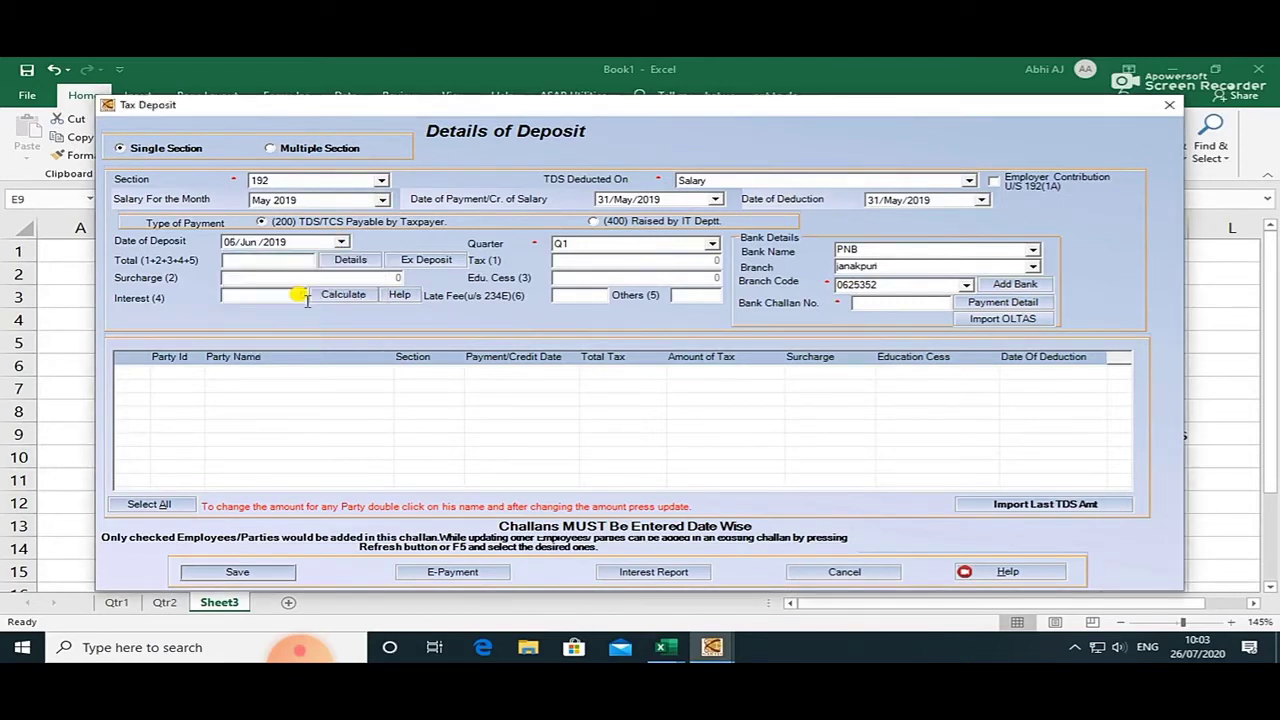
left_click(350, 262)
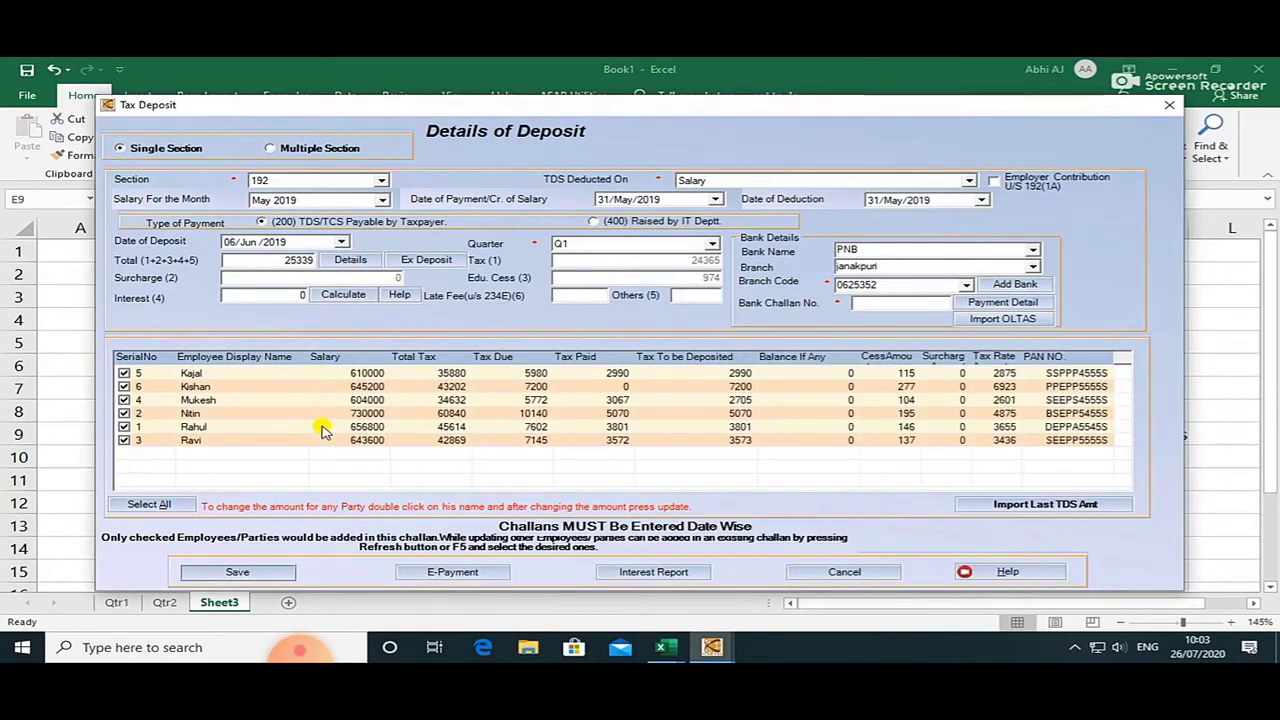
key("alt+Tab")
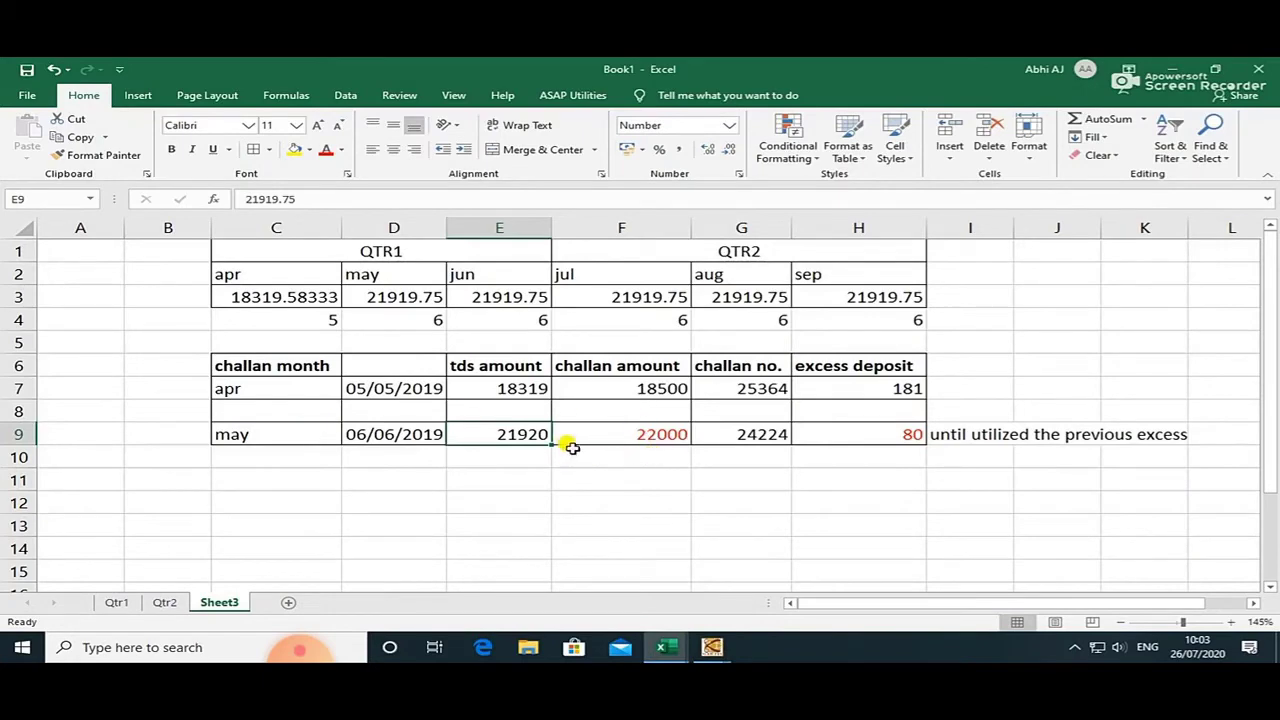
Compare the May TDS figure in Excel cell D3 against the 25339 challan form.
key("alt+Tab")
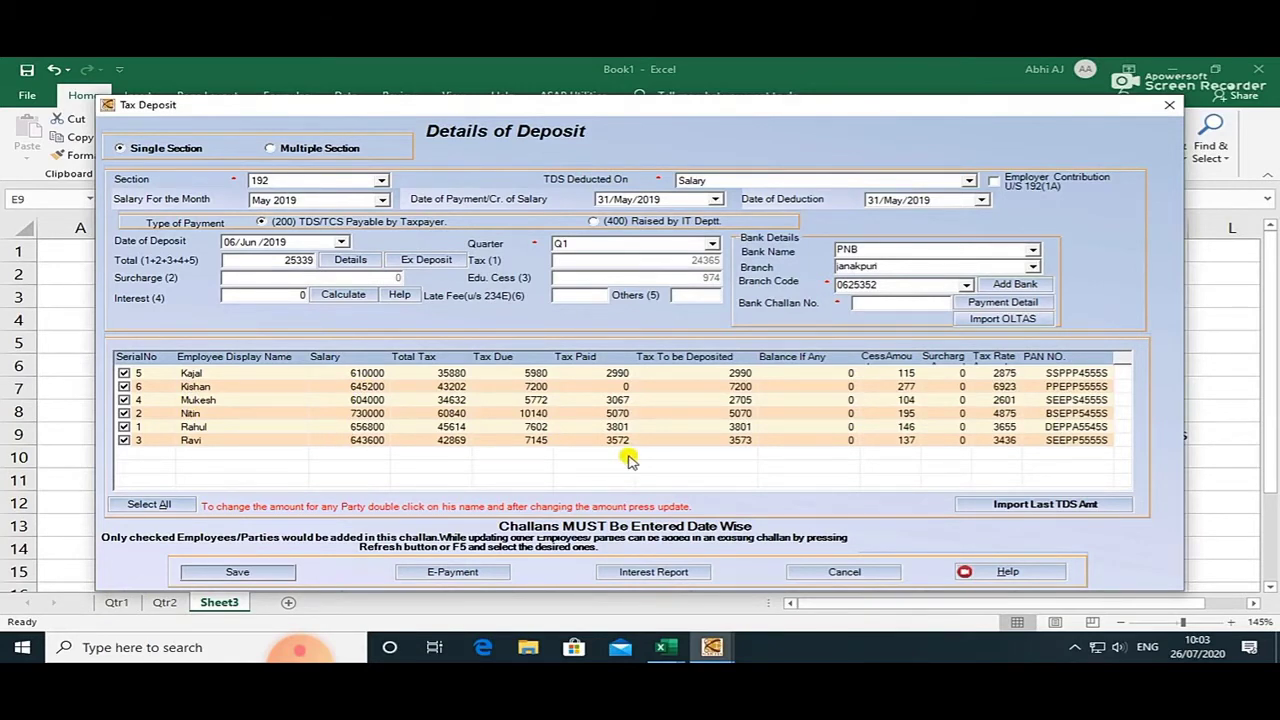
key("alt+Tab")
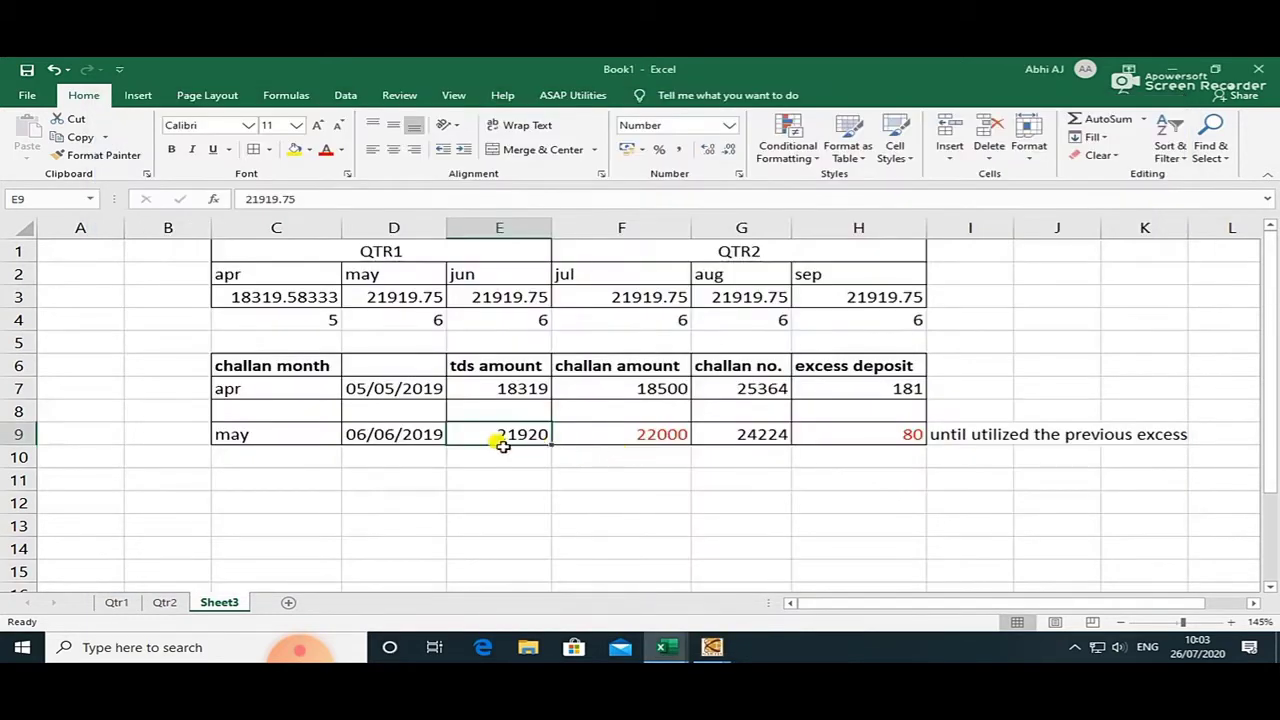
left_click(382, 288)
key("alt+Tab")
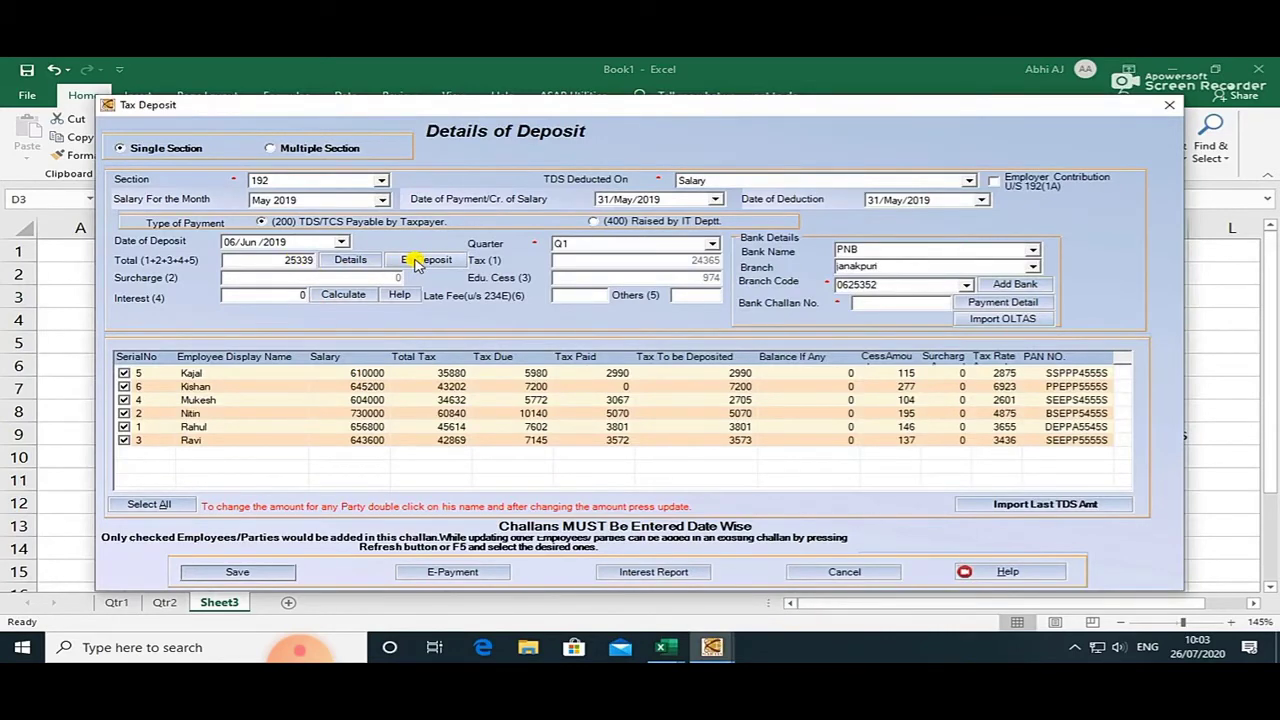
key("alt+Tab")
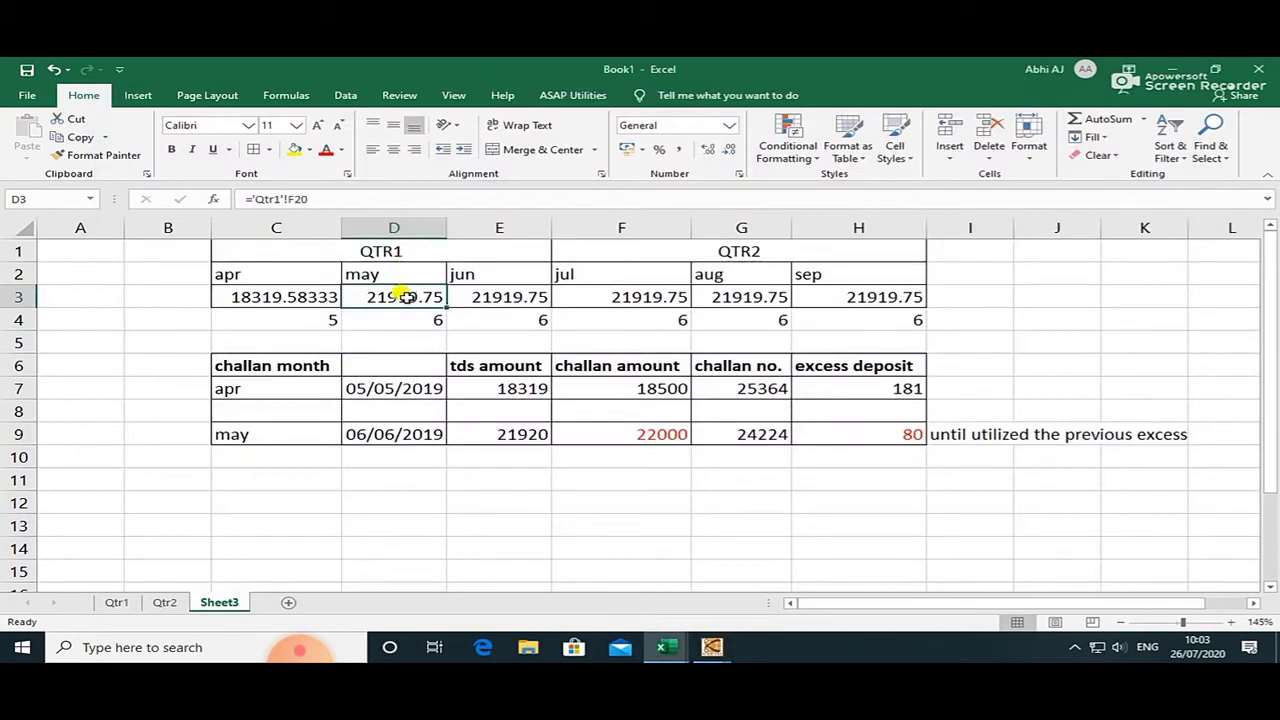
key("alt+Tab")
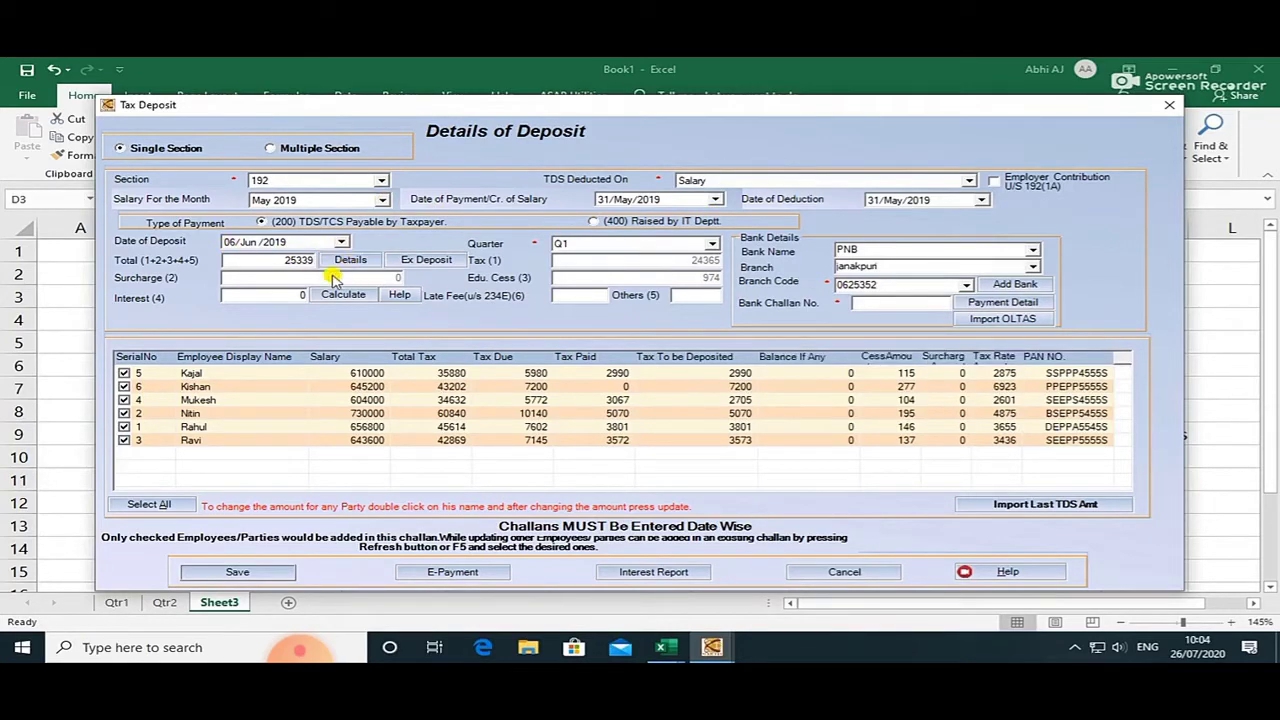
Uncheck and recheck Kishan, keeping his 7200 in the six-employee 25339 challan.
left_click(125, 387)
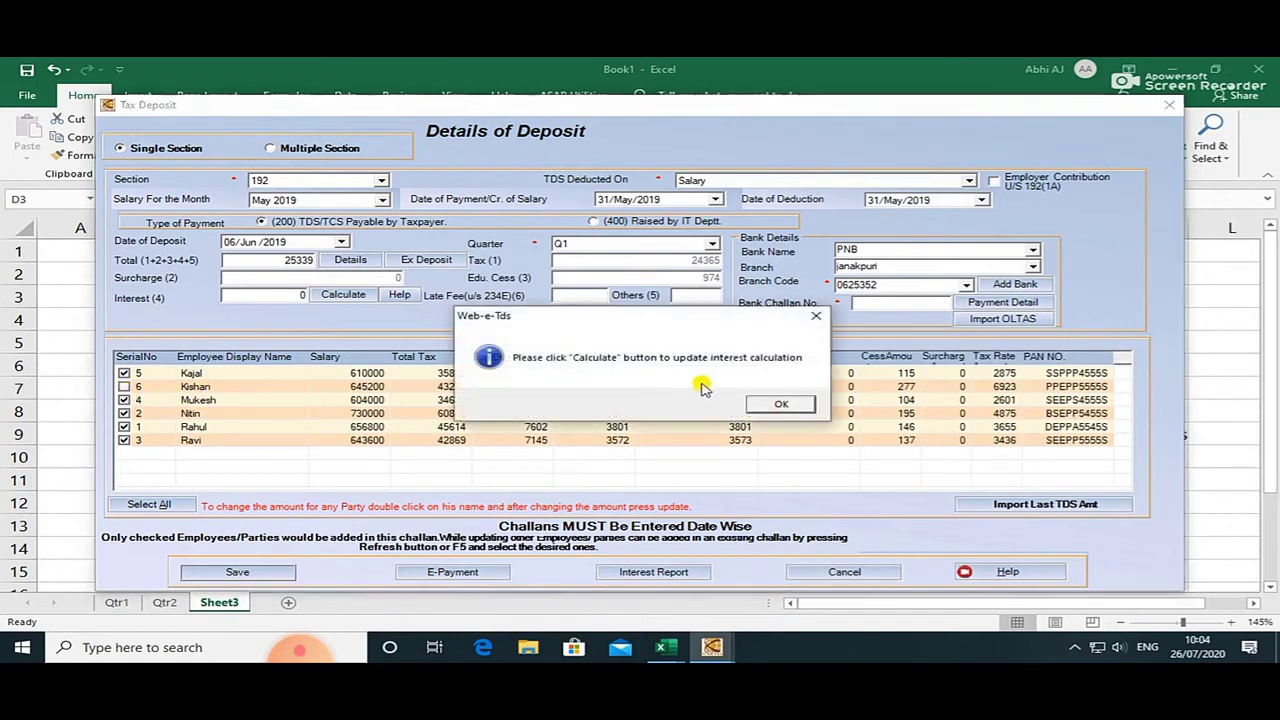
left_click(790, 405)
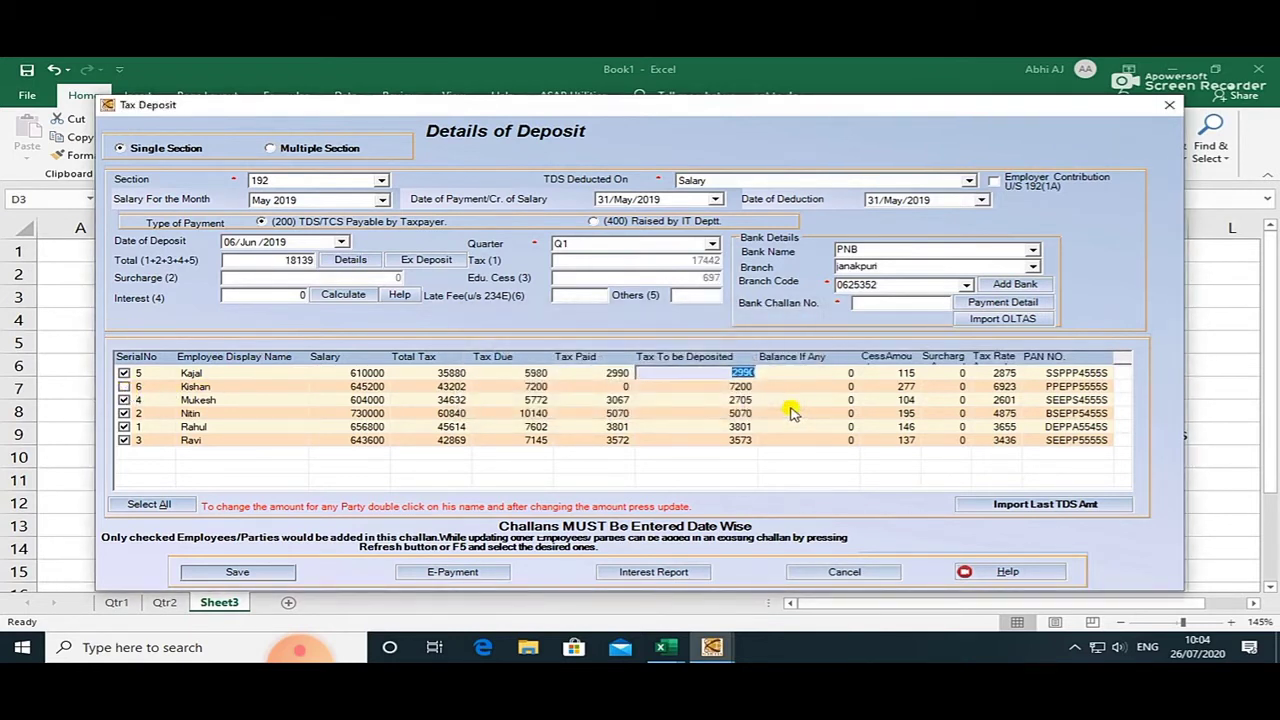
left_click(126, 387)
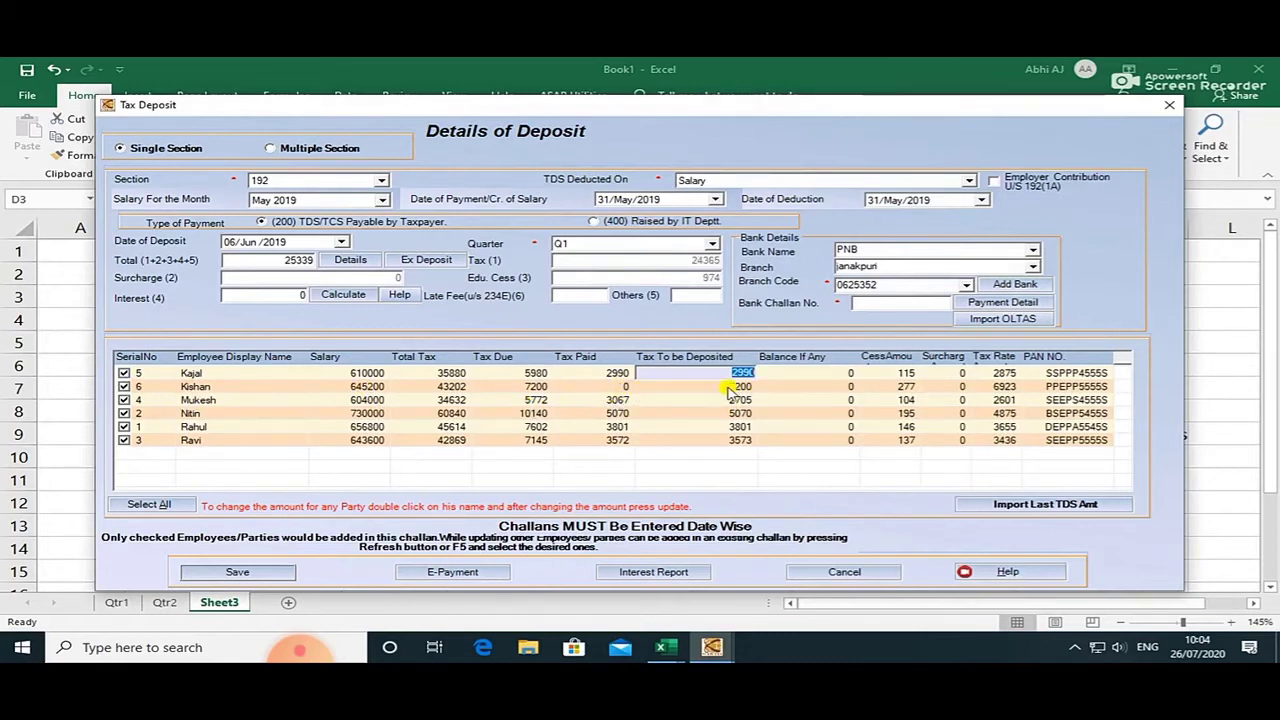
key("Down")
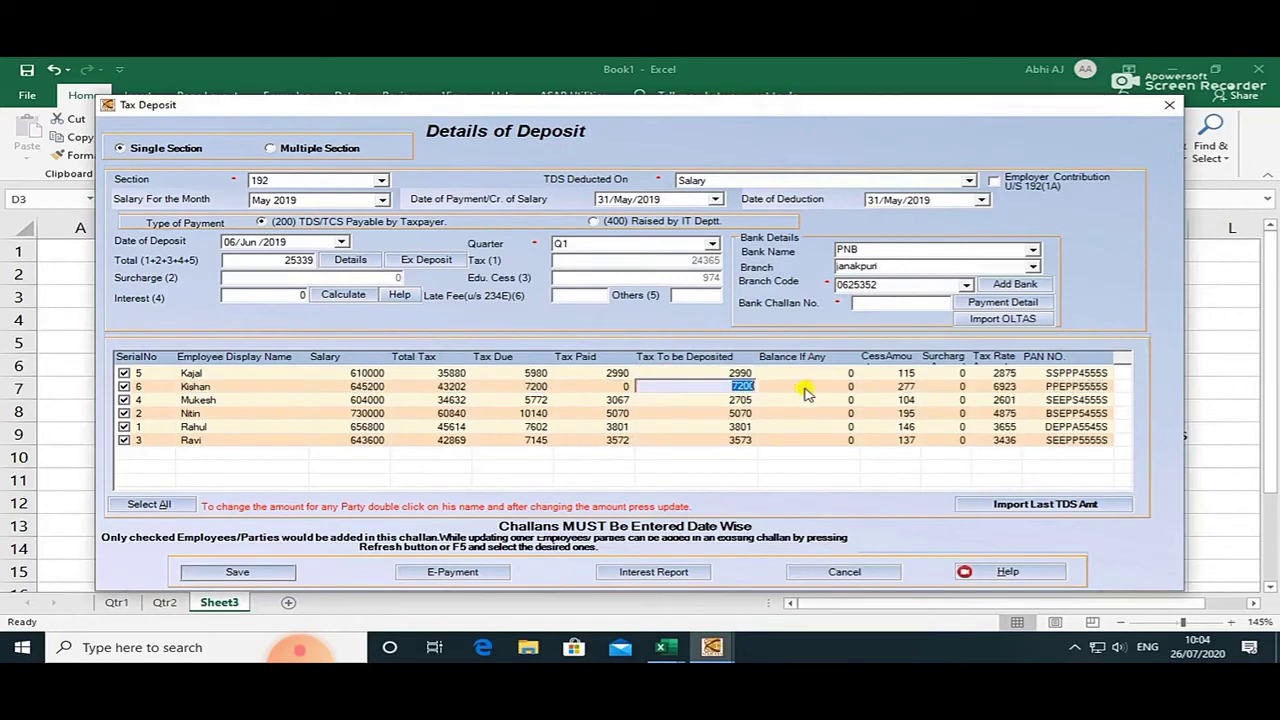
left_click(193, 467)
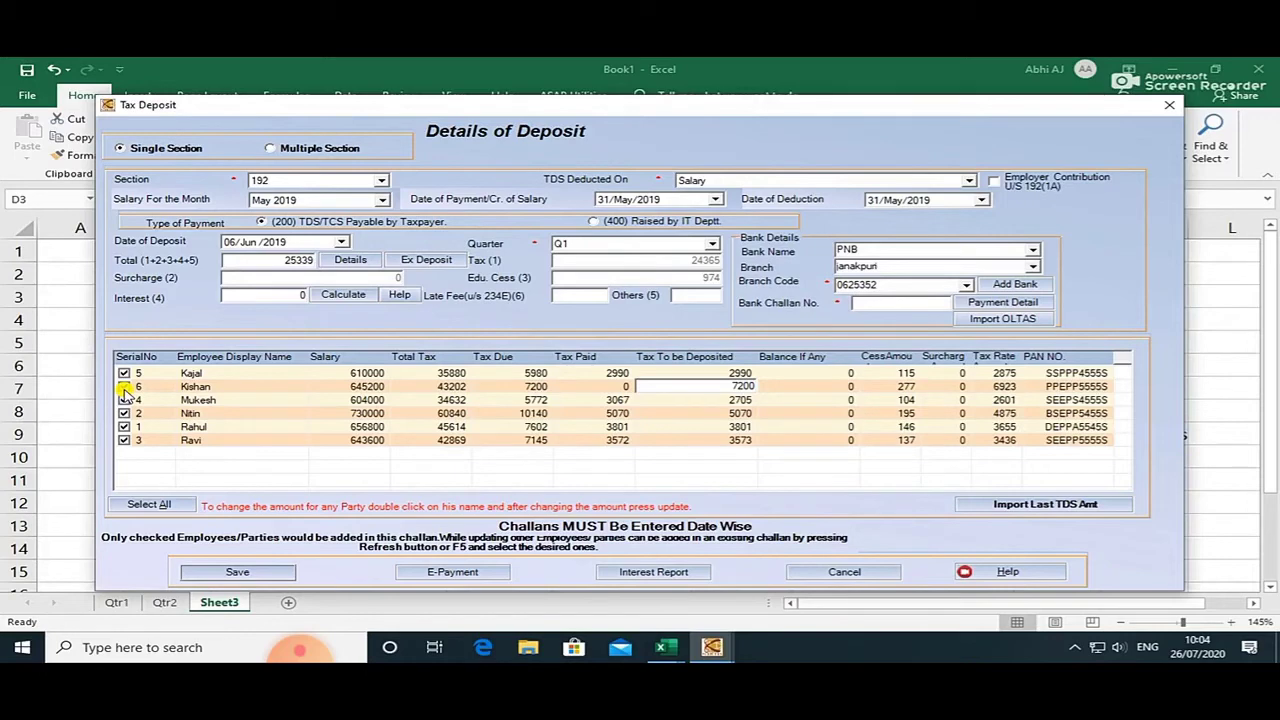
key("alt+Tab")
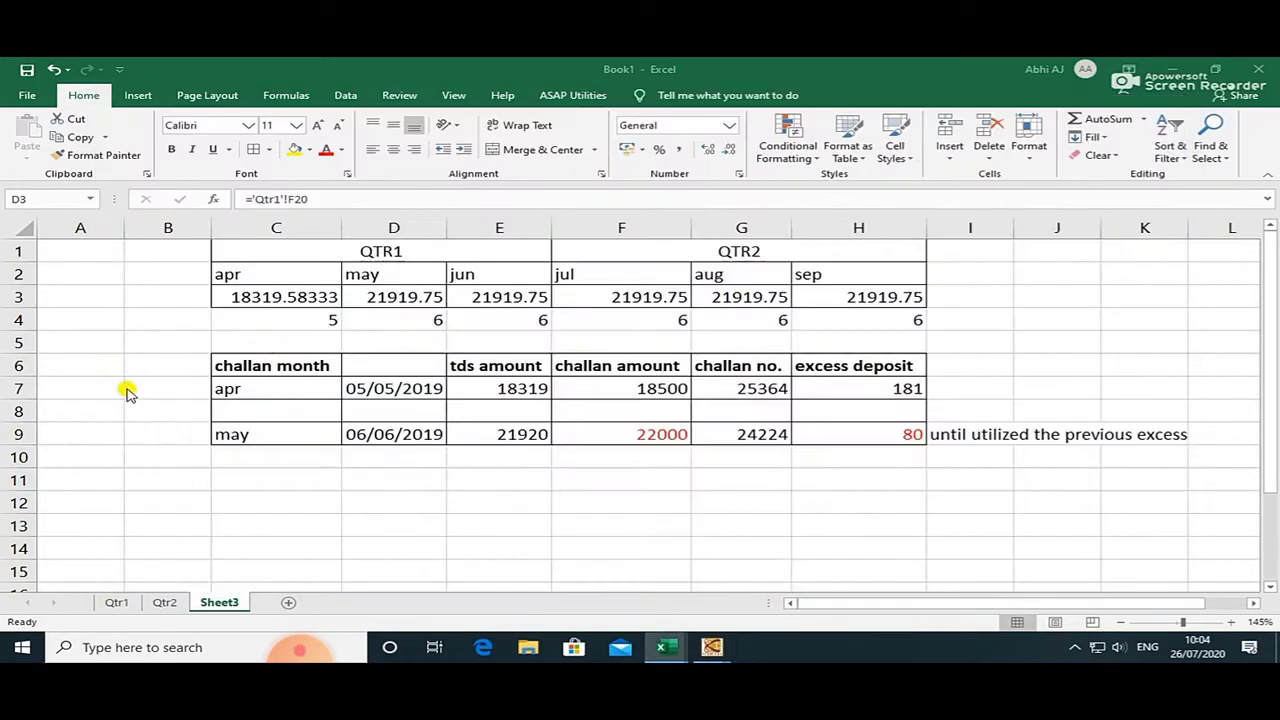
Enter 25339 as May's TDS in both D3 and E9.
type("25")
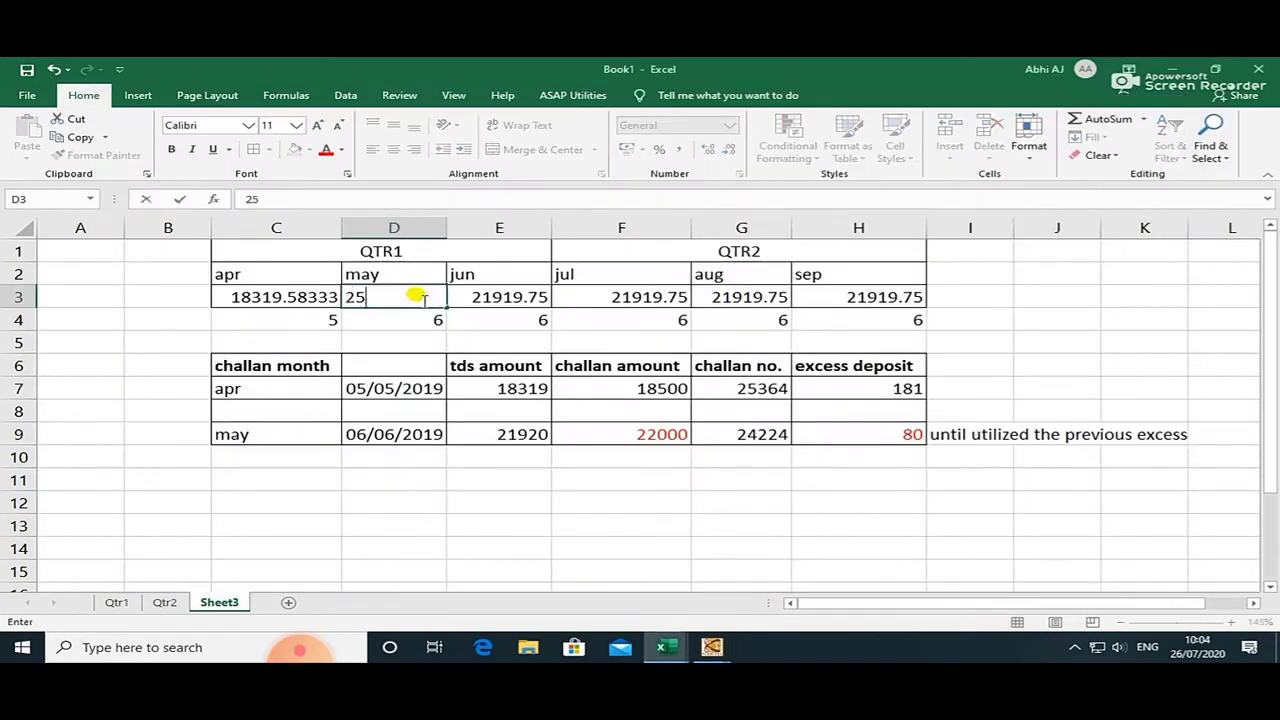
key("alt+Tab")
key("alt+Tab")
type("339")
key("Return")
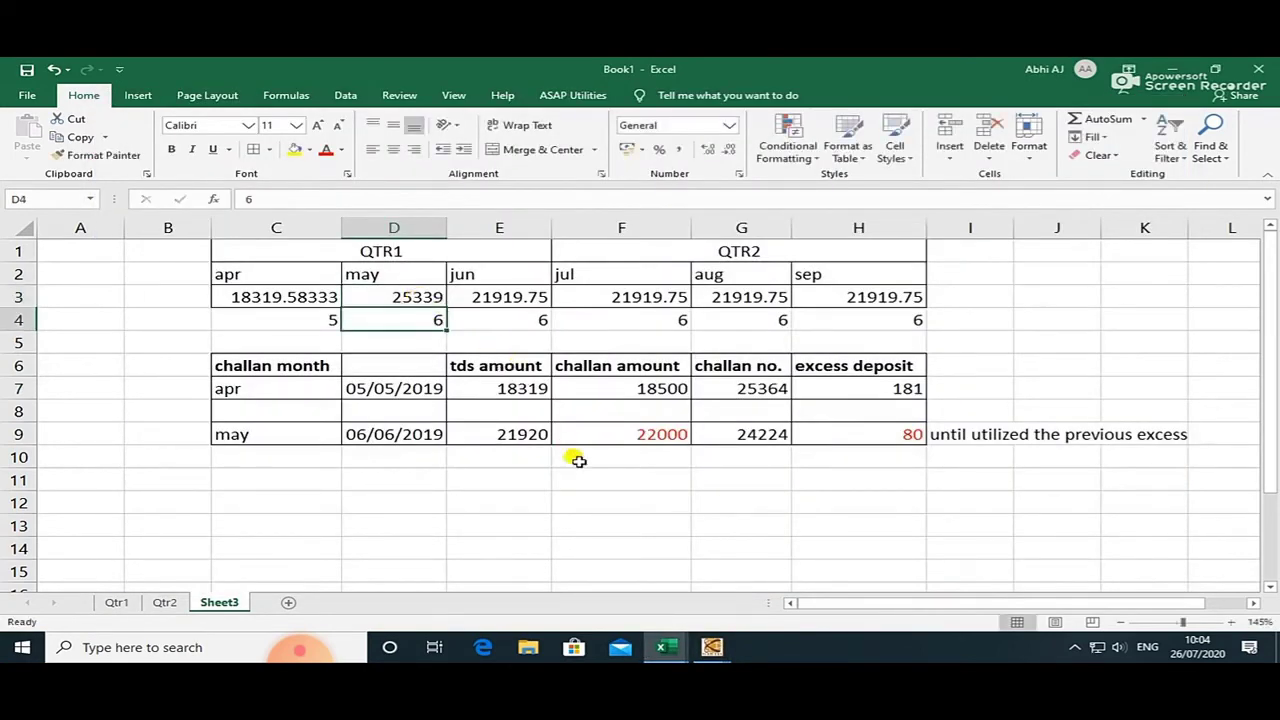
left_click(530, 432)
type("253")
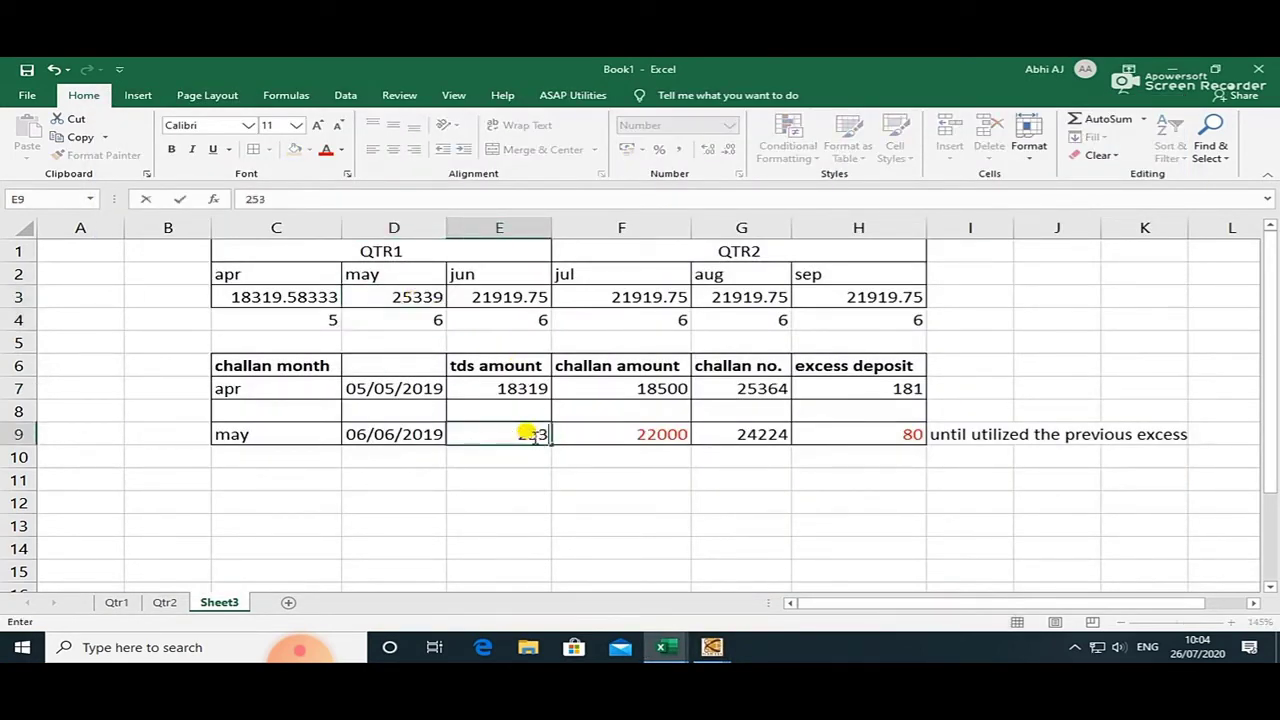
type("39")
key("Return")
Set May's challan amount in F9 to 26000, giving a 661 excess in H9.
left_click(612, 434)
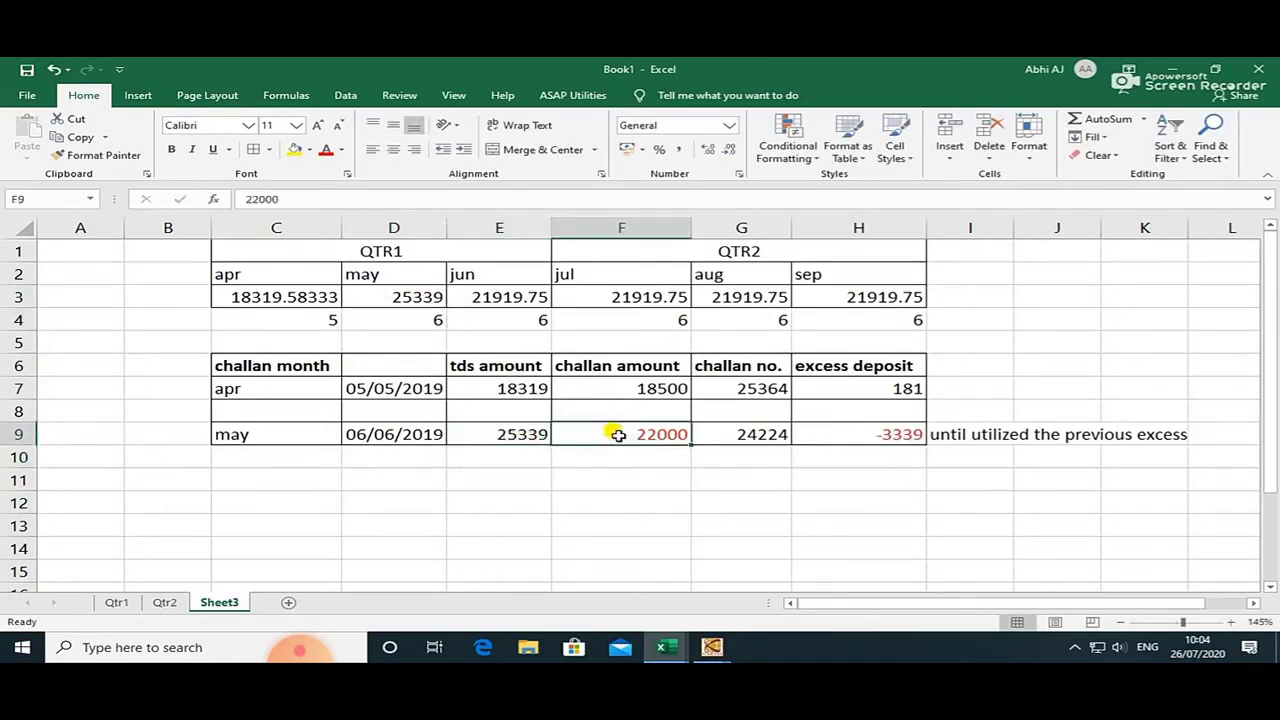
type("260")
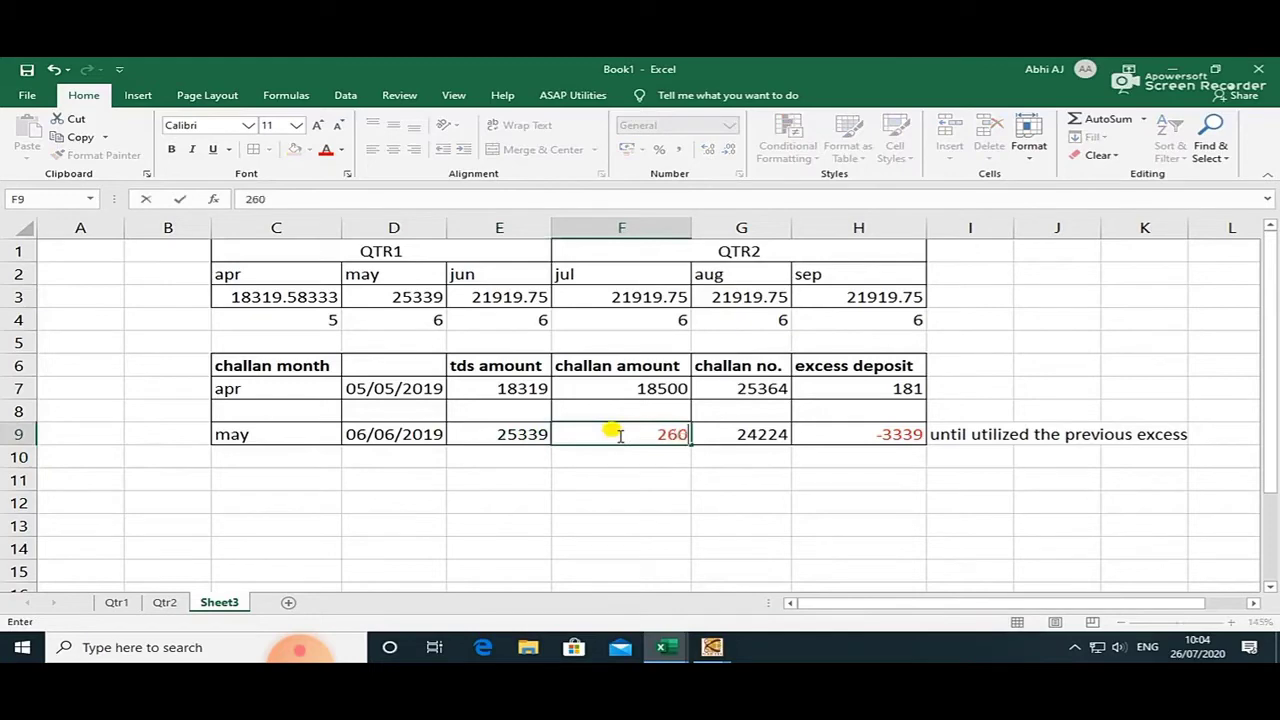
type("00")
key("Return")
left_click(848, 430)
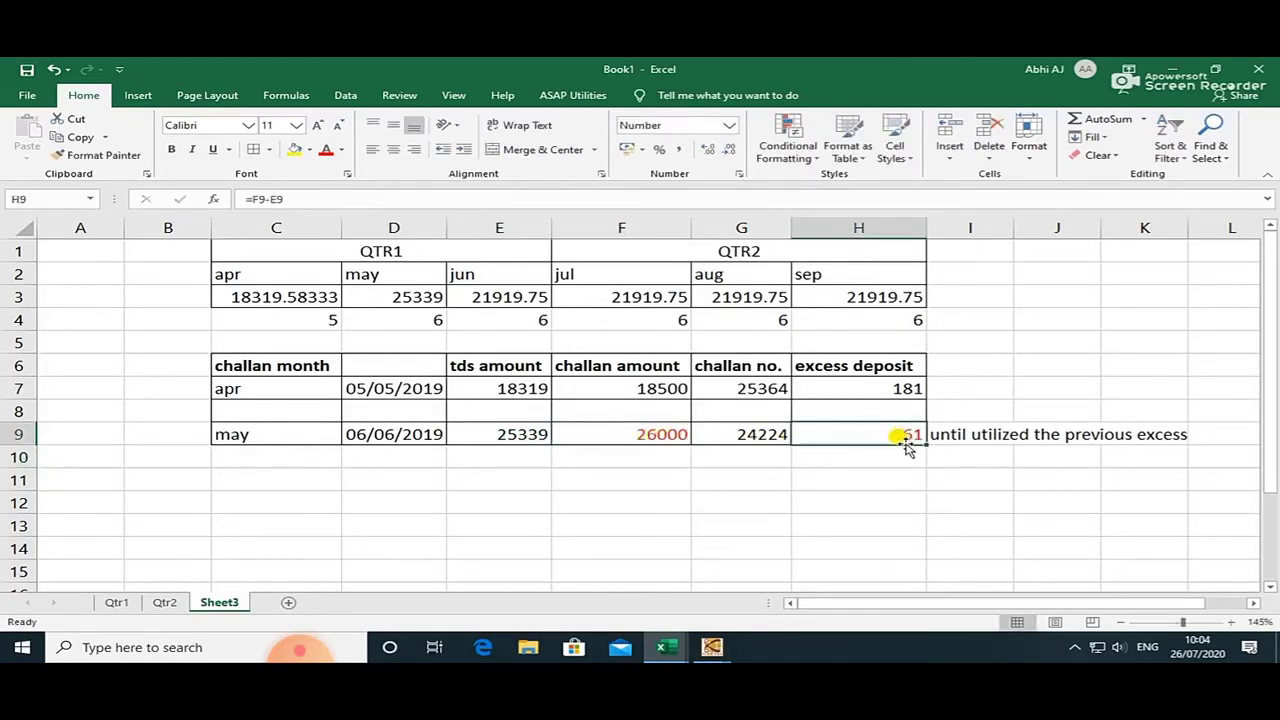
key("alt+Tab")
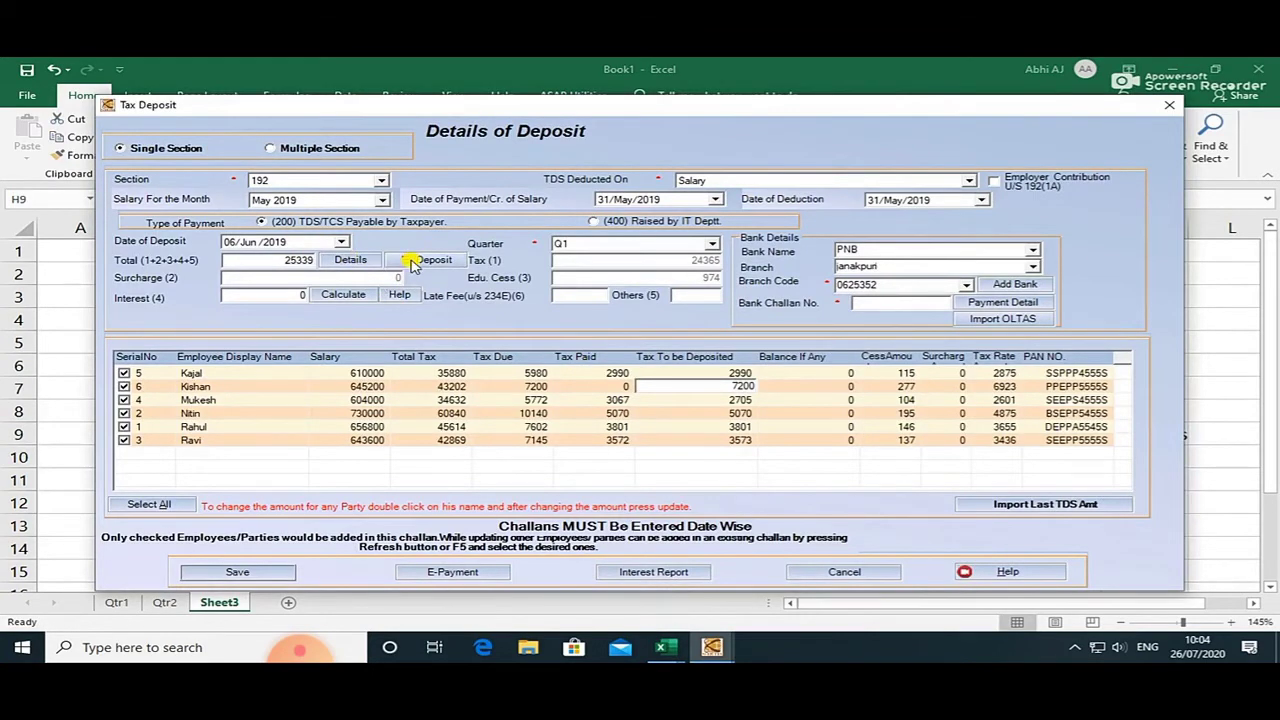
Record 661 as the unutilised excess deposit for the May challan.
left_click(412, 261)
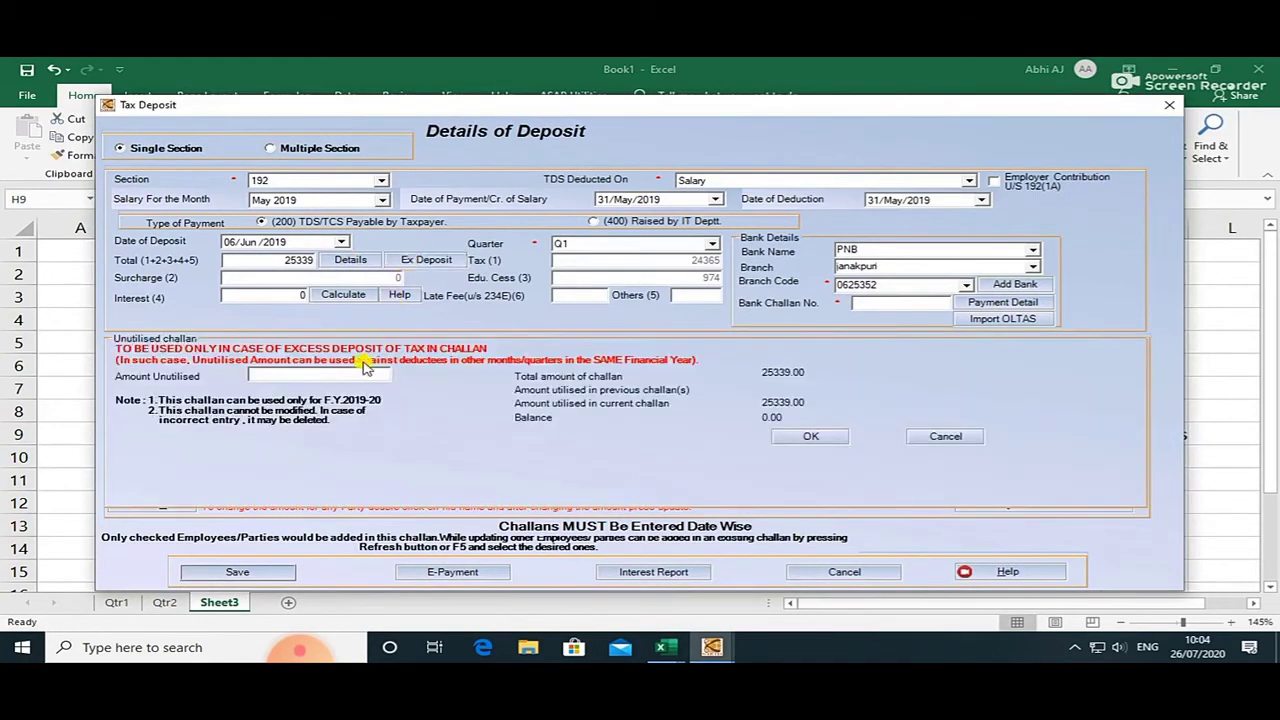
key("alt+Tab")
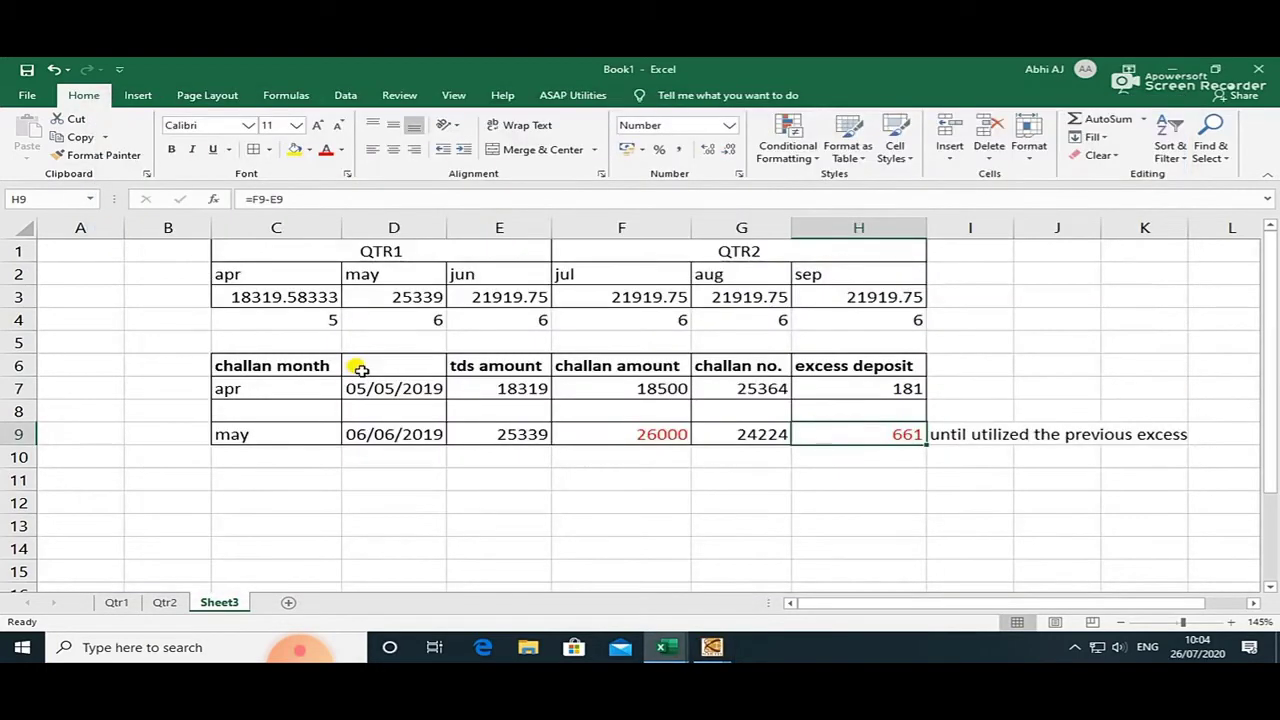
key("alt+Tab")
left_click(361, 372)
type("661")
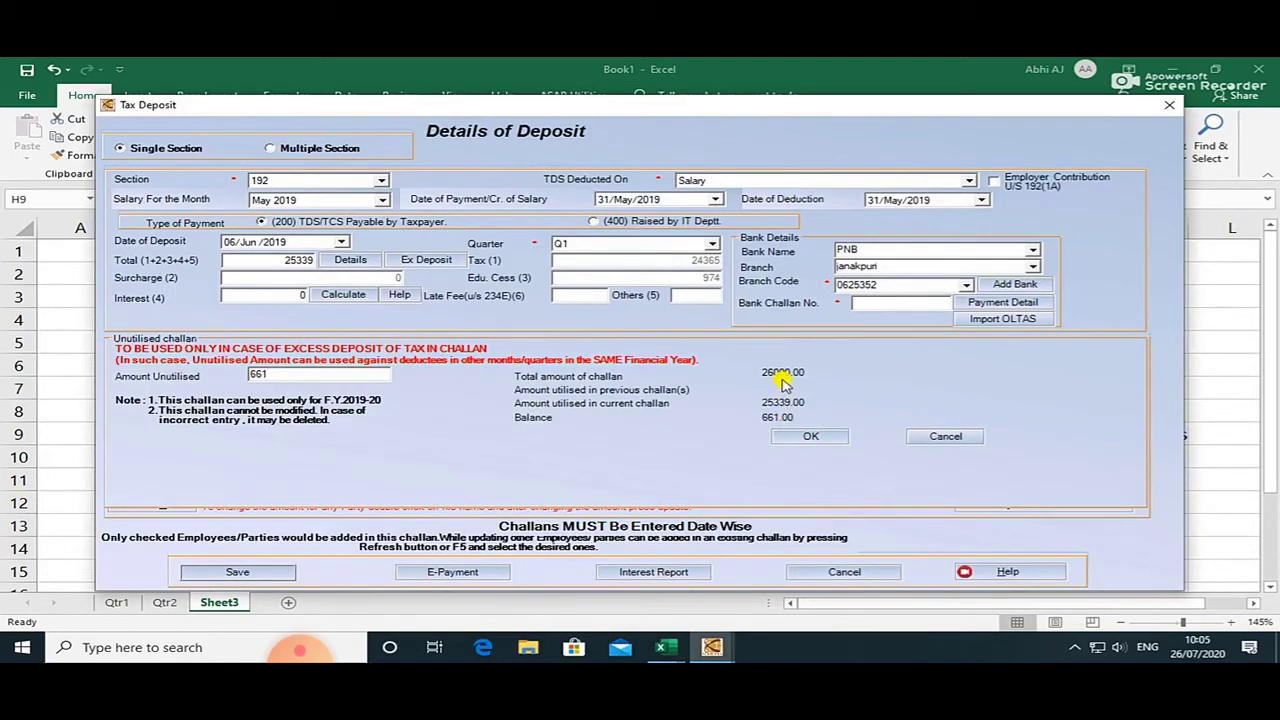
left_click(805, 436)
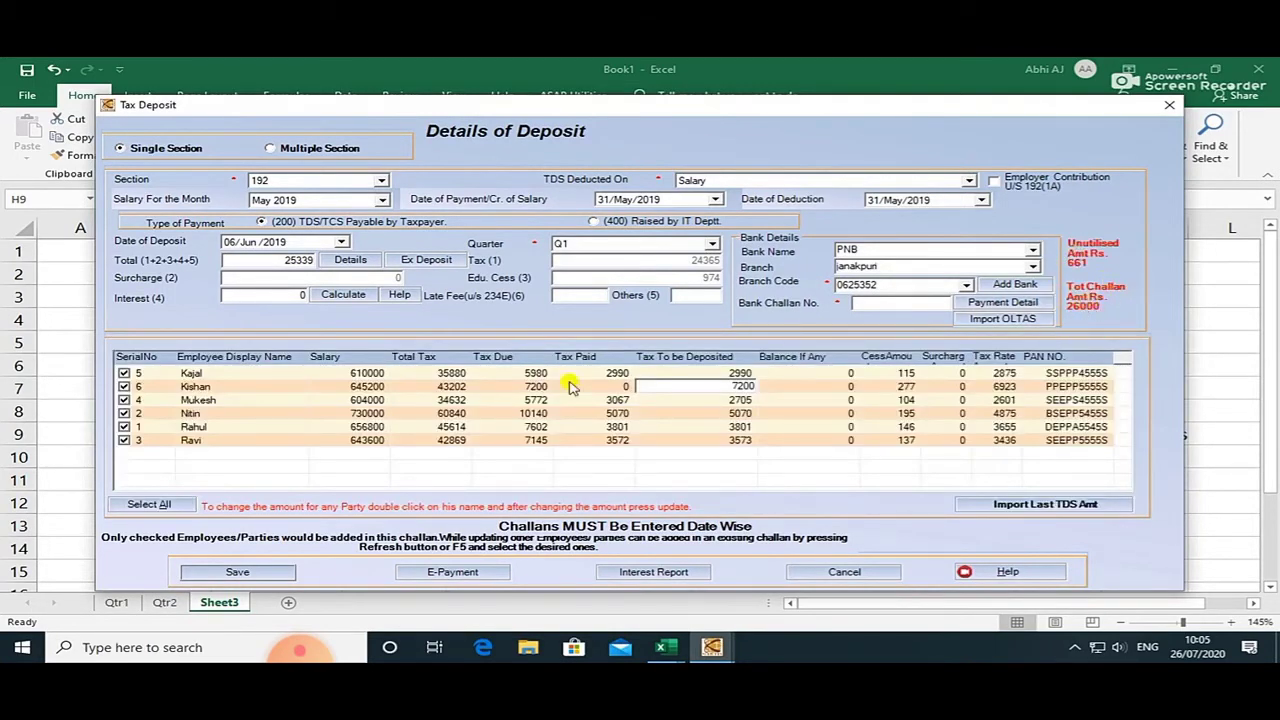
Recalculate, enter bank challan number 24224 and save the May 2019 challan.
left_click(357, 303)
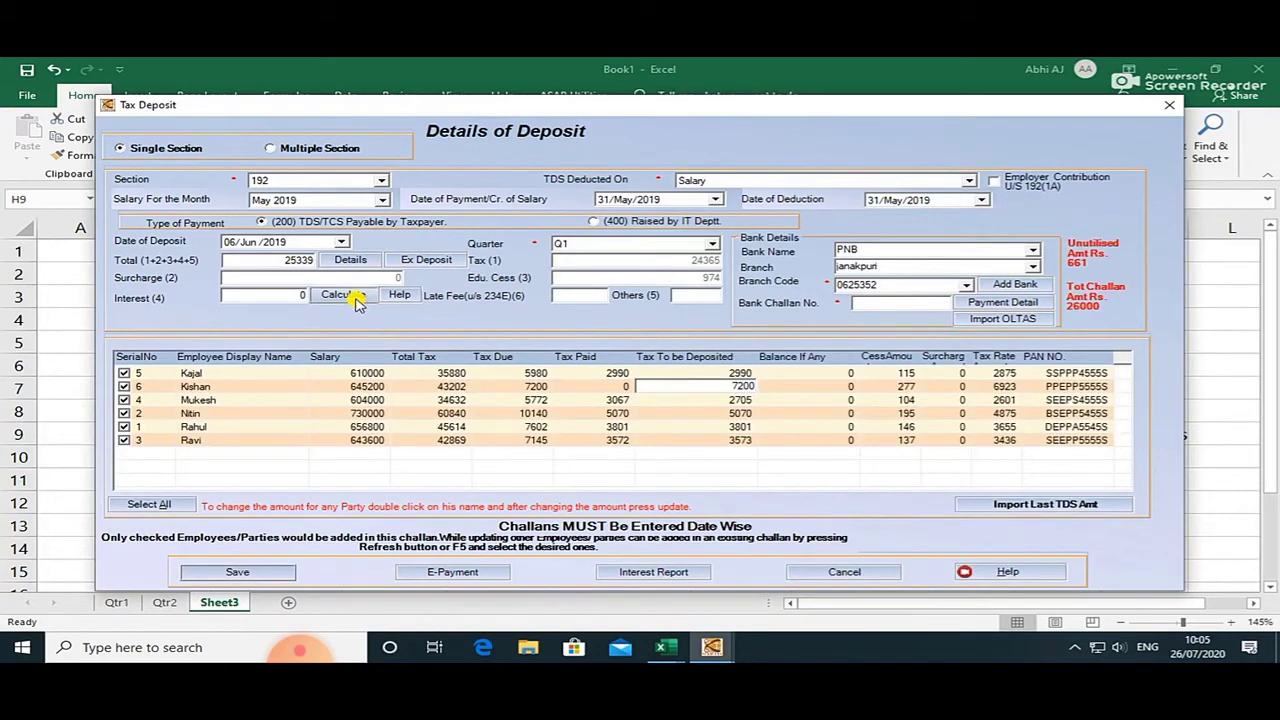
left_click(913, 301)
key("alt+Tab")
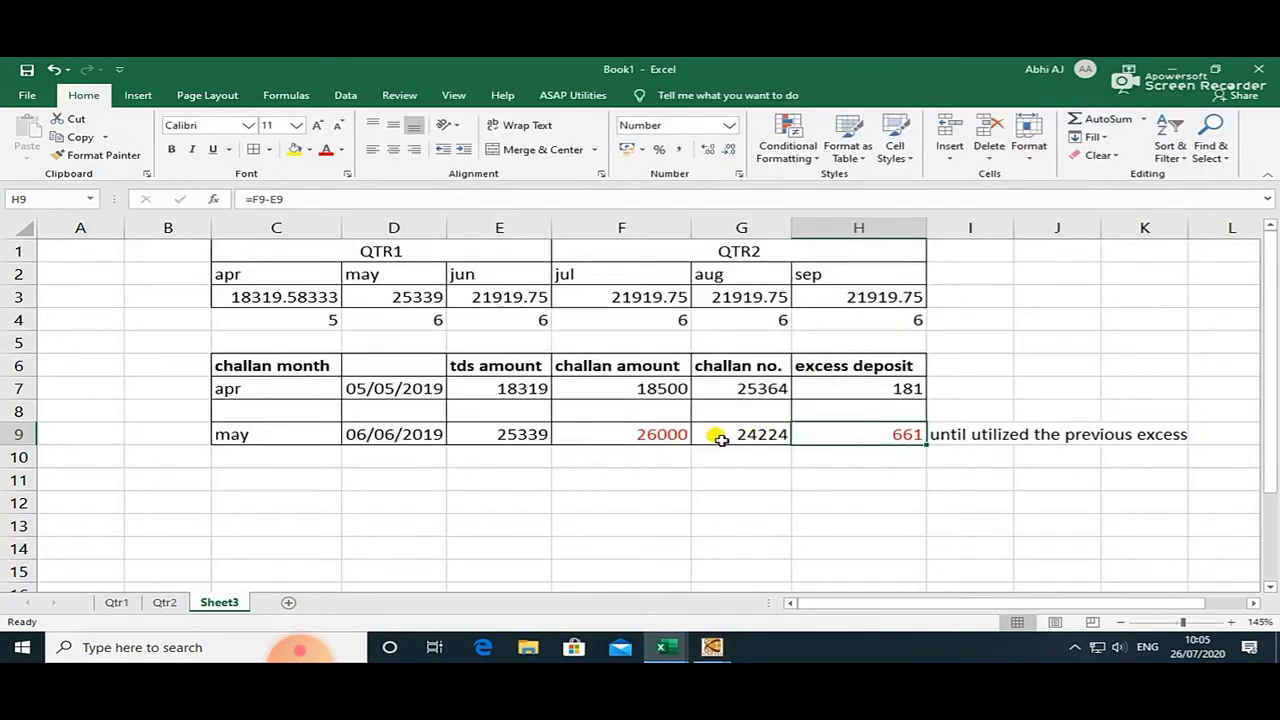
key("alt+Tab")
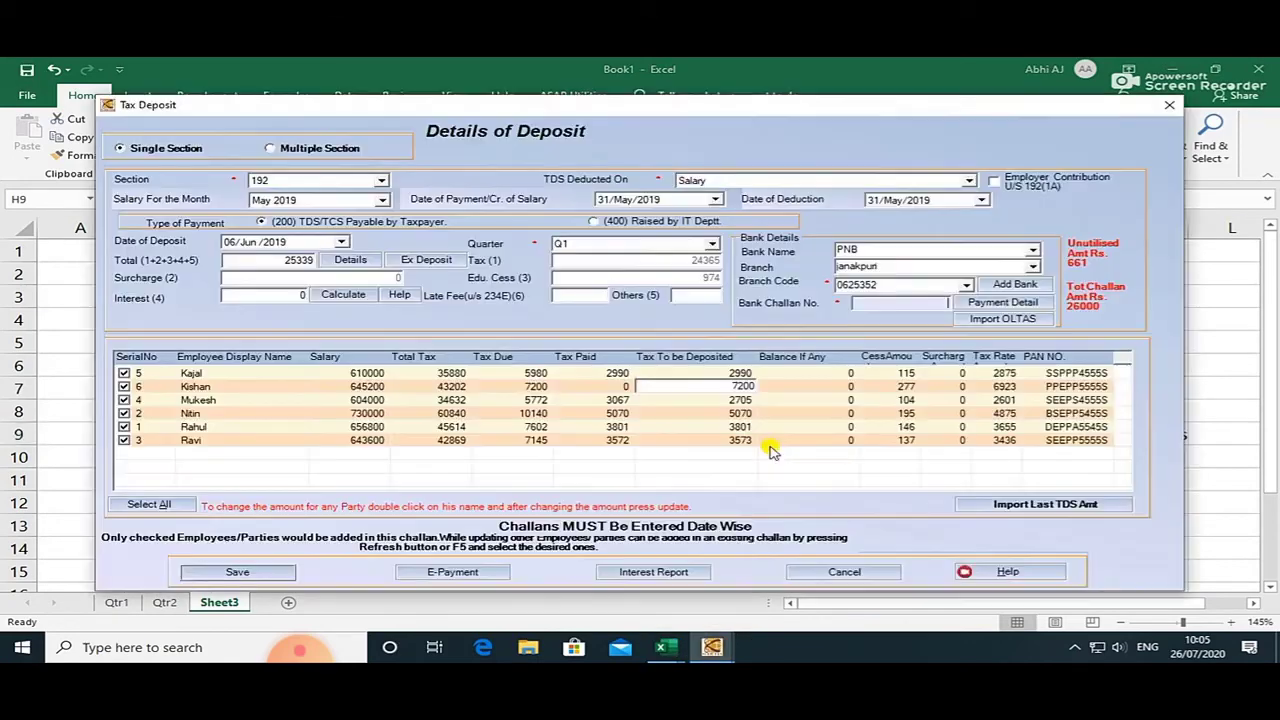
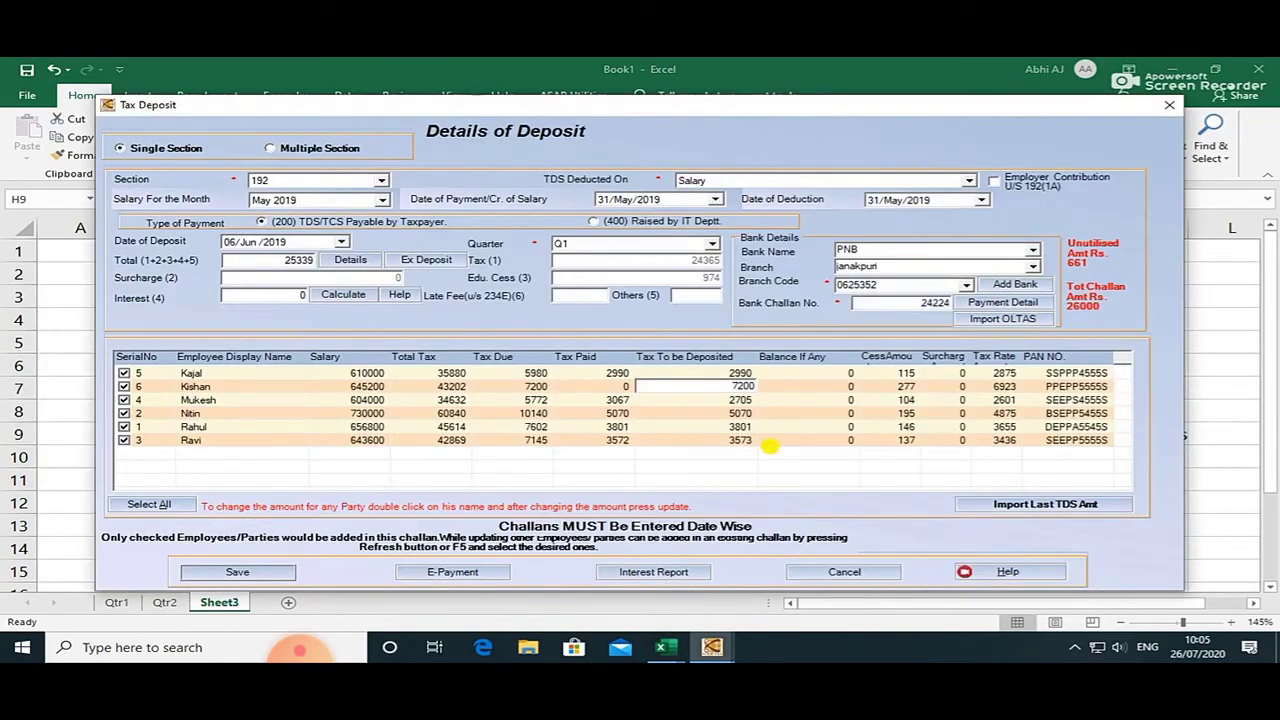
left_click(243, 575)
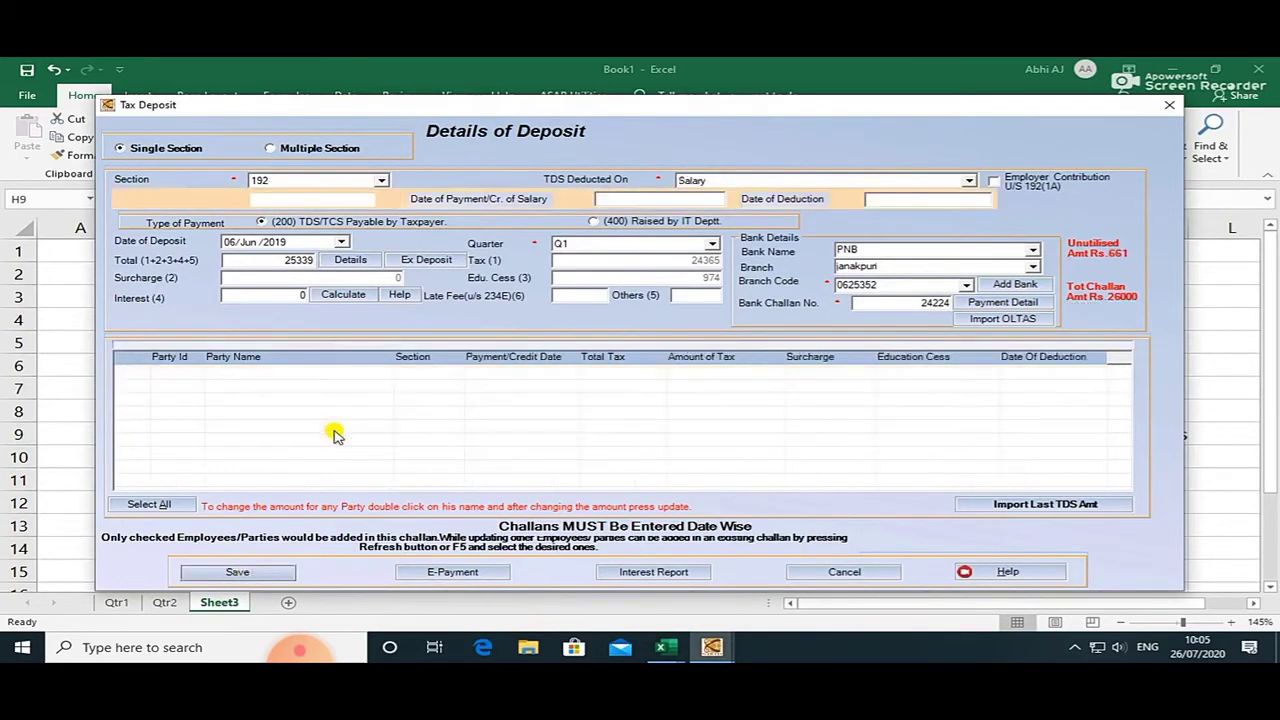
left_click(668, 398)
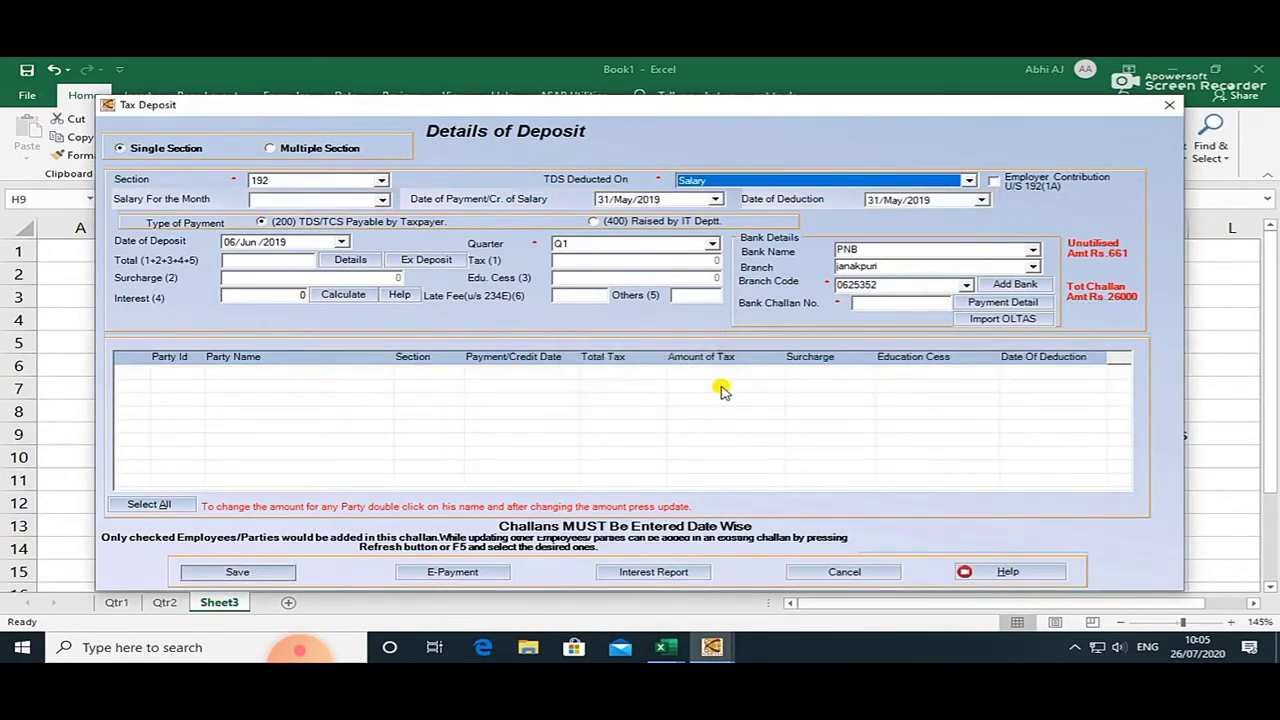
key("alt+Tab")
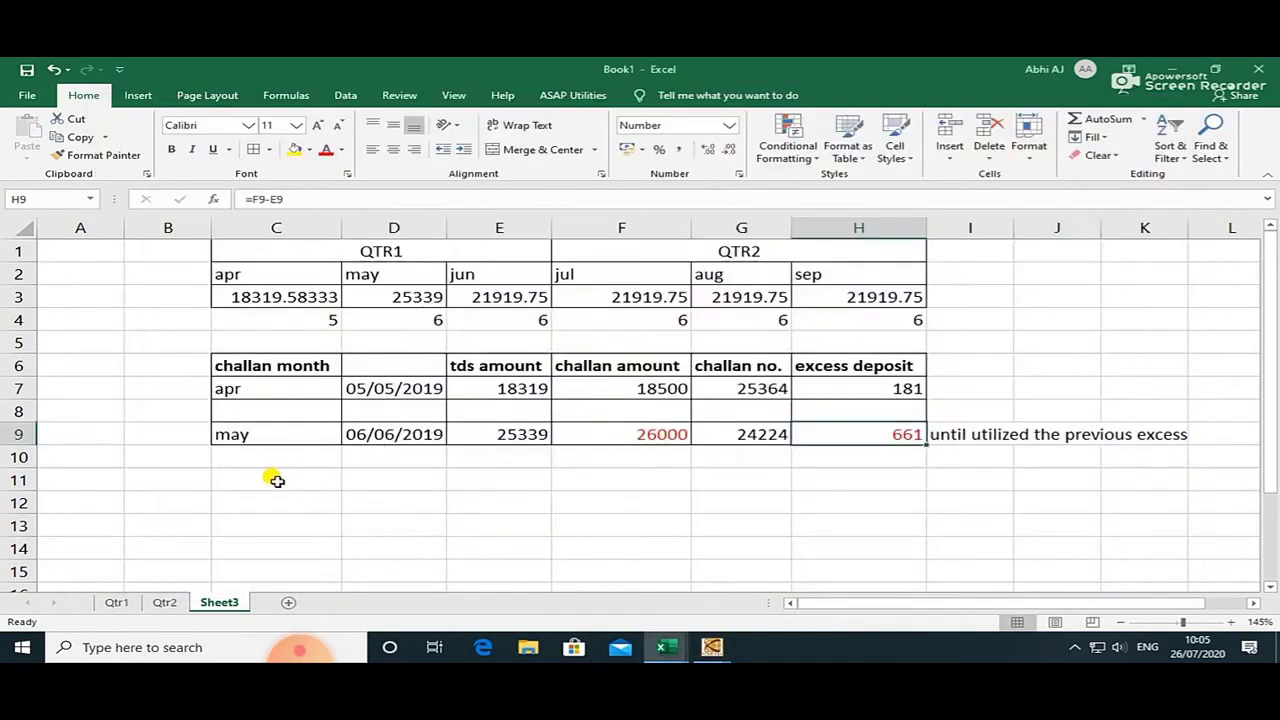
Enter jun in C11 and set June's QTR1 figure in E3 to =D3.
left_click(276, 481)
type("jun")
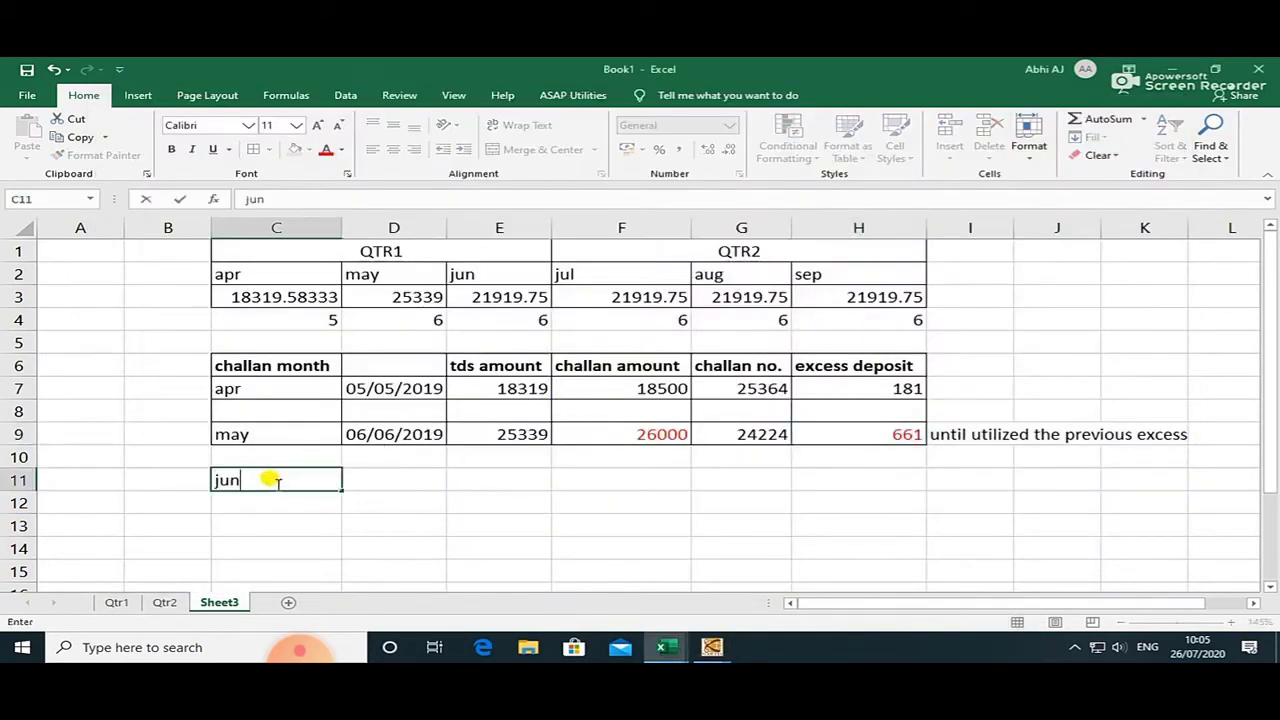
key("Return")
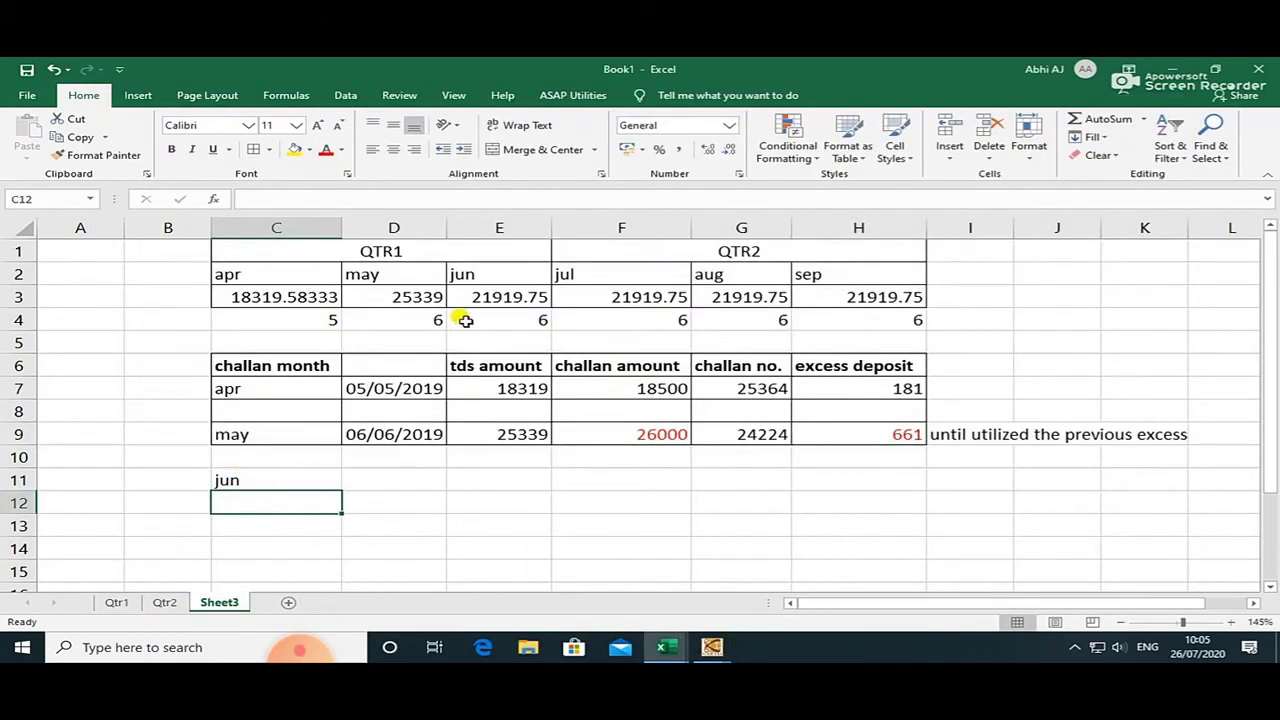
left_click(481, 296)
type("=")
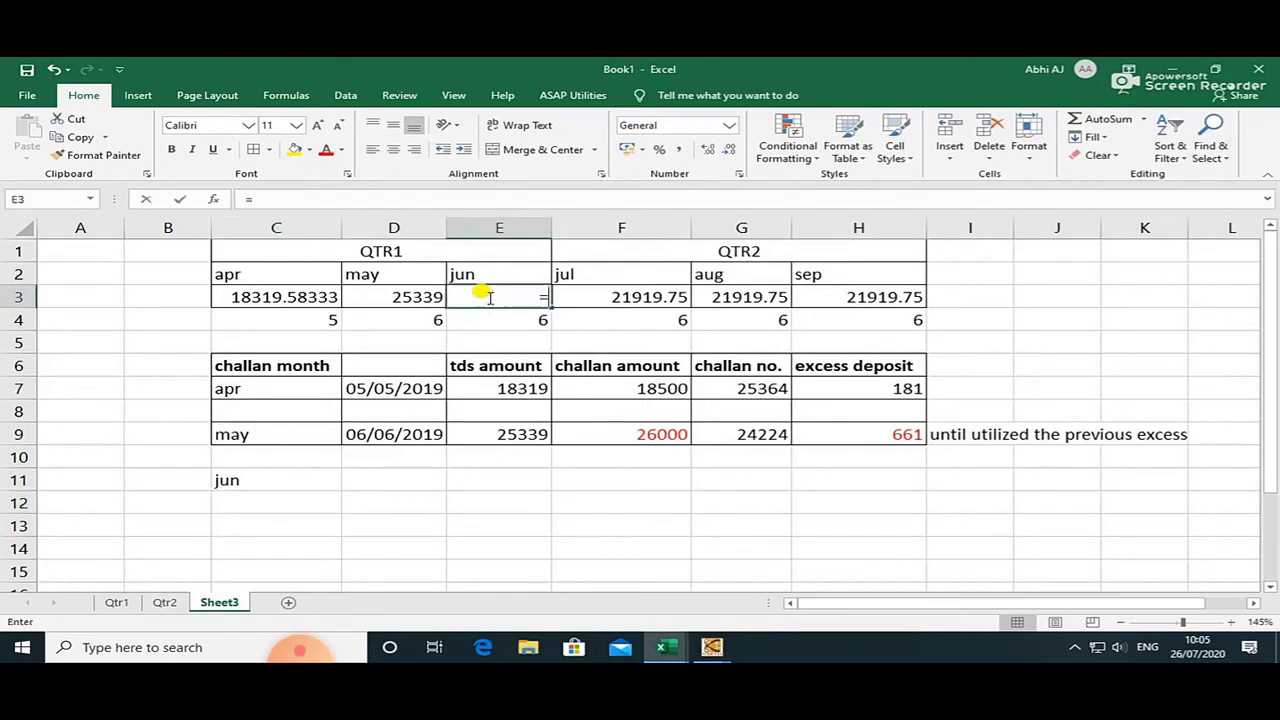
key("Left")
key("ctrl+Return")
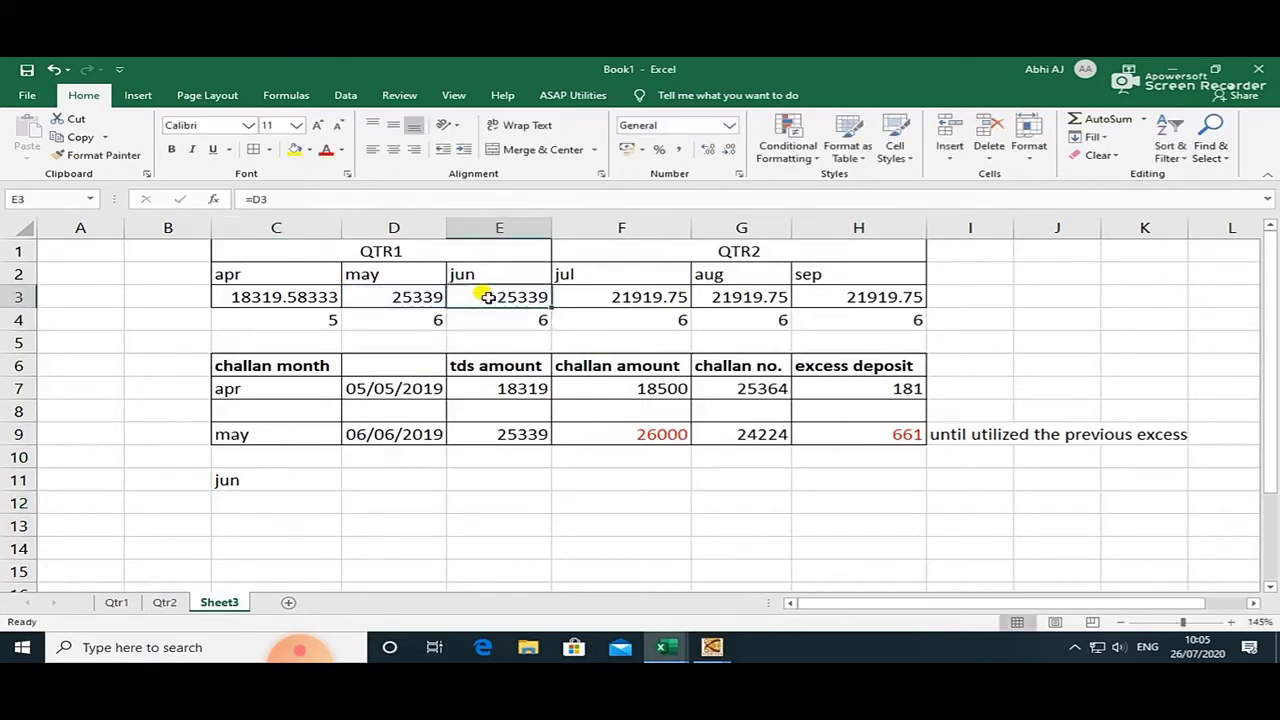
Fill the June challan row with date 06/07/2019 in D11 and =E9 in E11.
left_click(282, 495)
left_click(371, 481)
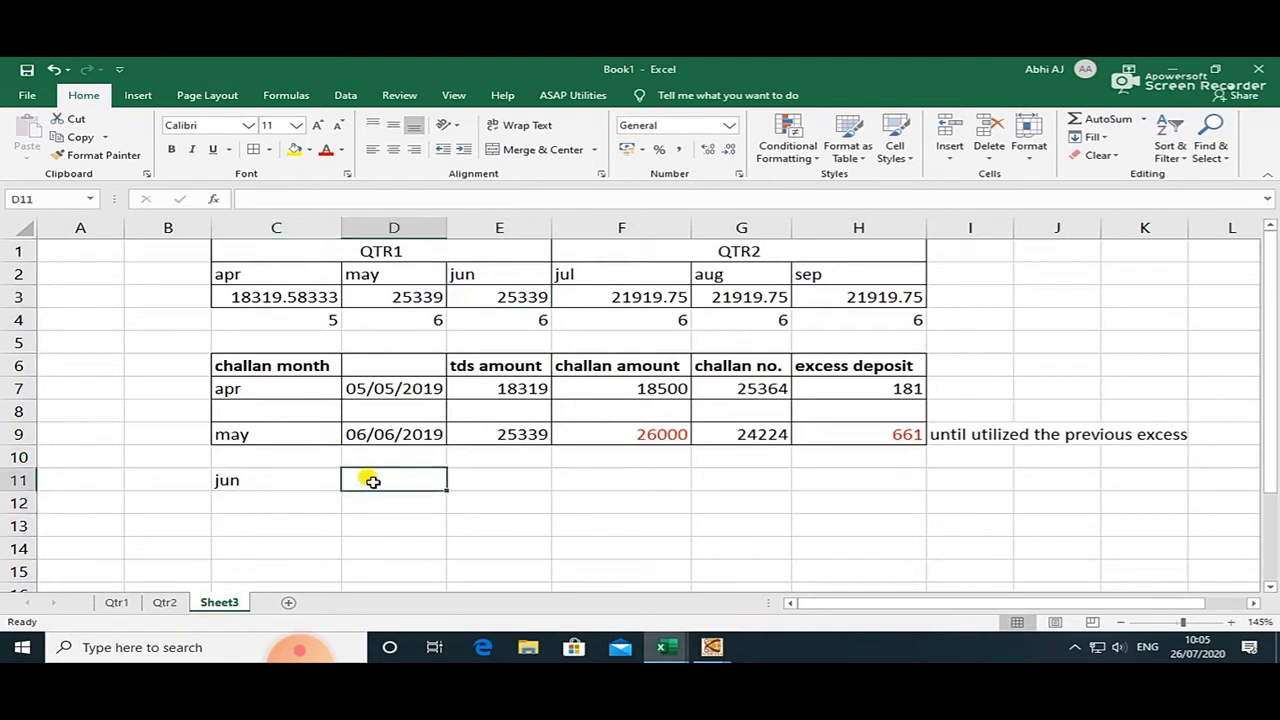
type("6/07/2019")
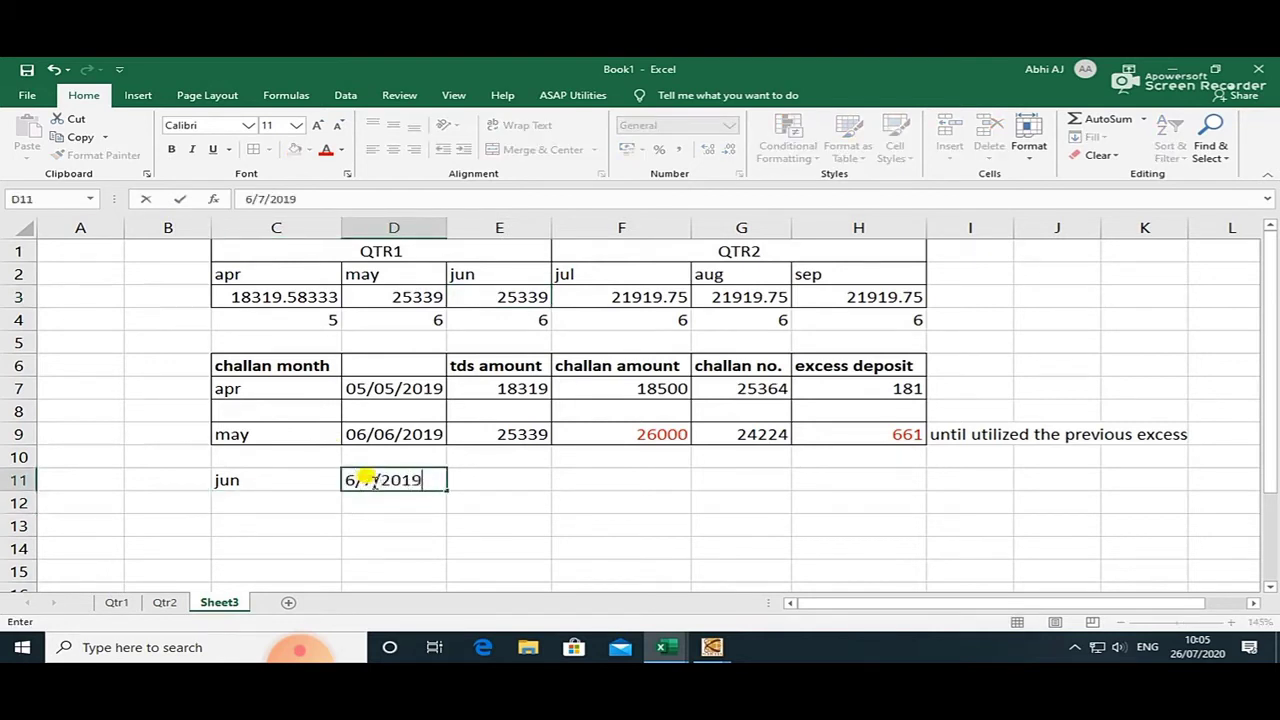
key("Return")
left_click(465, 481)
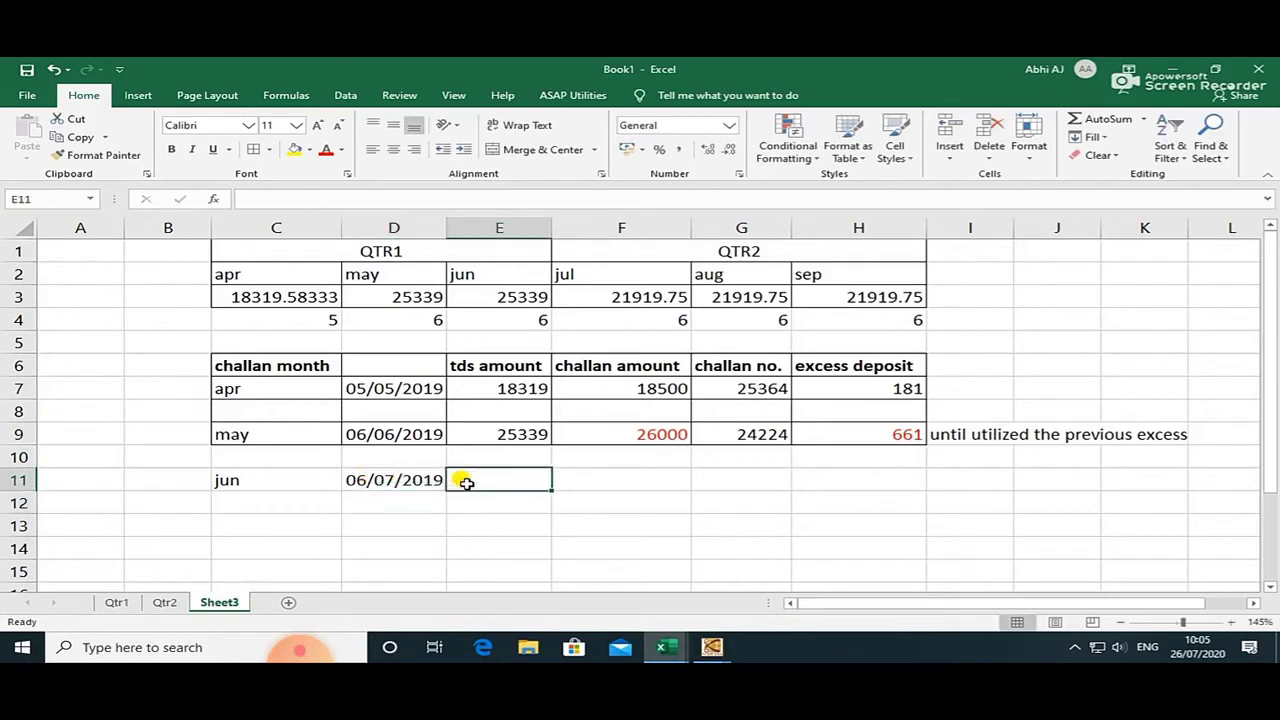
type("=")
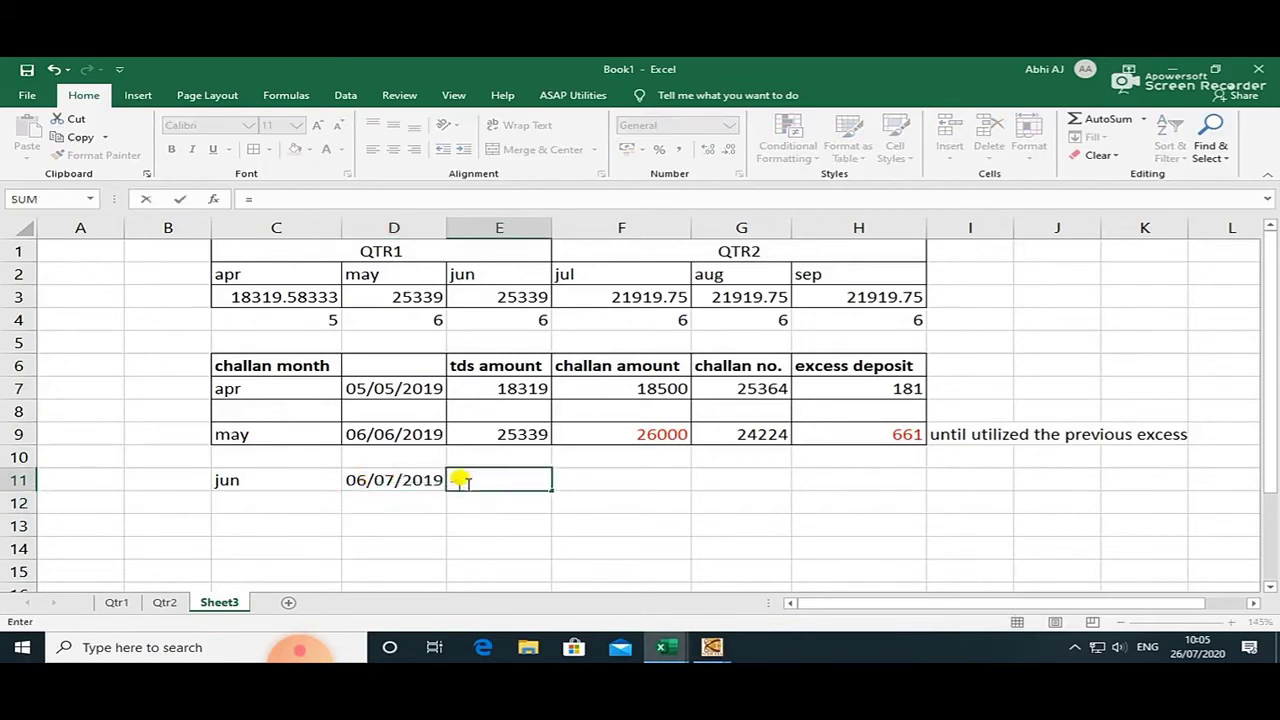
key("Up")
key("Up")
key("Return")
Choose June 2019, date it 06/Jul/2019, and load six employees totalling 21920.
left_click(466, 483)
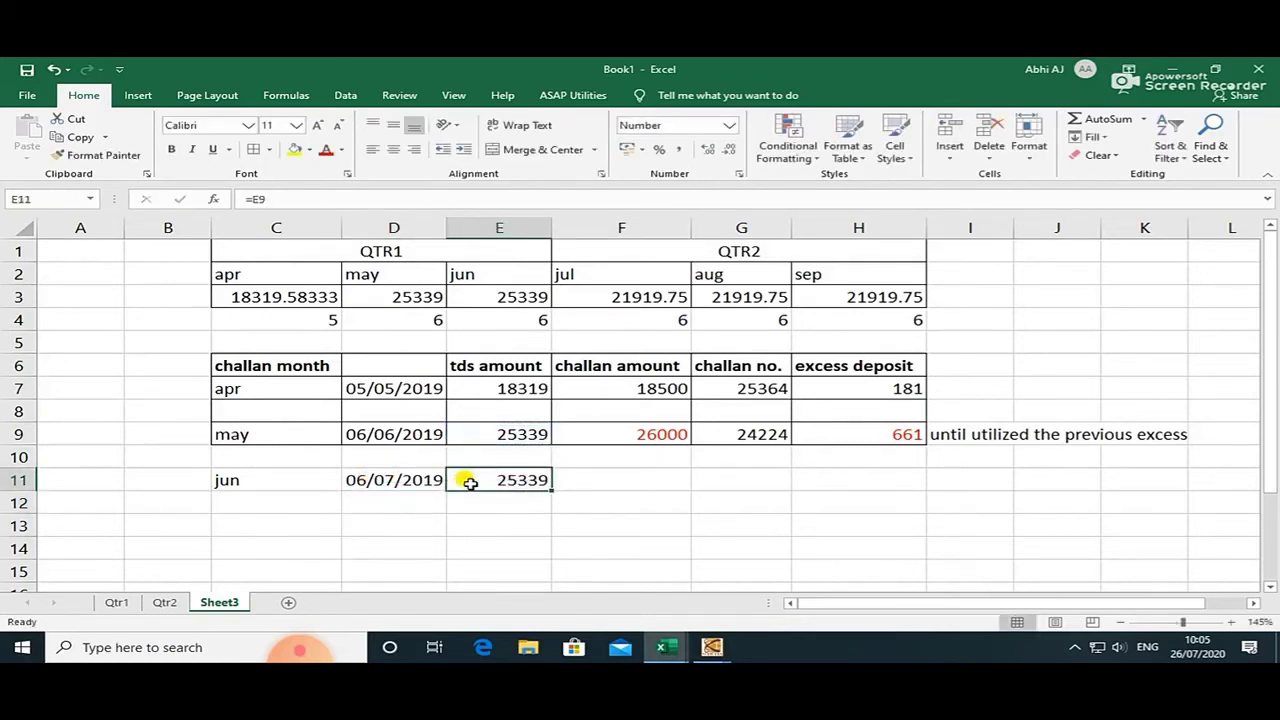
key("alt+Tab")
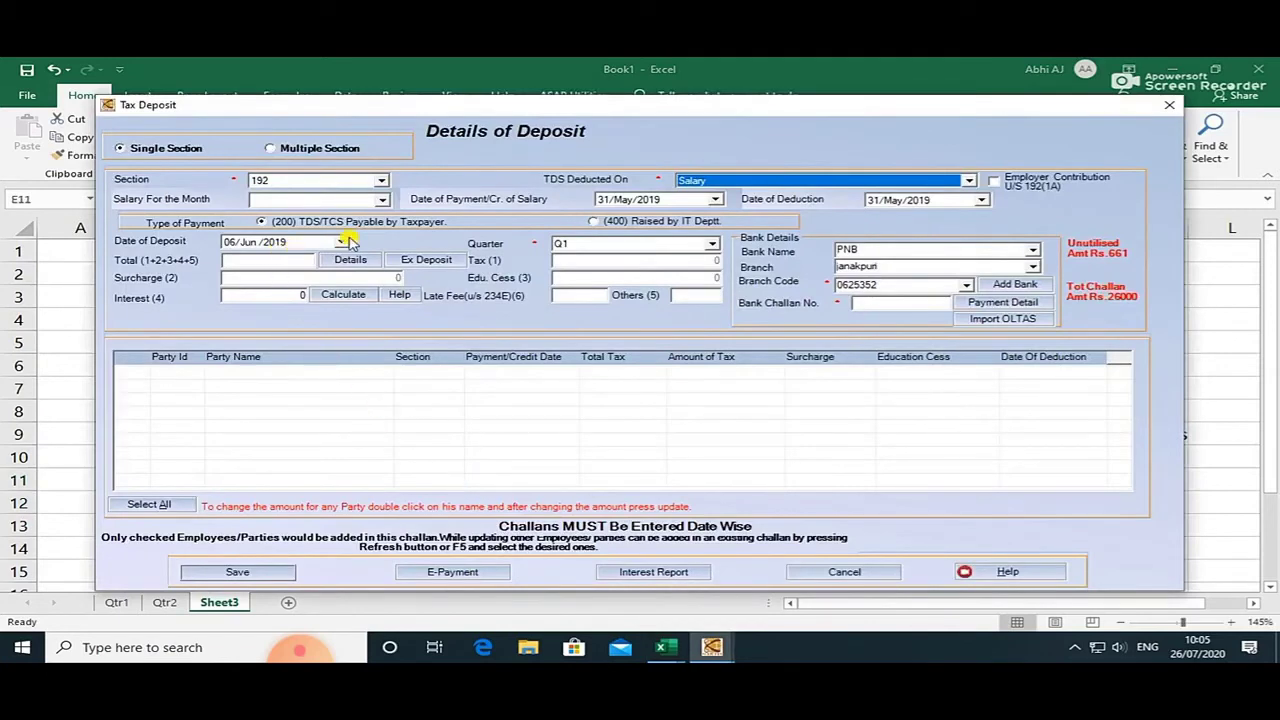
left_click(382, 199)
left_click(337, 227)
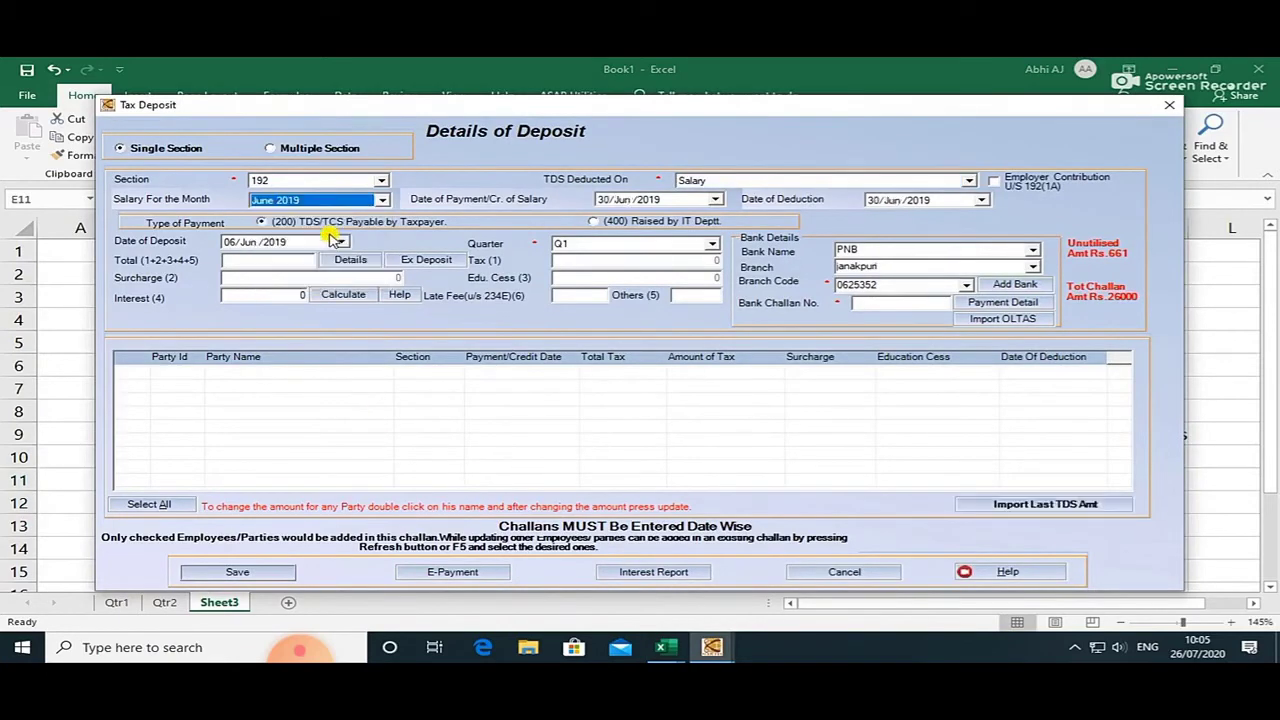
left_click(341, 242)
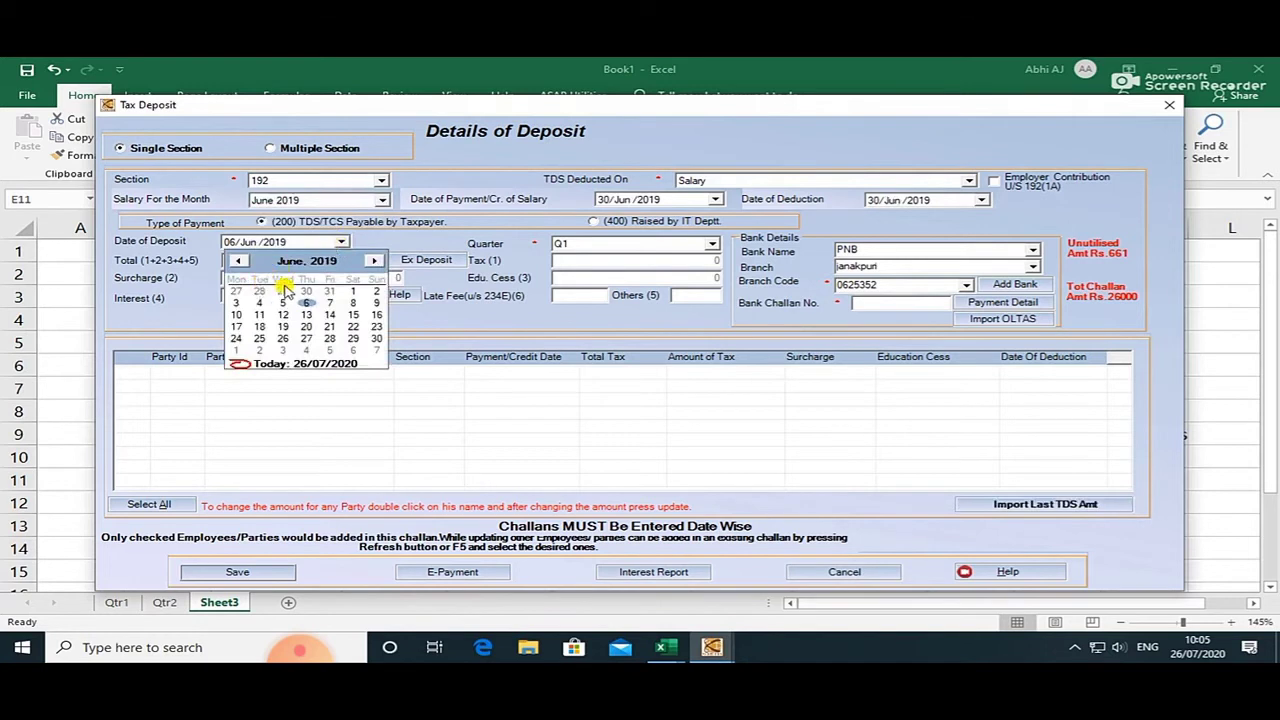
left_click(370, 262)
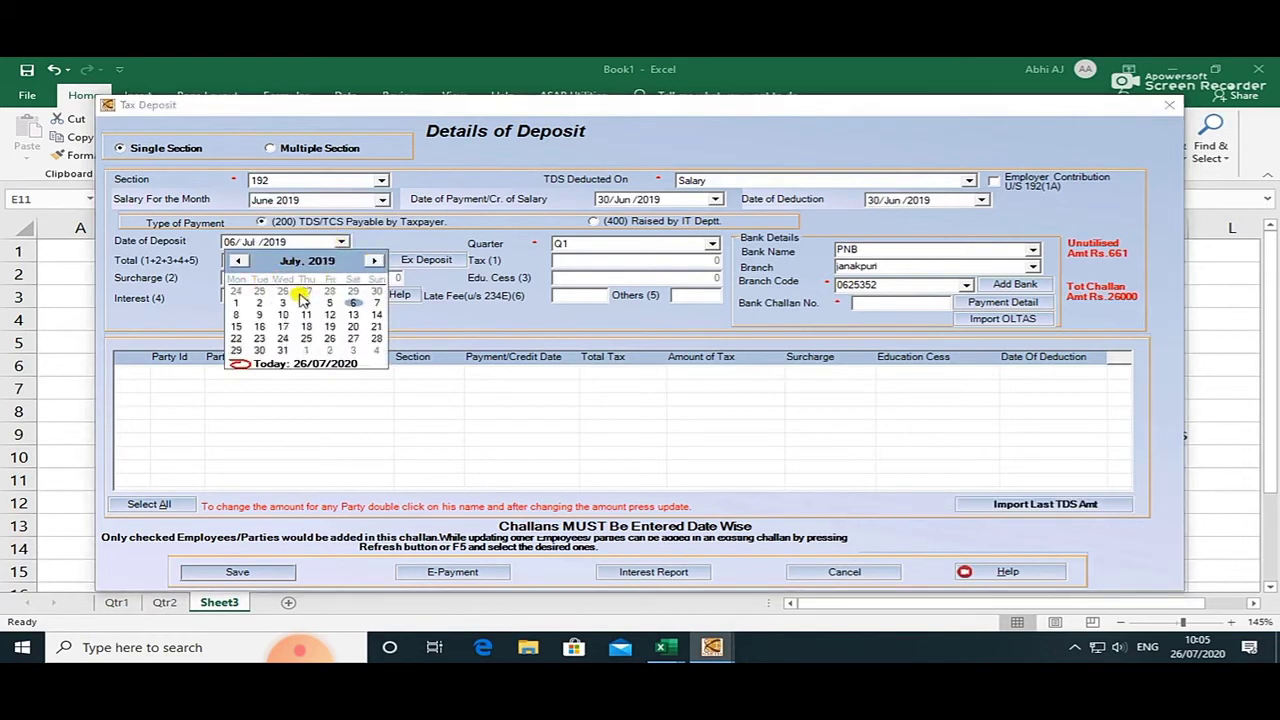
left_click(355, 302)
left_click(350, 260)
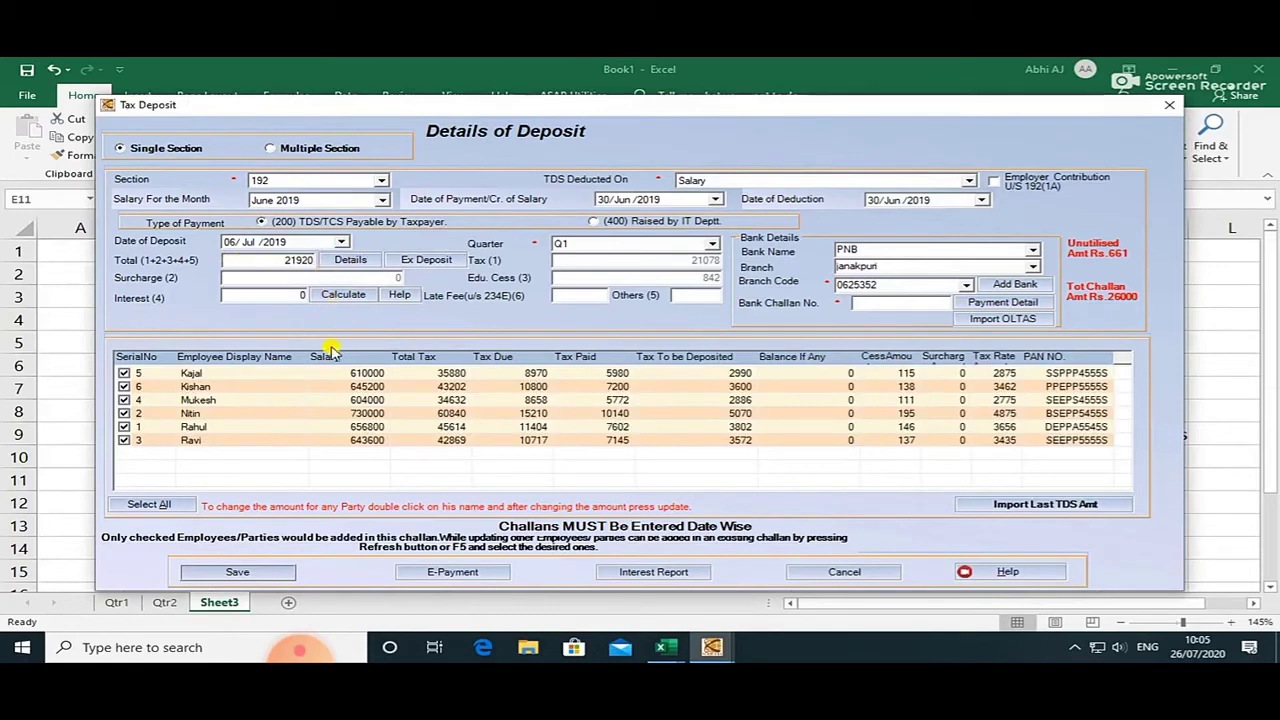
key("alt+Tab")
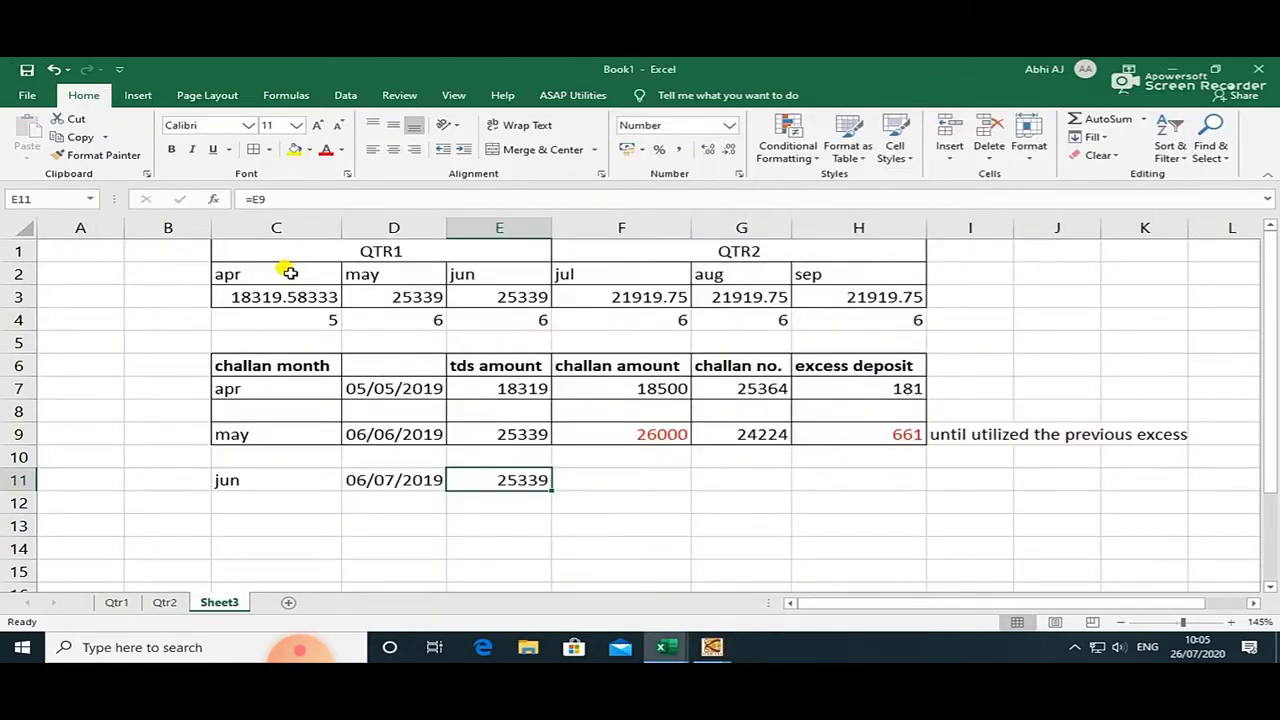
Overwrite E3 with 21920 to match the form's June total.
key("alt+Tab")
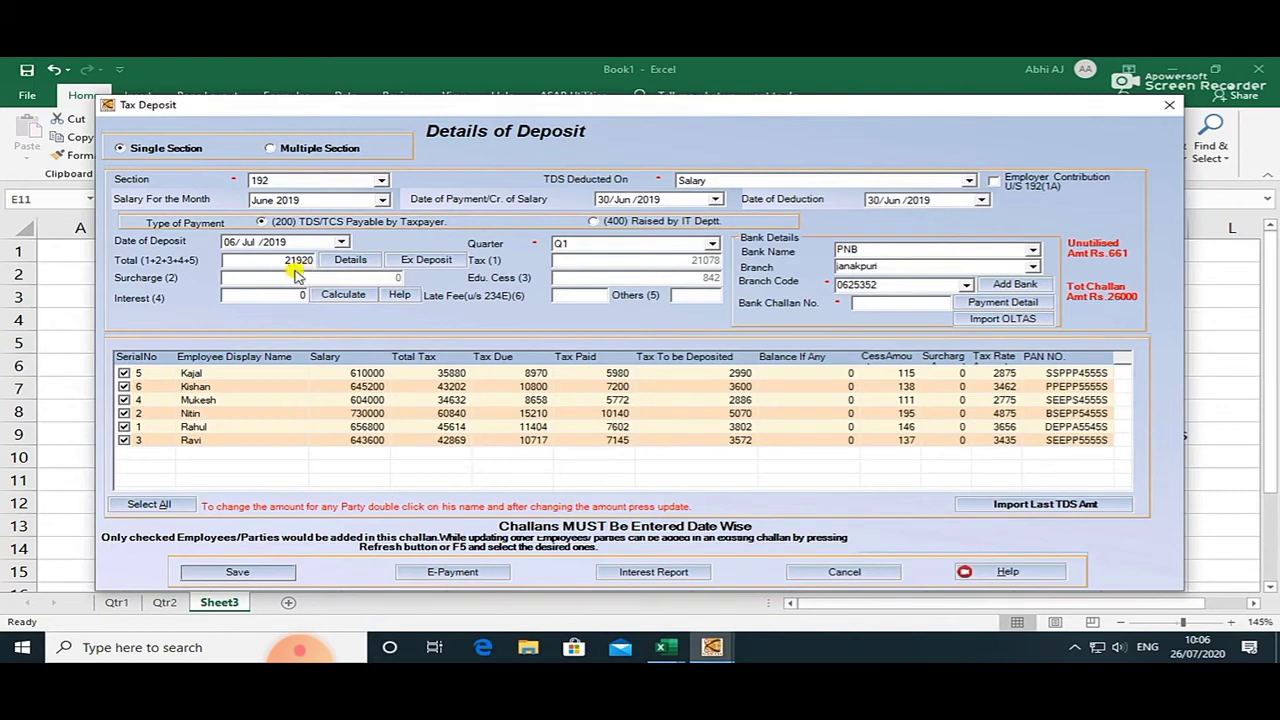
key("alt+Tab")
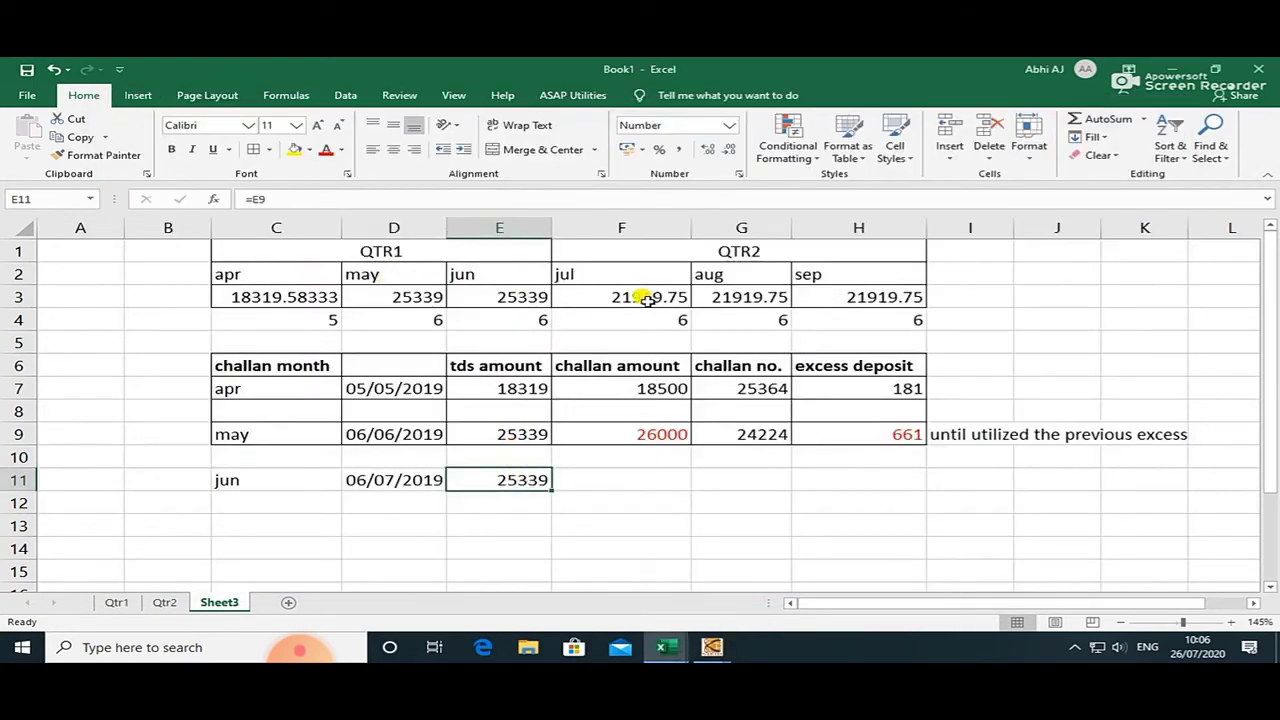
left_click(500, 297)
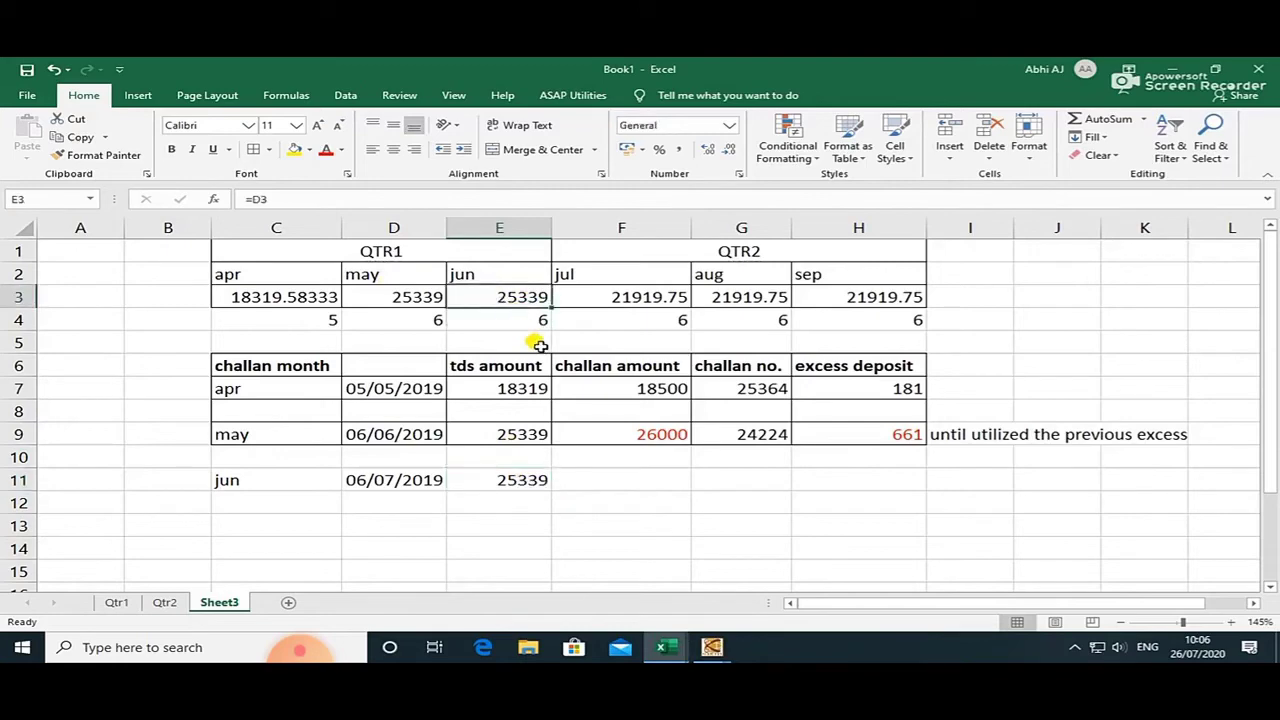
type("00")
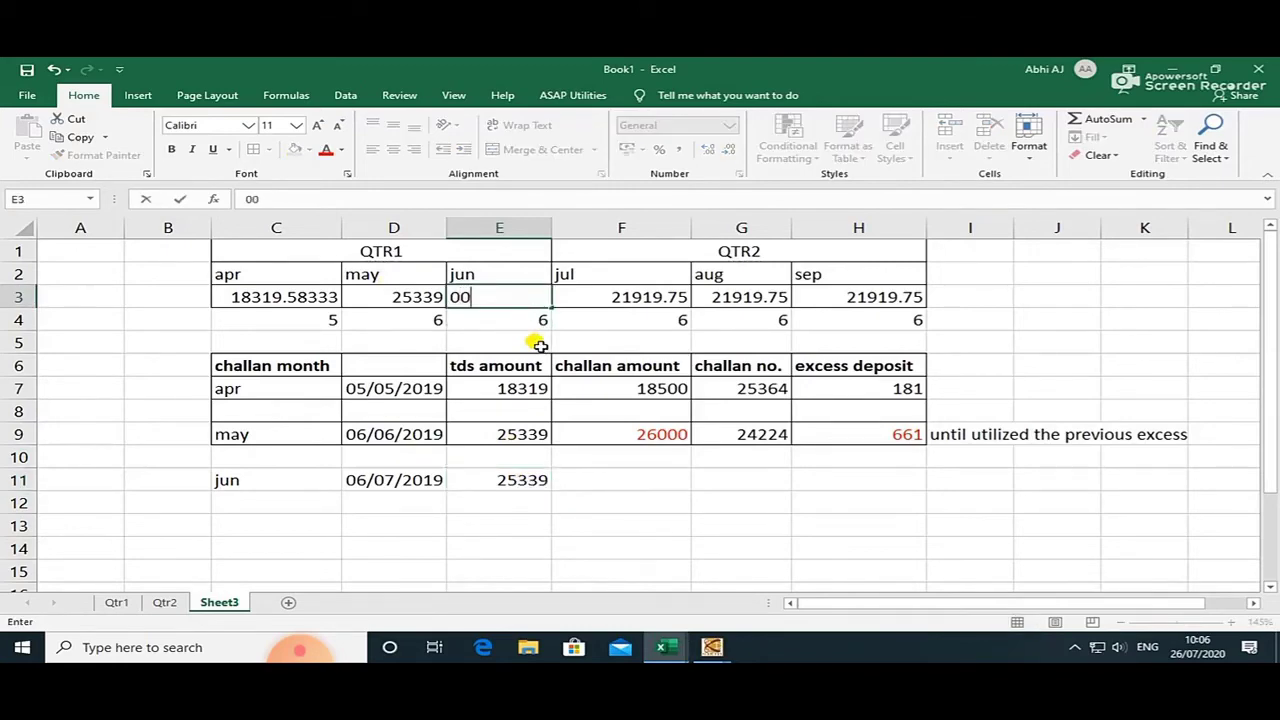
key("alt+Tab")
key("alt+Tab")
type("0")
key("alt+Tab")
key("alt+Tab")
key("Return")
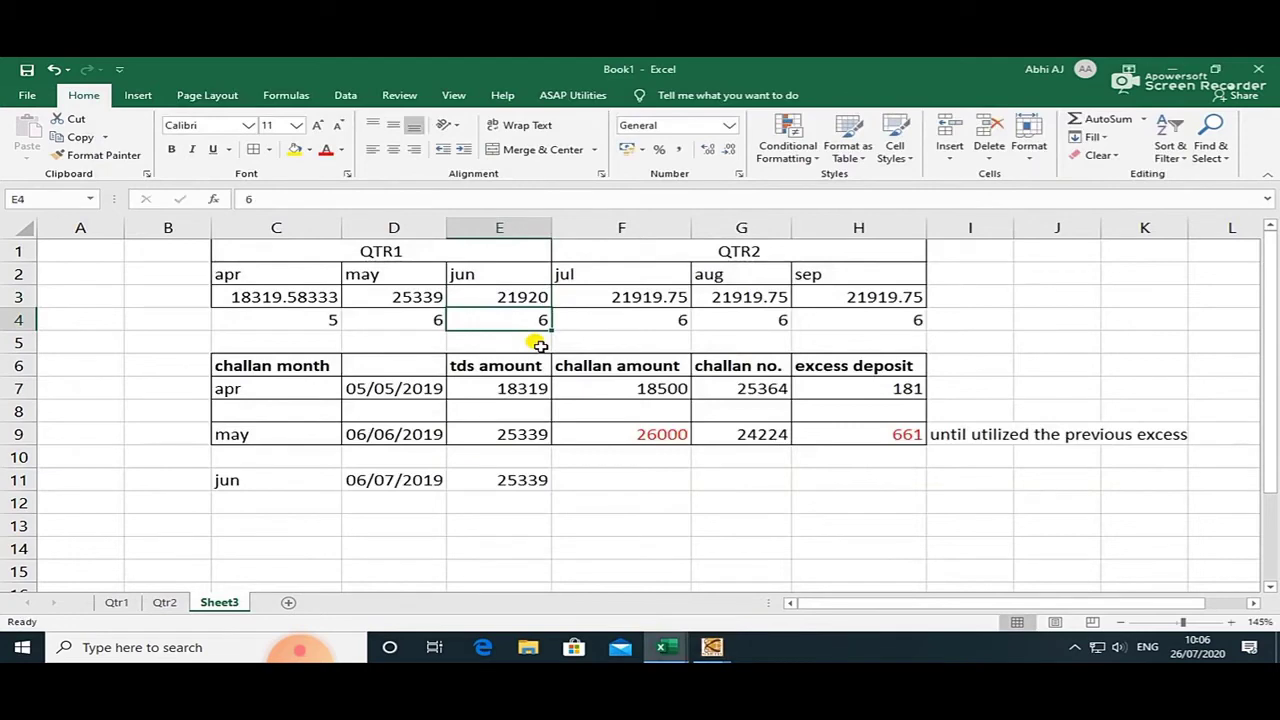
left_click(521, 299)
key("alt+Tab")
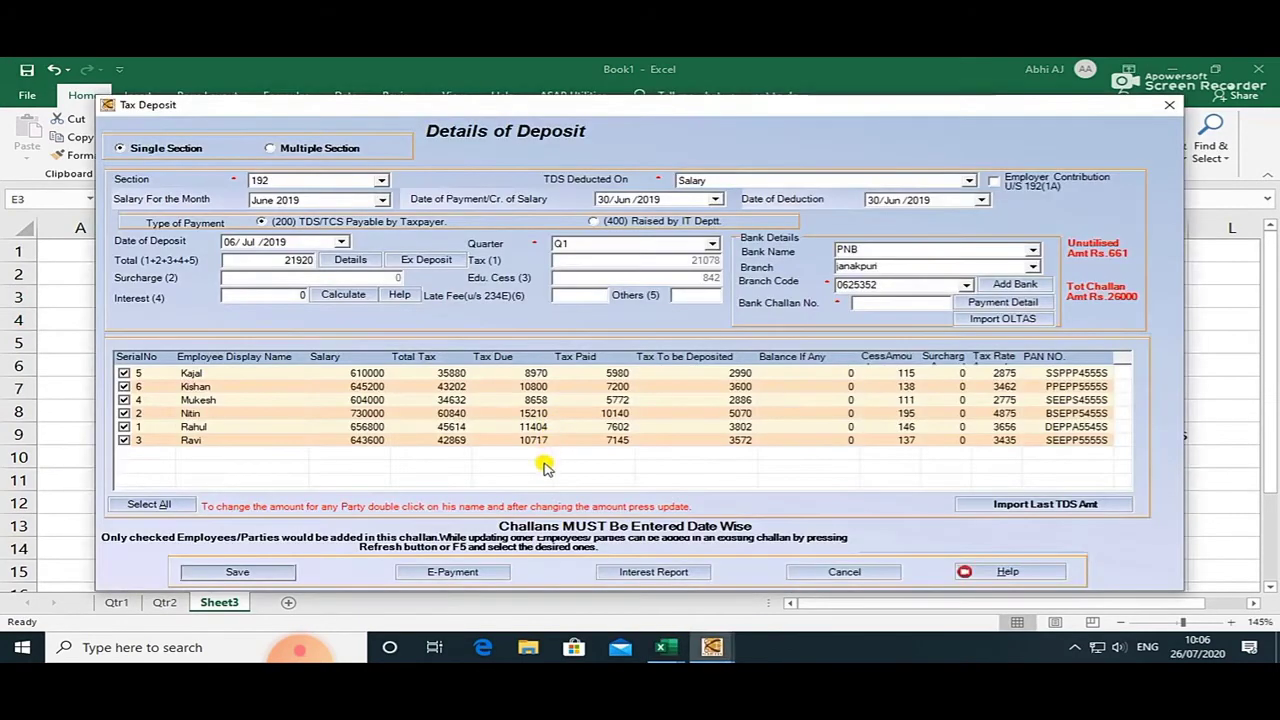
key("alt+Tab")
key("alt+Tab")
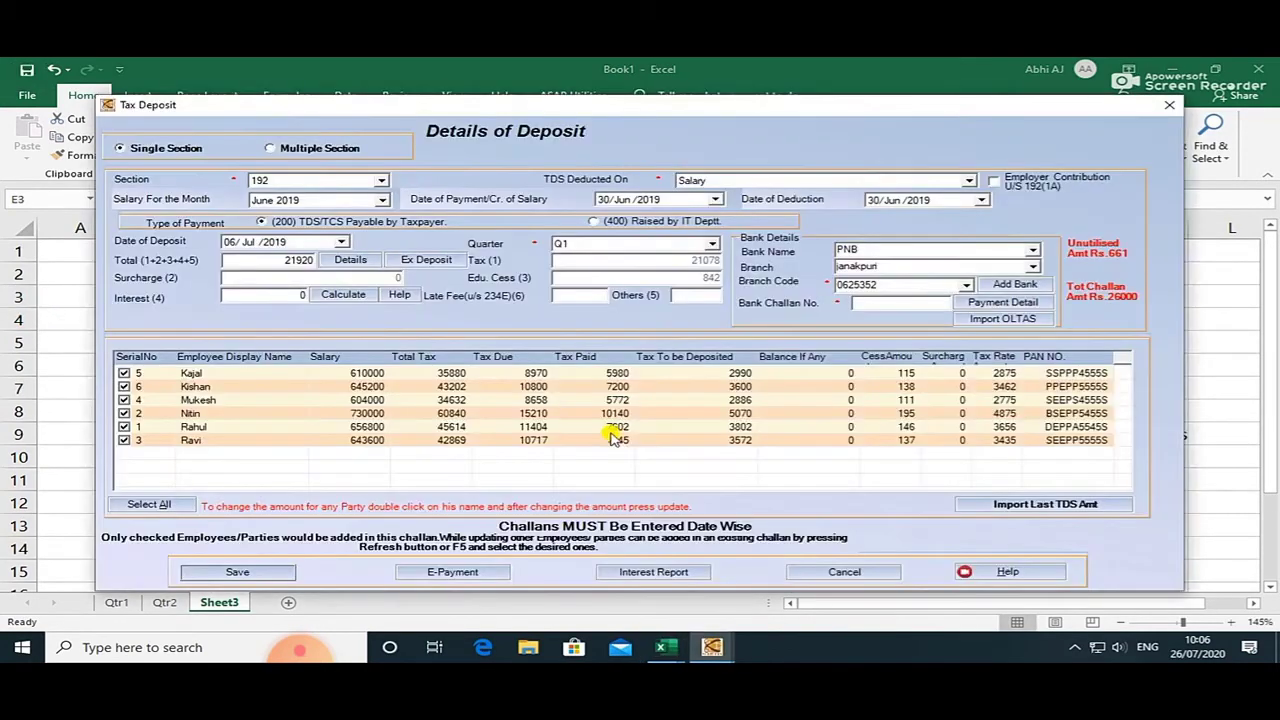
left_click(298, 262)
left_click(864, 304)
key("alt+Tab")
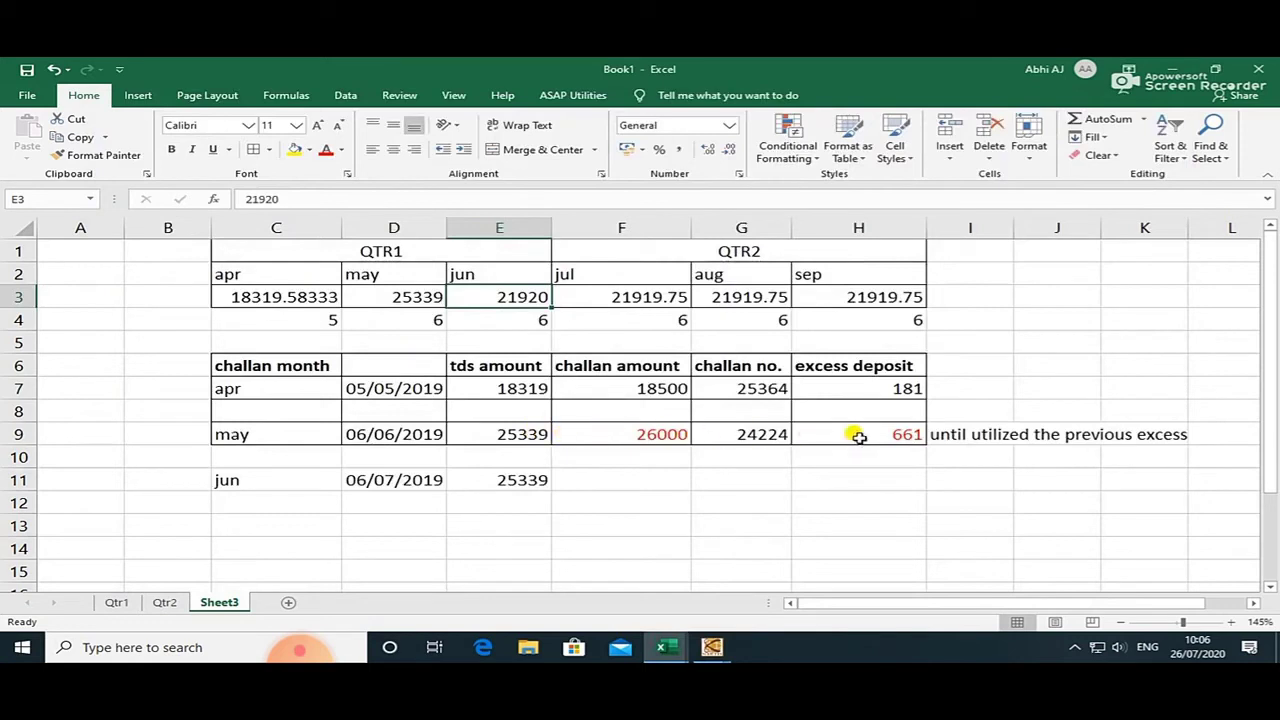
Replace the =E9 formula in E11 with 21920 and review H9's excess formula.
left_click(889, 437)
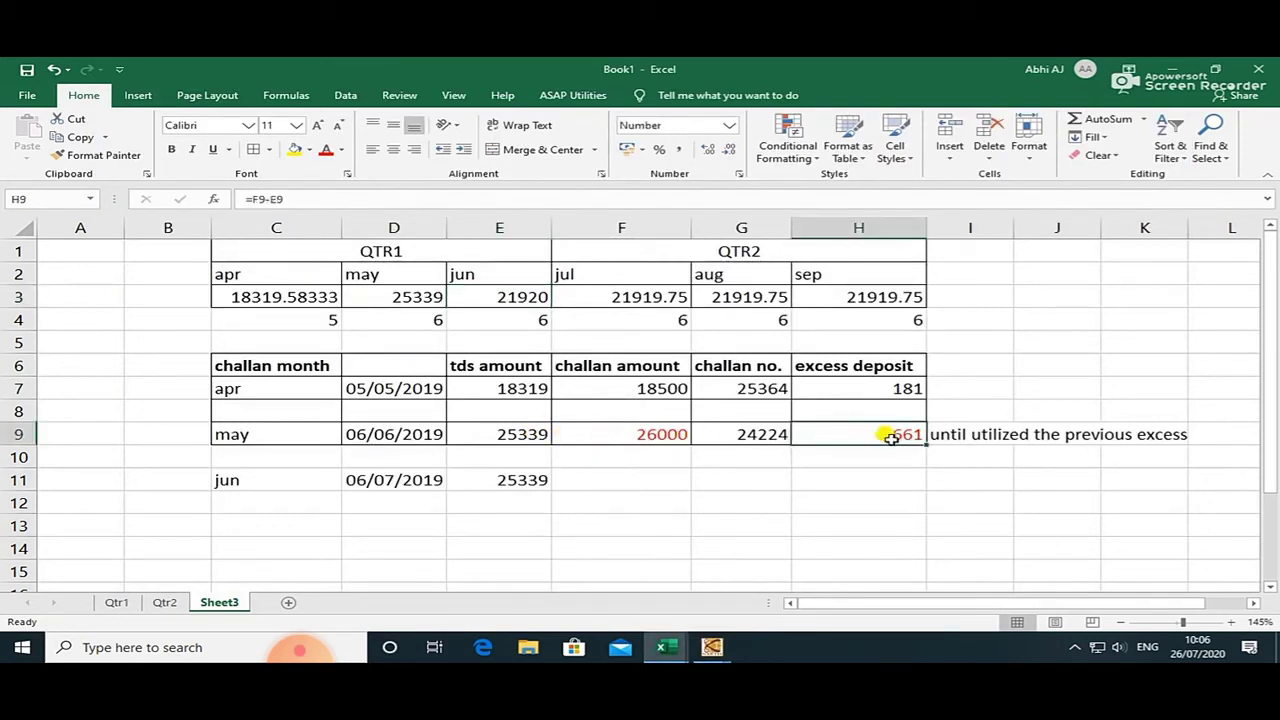
left_click(484, 474)
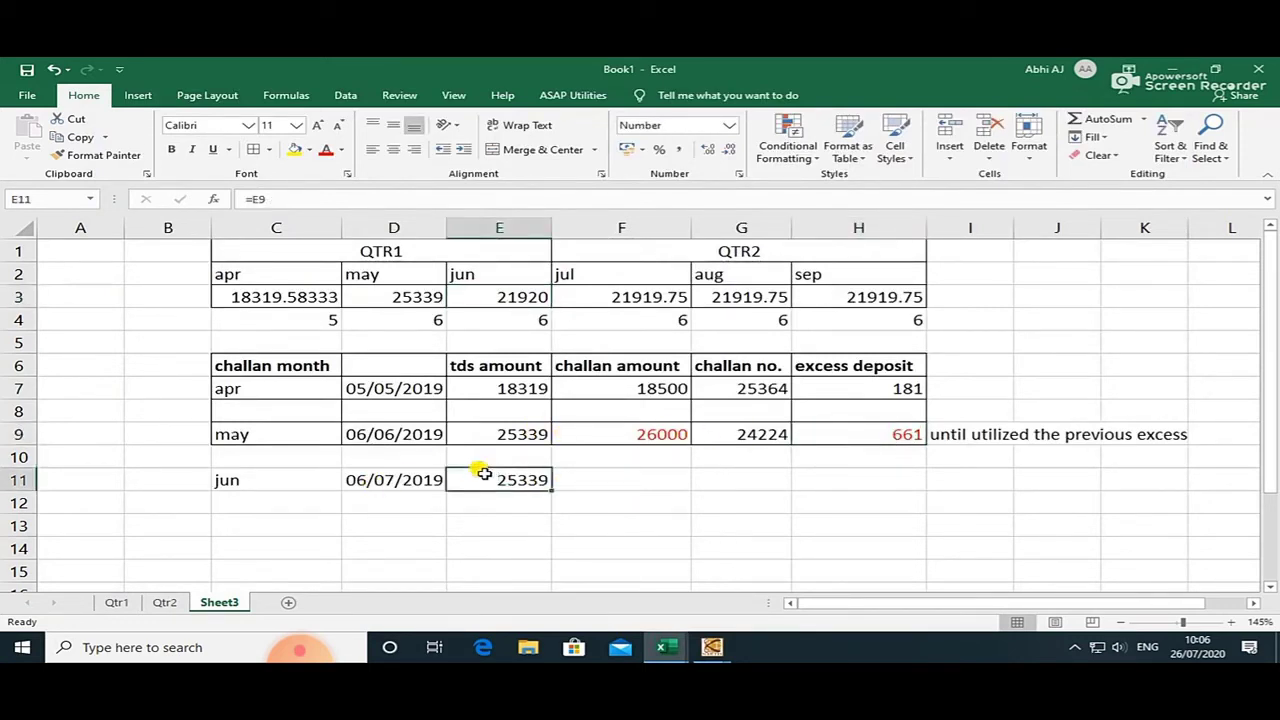
type("21920")
key("Return")
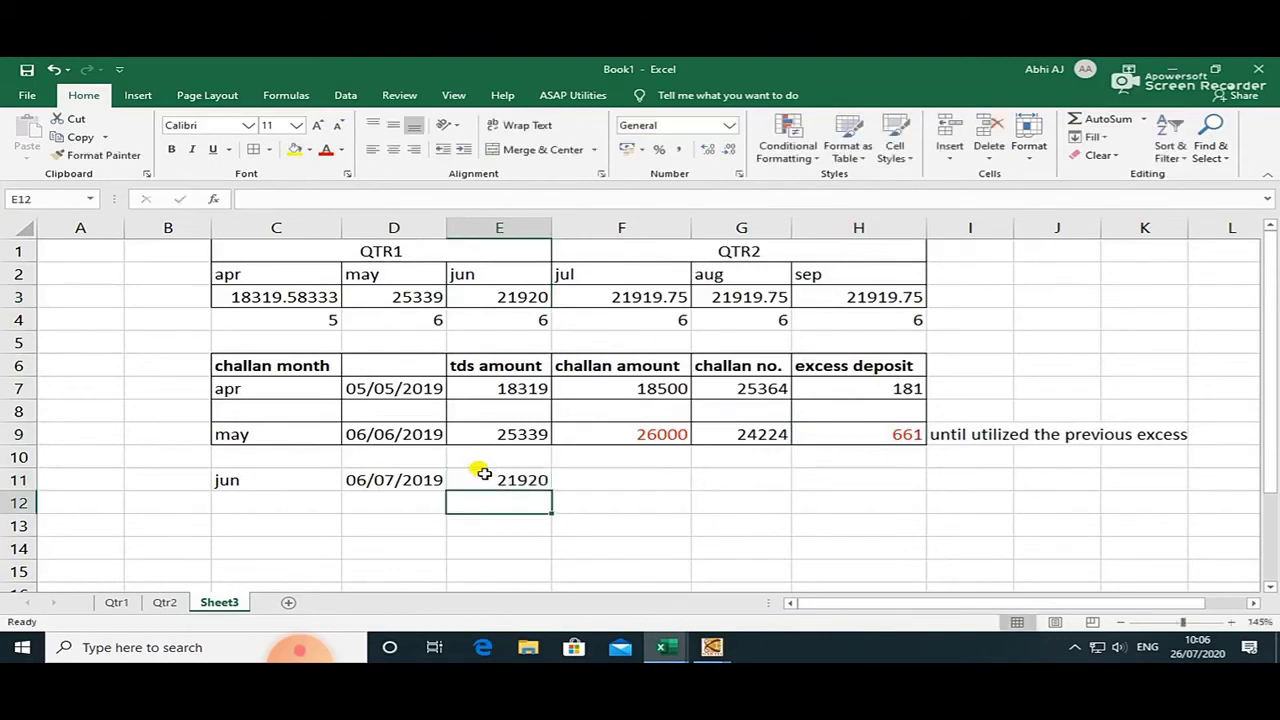
left_click(624, 484)
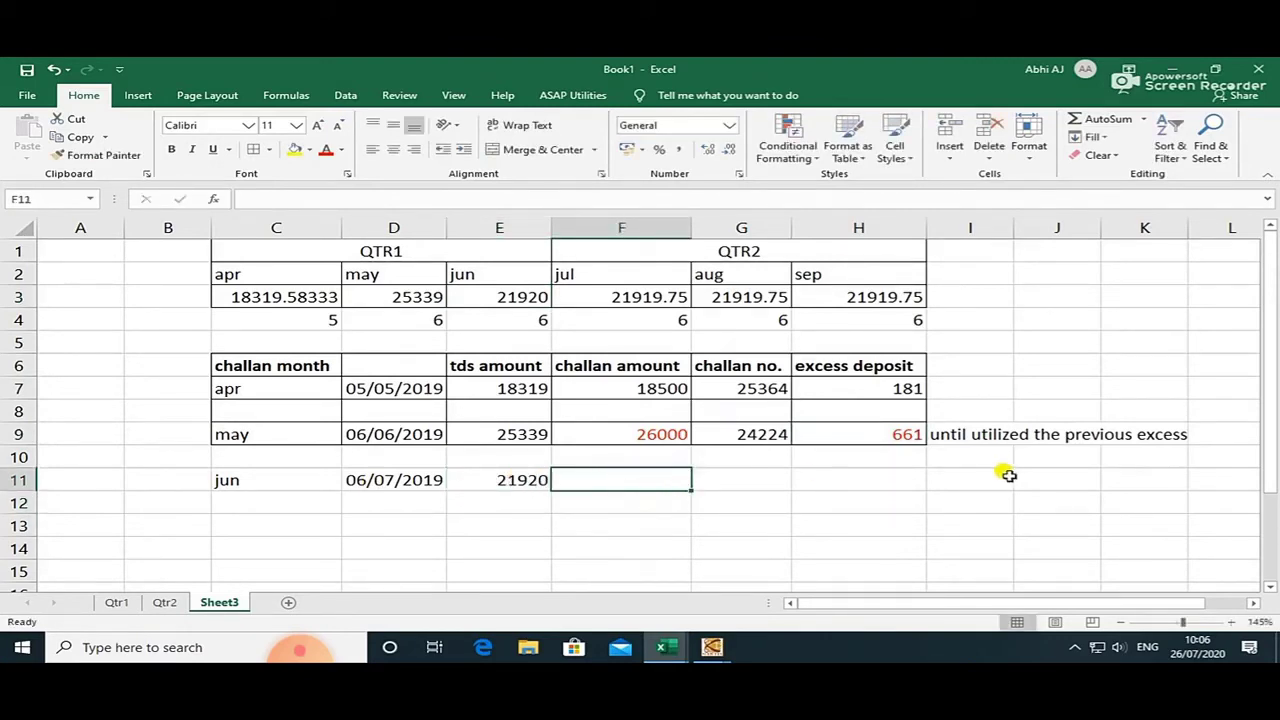
left_click(891, 434)
left_click(630, 481)
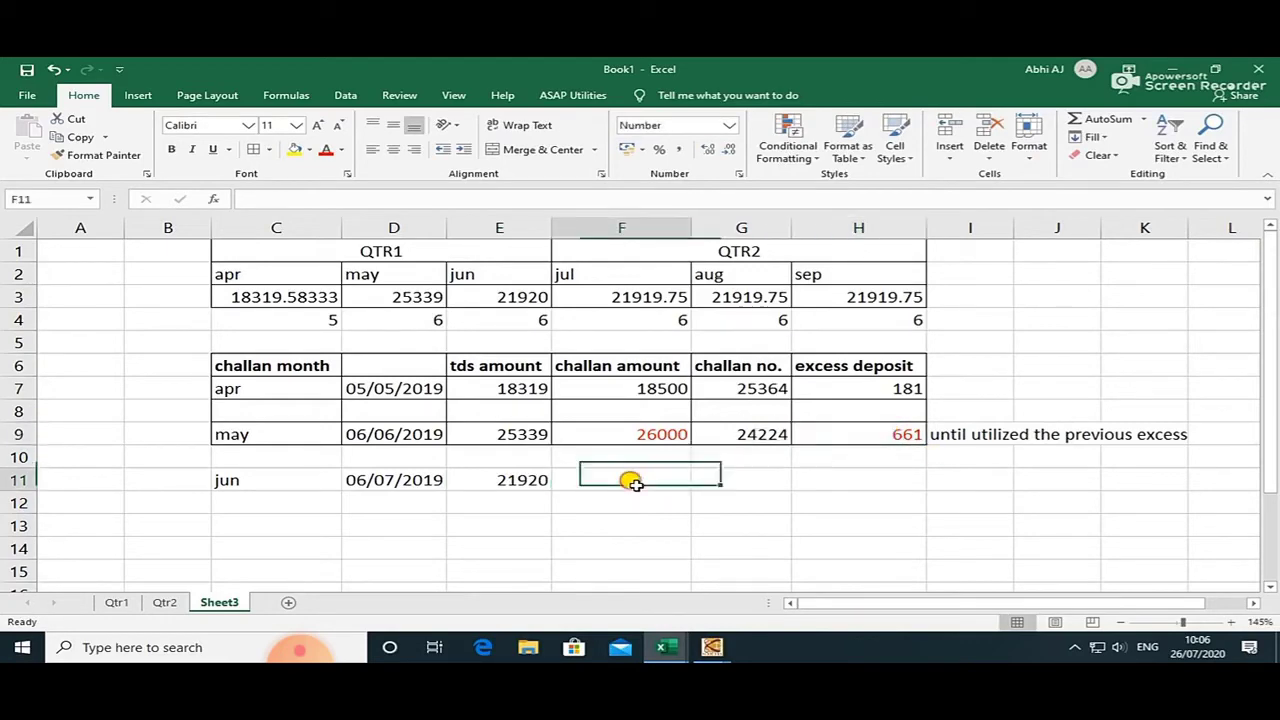
Untick all six employees from the June deposit list.
left_click(876, 434)
key("alt+Tab")
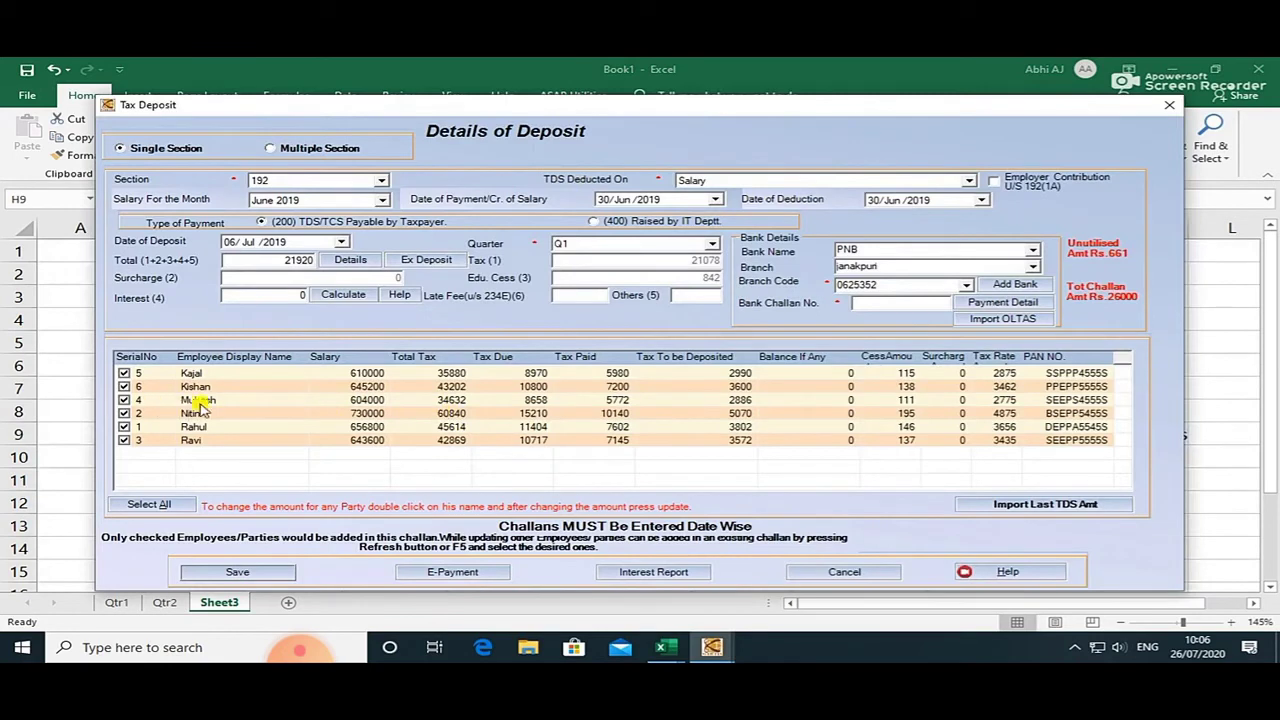
left_click(123, 373)
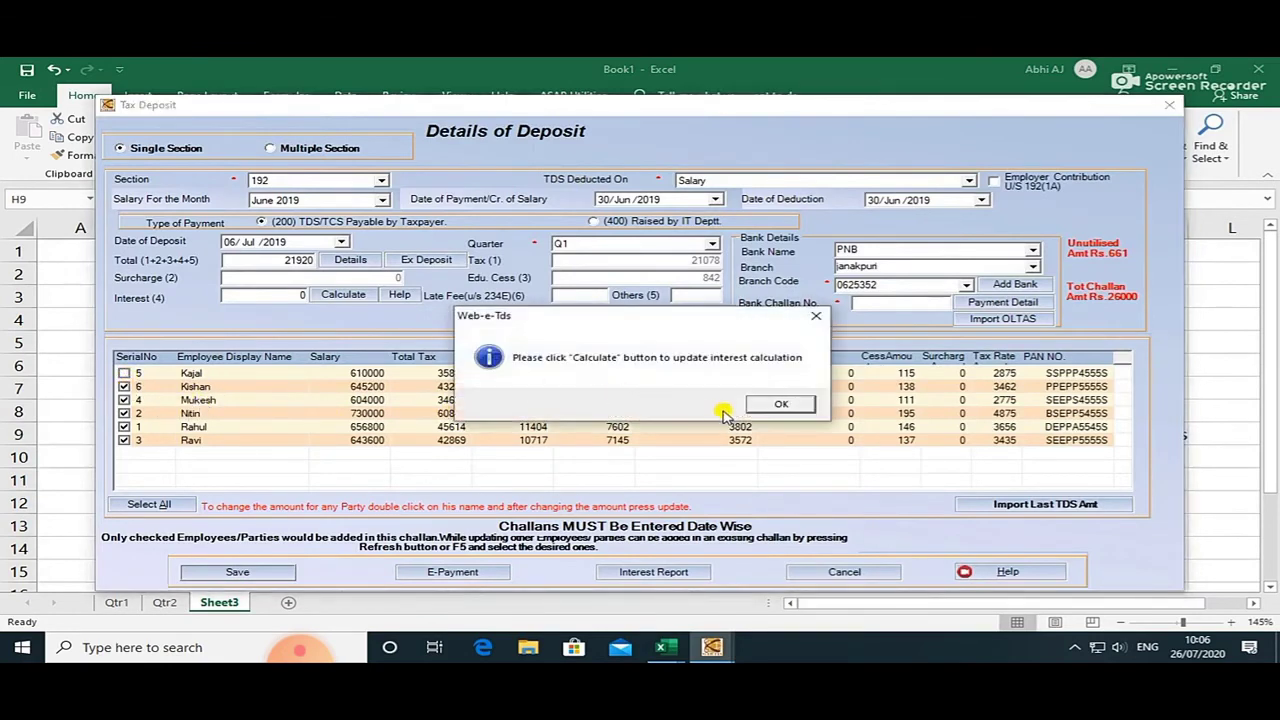
left_click(758, 405)
left_click(123, 386)
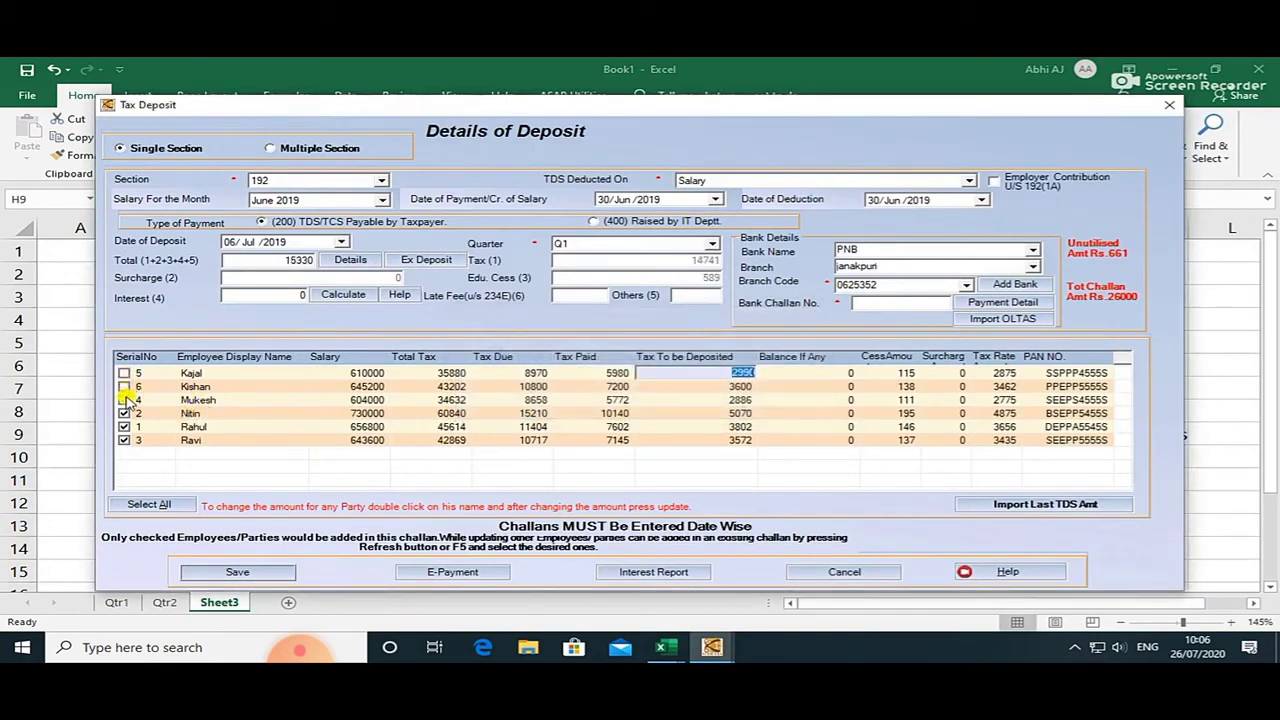
left_click(123, 400)
left_click(123, 413)
left_click(123, 427)
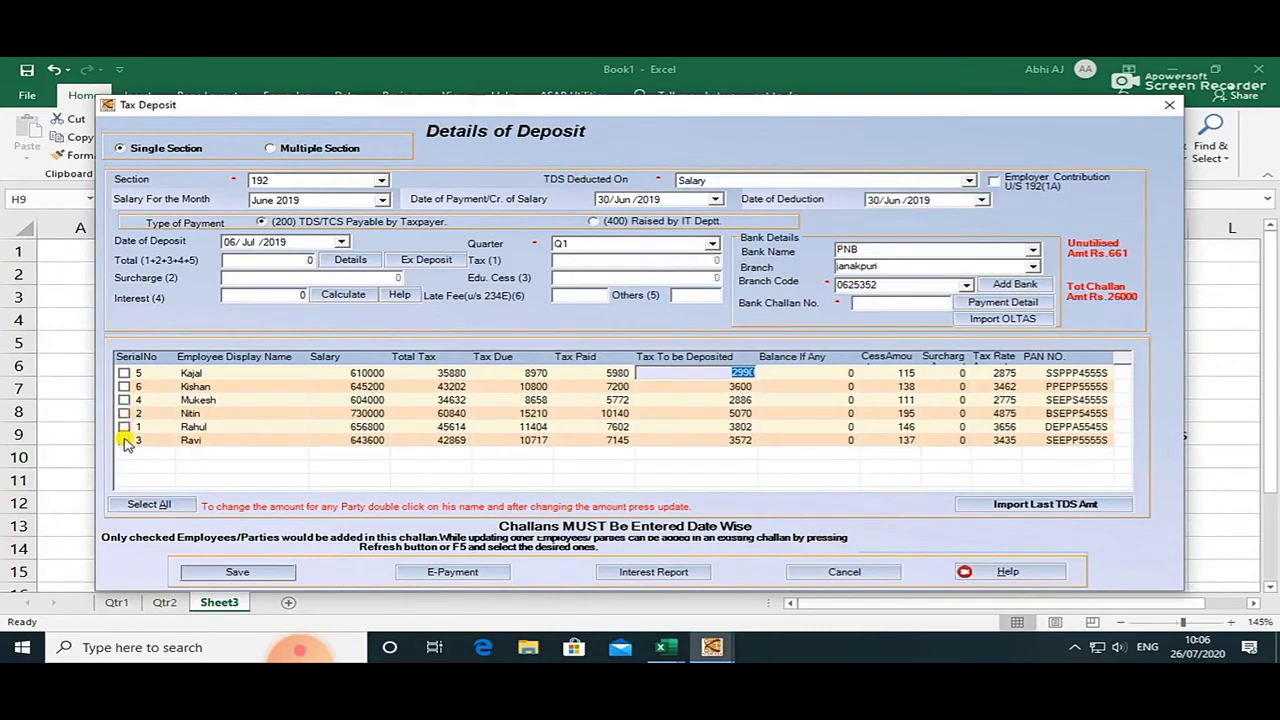
left_click(123, 440)
Set employee serial 6's actual tax deposit to 661 and update it.
double_click(611, 390)
left_click(655, 394)
key("BackSpace")
key("BackSpace")
key("BackSpace")
key("BackSpace")
type("661")
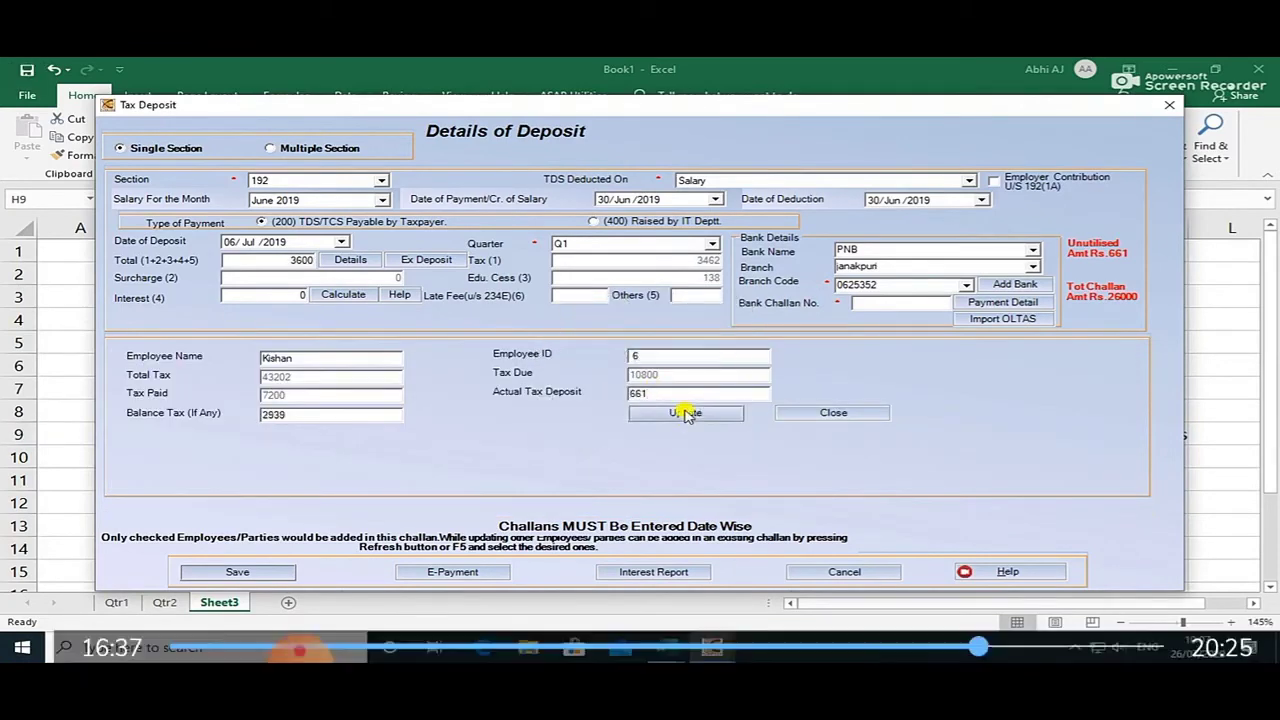
left_click(685, 413)
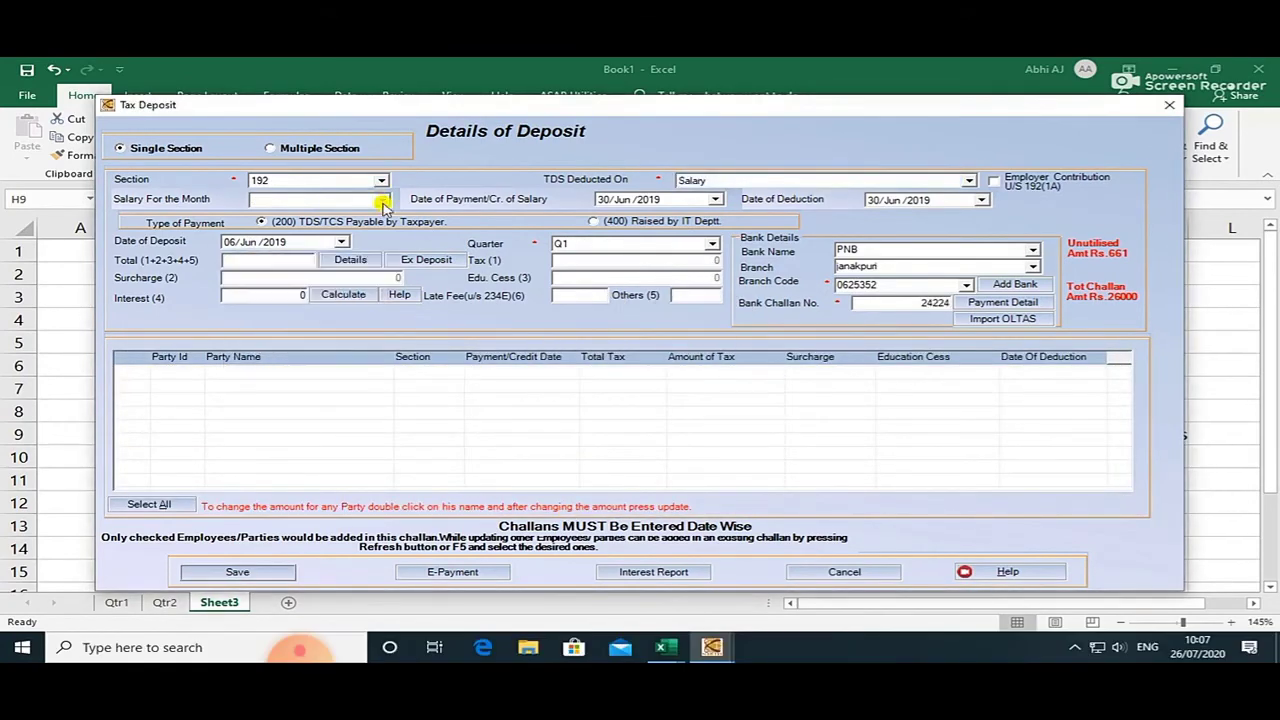
Select June 2019 as the salary month and set the deposit date.
left_click(382, 199)
left_click(332, 224)
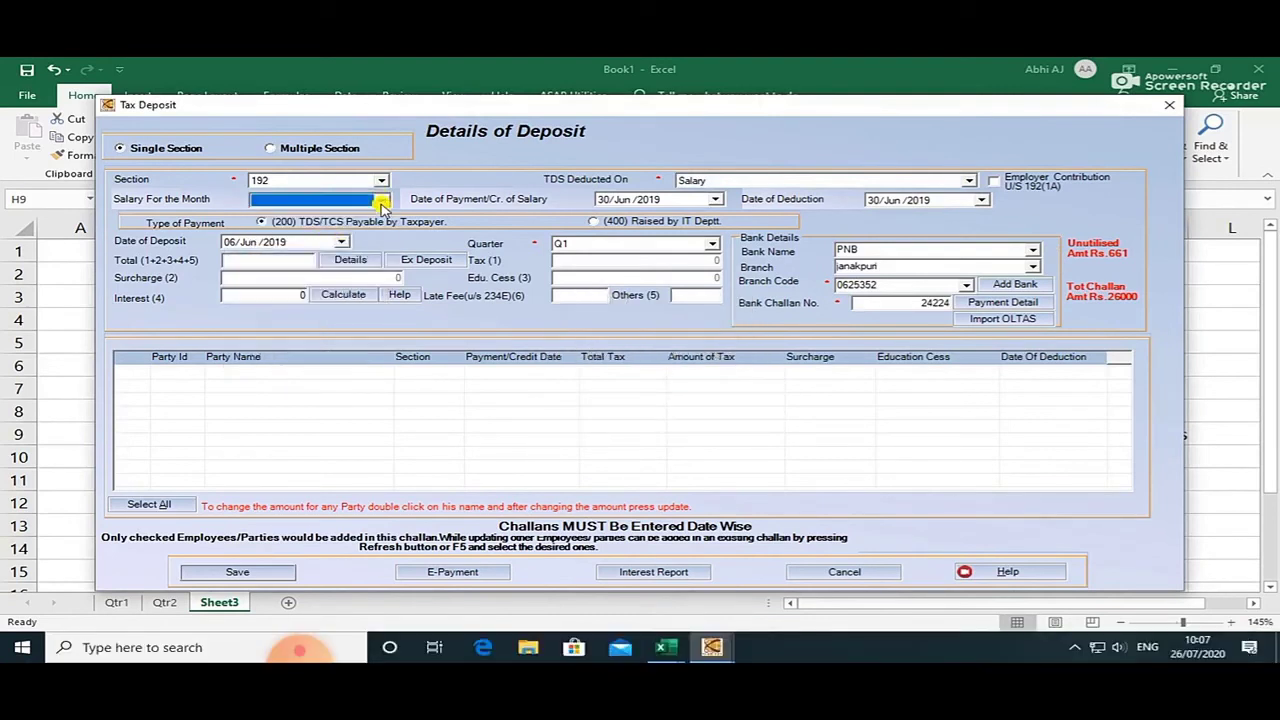
left_click(382, 199)
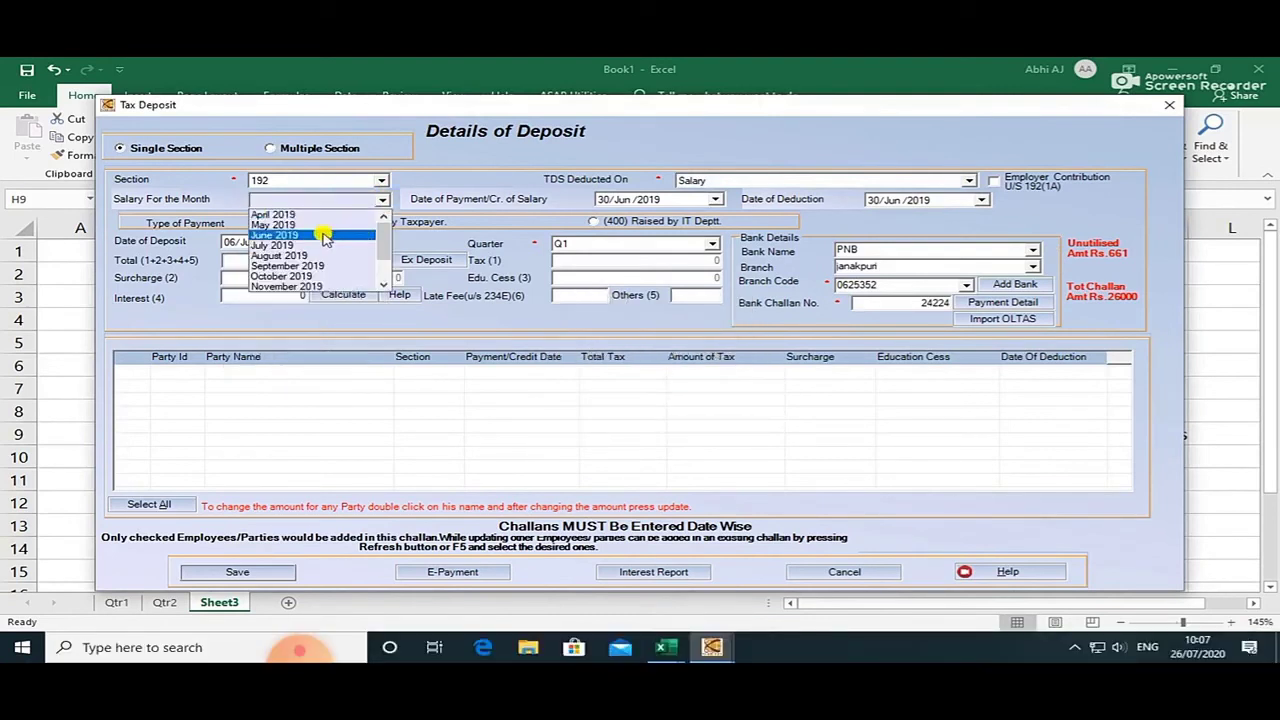
left_click(323, 236)
left_click(341, 243)
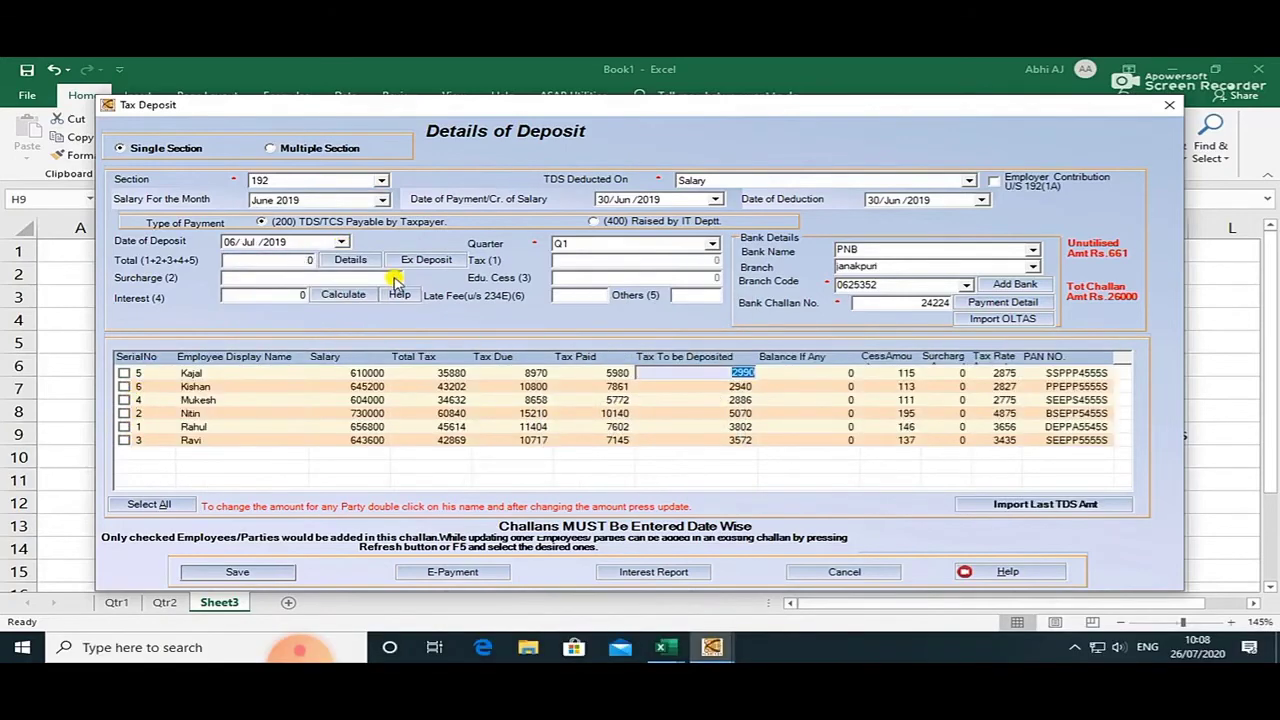
left_click(398, 262)
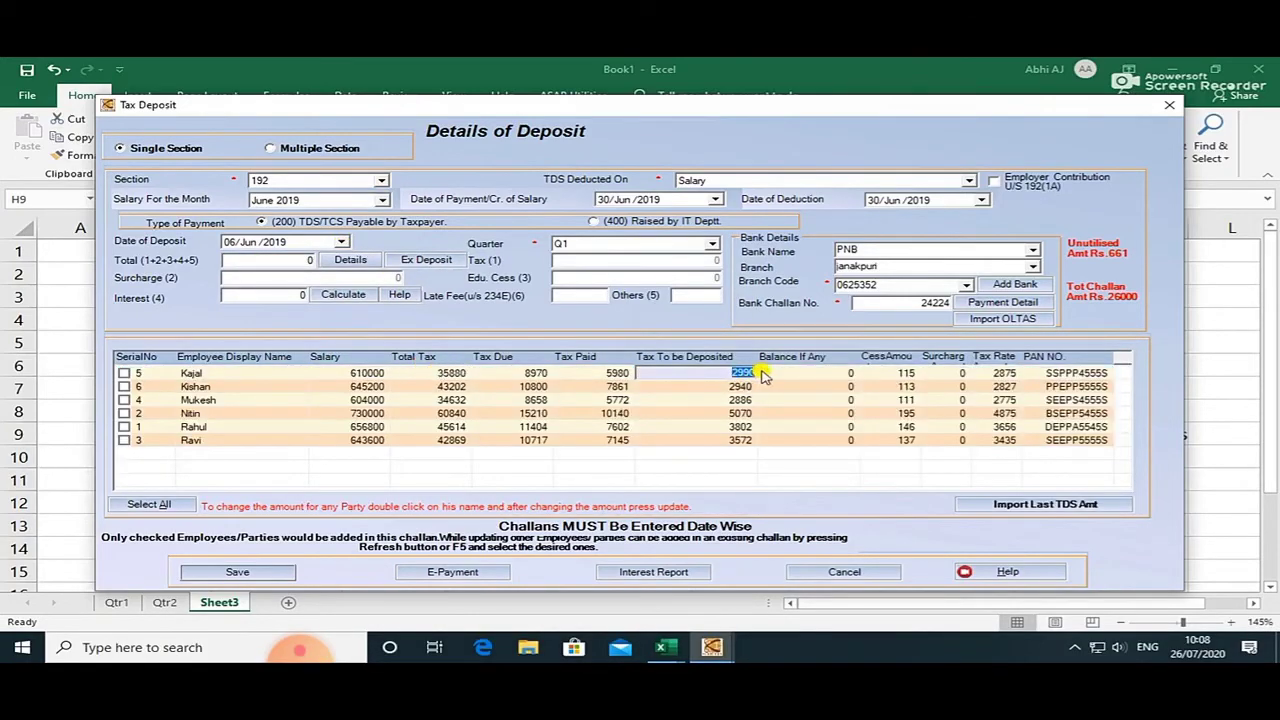
Change employee serial 5's actual tax deposit from 2990 to 661 and update.
double_click(760, 373)
left_click(684, 393)
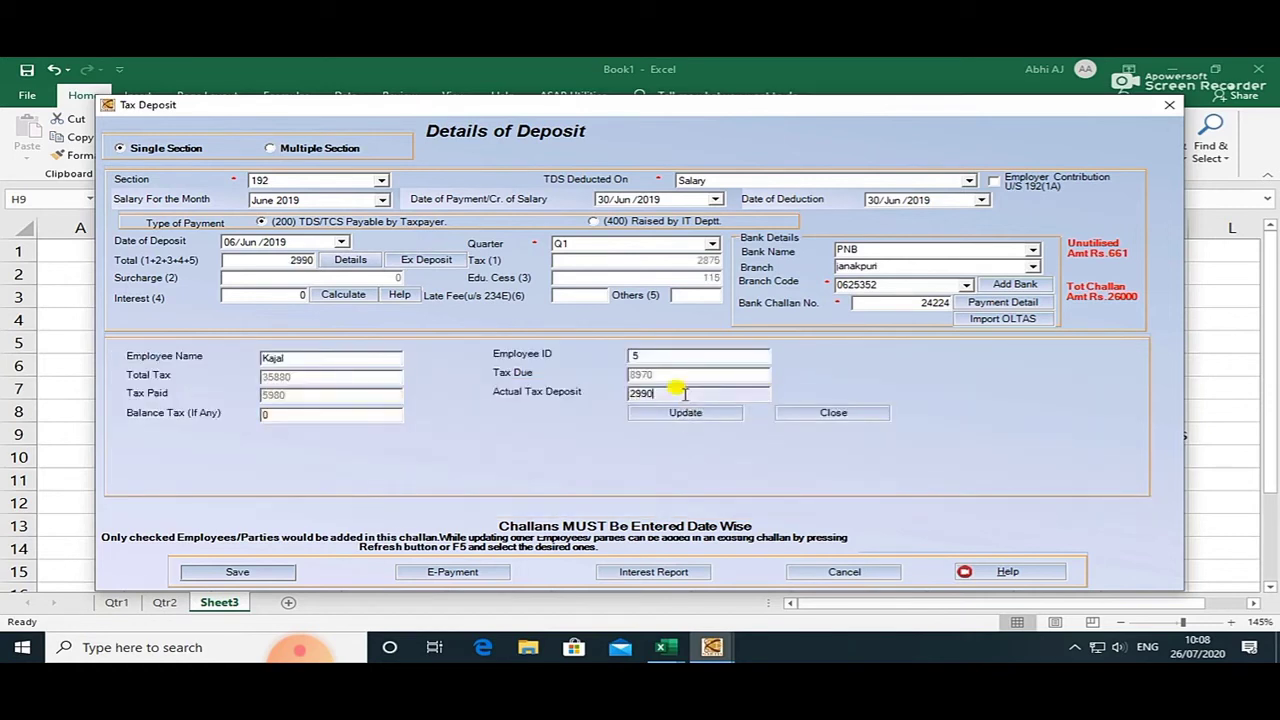
key("BackSpace")
key("BackSpace")
key("BackSpace")
key("BackSpace")
type("661")
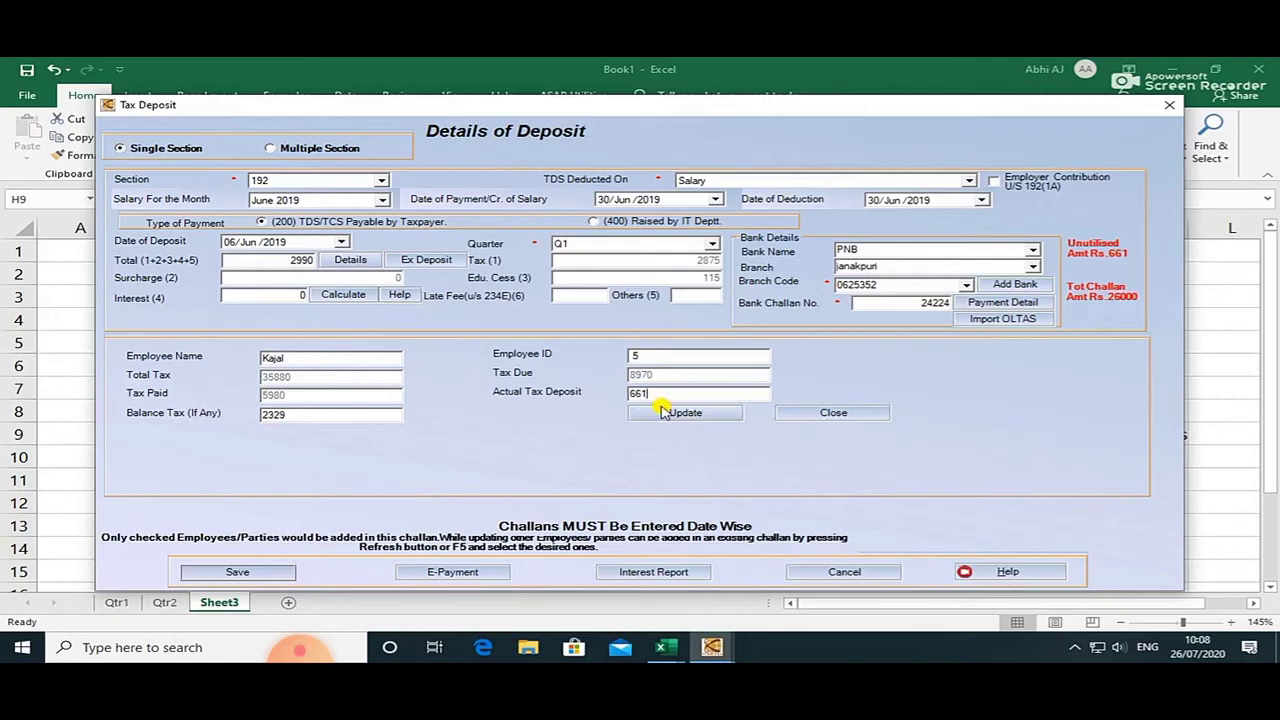
left_click(668, 411)
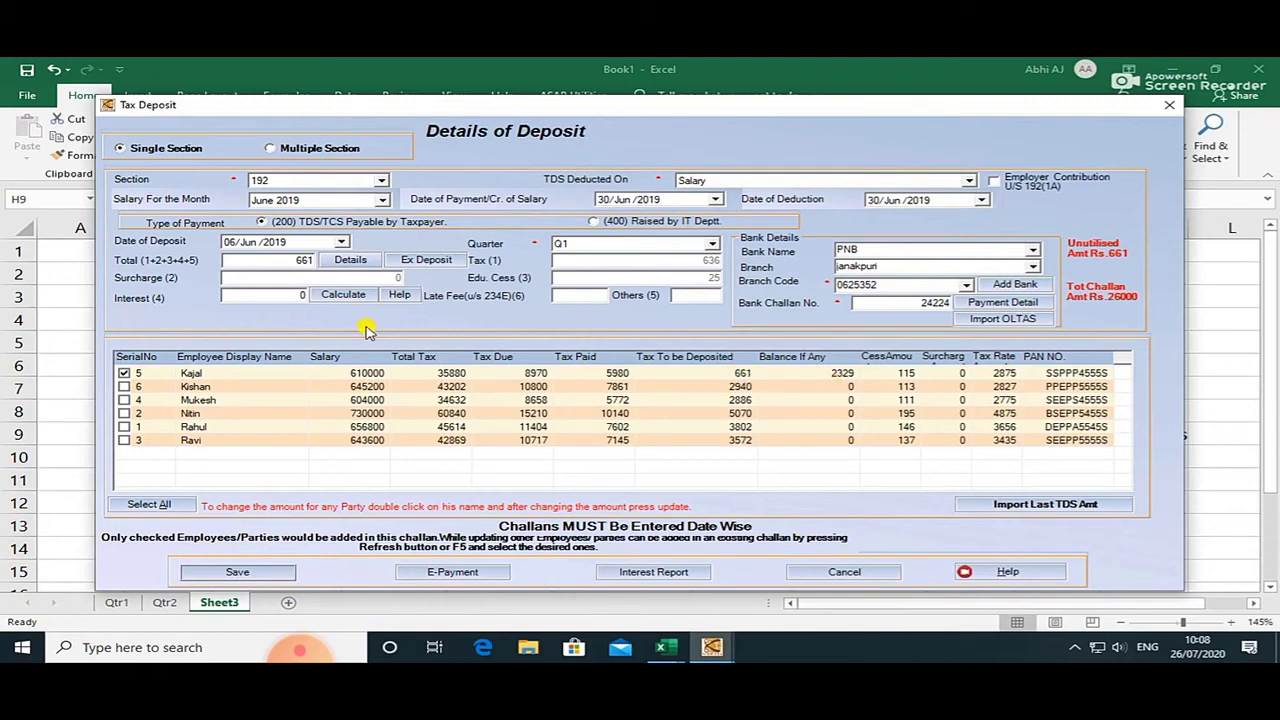
key("alt+Tab")
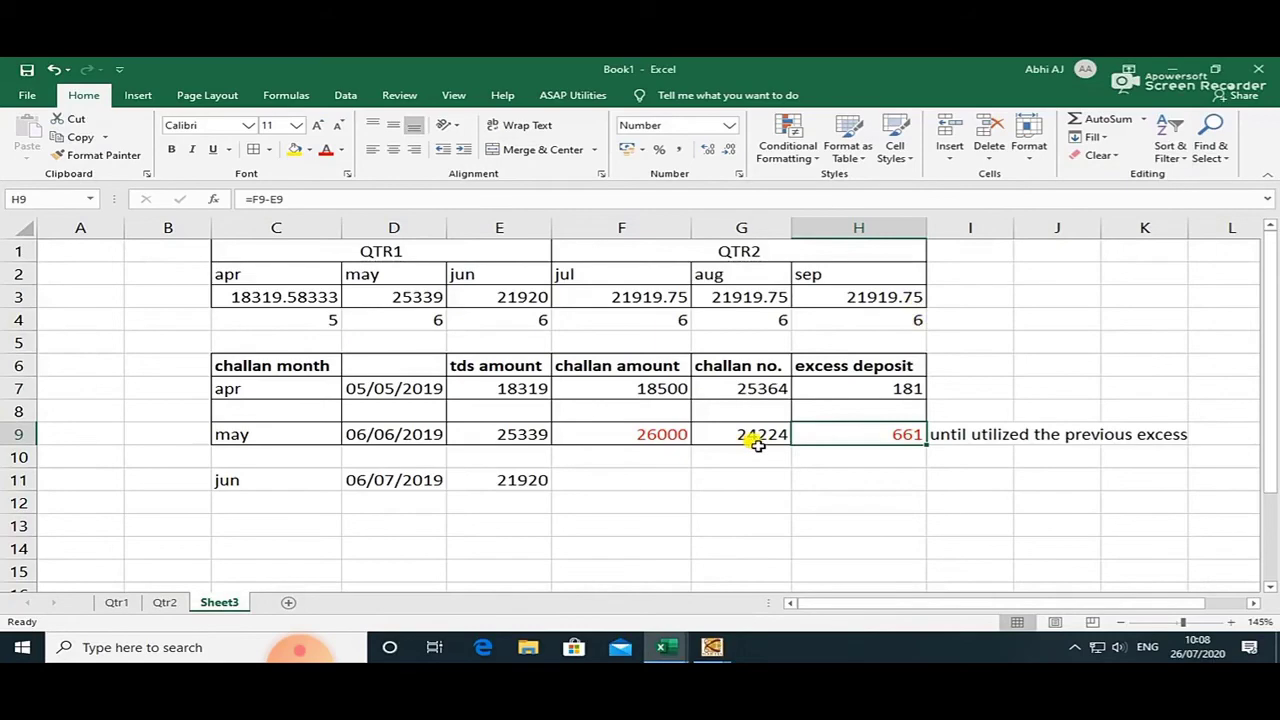
Confirm the June challan save, then review E11 (21920) and F11 in Excel.
key("alt+Tab")
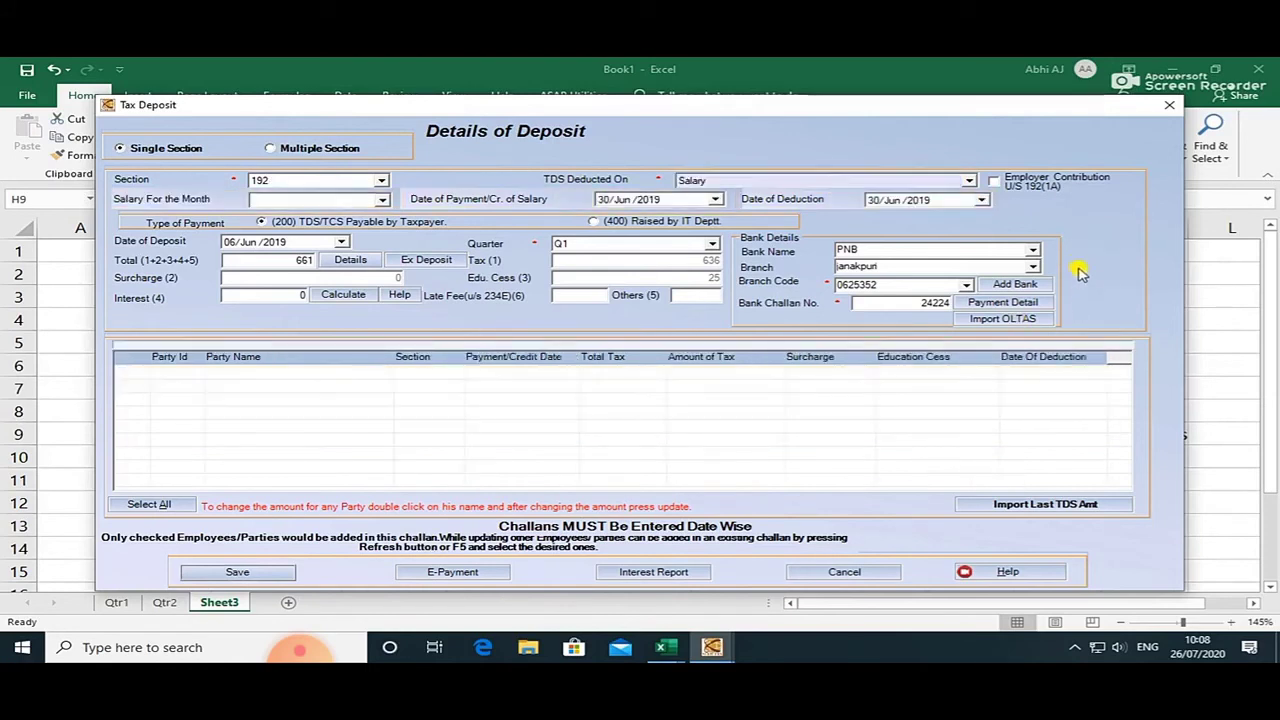
left_click(652, 395)
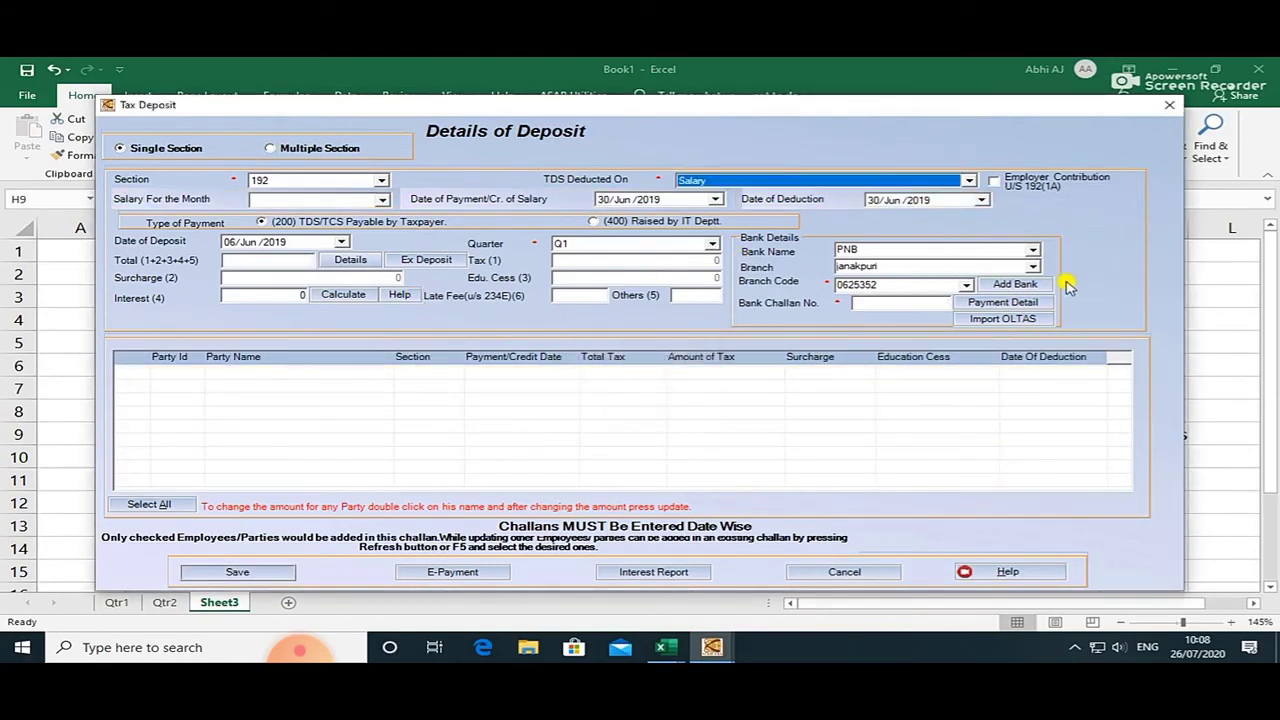
left_click(285, 261)
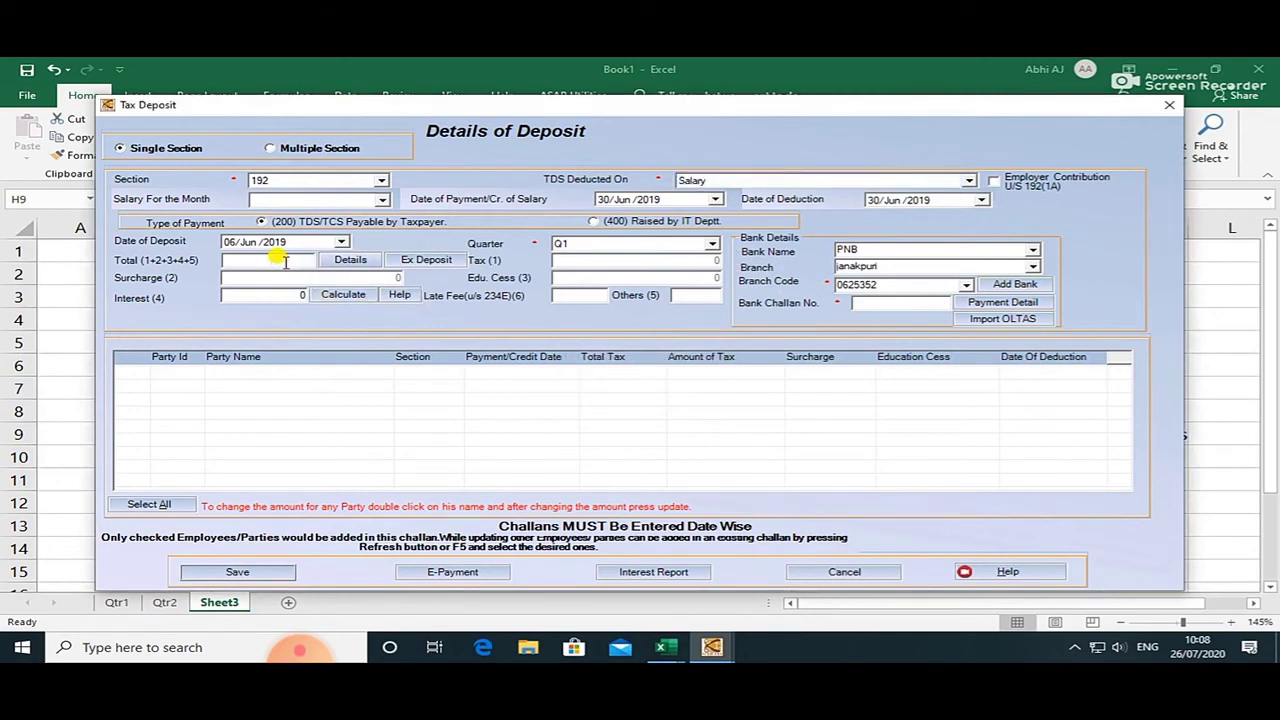
key("alt+Tab")
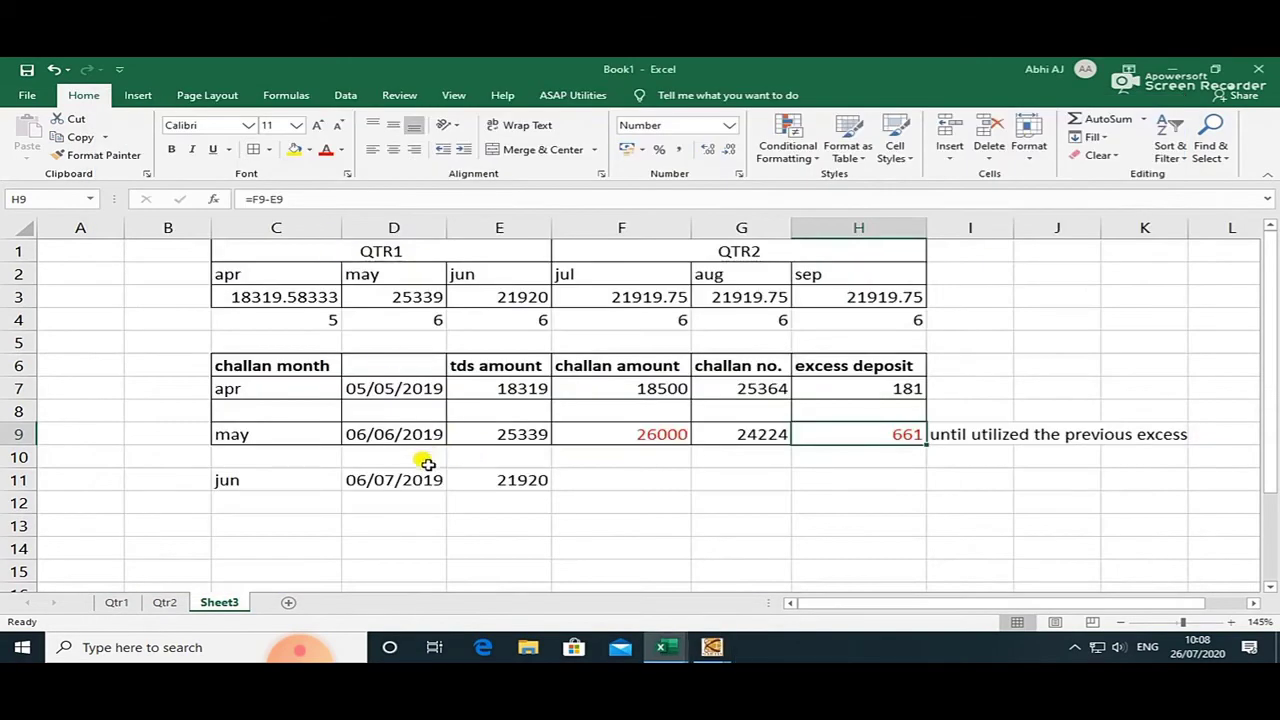
left_click(537, 480)
left_click(626, 482)
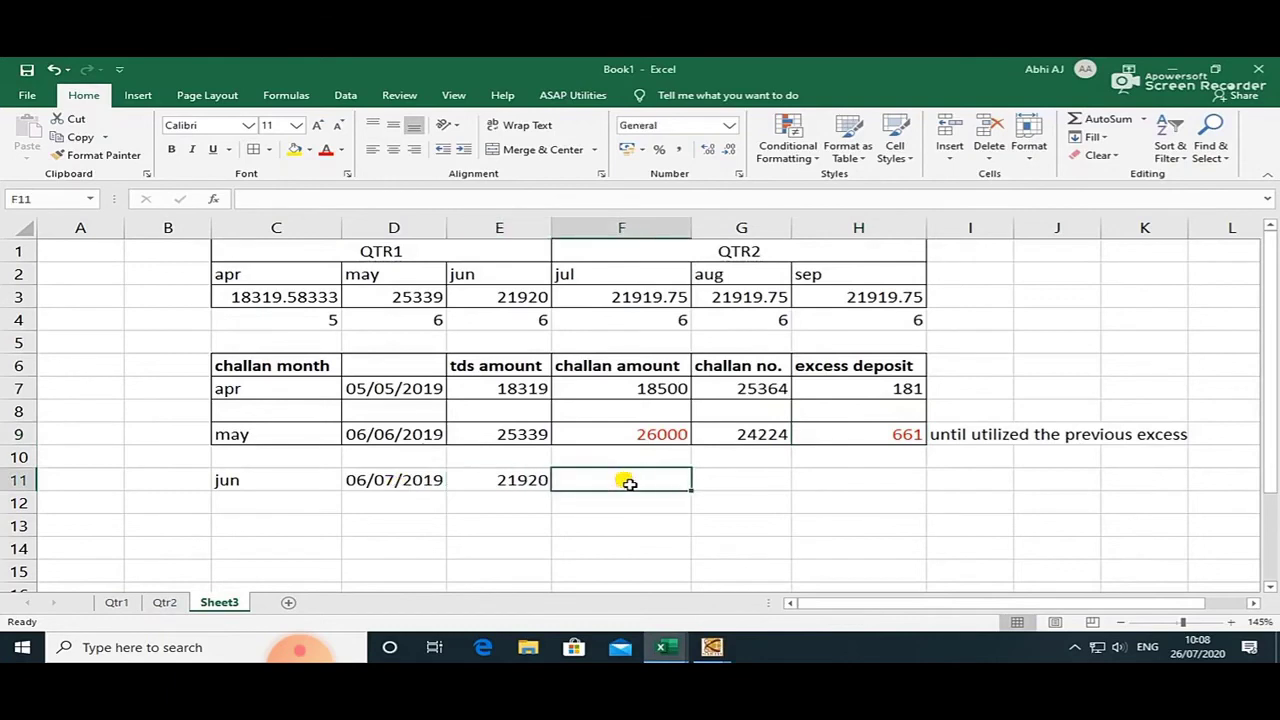
left_click(496, 480)
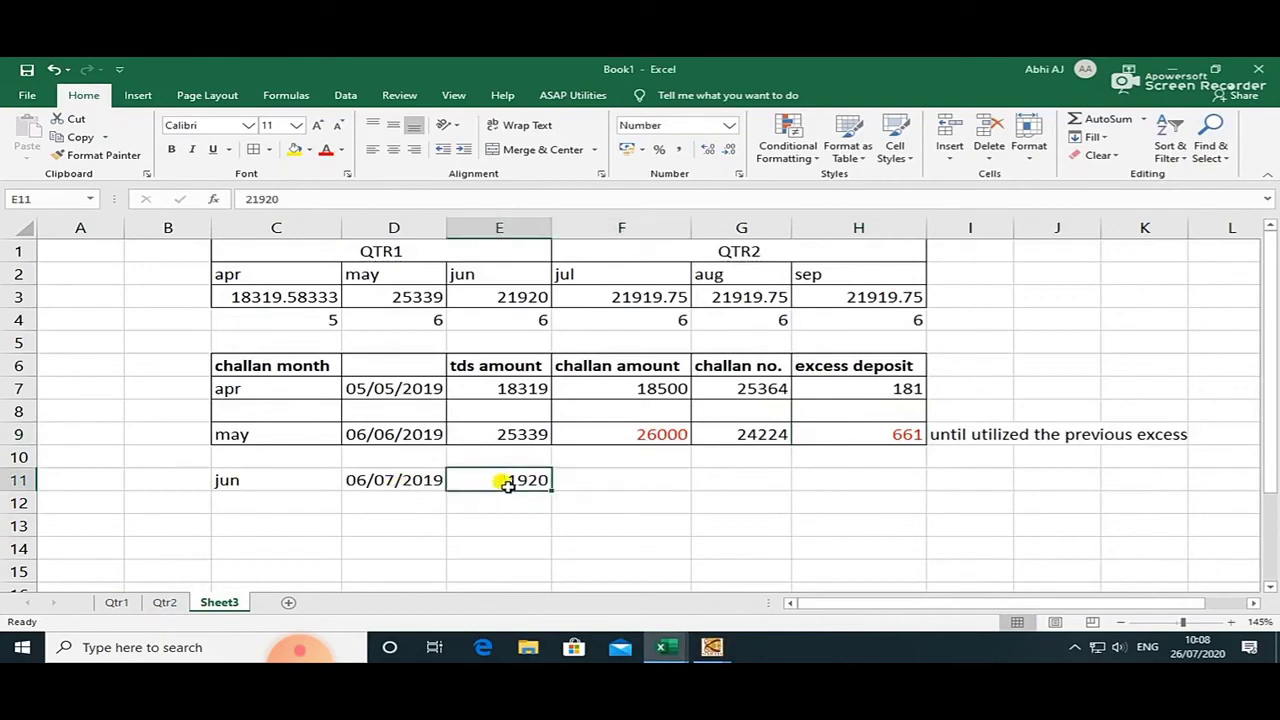
left_click(620, 482)
left_click(501, 483)
key("alt+Tab")
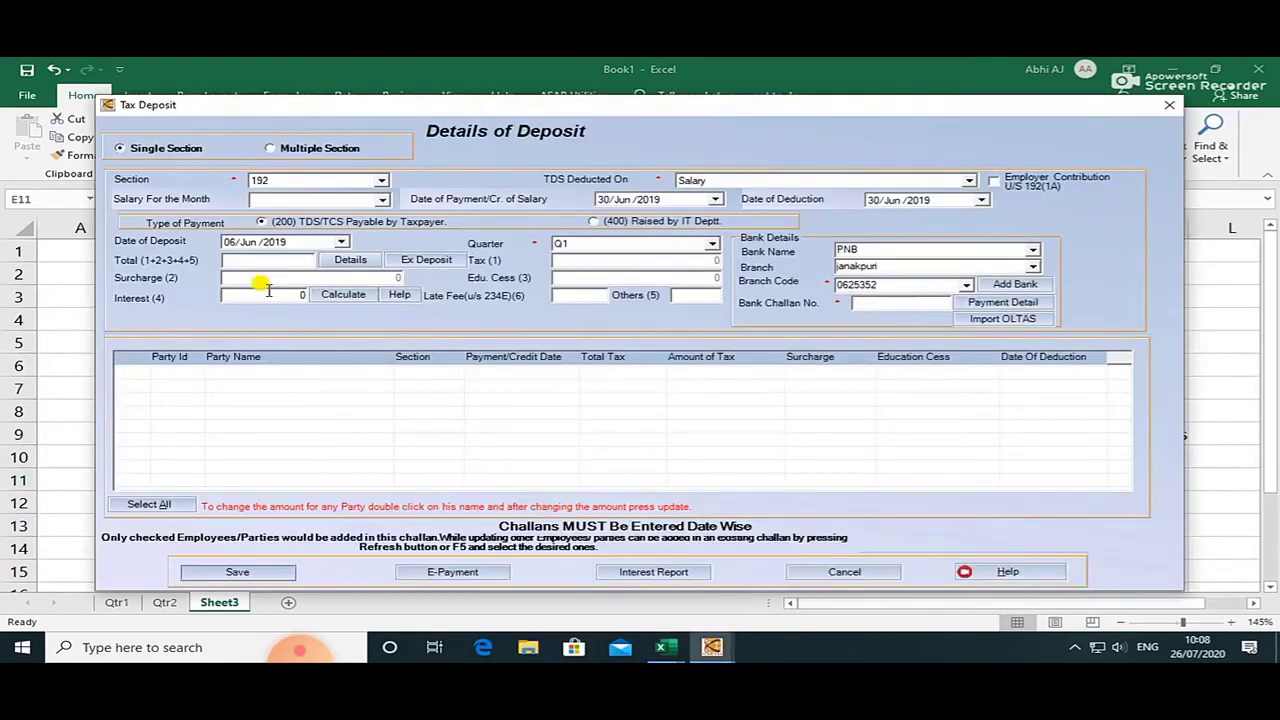
Set July 2019 salary month, deposit date 04/Aug/2019, and recalculate the 42519 total.
left_click(340, 244)
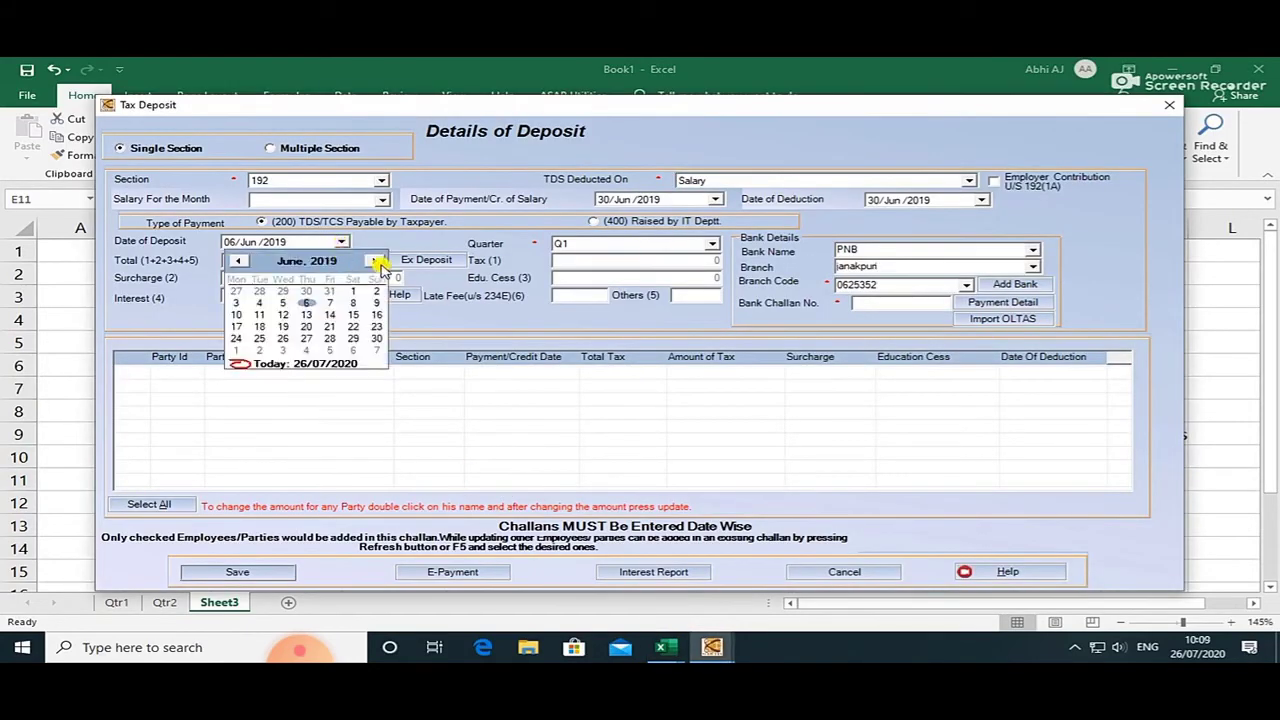
left_click(374, 260)
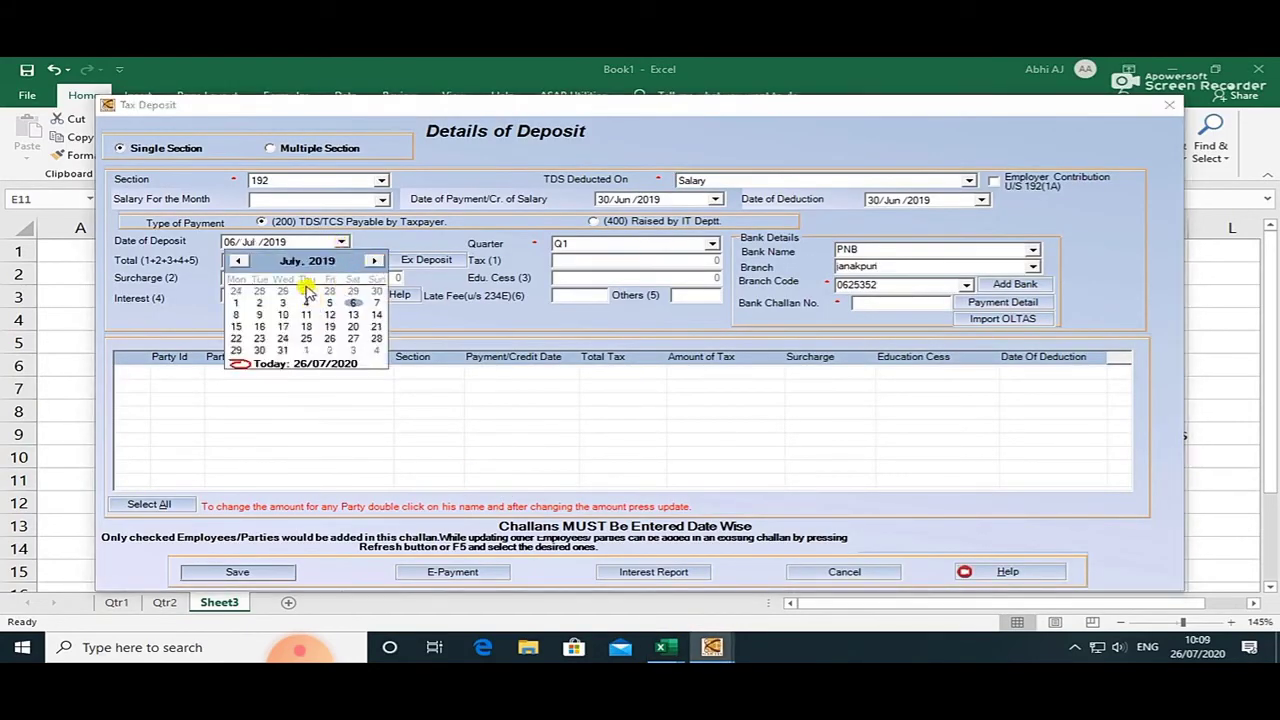
left_click(407, 240)
left_click(382, 199)
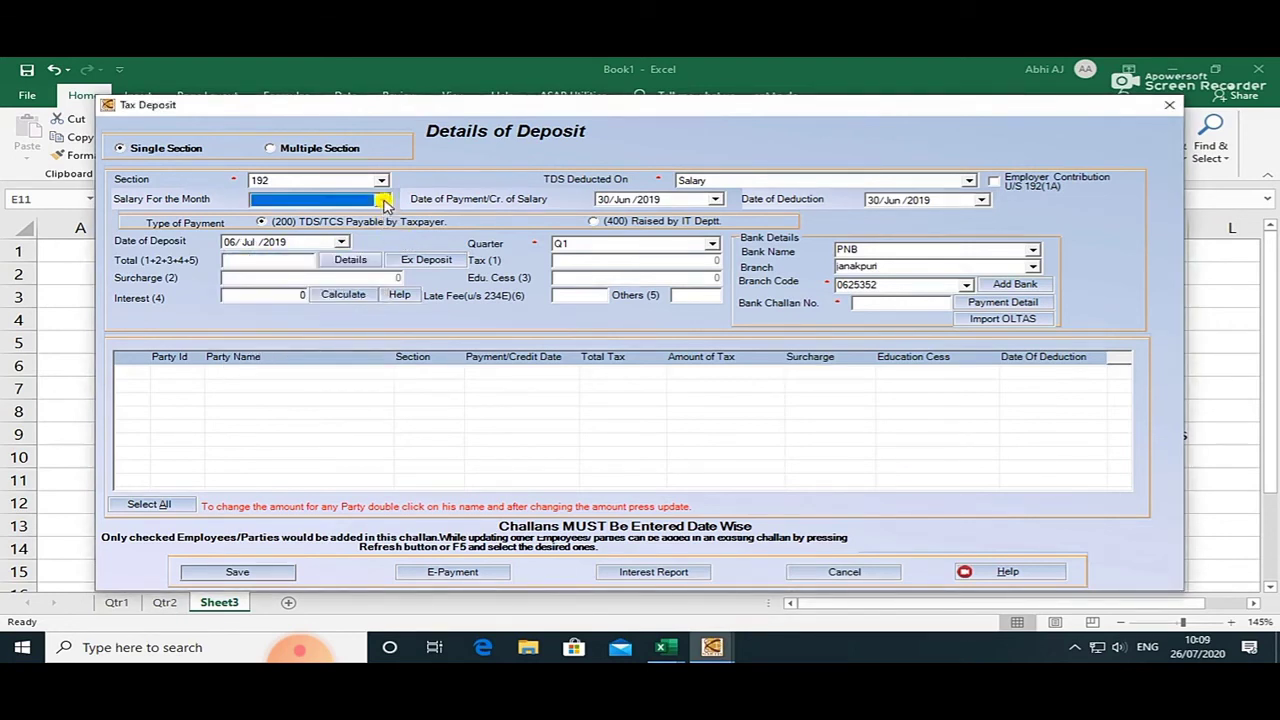
left_click(300, 246)
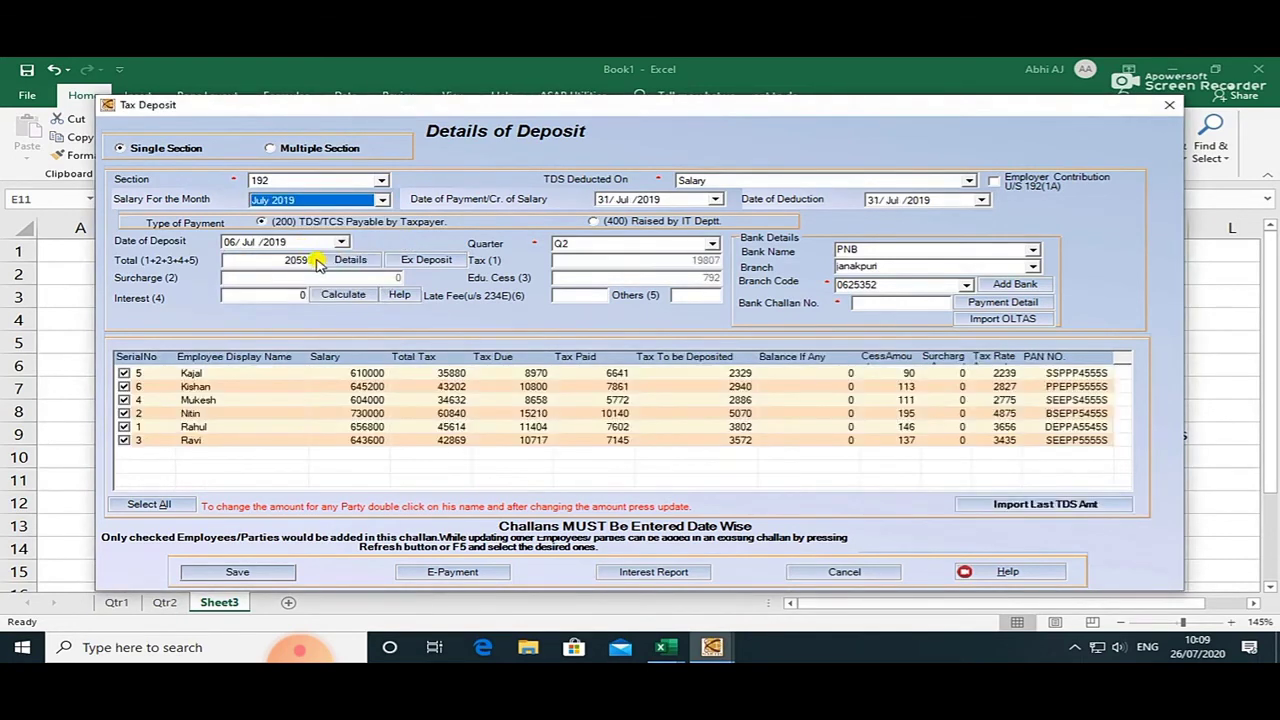
left_click(340, 242)
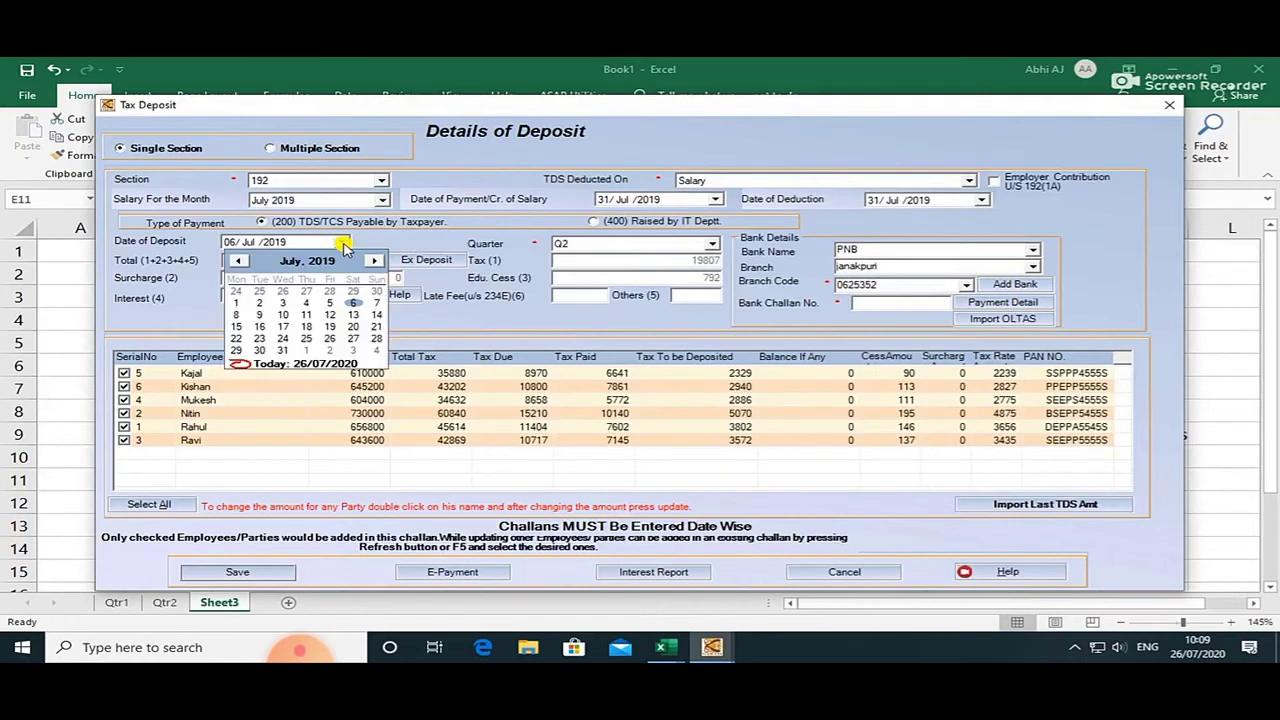
left_click(371, 261)
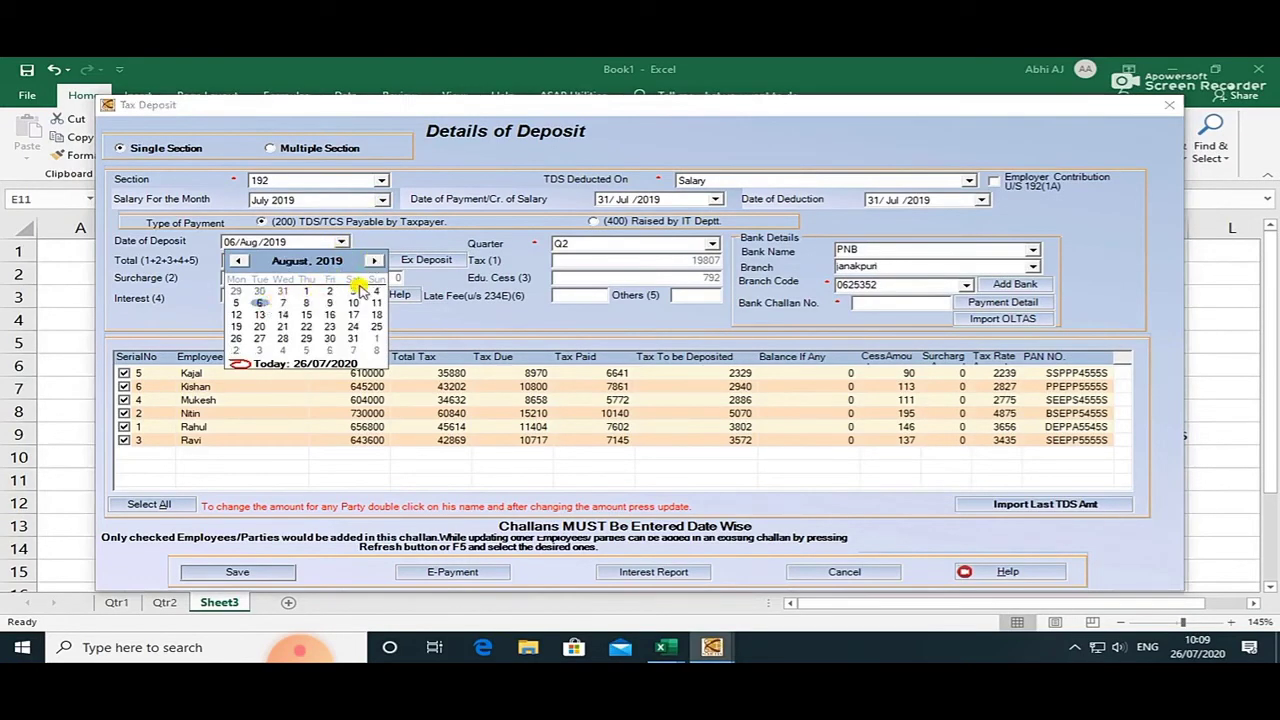
left_click(375, 291)
left_click(350, 260)
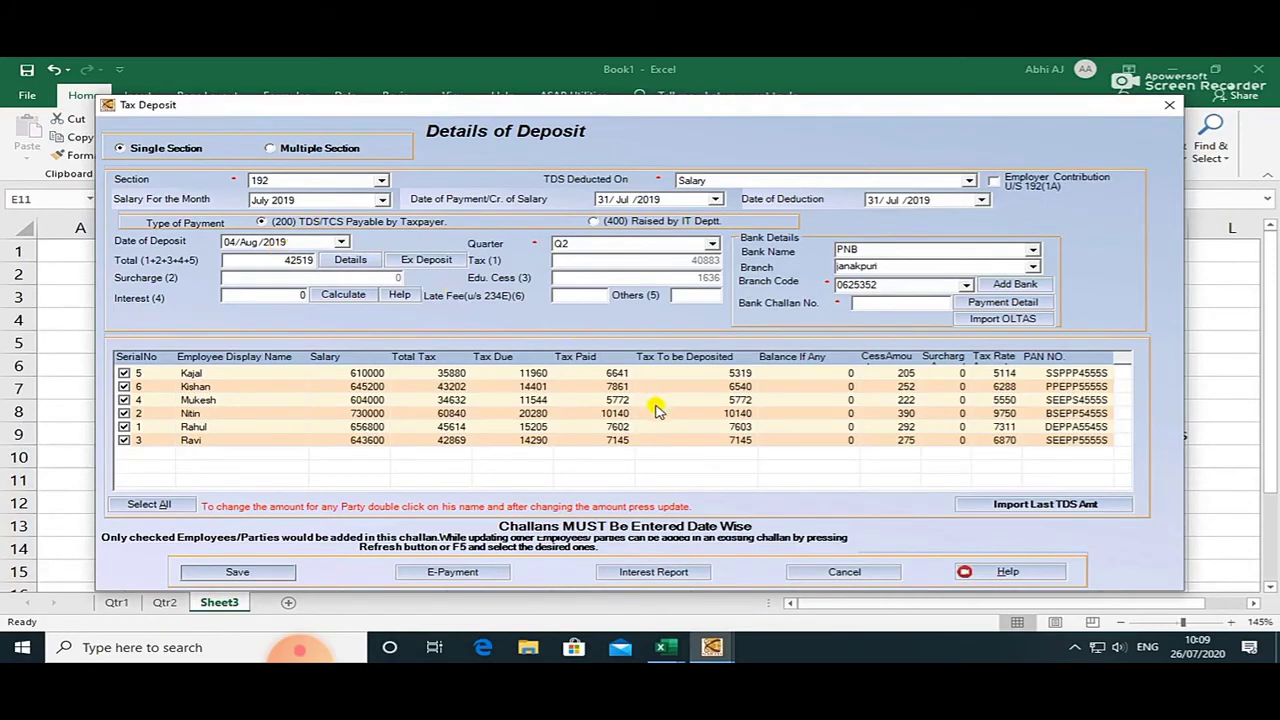
Cancel the July 2019 Details of Deposit form, returning to the Excel challan sheet.
left_click(860, 571)
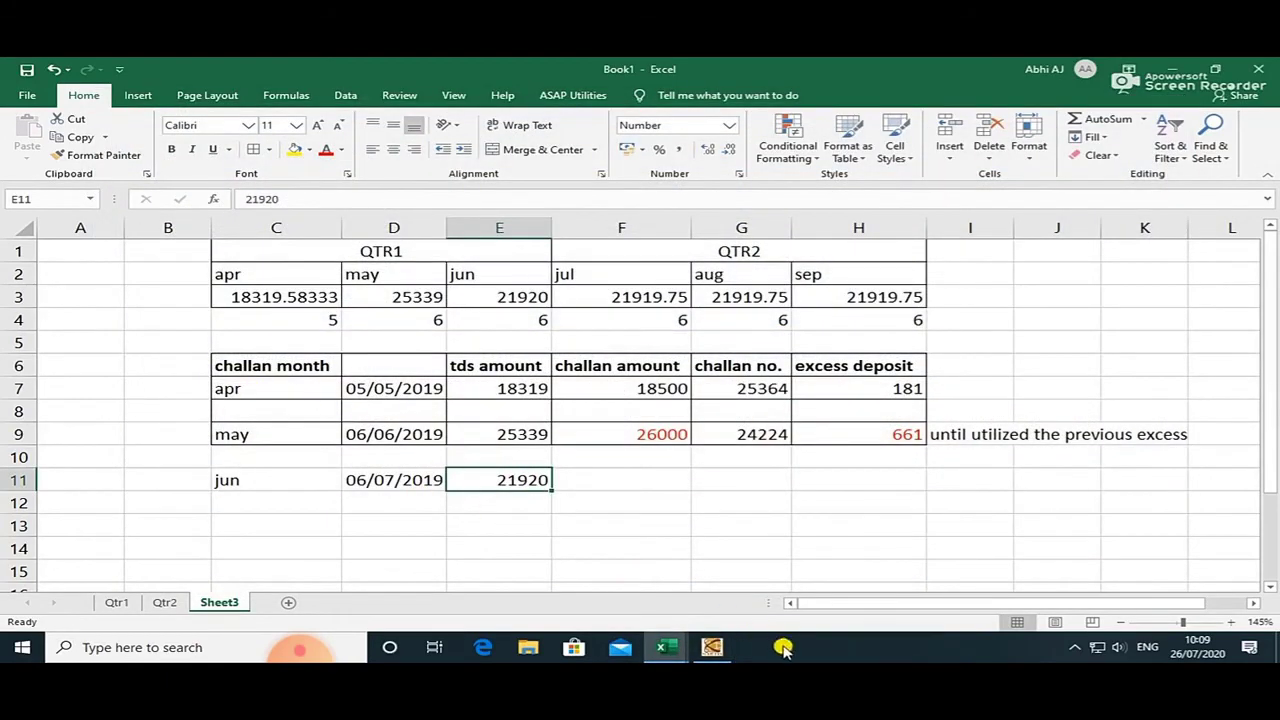
Back in WEB-e-TDS, open Tax Deposit > Modify Record to list the saved challans.
left_click(711, 647)
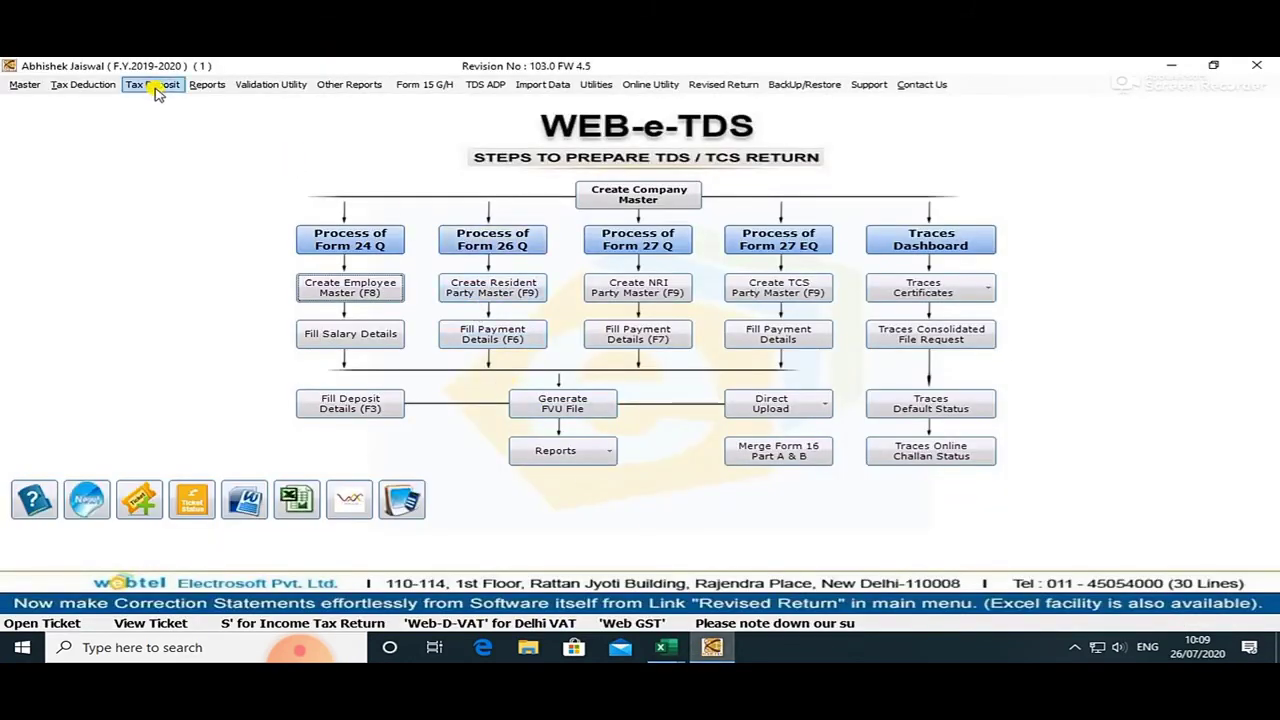
left_click(155, 90)
left_click(171, 120)
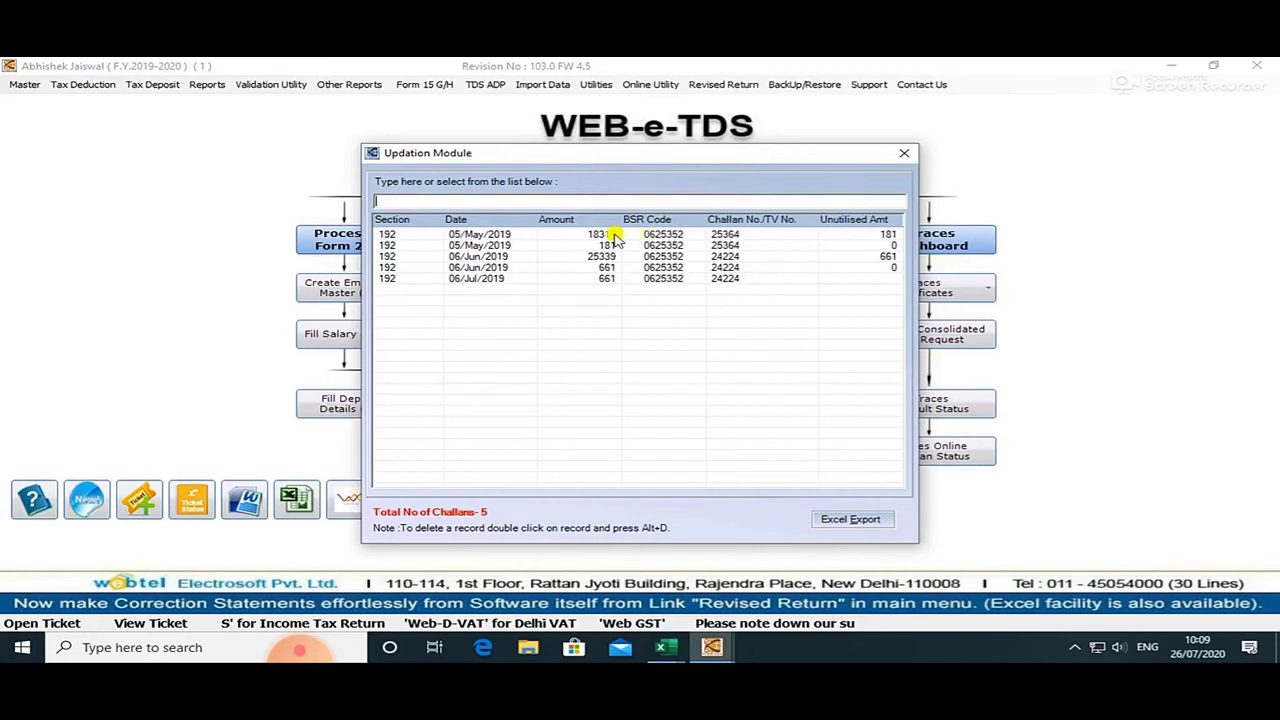
Review the May 181, June 25339 and the June and July 661 challan rows.
left_click(614, 234)
left_click(614, 245)
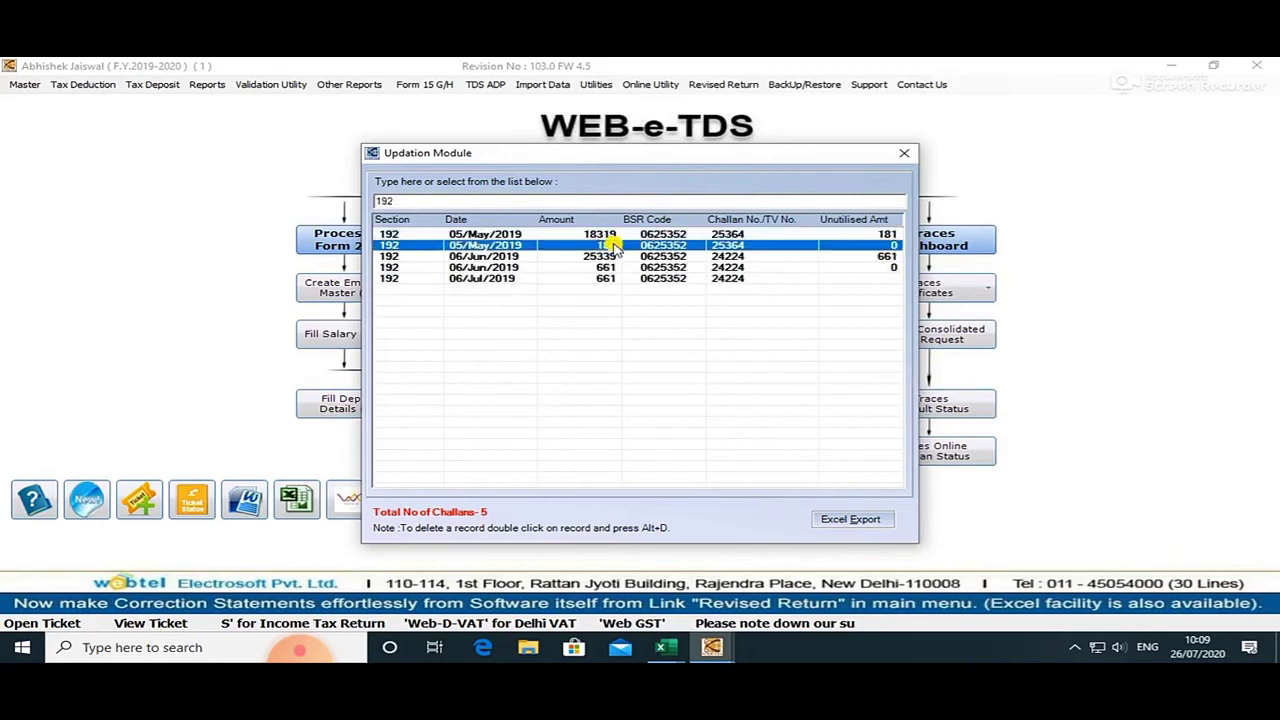
left_click(610, 256)
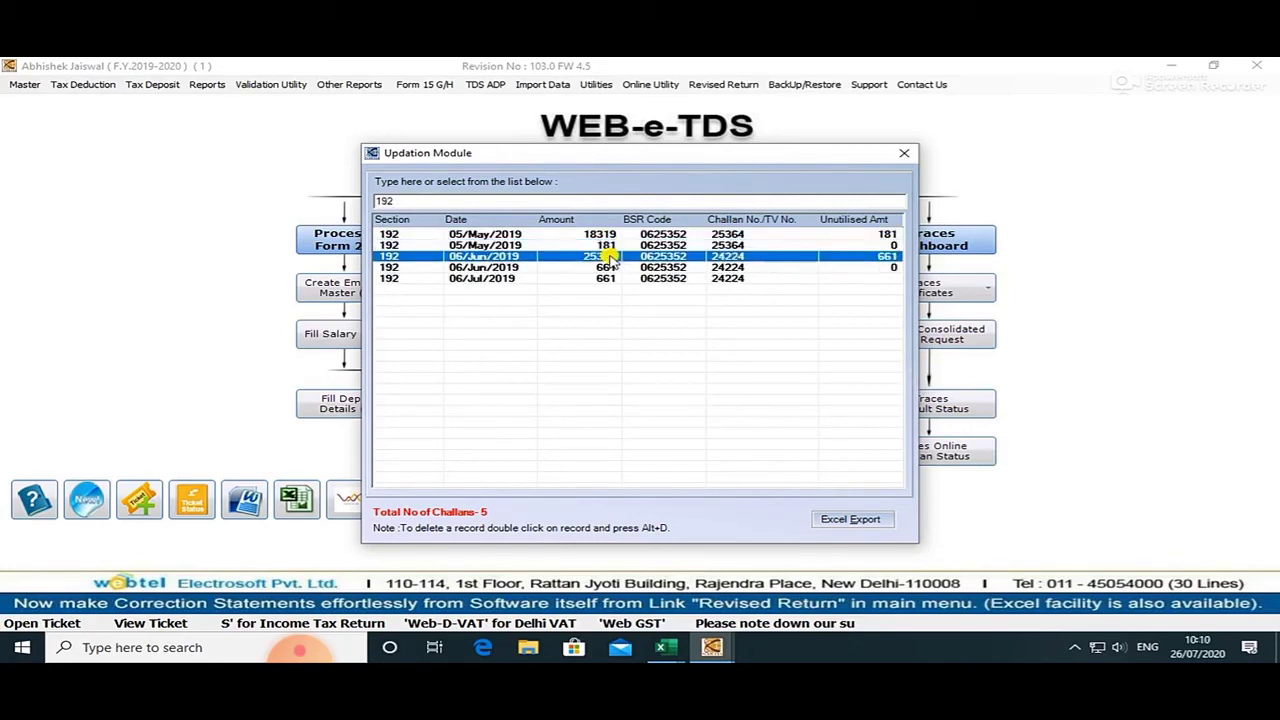
left_click(617, 268)
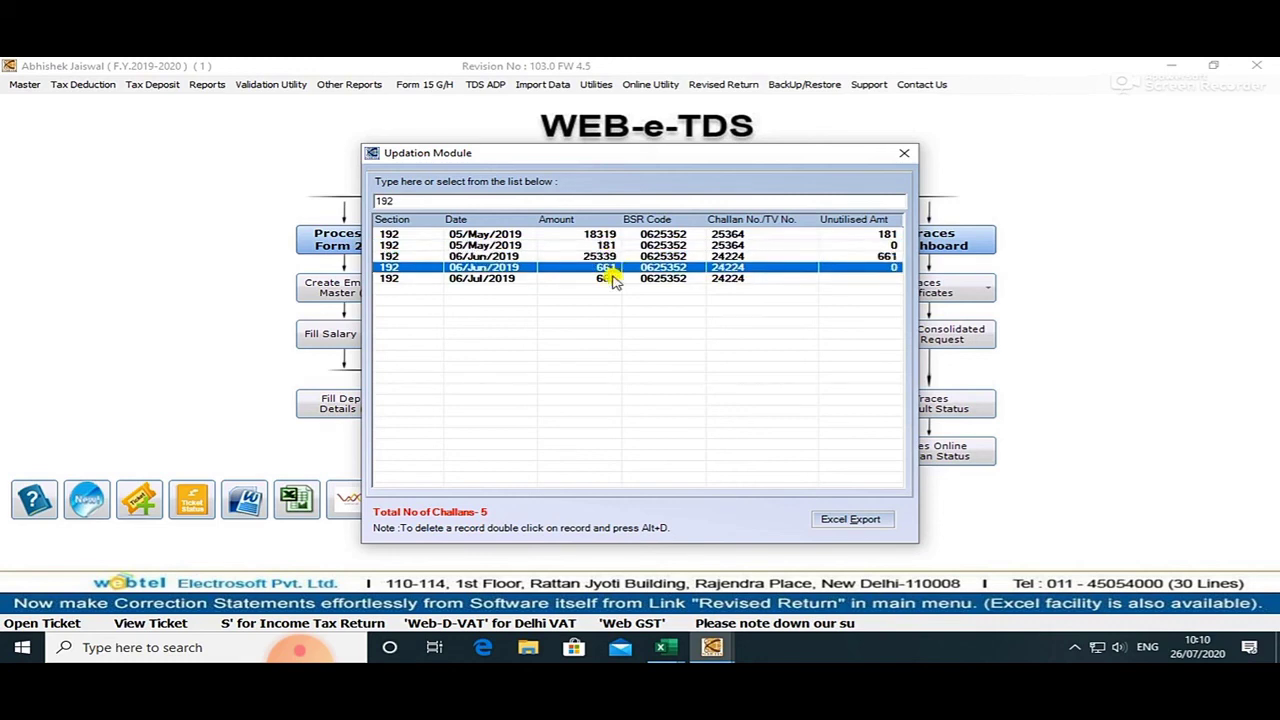
left_click(613, 278)
left_click(611, 268)
left_click(612, 277)
left_click(610, 268)
left_click(607, 280)
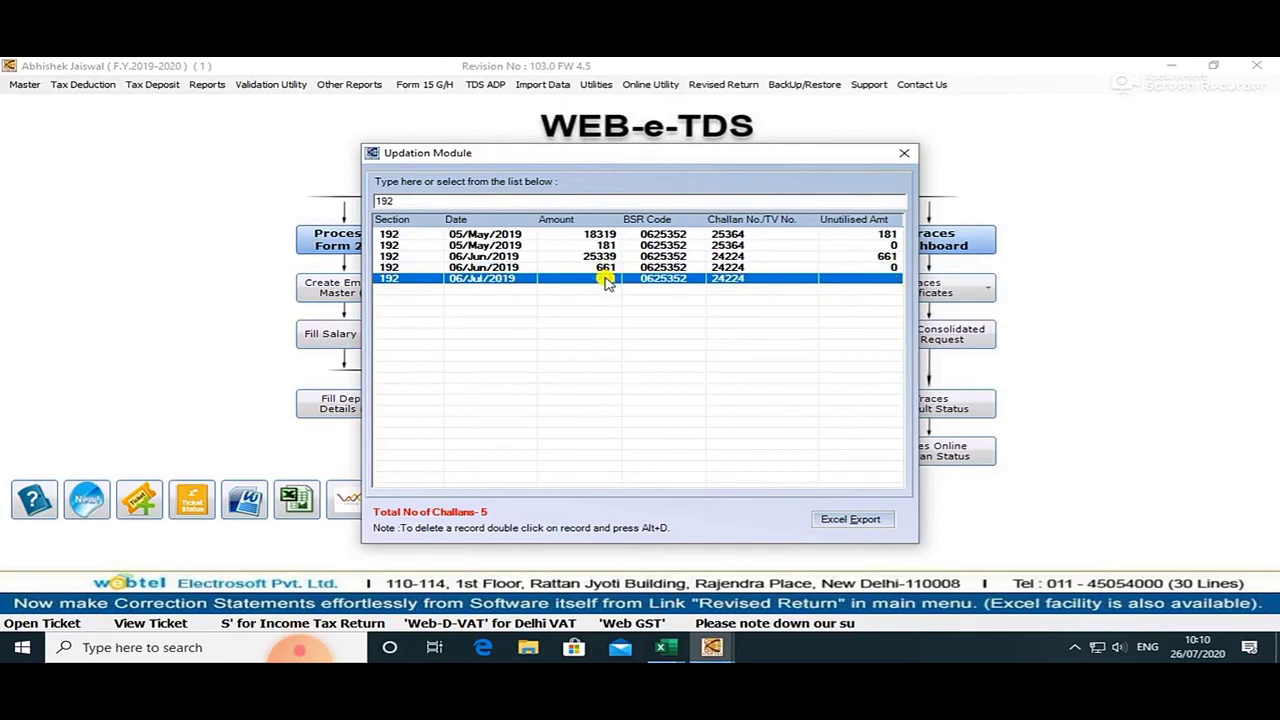
left_click(606, 268)
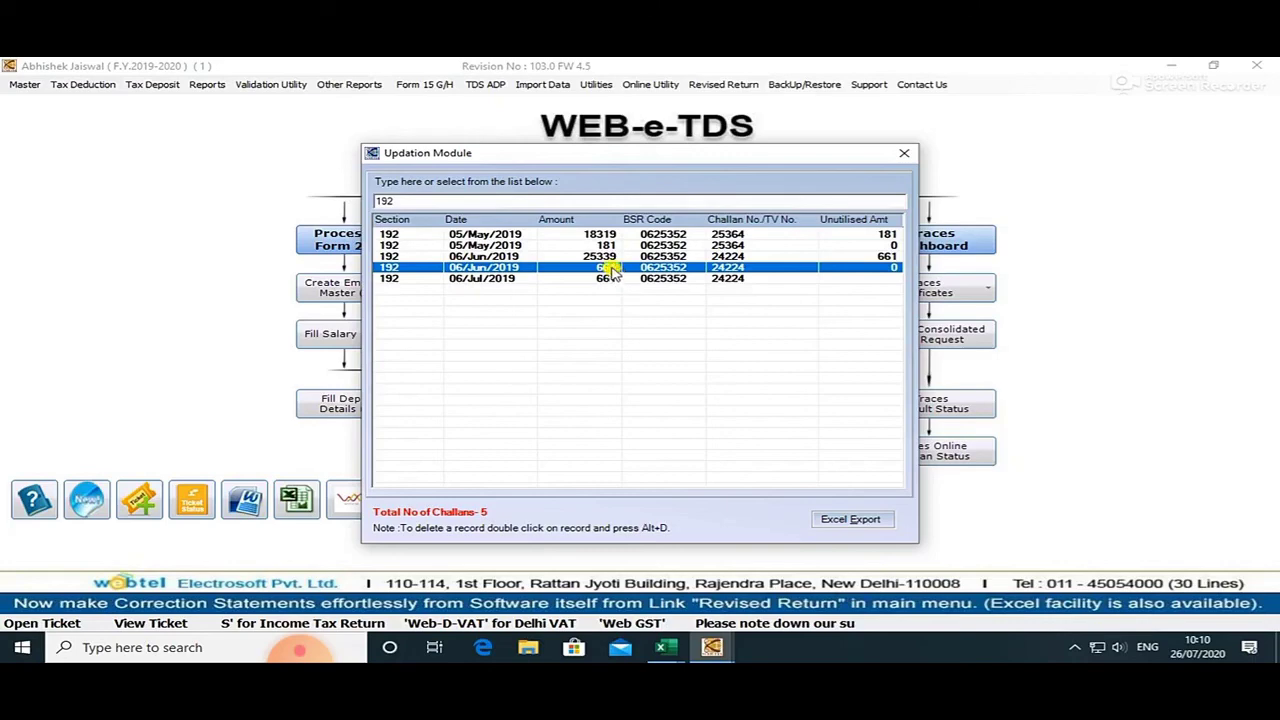
Delete the duplicate 06/Jun/2019 challan of 661 and confirm the deletion.
double_click(612, 268)
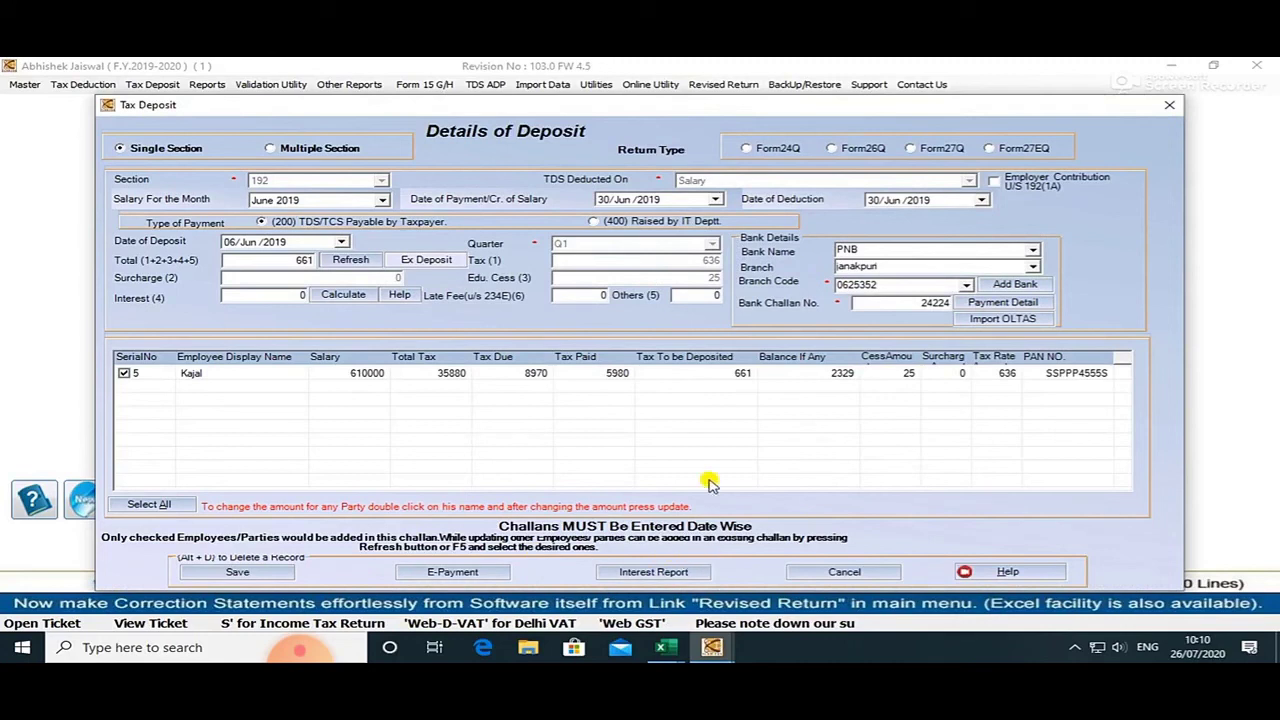
key("alt+d")
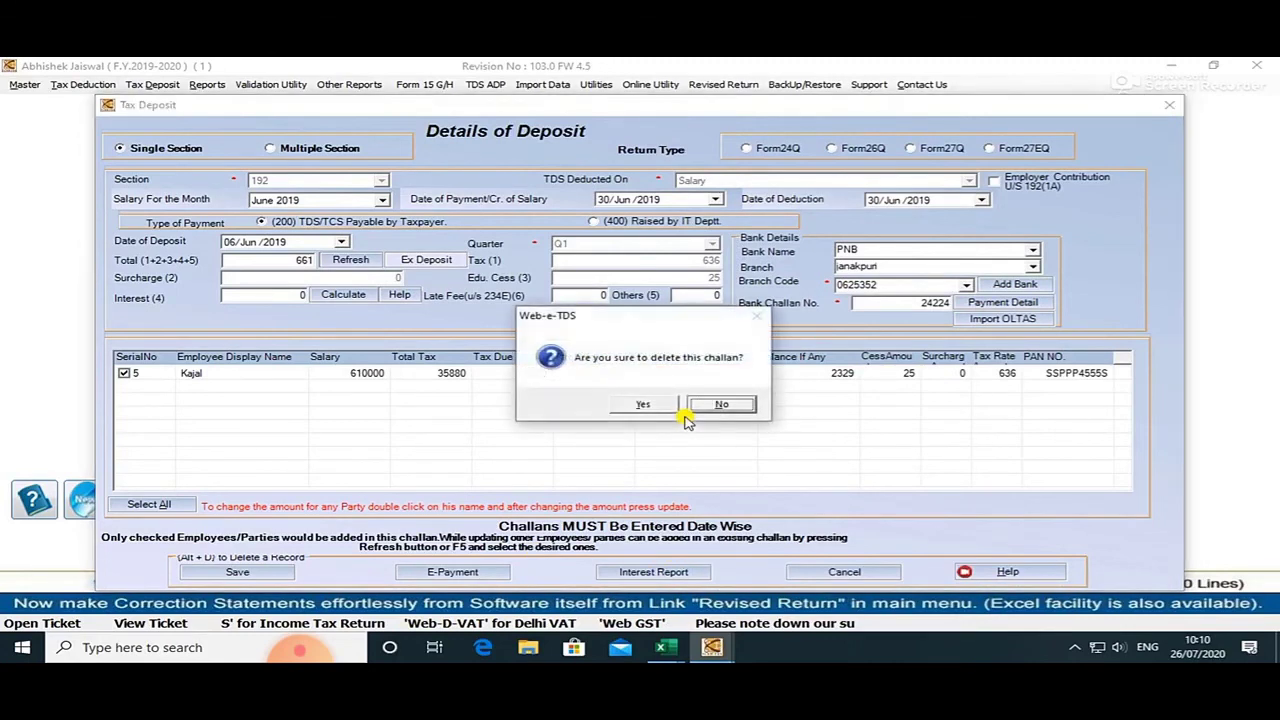
key("Left")
key("Return")
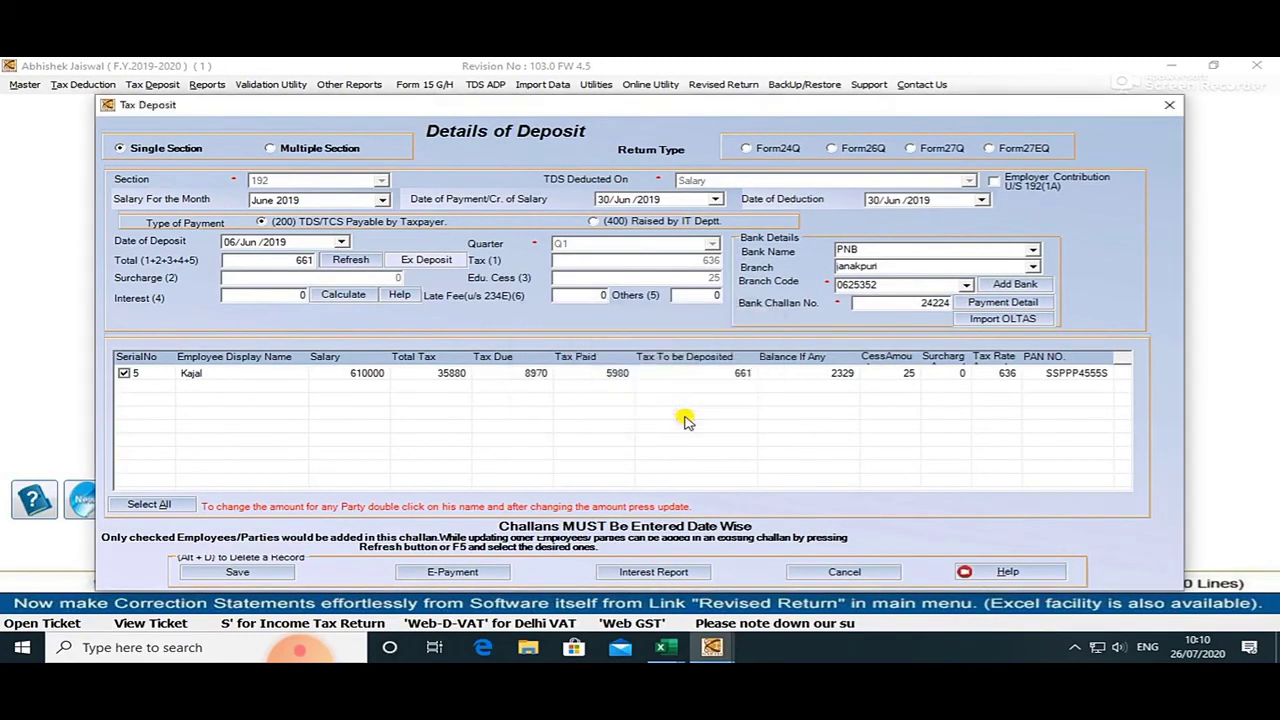
left_click(686, 406)
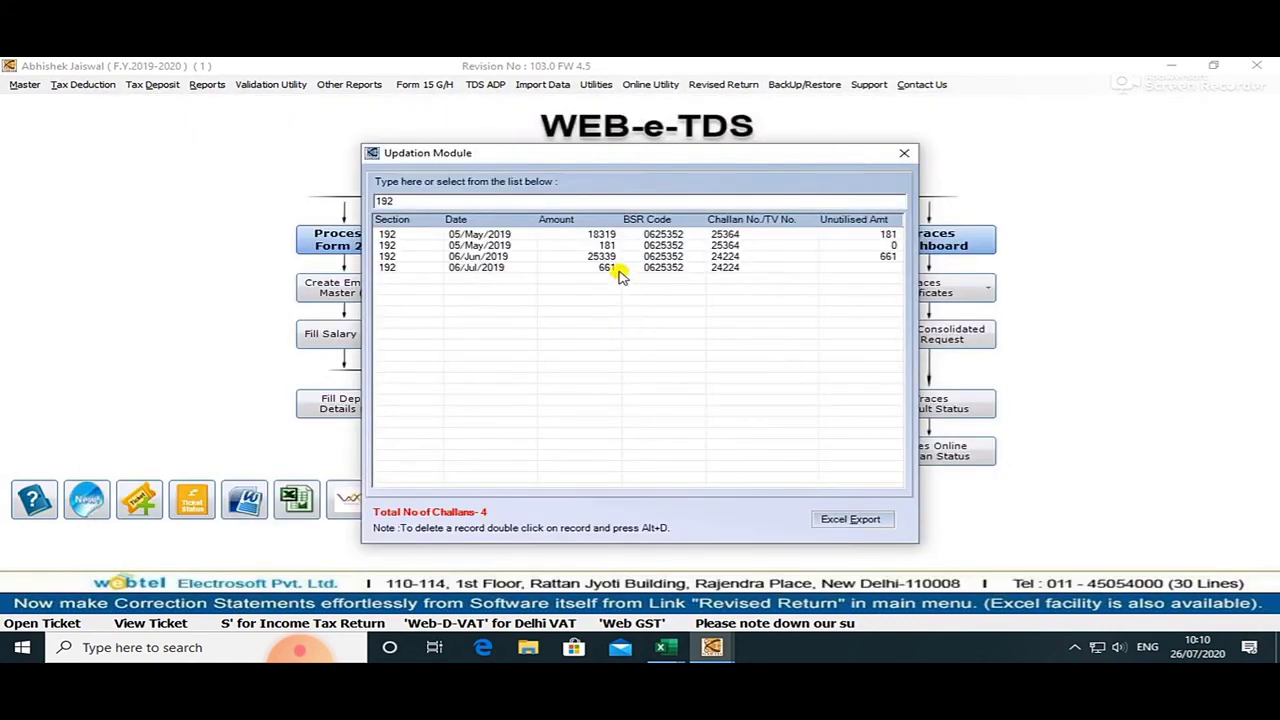
Check the remaining challans, including June 25339 and the July 661 entry.
left_click(618, 268)
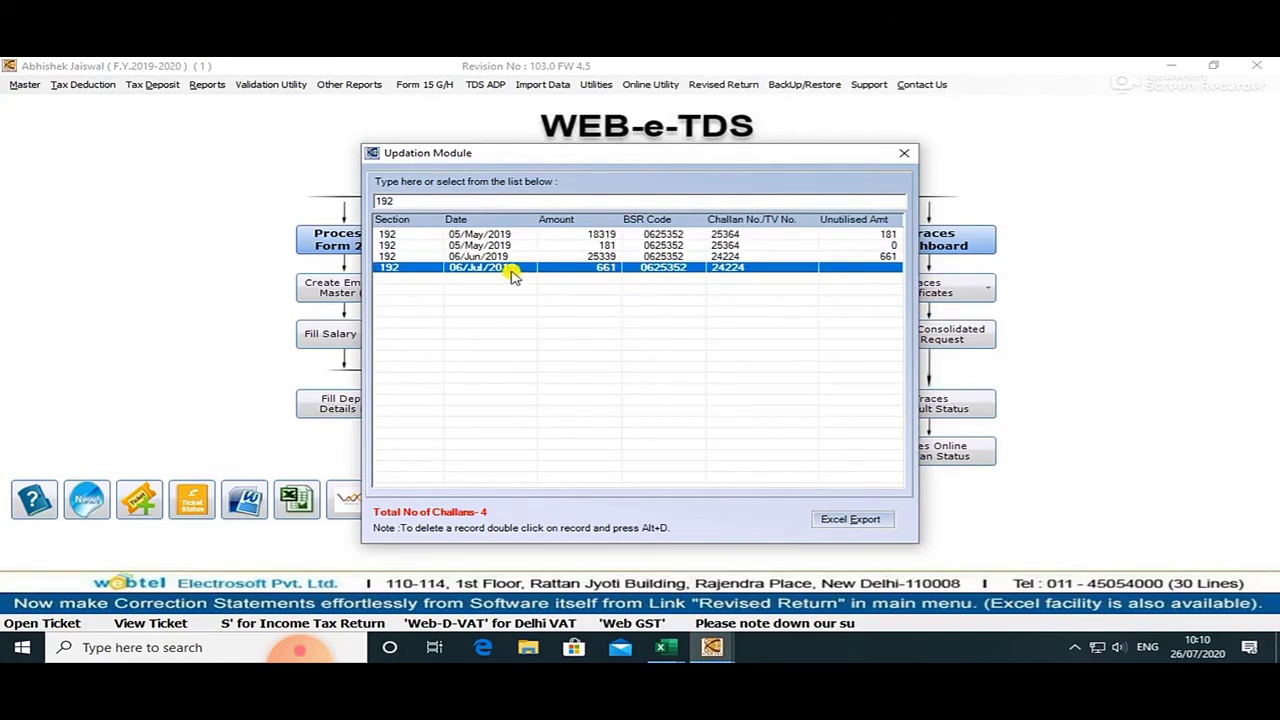
left_click(465, 258)
left_click(465, 268)
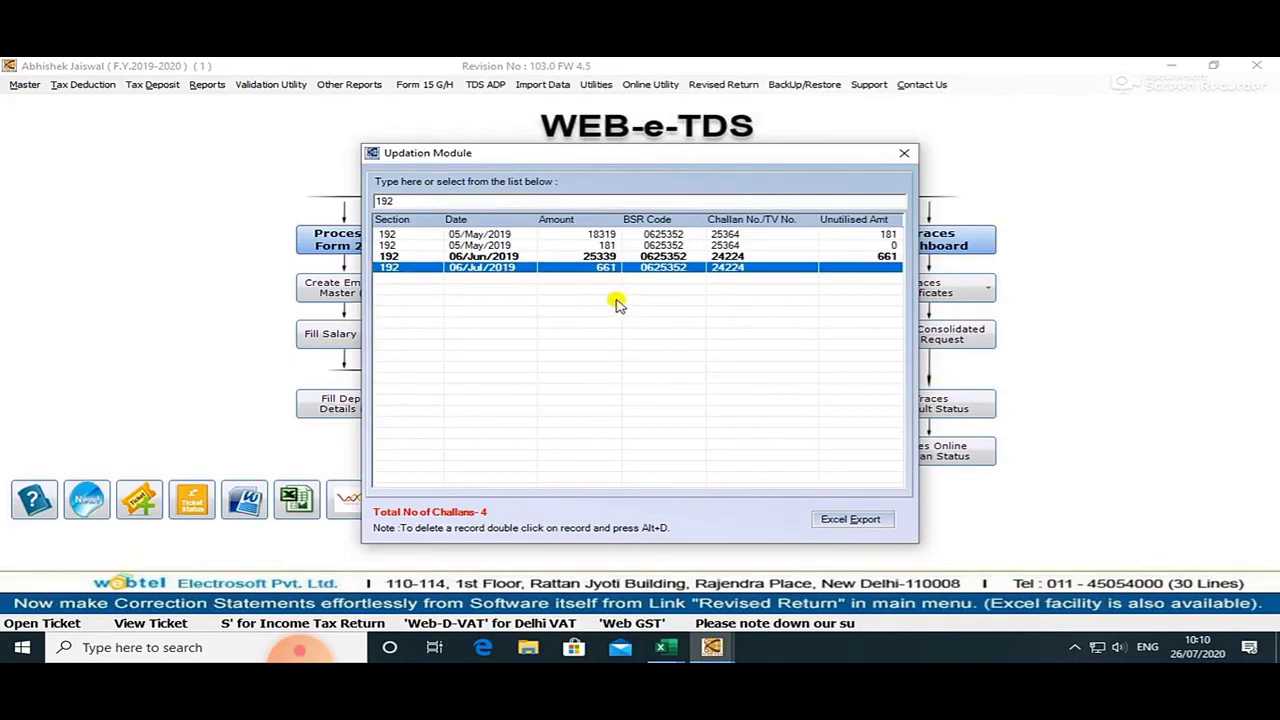
Close the Updation Module and return to Excel, selecting cell F10 beside the May challan.
left_click(902, 155)
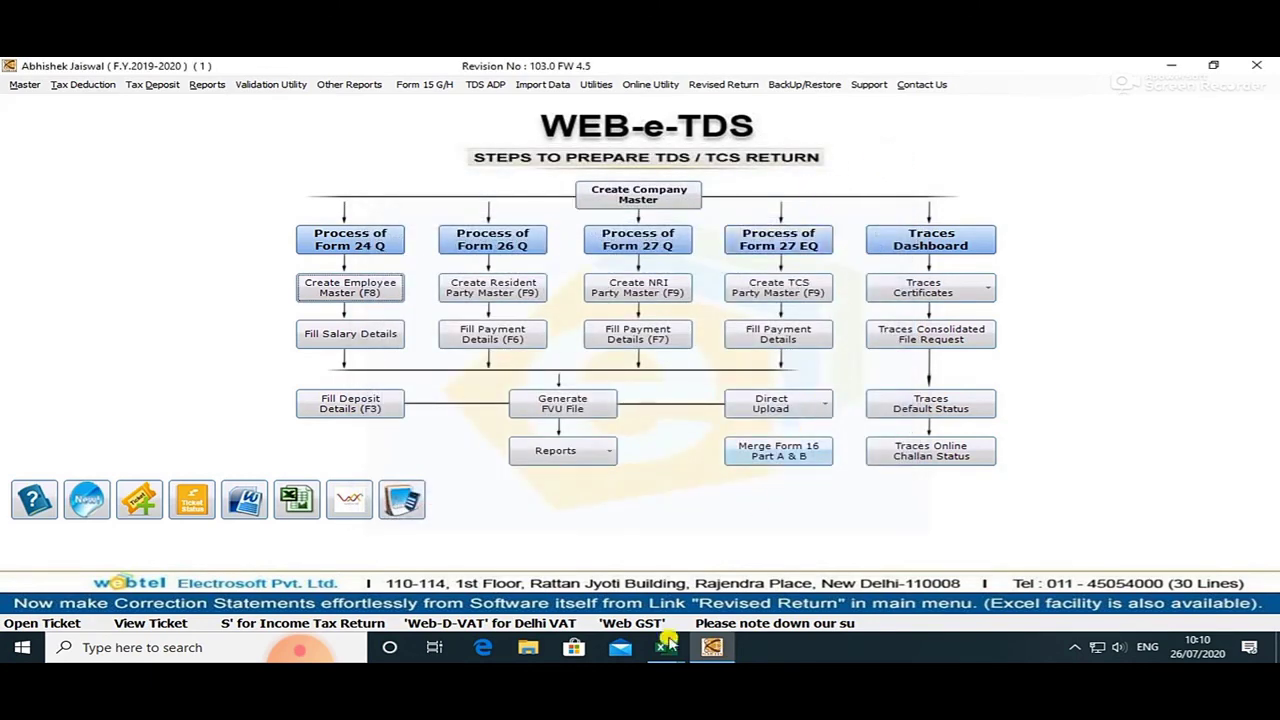
mouse_move(663, 648)
left_click(730, 608)
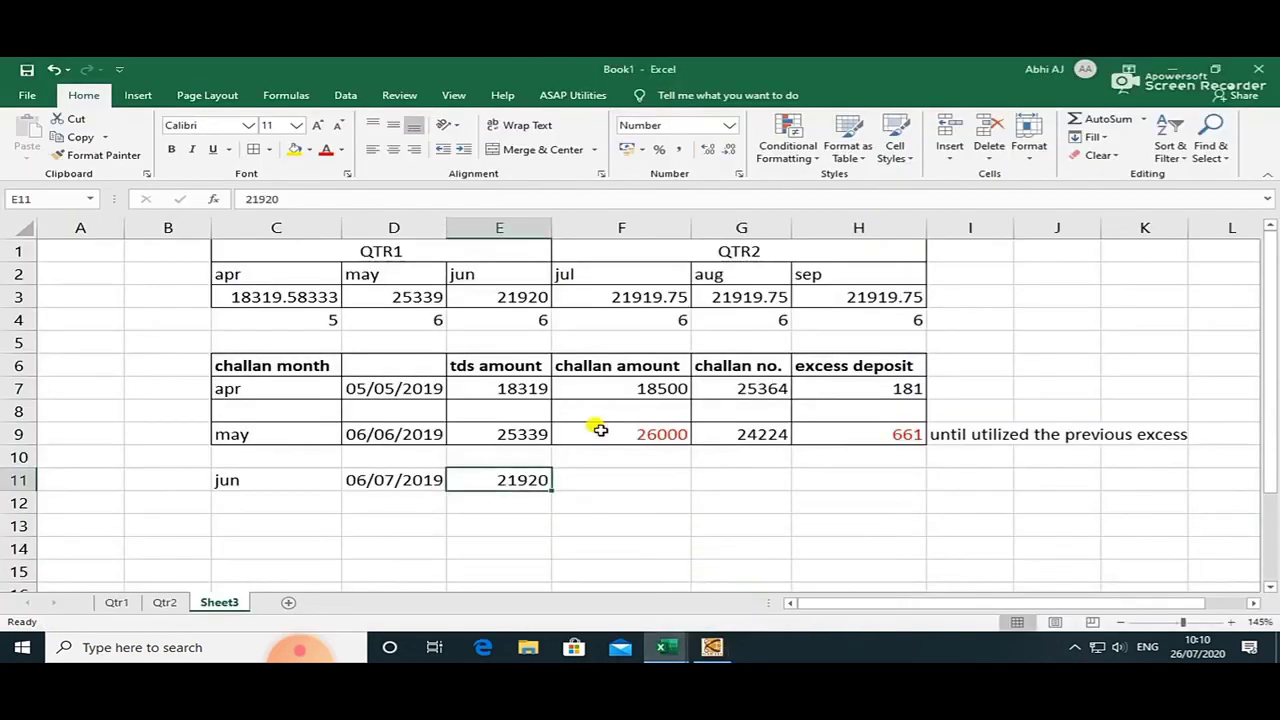
left_click(651, 458)
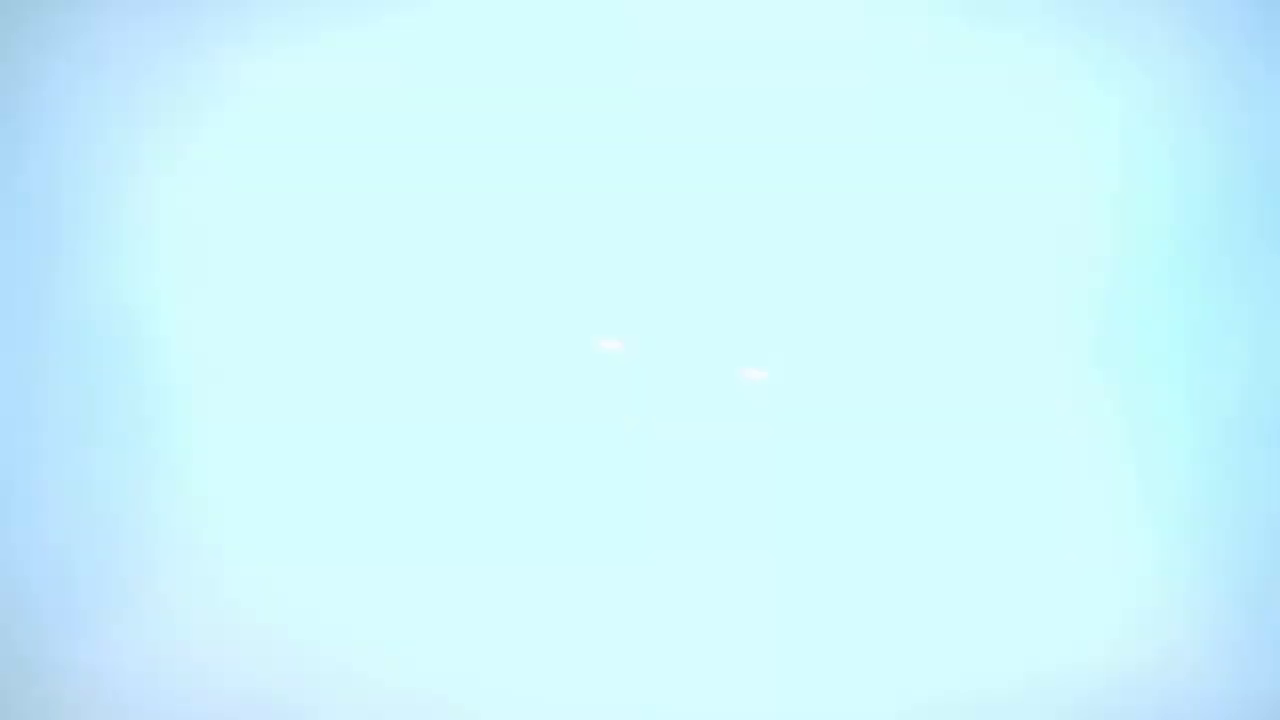